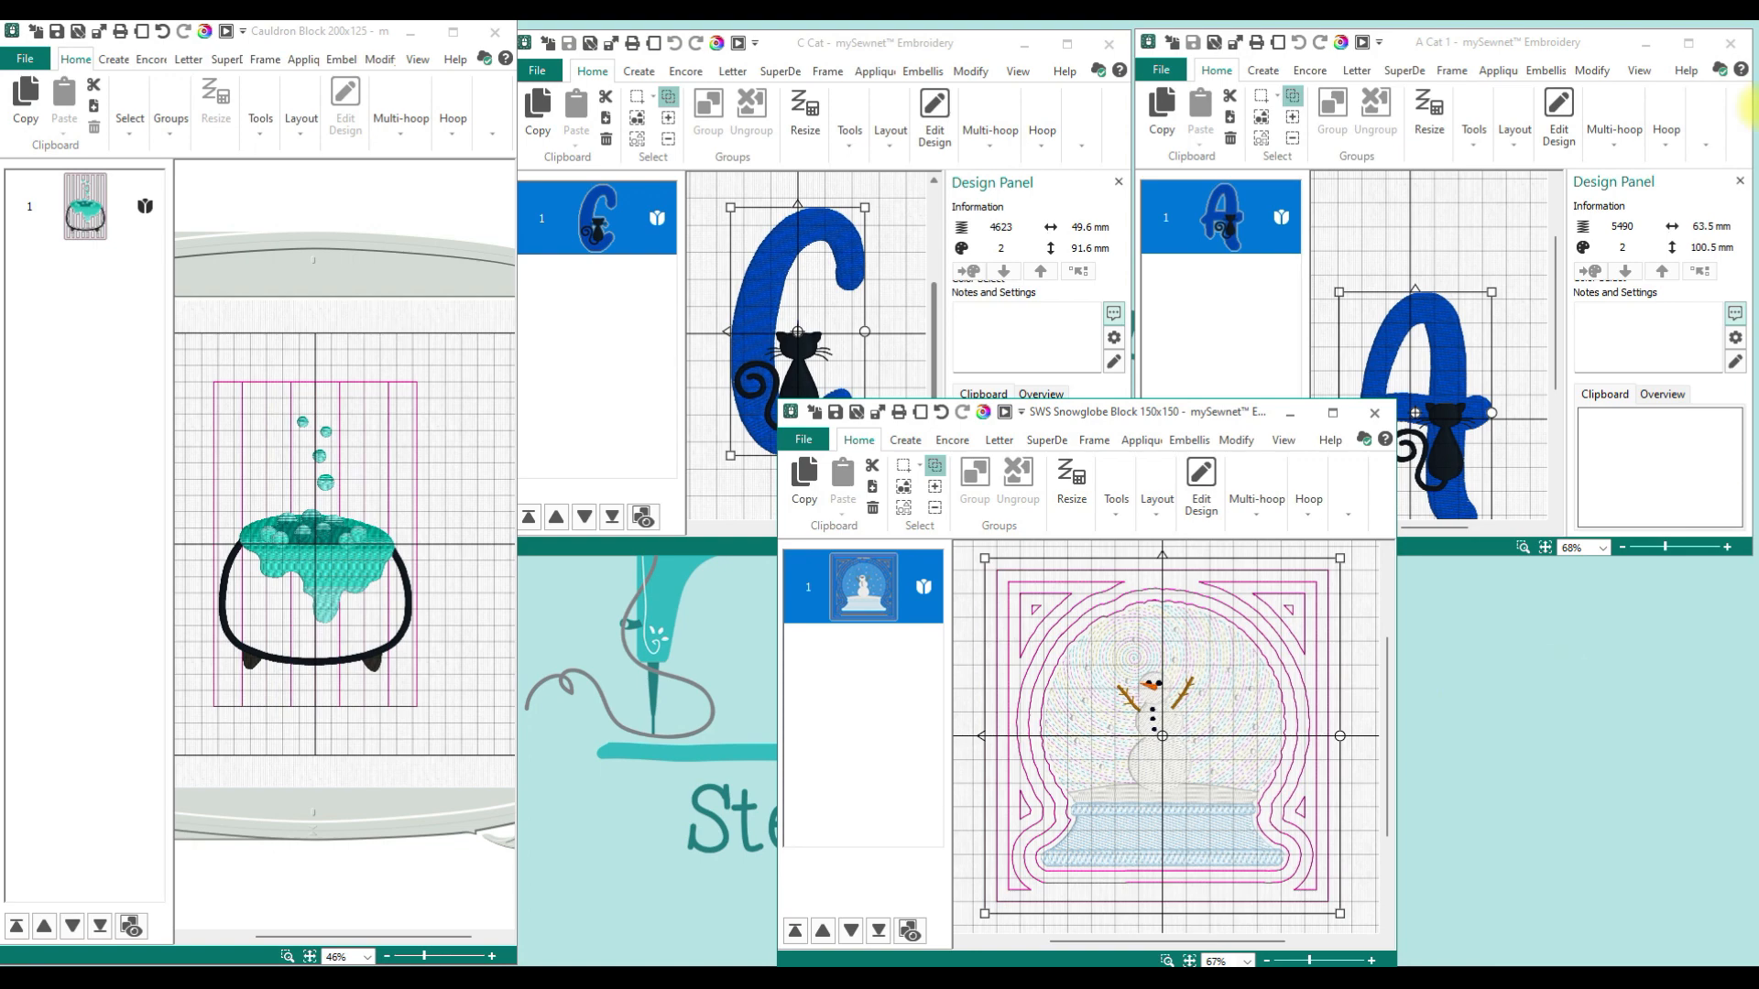
# Step: Maximise the C Cat design window, select the letter C design and open it for stitch modification
pyautogui.click(636, 334)
pyautogui.click(1066, 46)
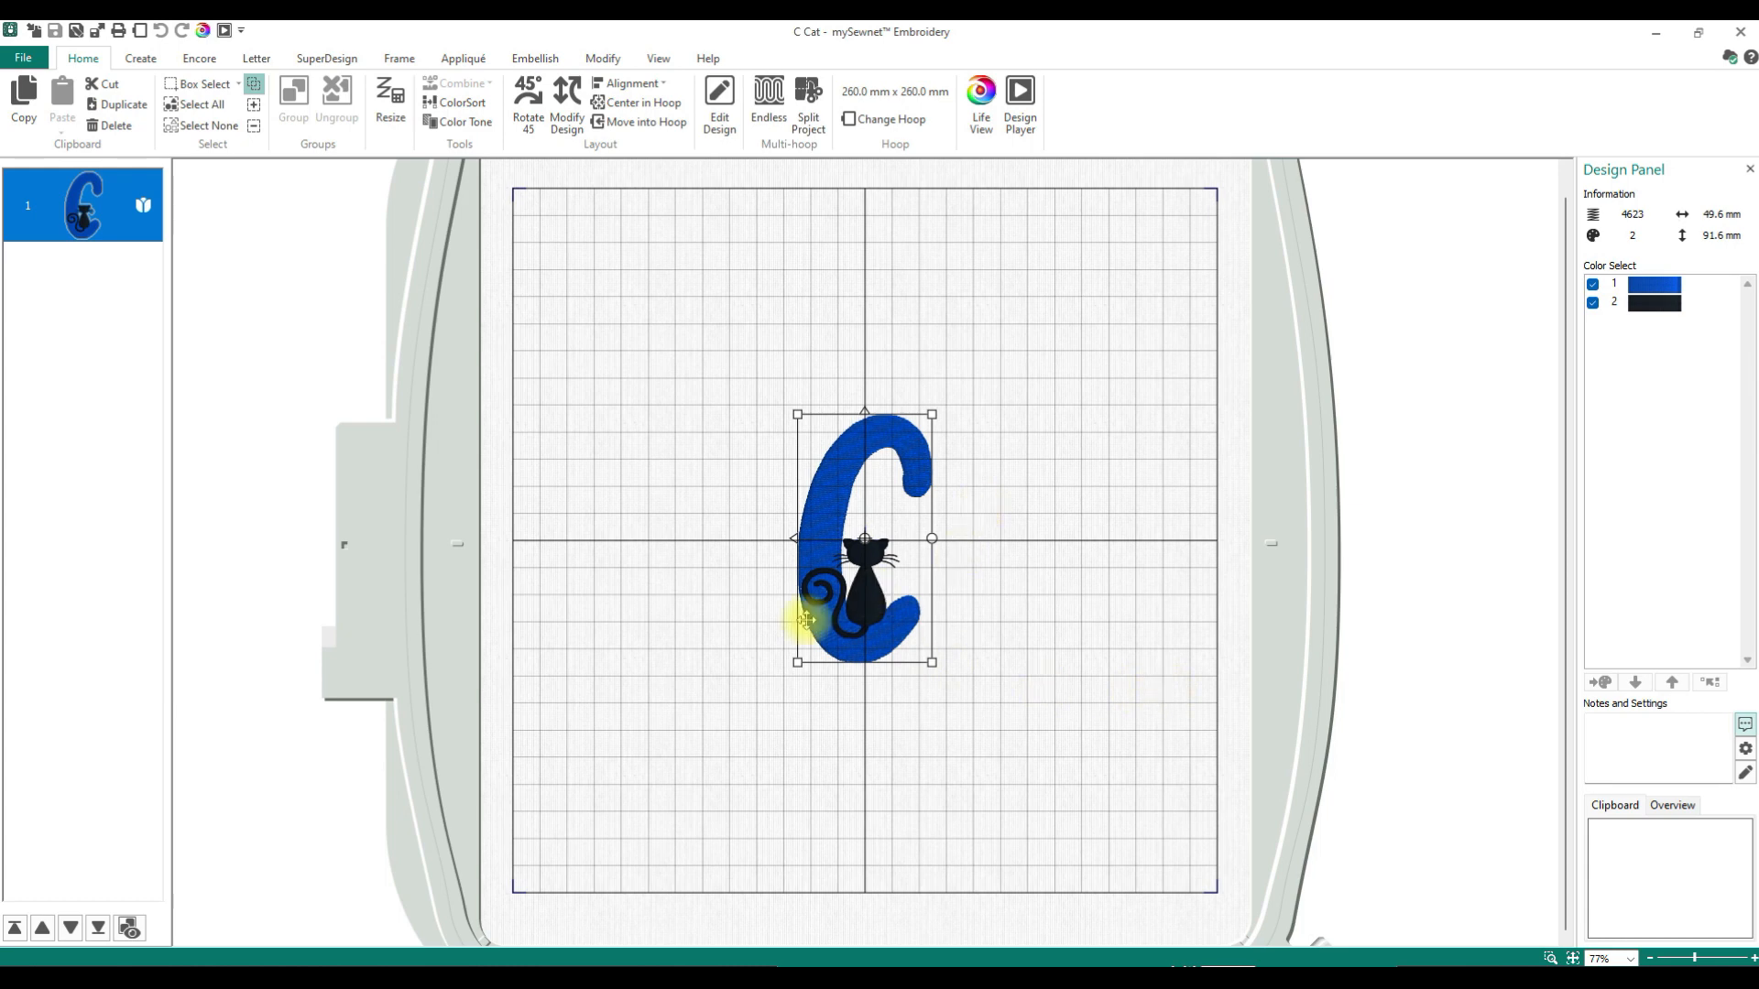
pyautogui.click(997, 603)
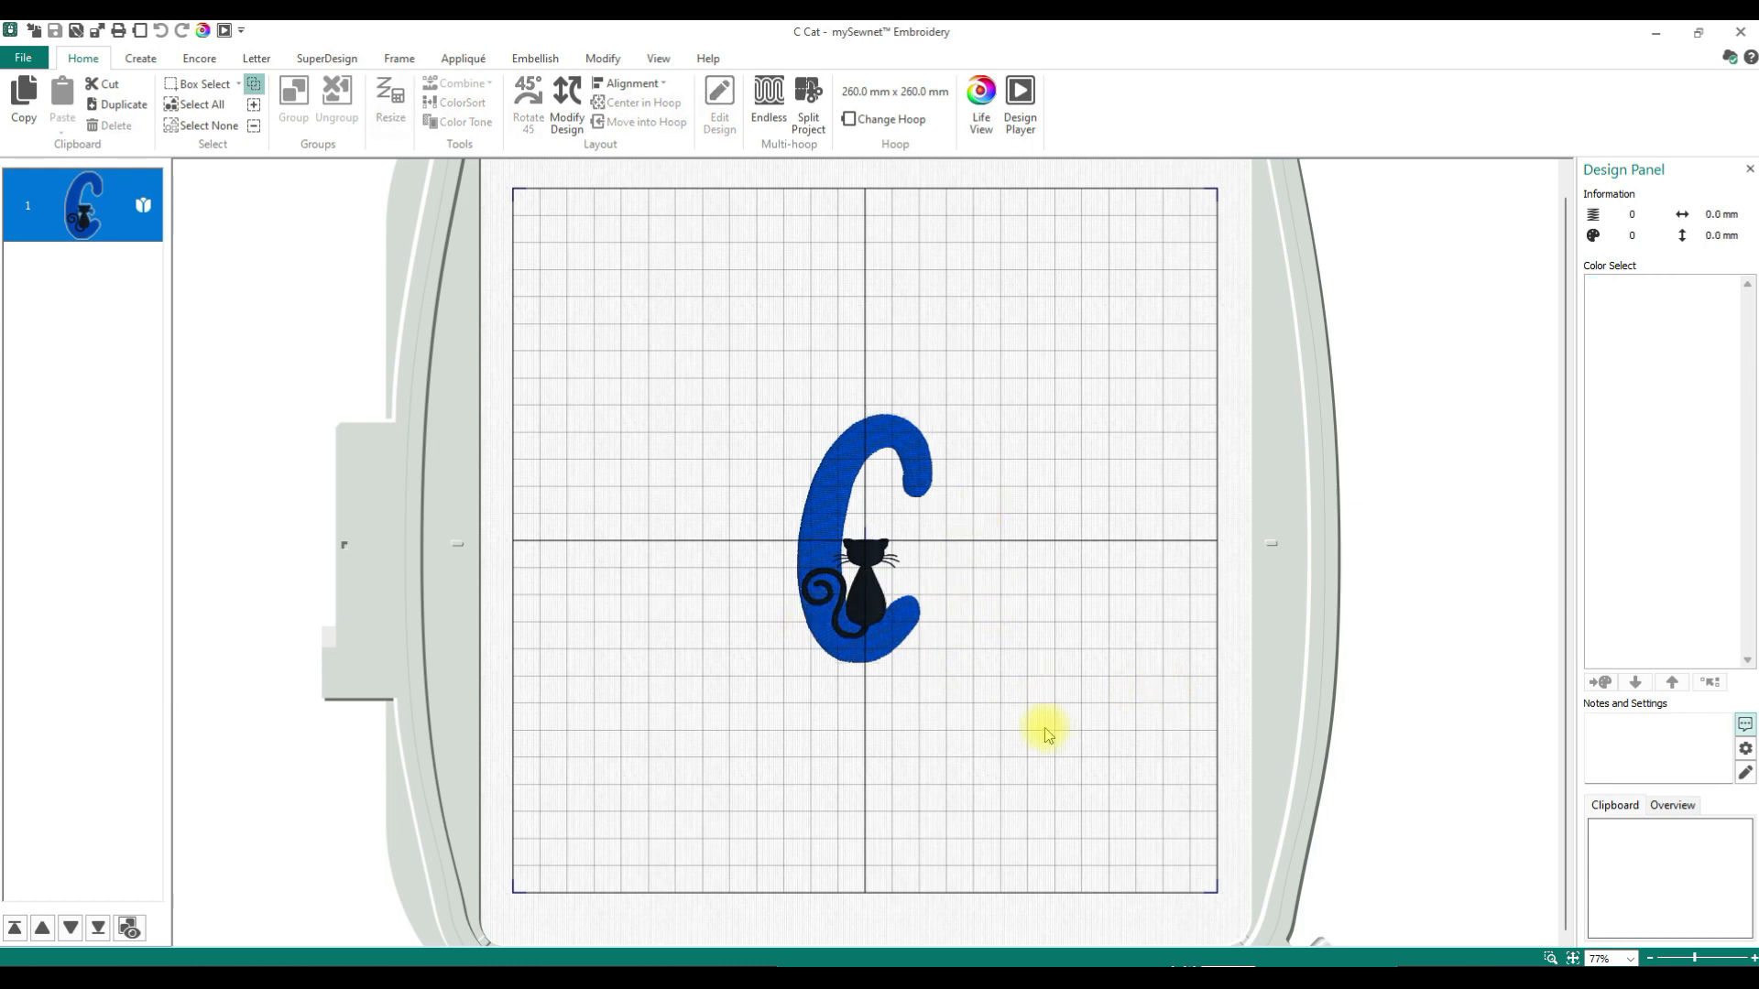
pyautogui.click(869, 486)
pyautogui.click(818, 542)
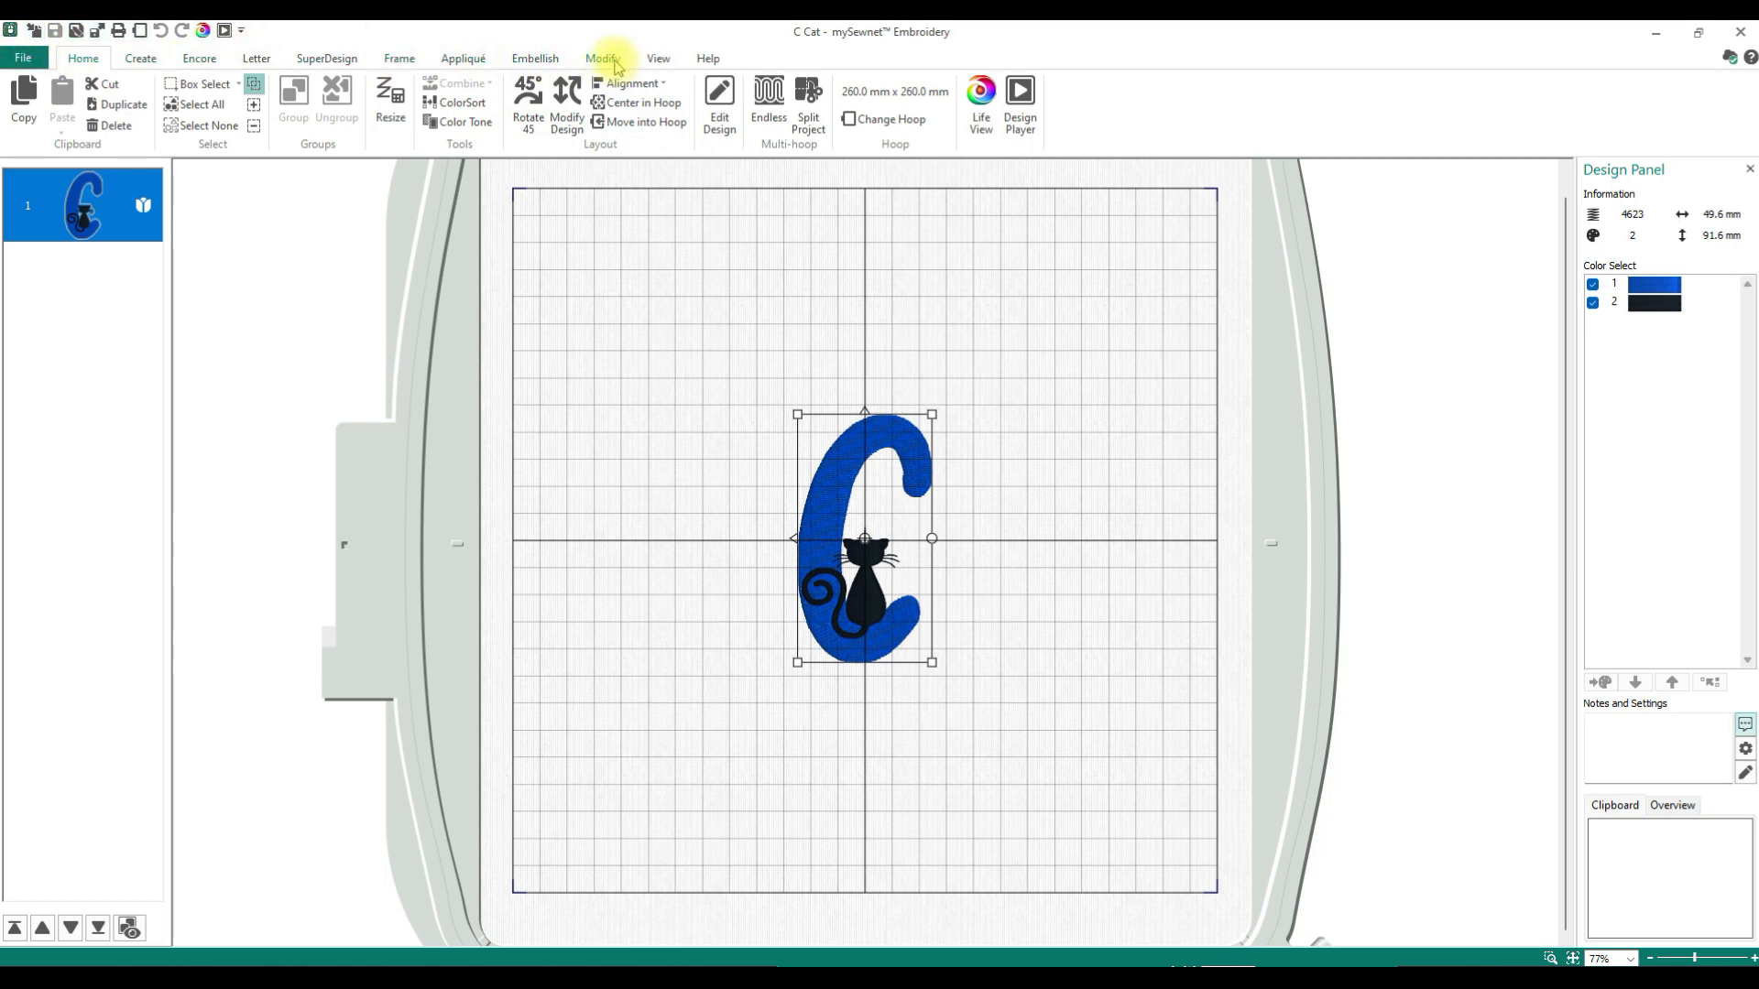
pyautogui.click(608, 59)
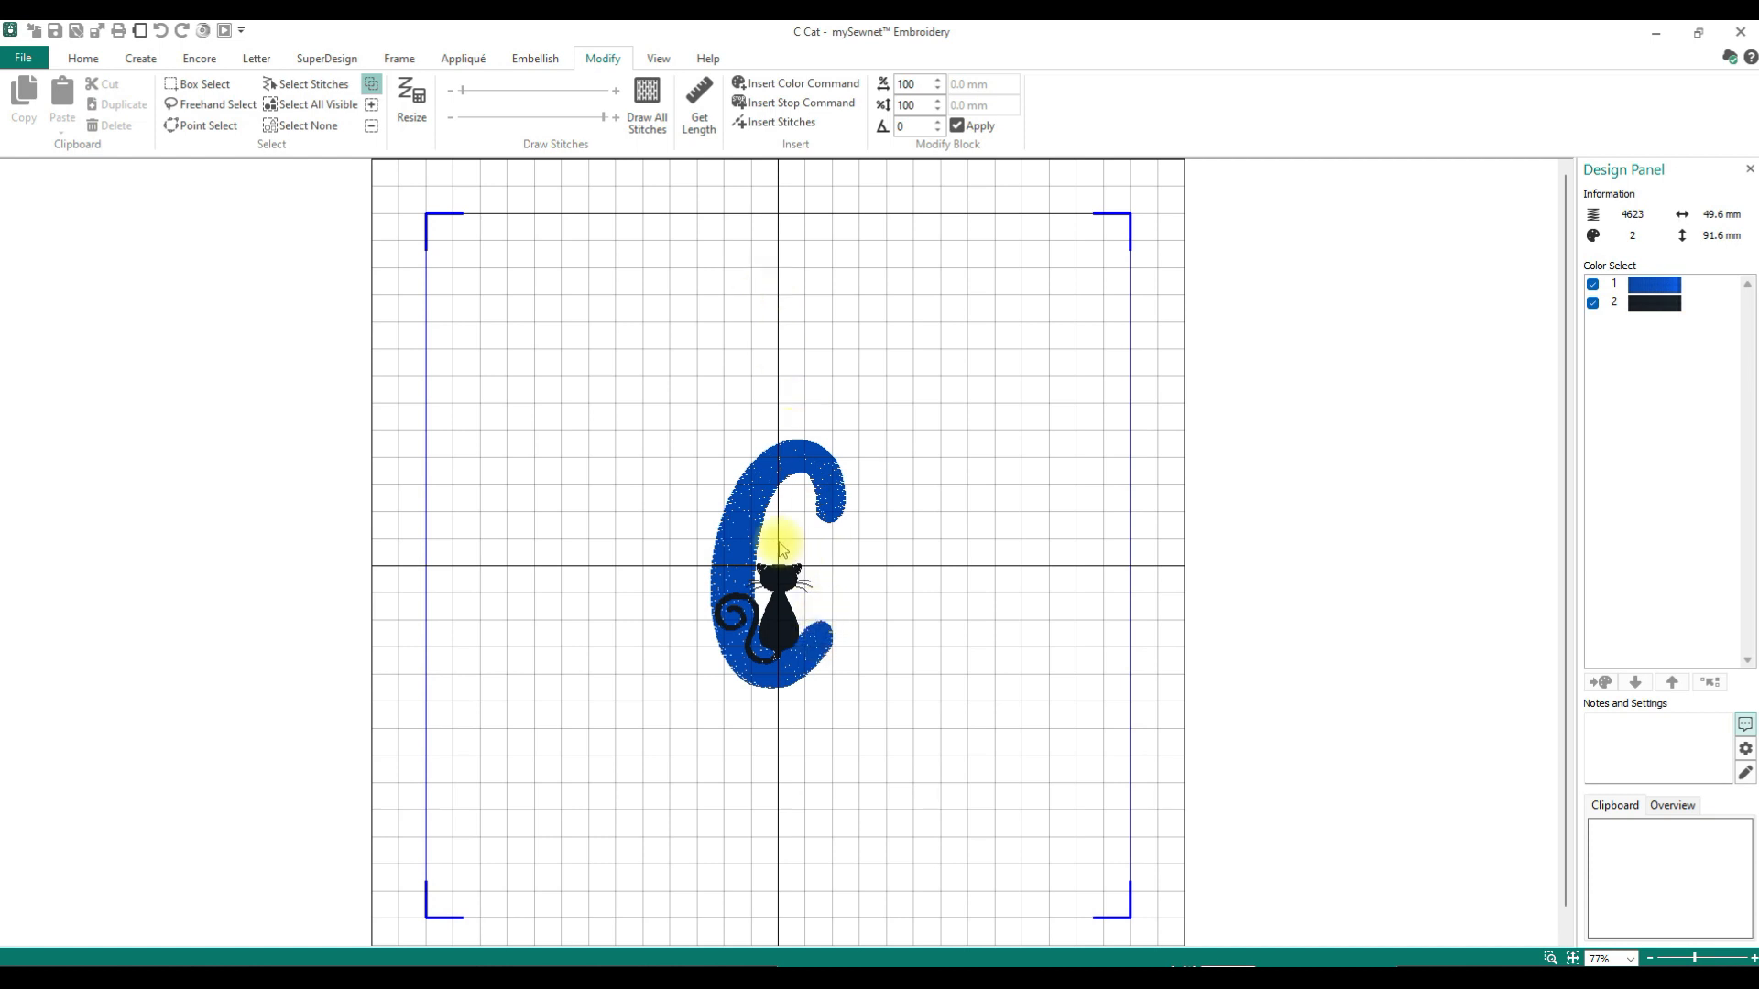
# Step: Hide and show the black color 2 to examine the letter stitching beneath the cat
pyautogui.click(1593, 302)
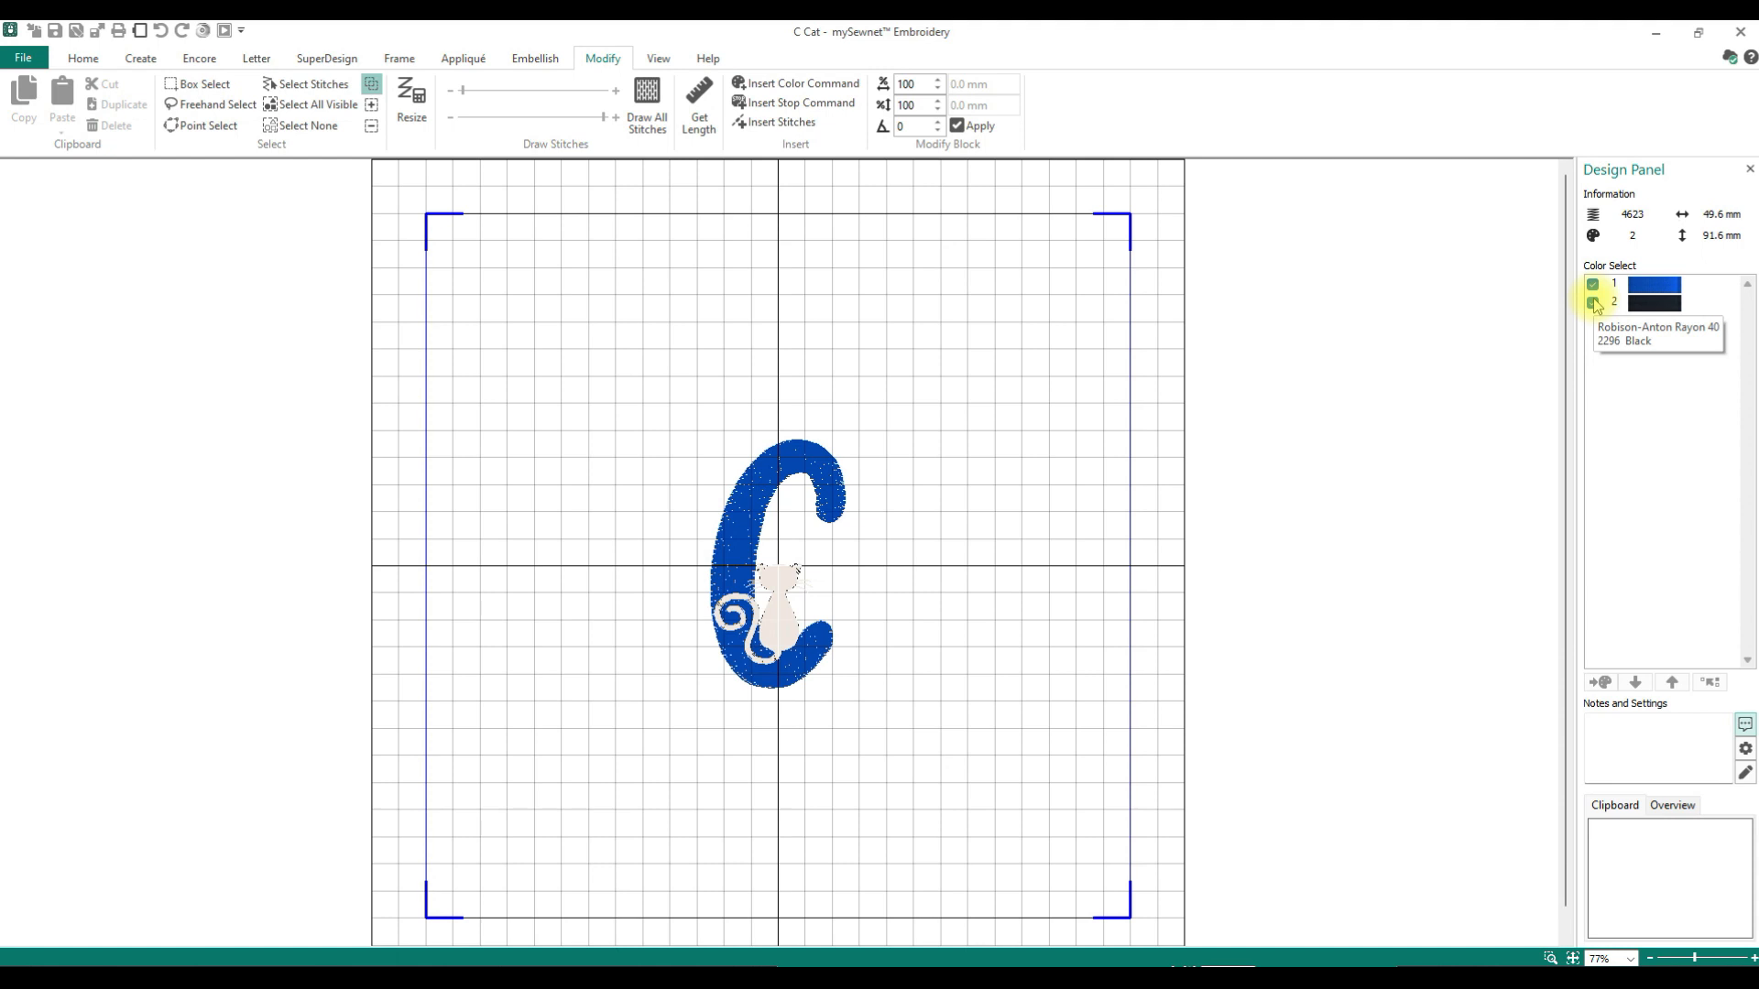
pyautogui.click(1593, 303)
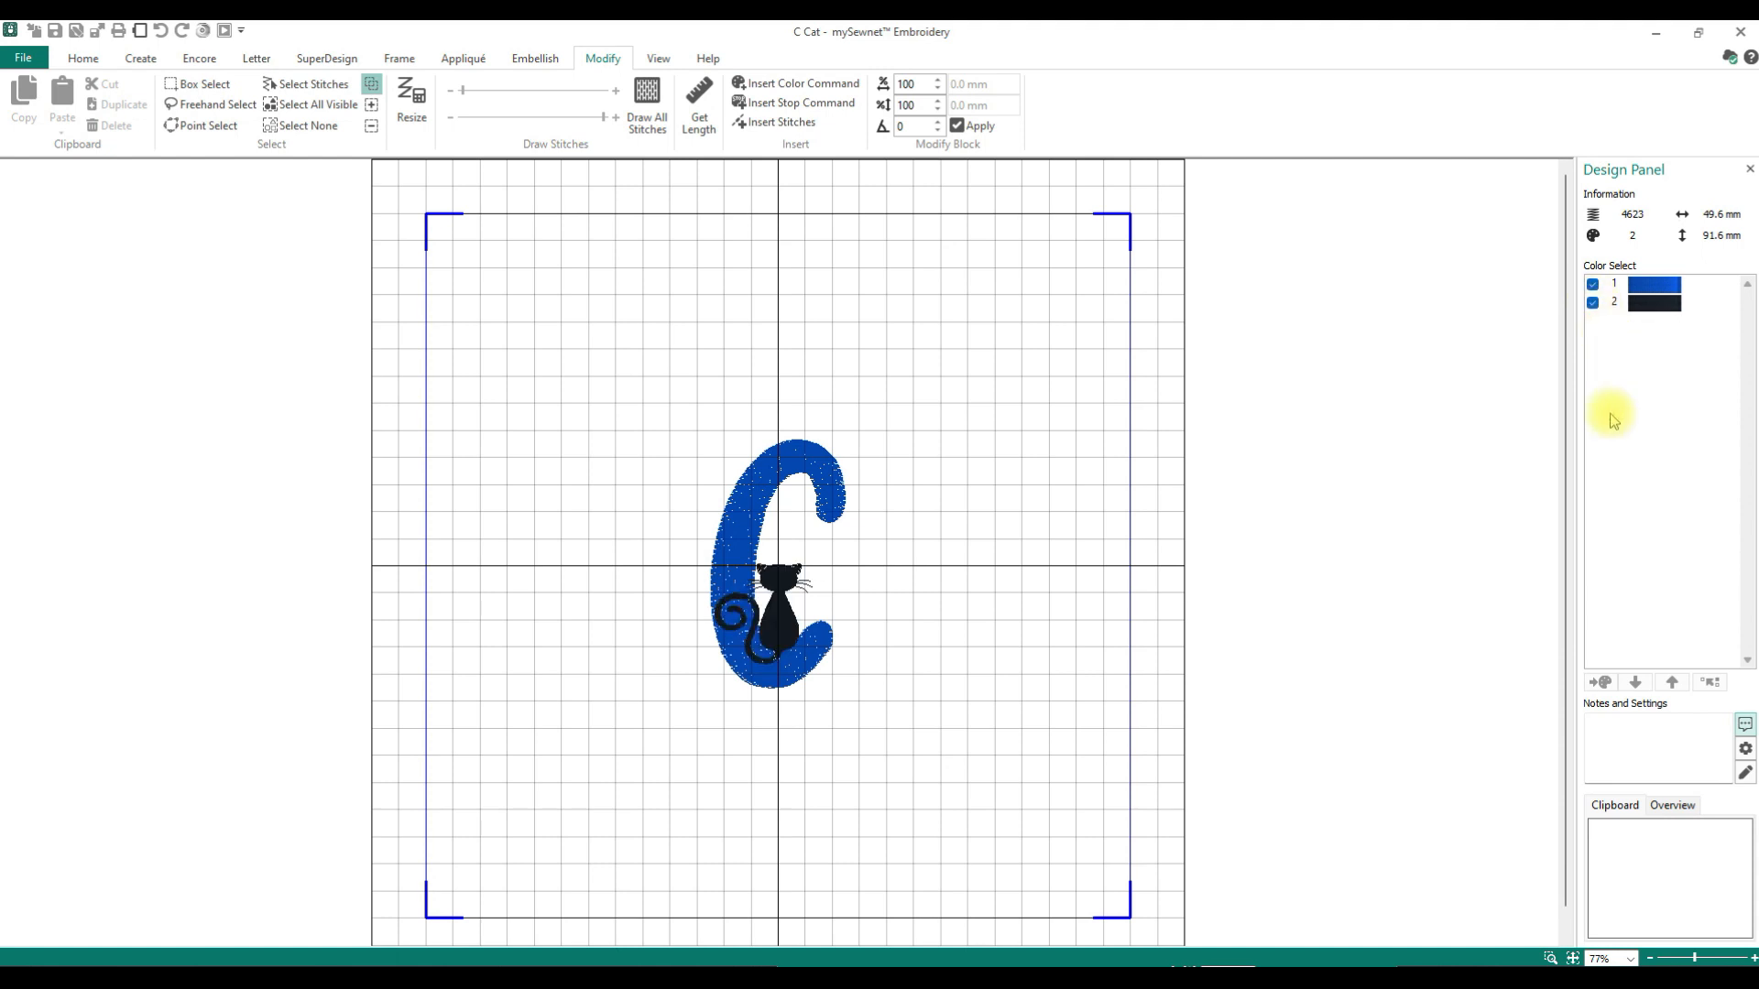
pyautogui.click(1592, 303)
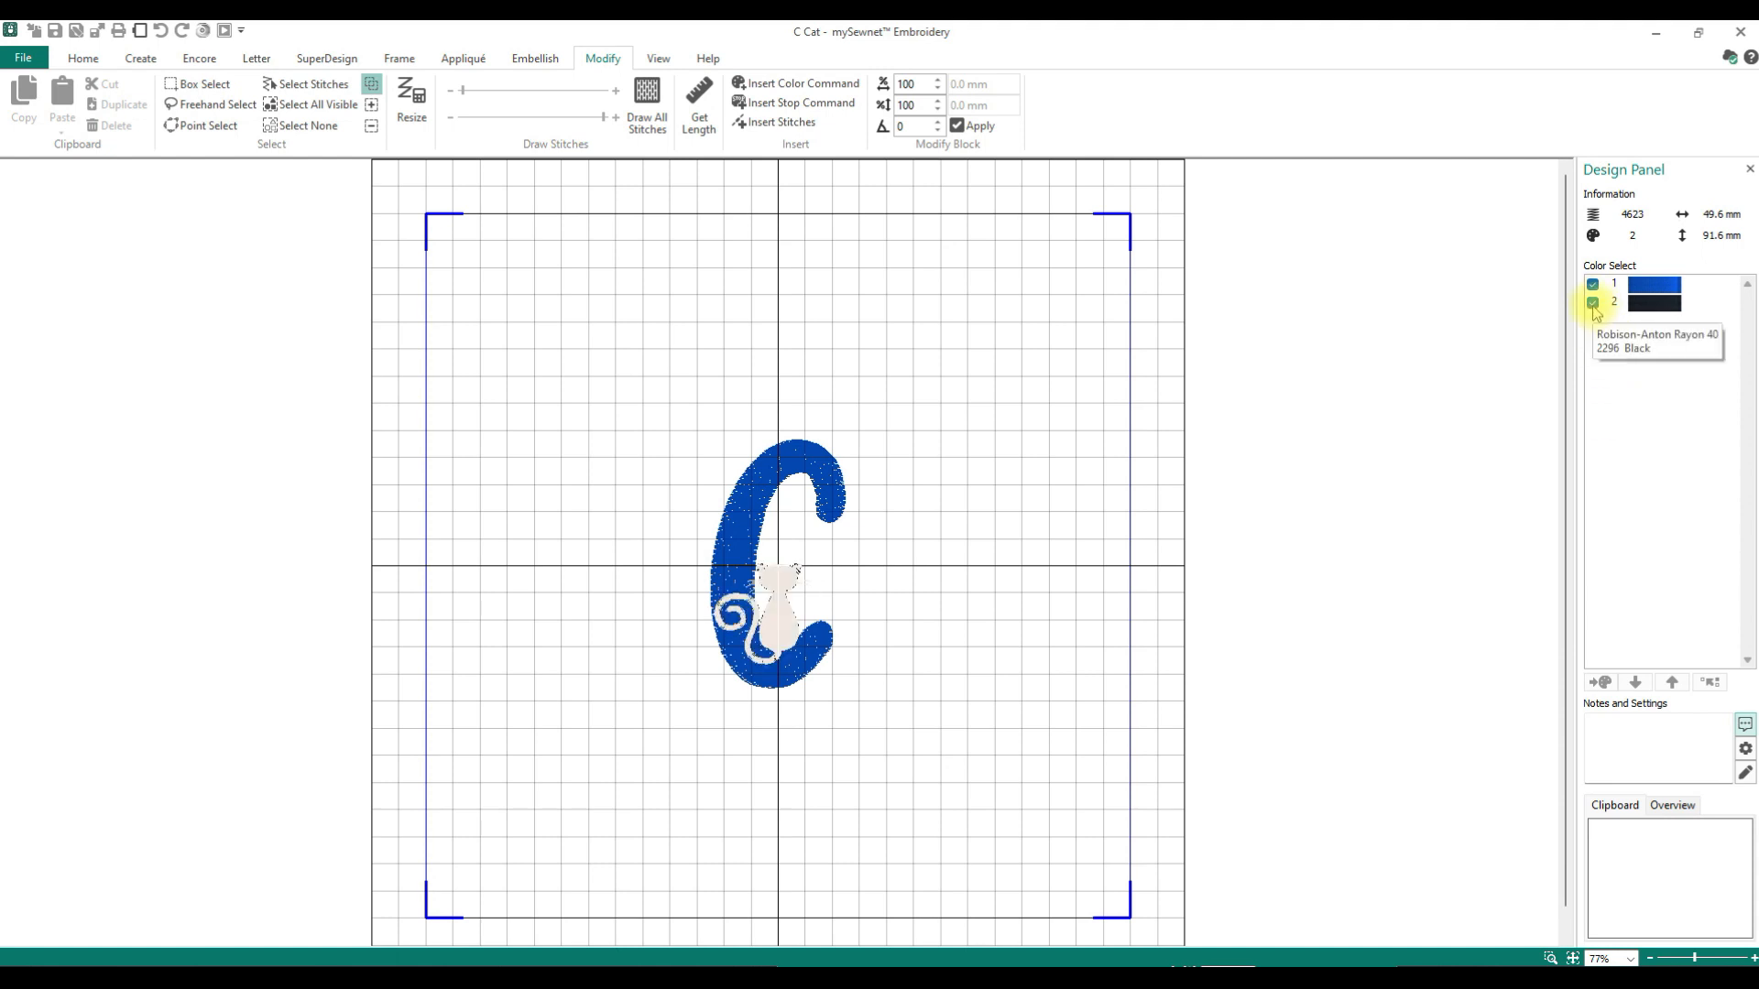
pyautogui.click(1593, 304)
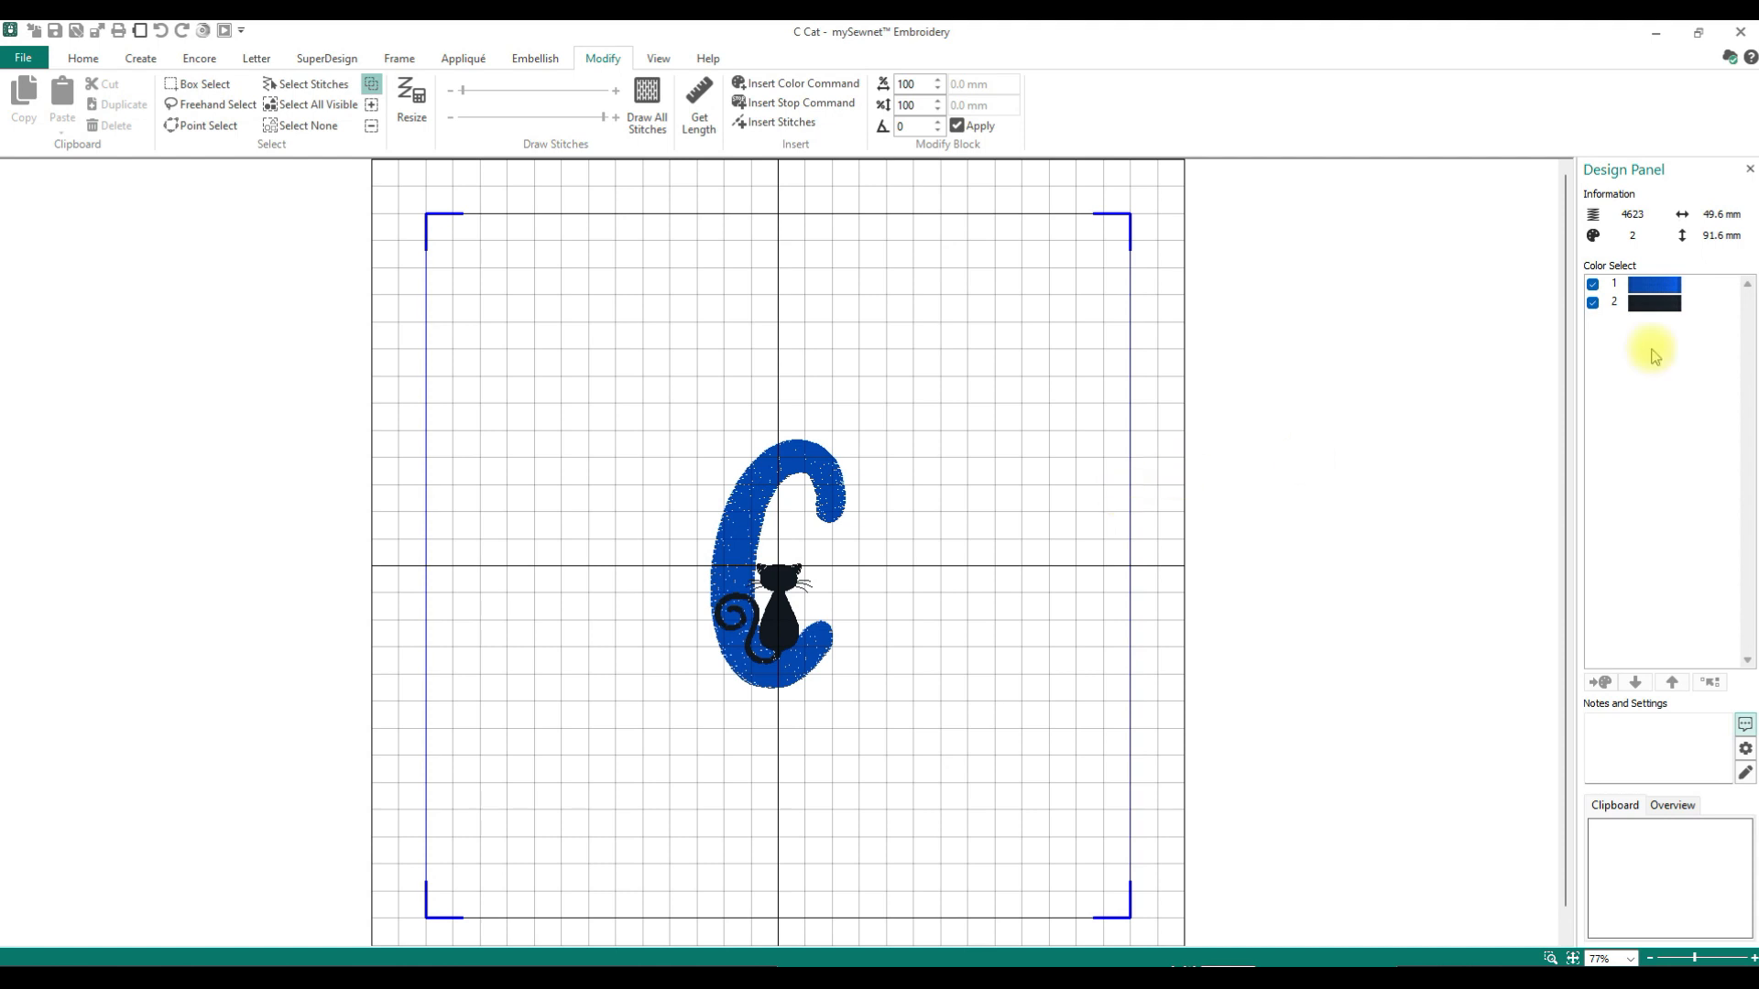
pyautogui.click(1592, 303)
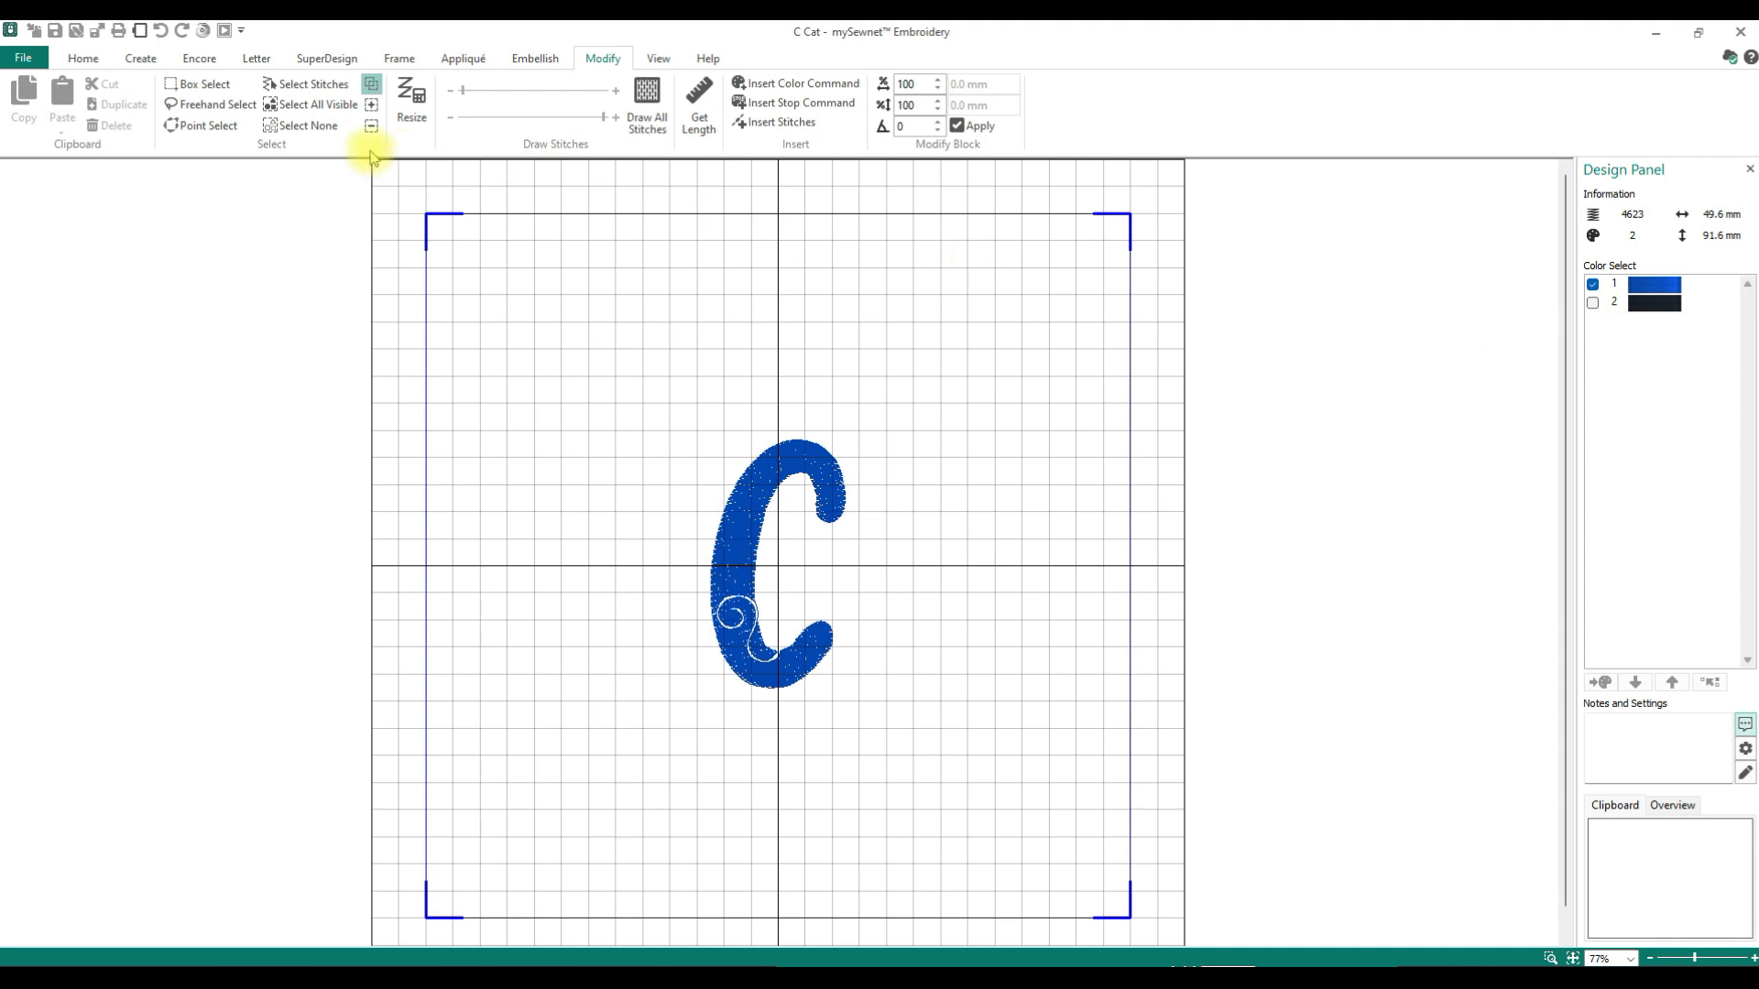
pyautogui.click(1593, 303)
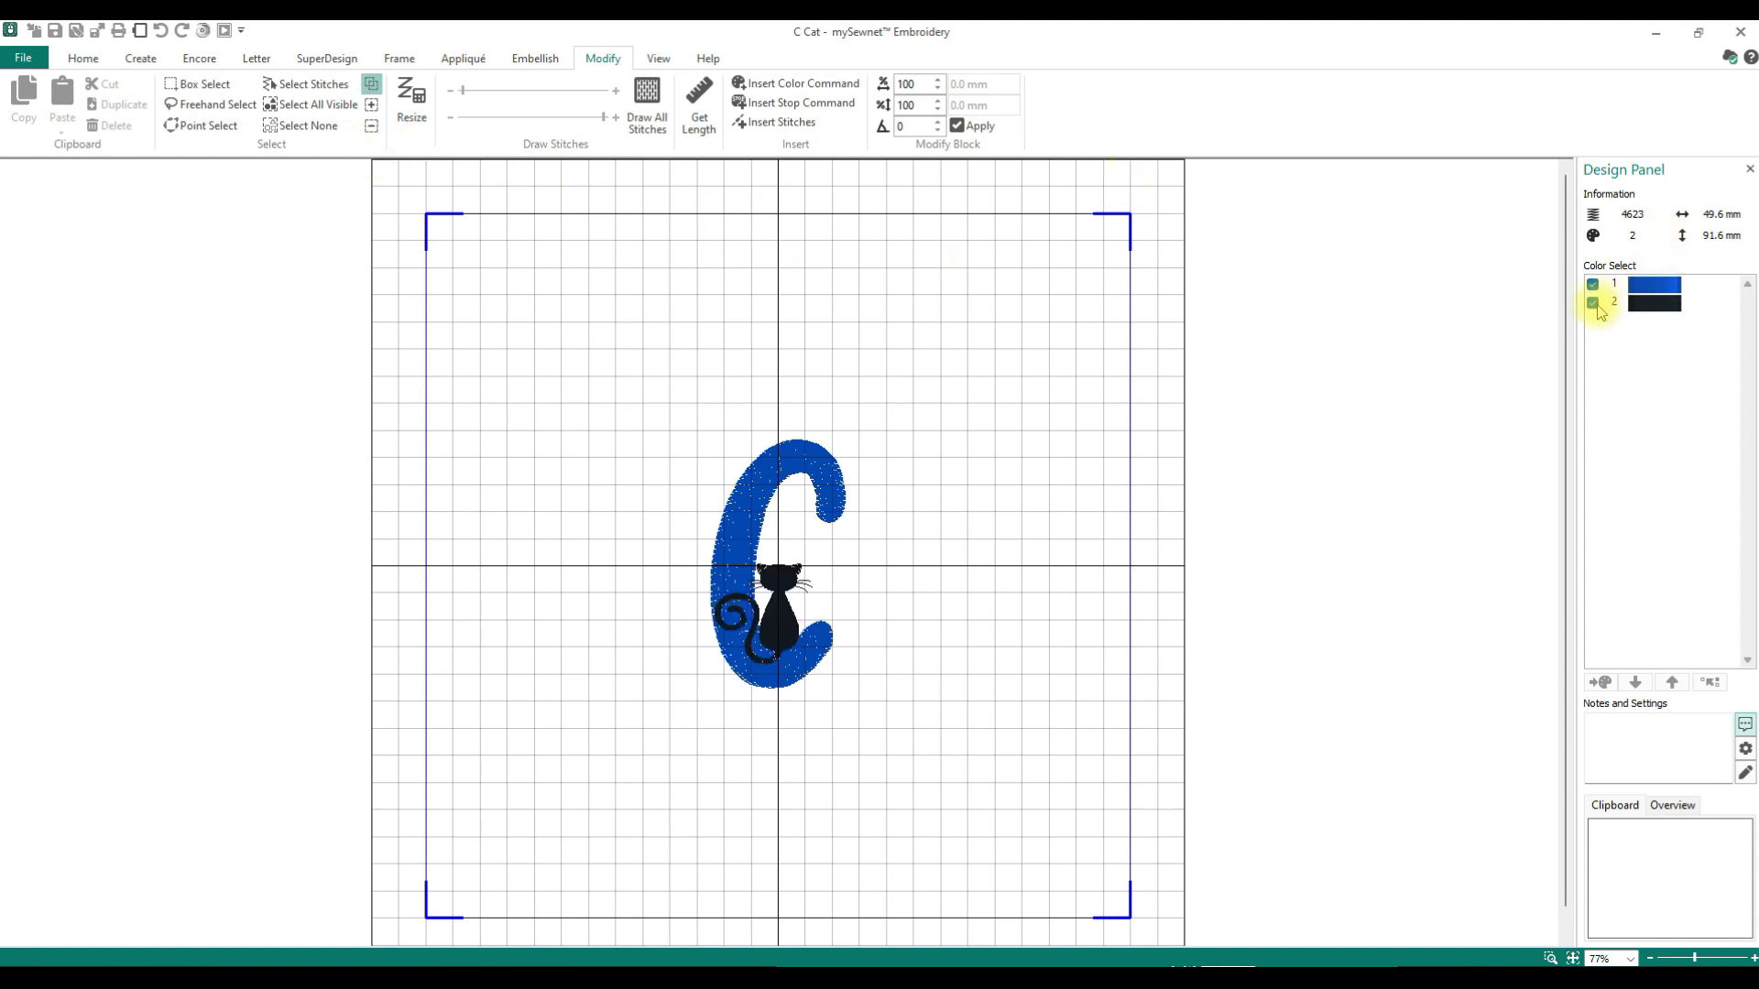
# Step: Hide the blue letter, box-select the black cat's stitches and delete them from the C design
pyautogui.click(1593, 286)
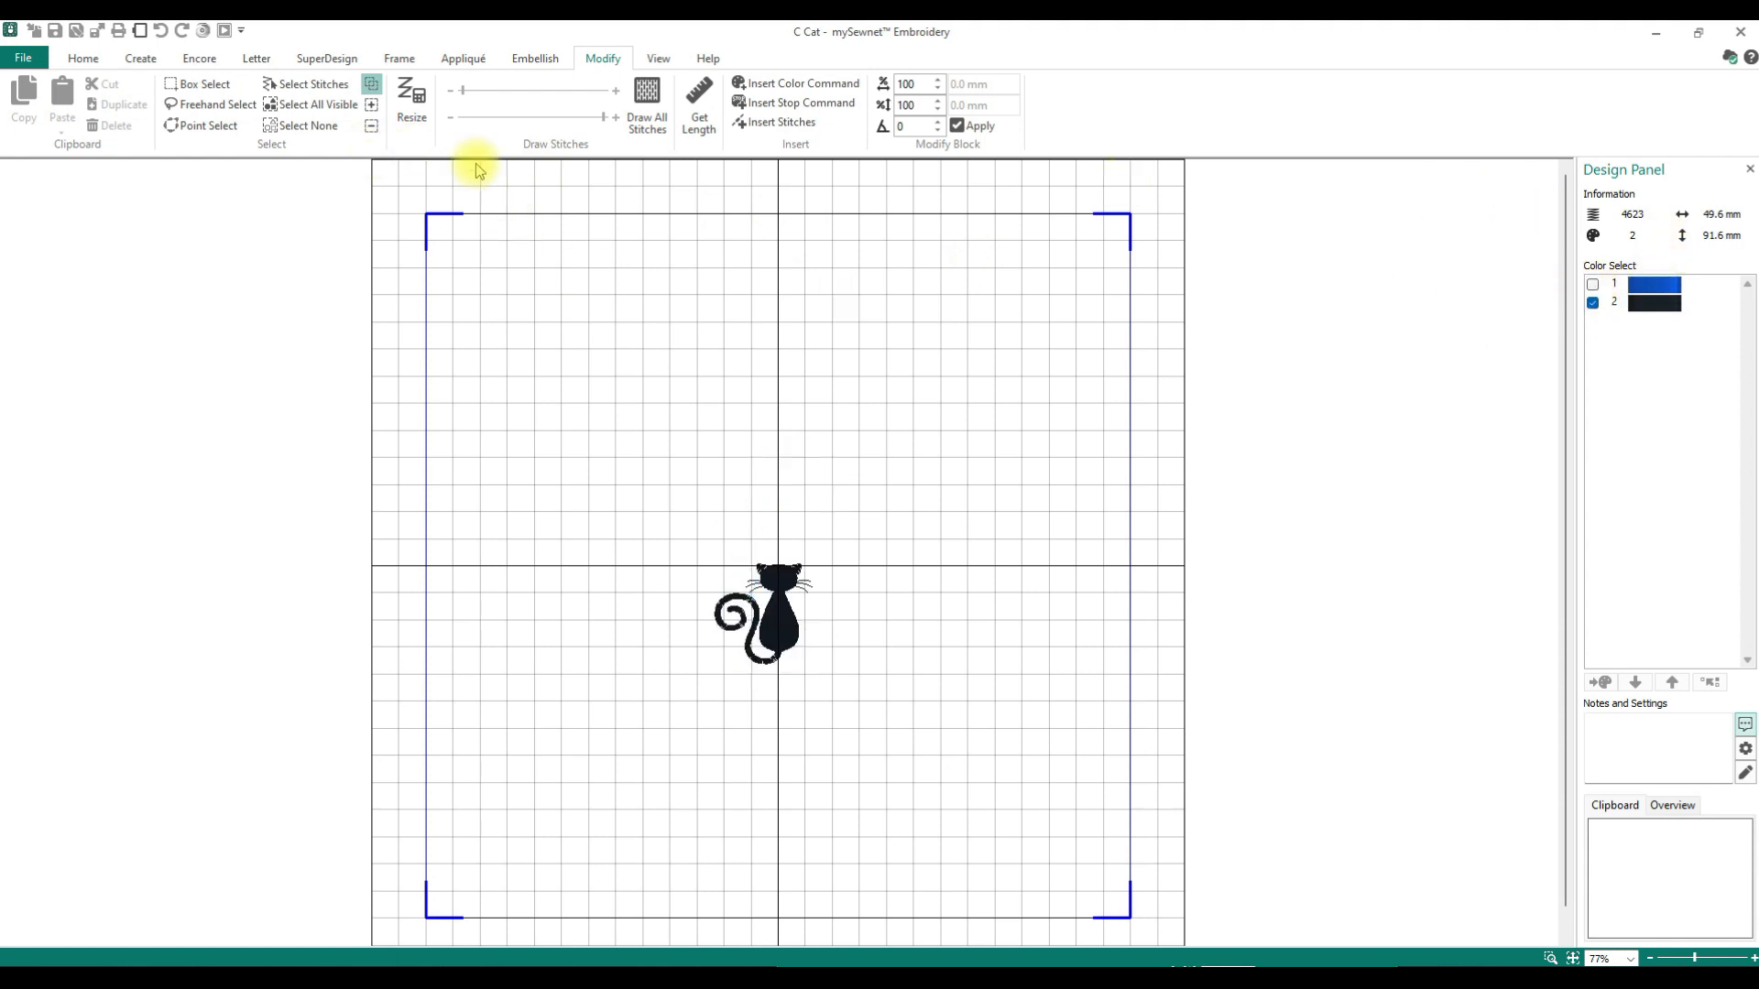
pyautogui.click(213, 90)
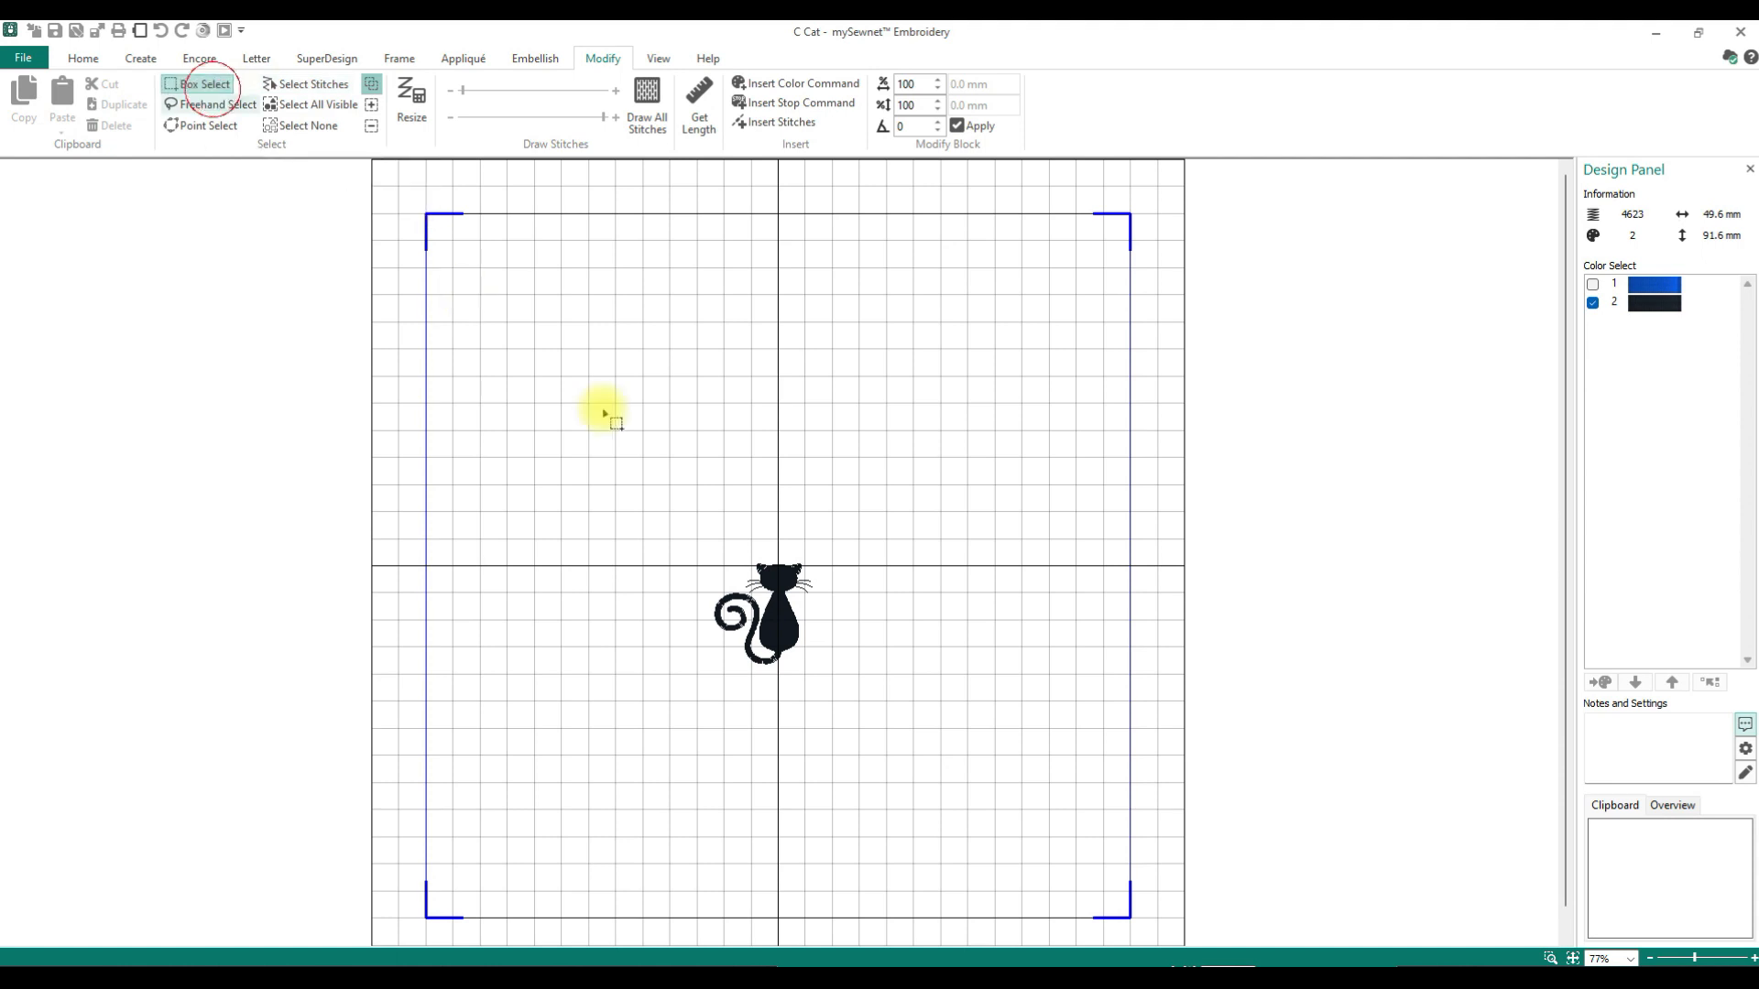
pyautogui.moveTo(675, 514); pyautogui.dragTo(881, 668)
pyautogui.click(693, 513)
pyautogui.moveTo(682, 540); pyautogui.dragTo(841, 682)
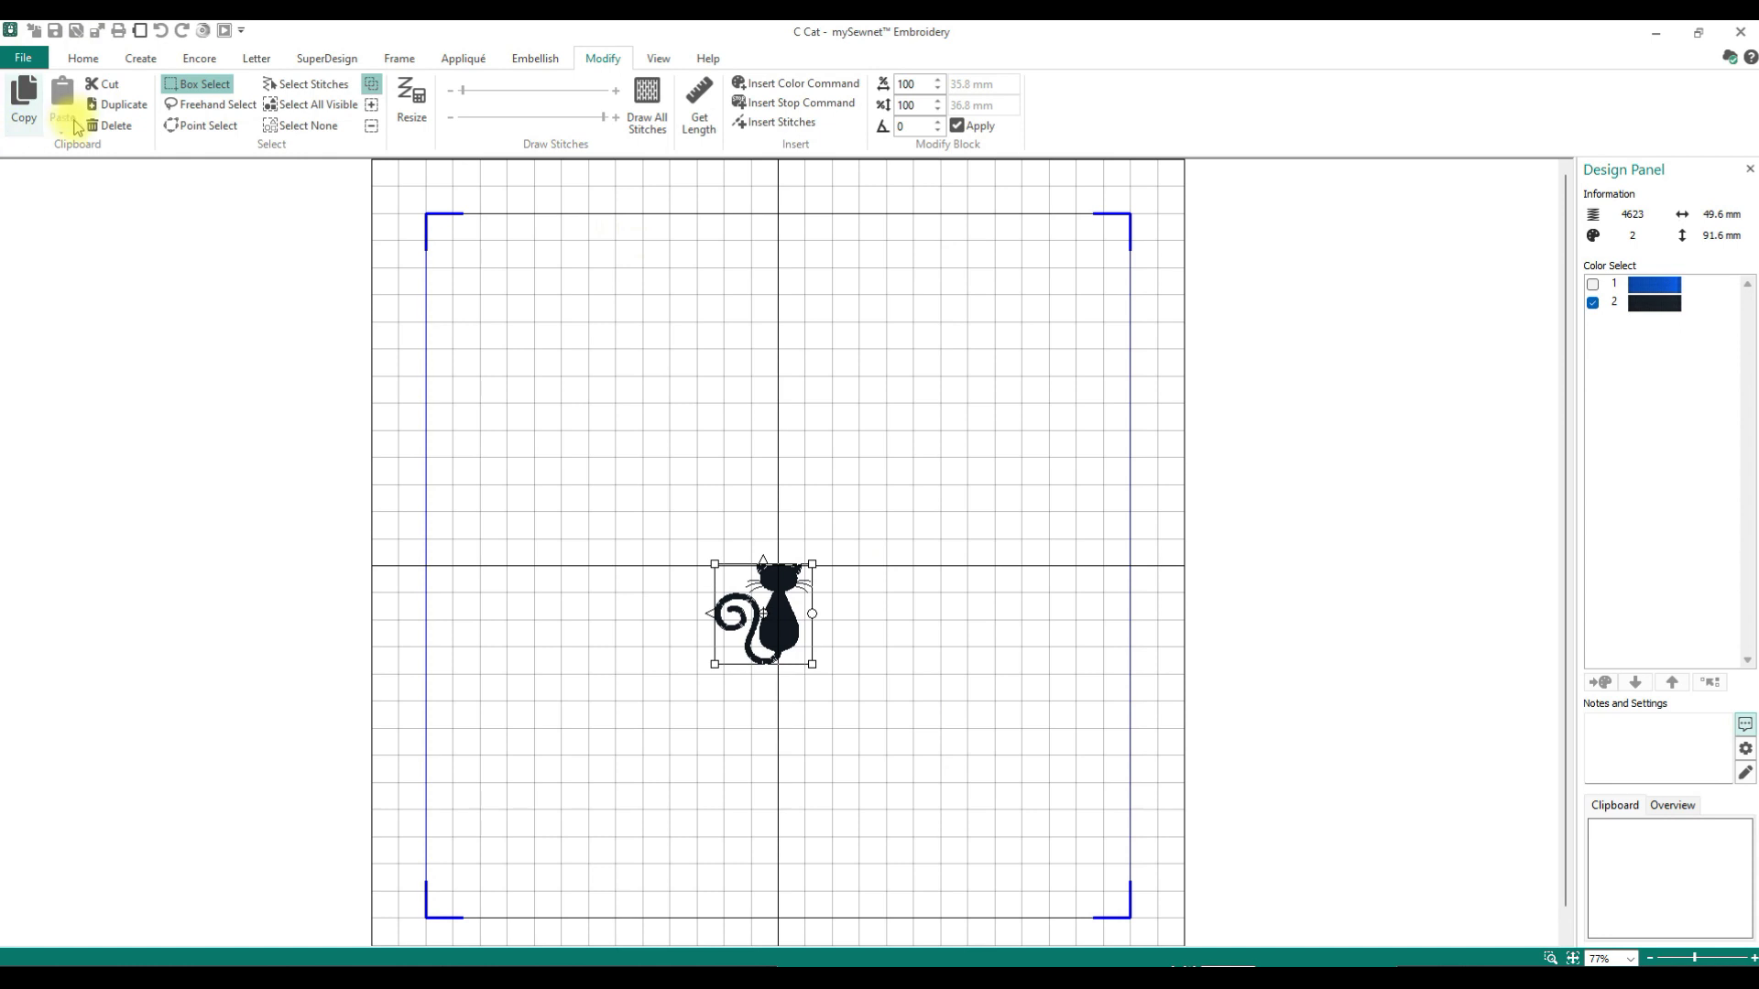
pyautogui.click(103, 125)
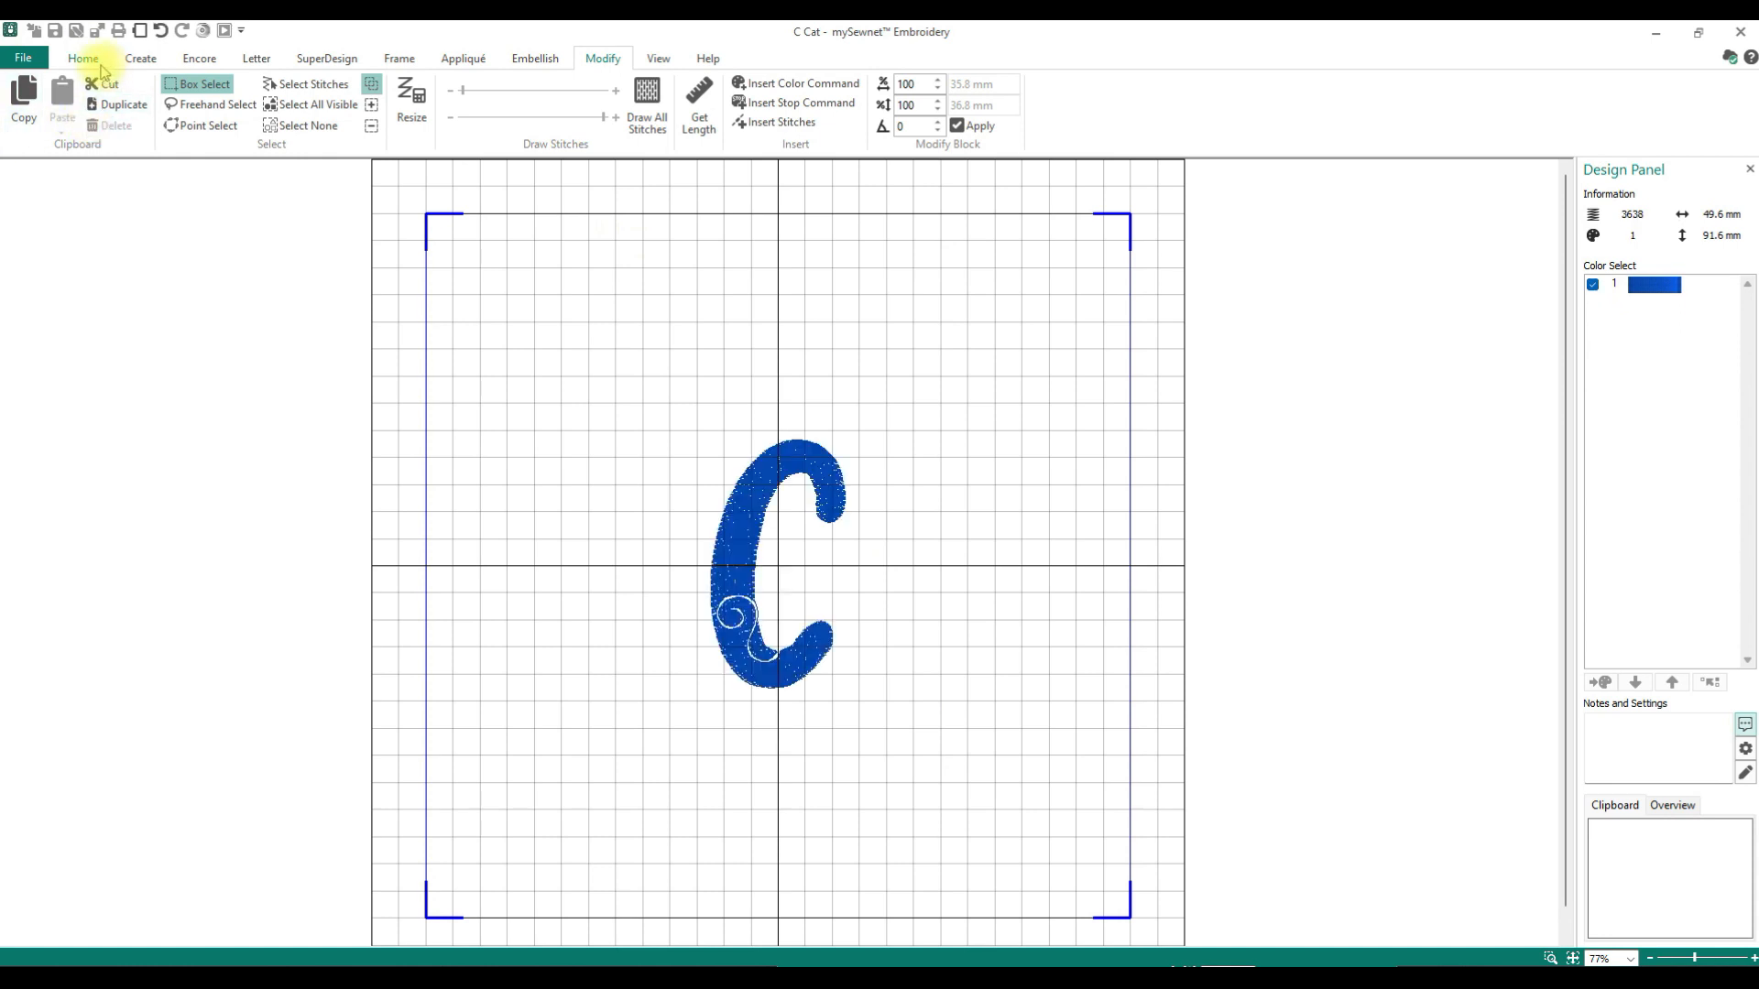
# Step: Undo the deletion of the cat and close the C Cat design
pyautogui.click(101, 60)
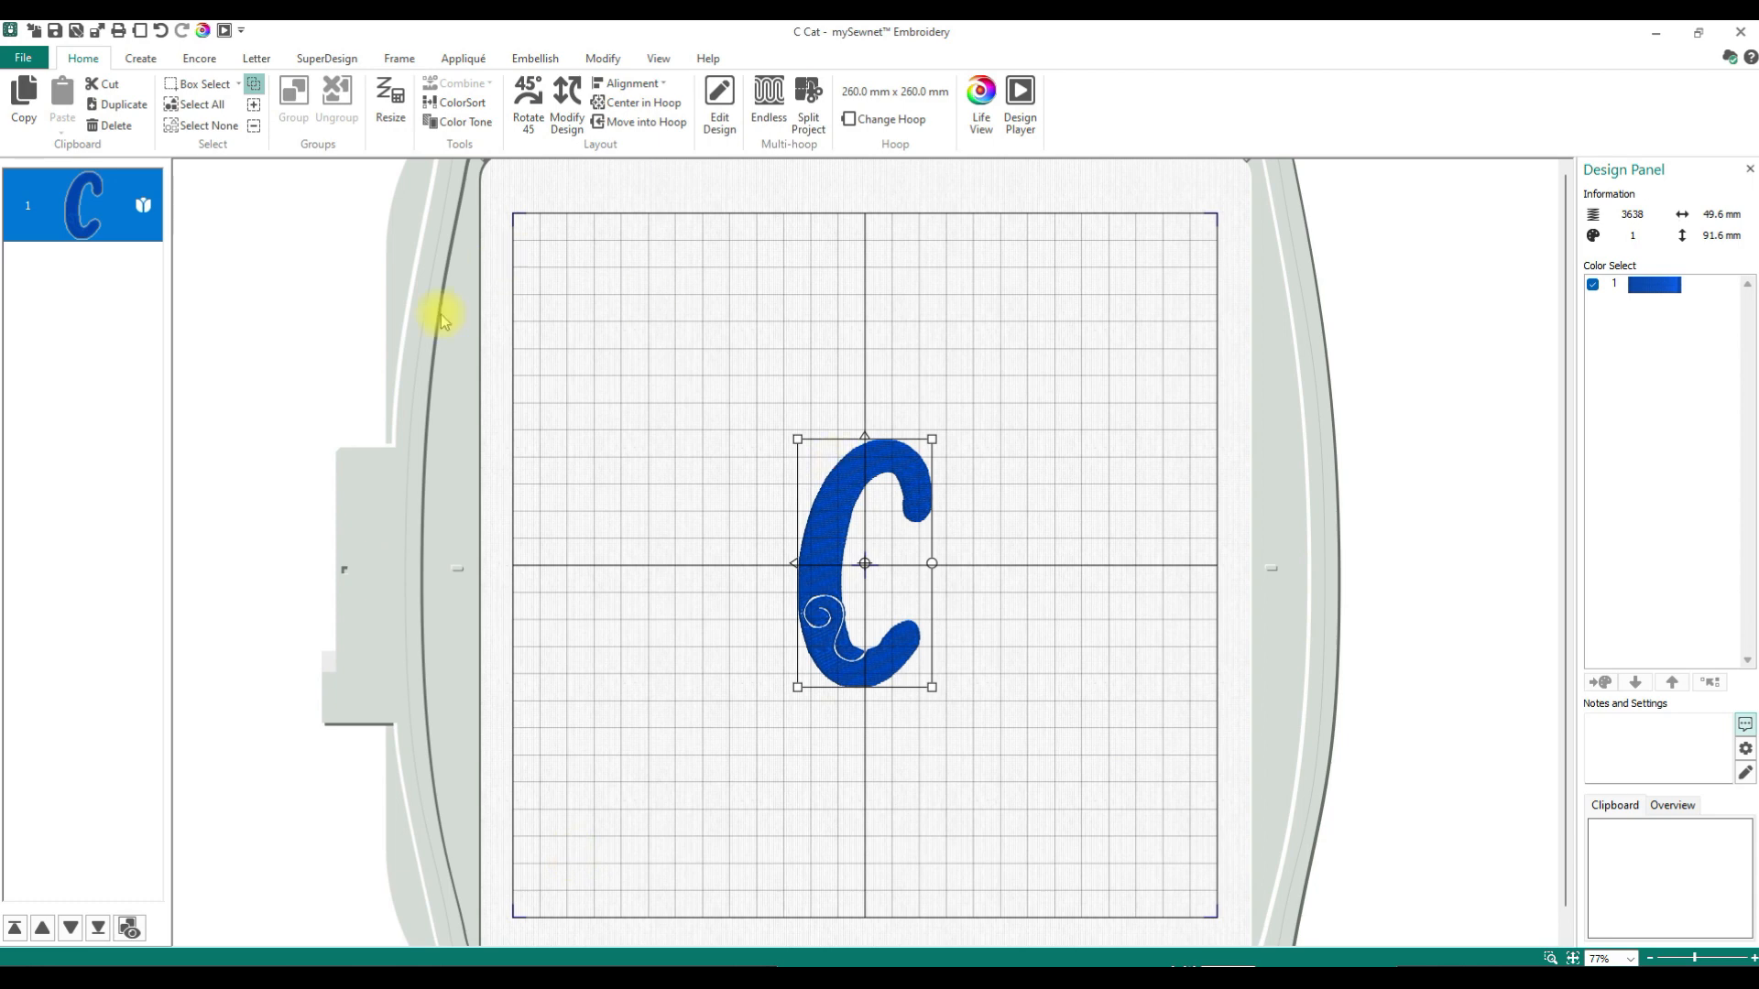
pyautogui.click(163, 31)
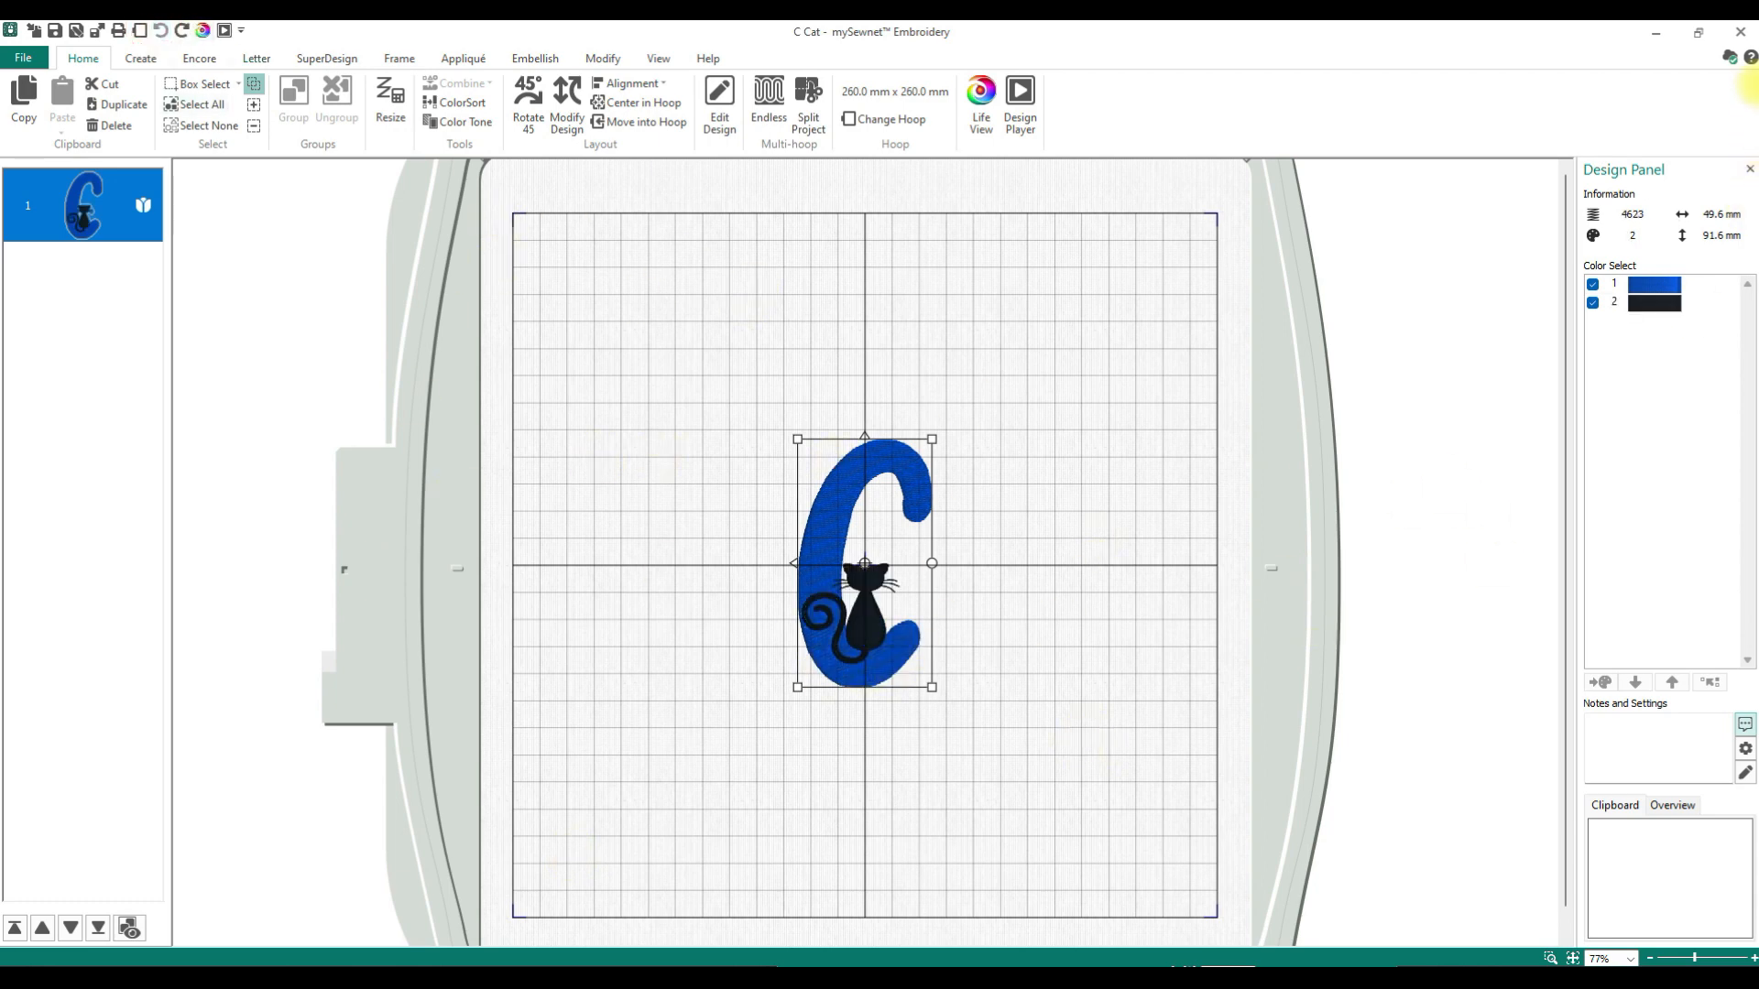
pyautogui.click(1740, 33)
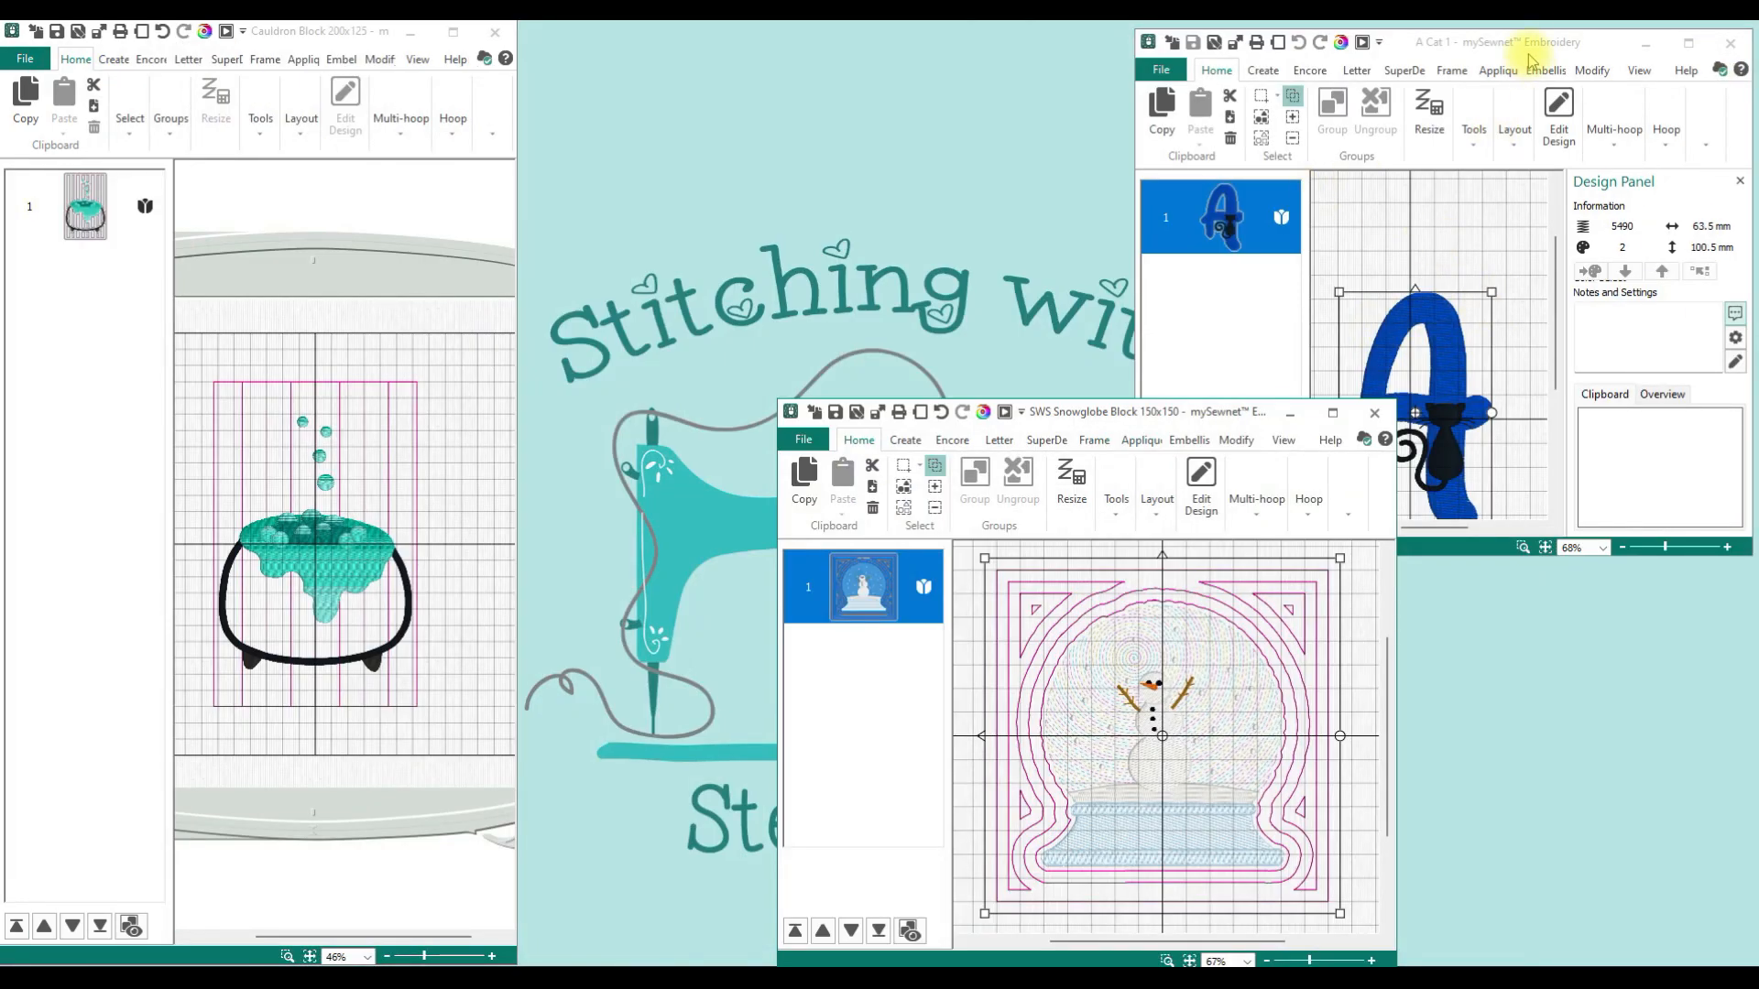
# Step: Maximise the A Cat 1 design window, select the letter A design and open it for stitch modification
pyautogui.click(1527, 61)
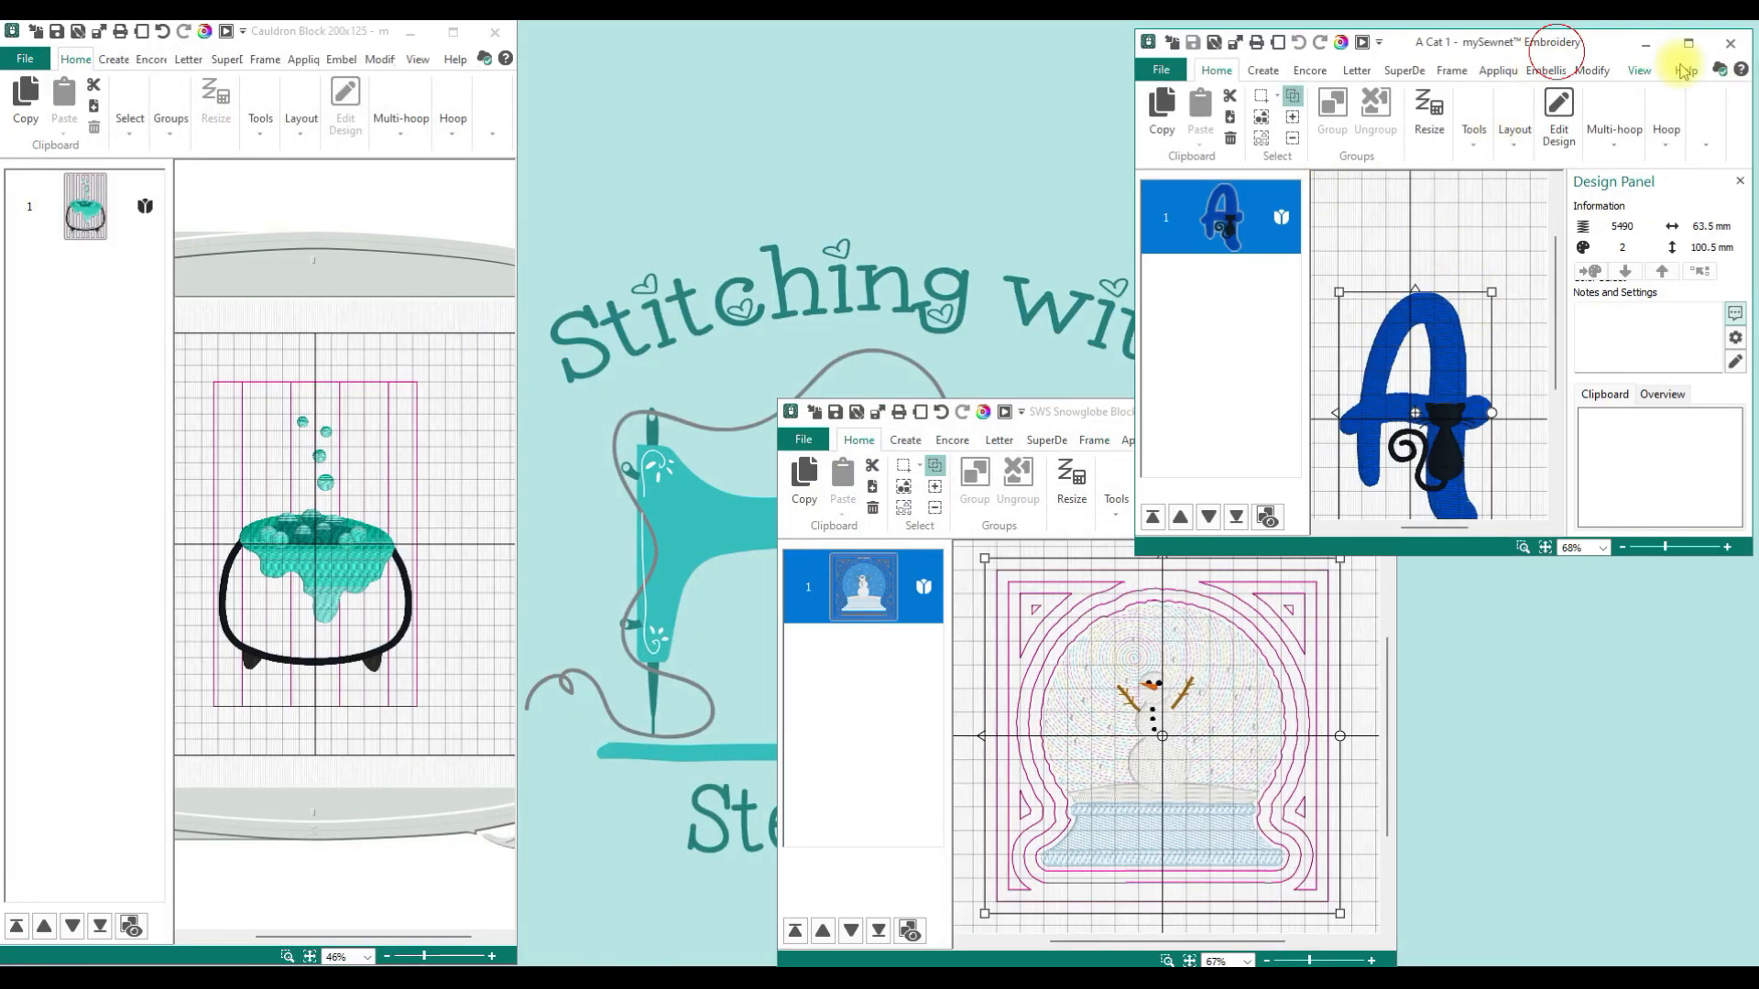
pyautogui.click(1688, 45)
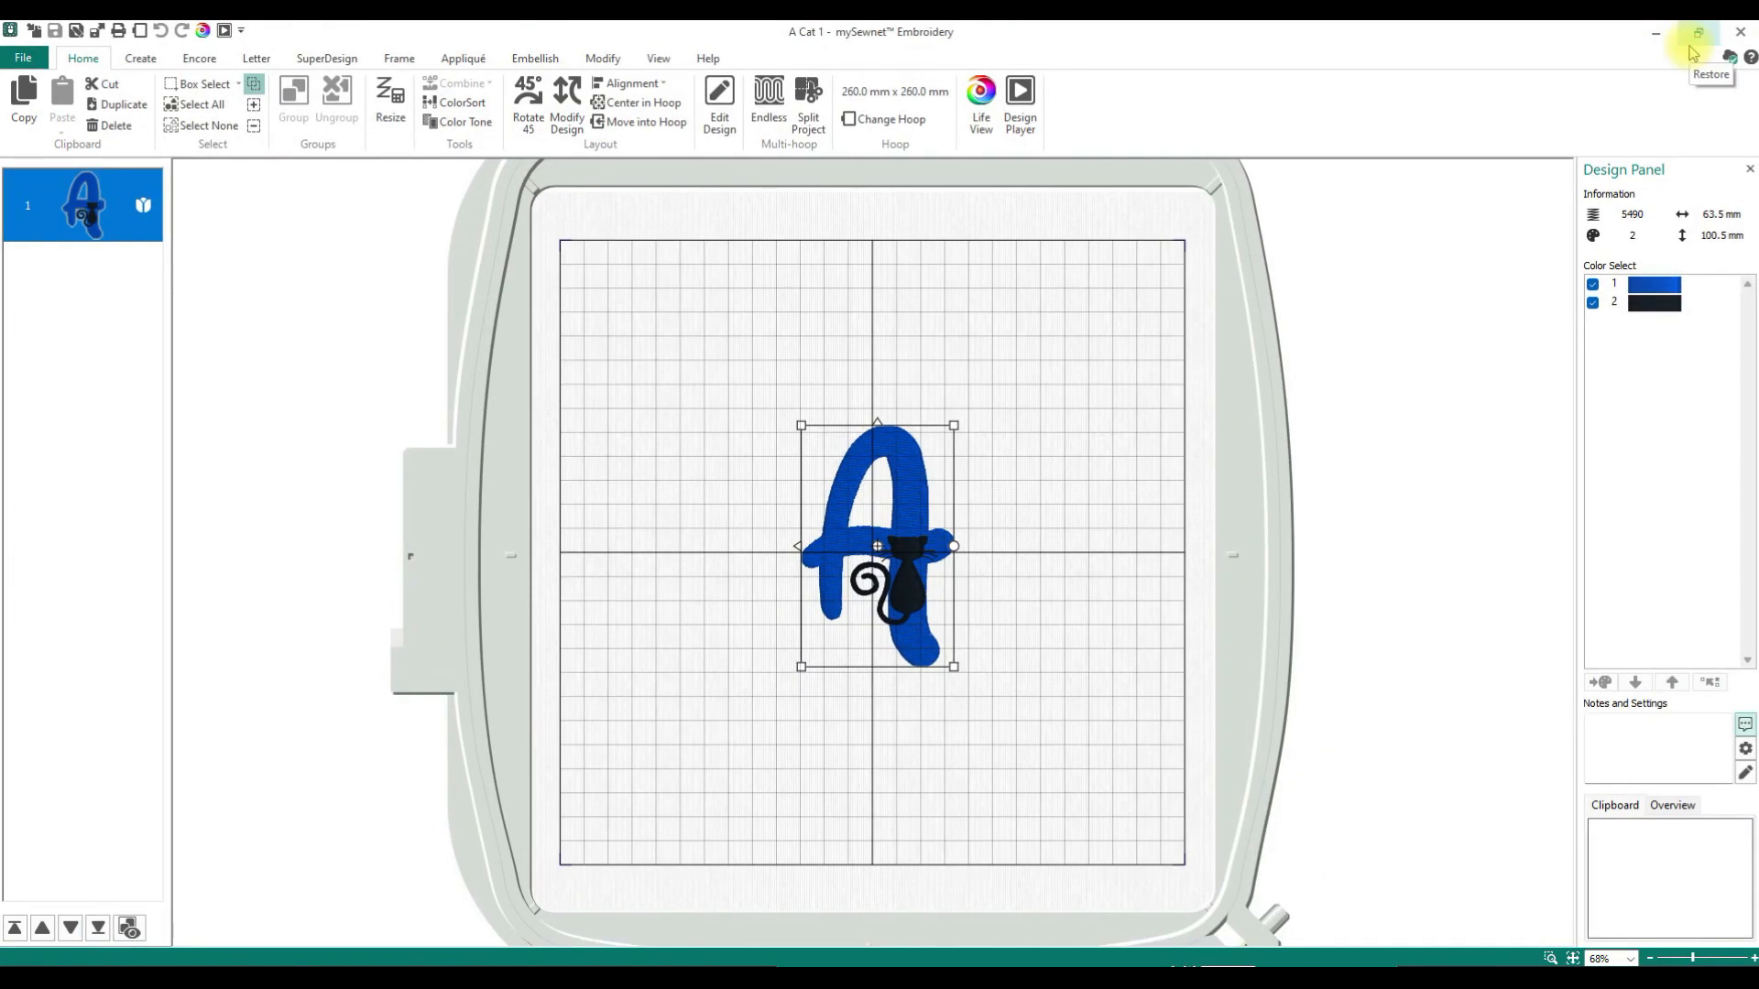
pyautogui.click(1027, 595)
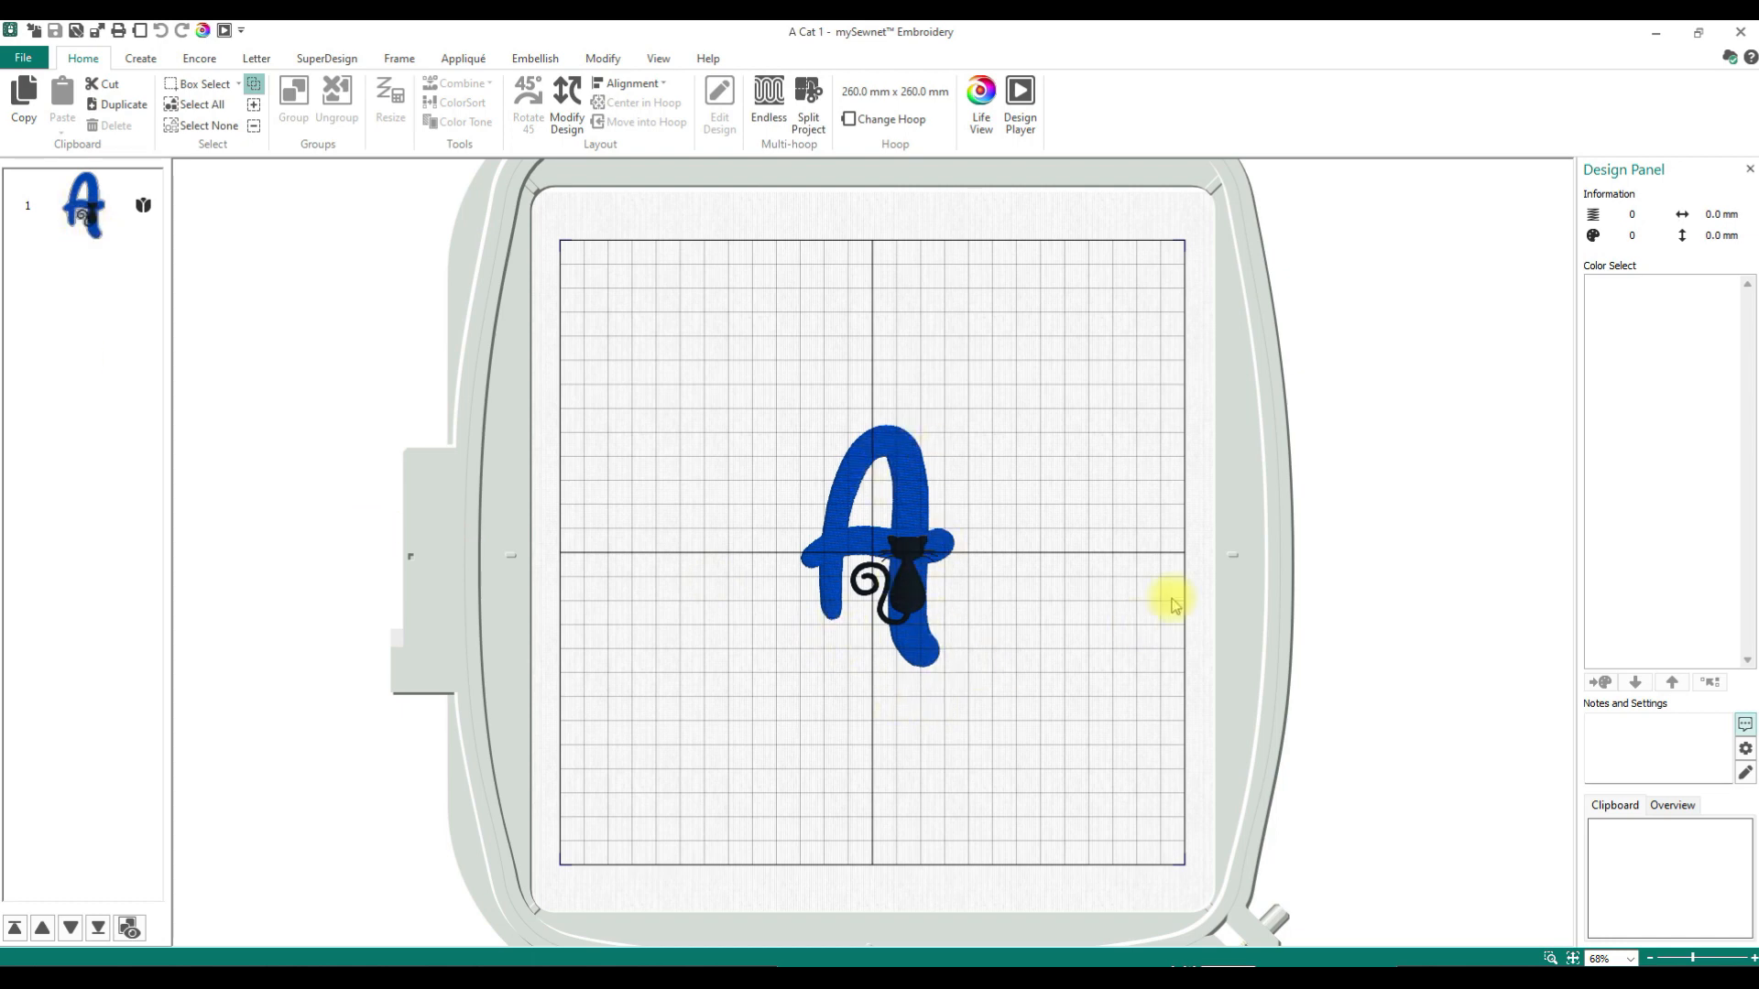
pyautogui.click(925, 562)
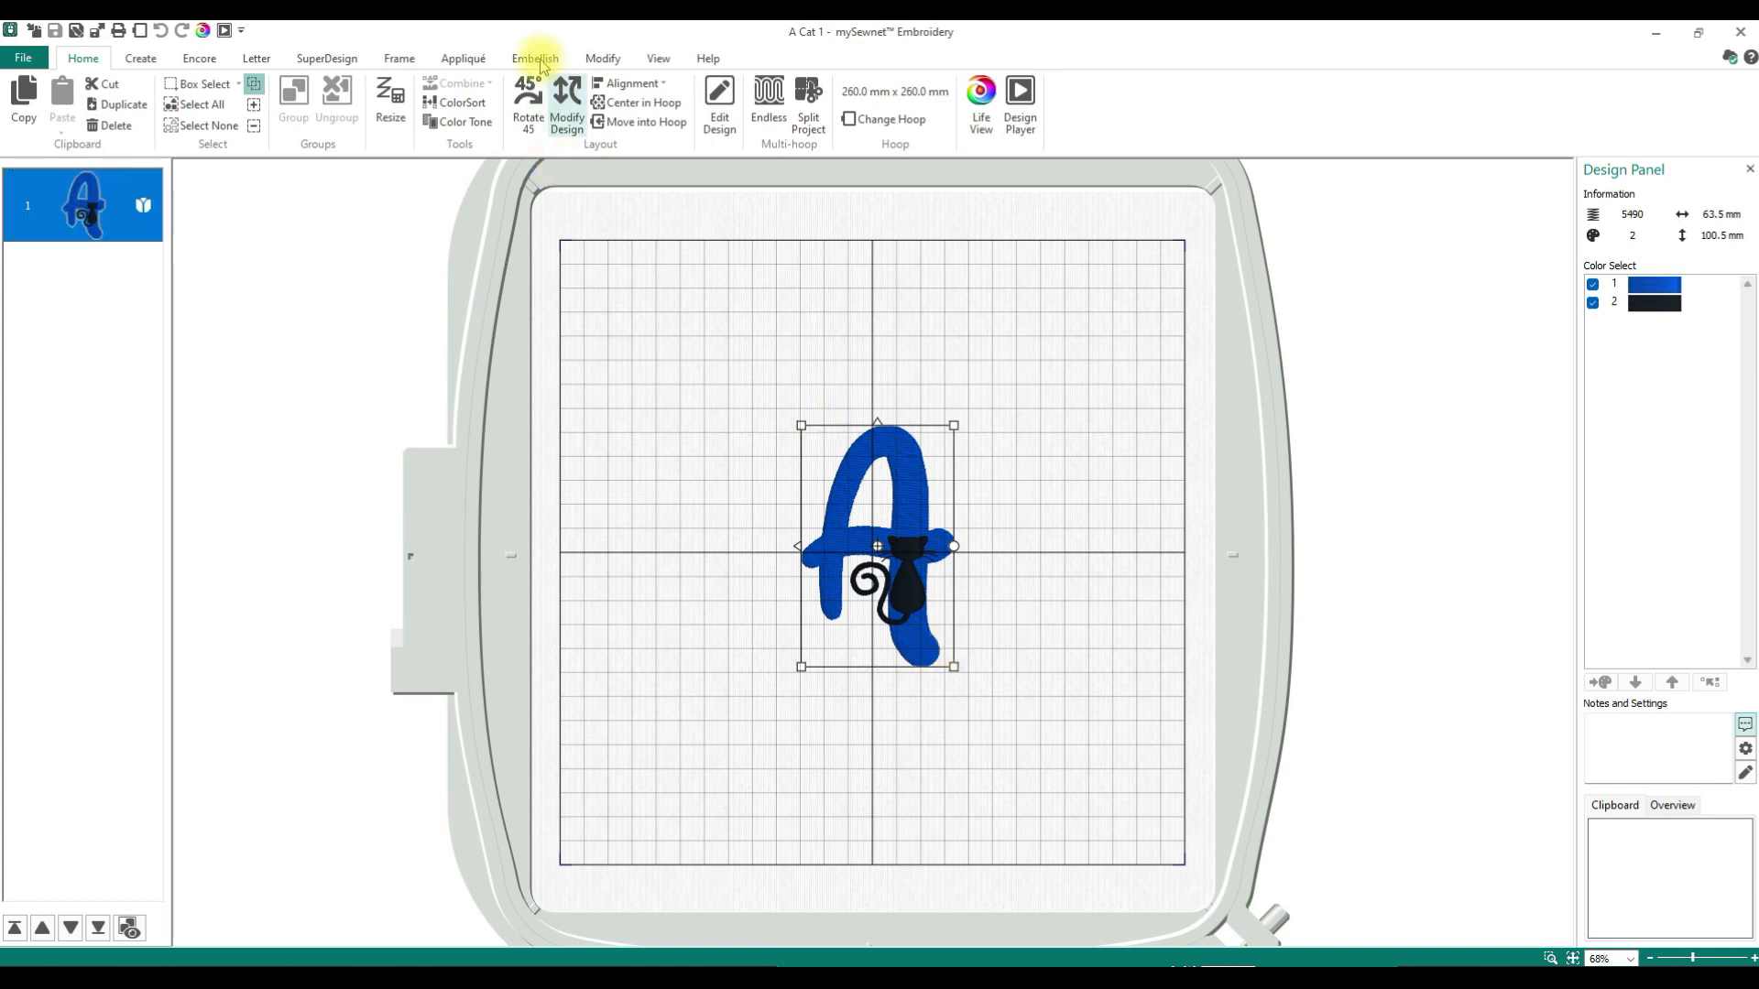
pyautogui.click(598, 56)
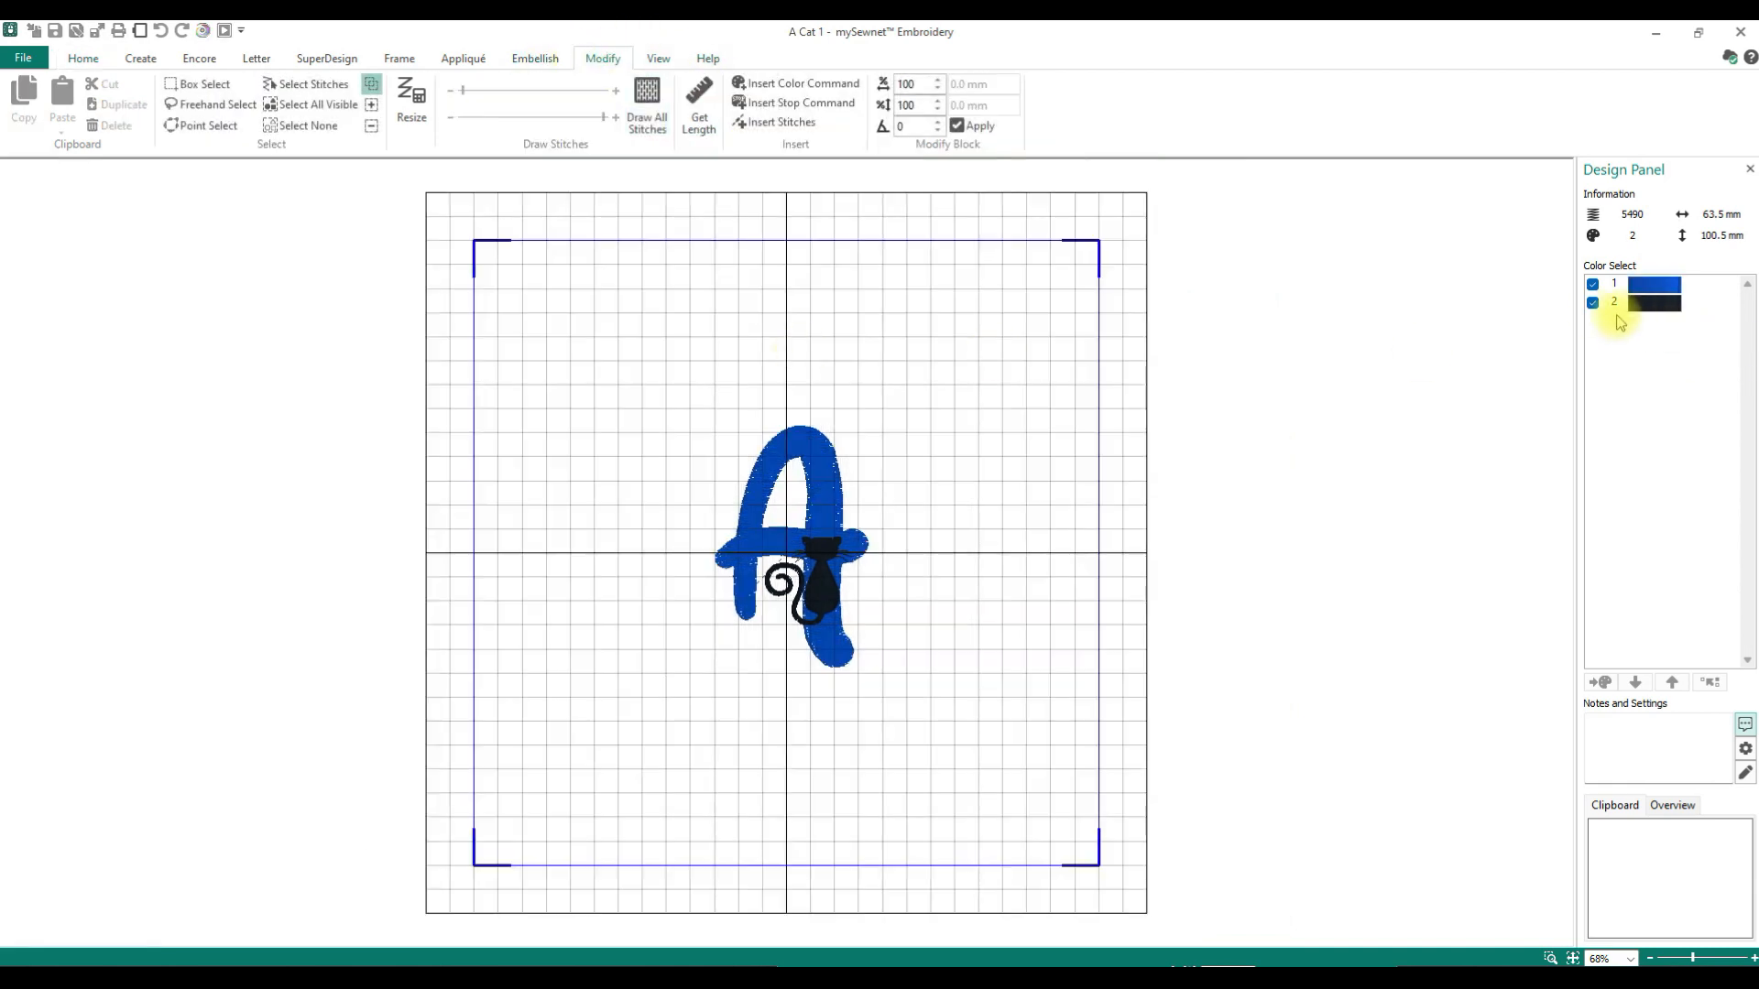
# Step: Check the letter under the cat, delete the cat's stitches with the blue letter hidden, and close the A Cat 1 design
pyautogui.click(1592, 302)
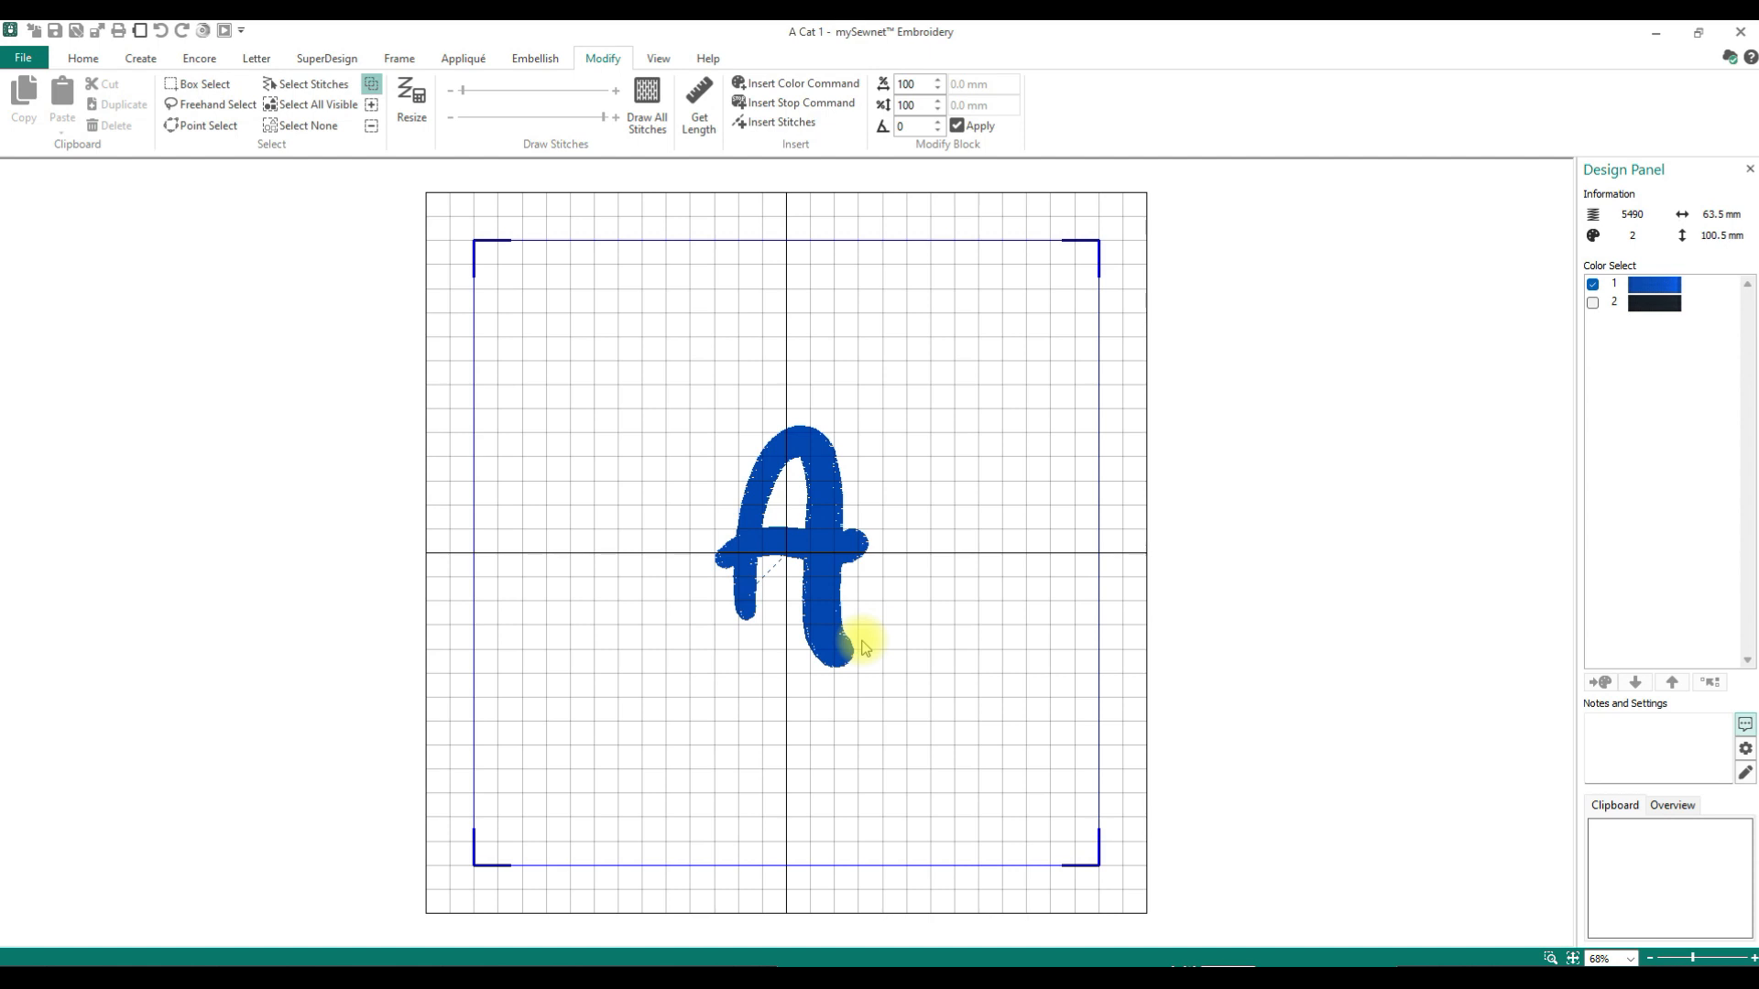
pyautogui.click(1592, 303)
pyautogui.click(1592, 284)
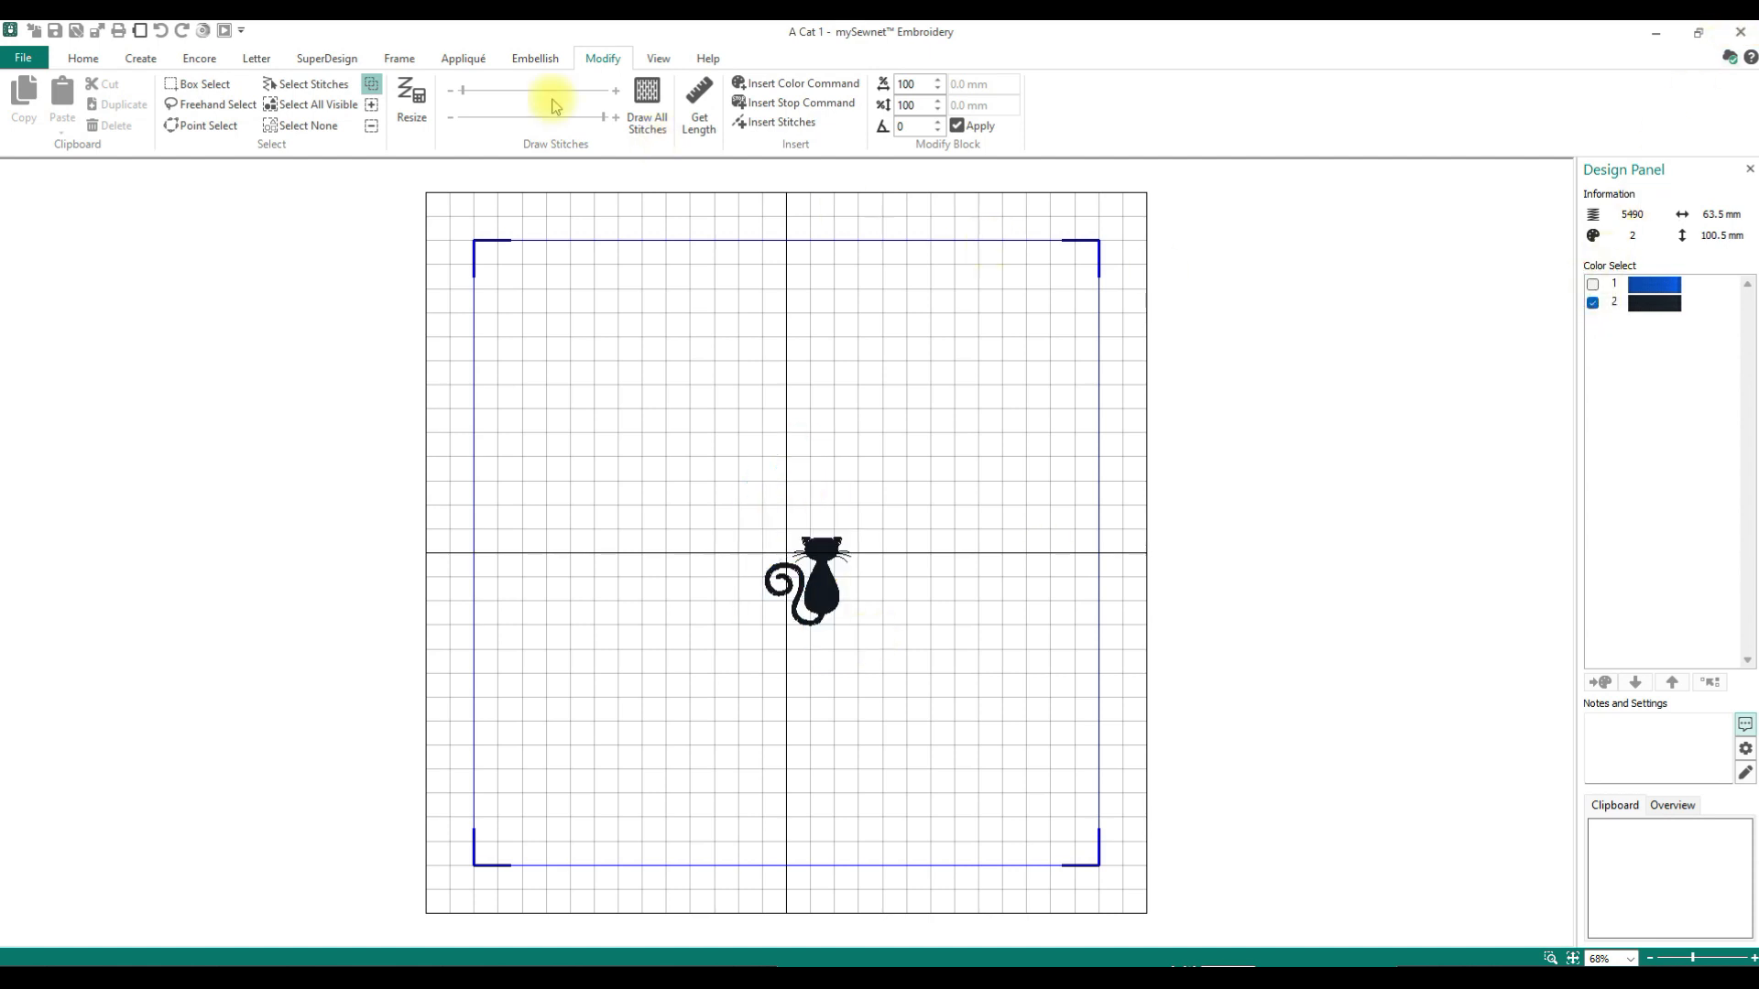
pyautogui.click(280, 106)
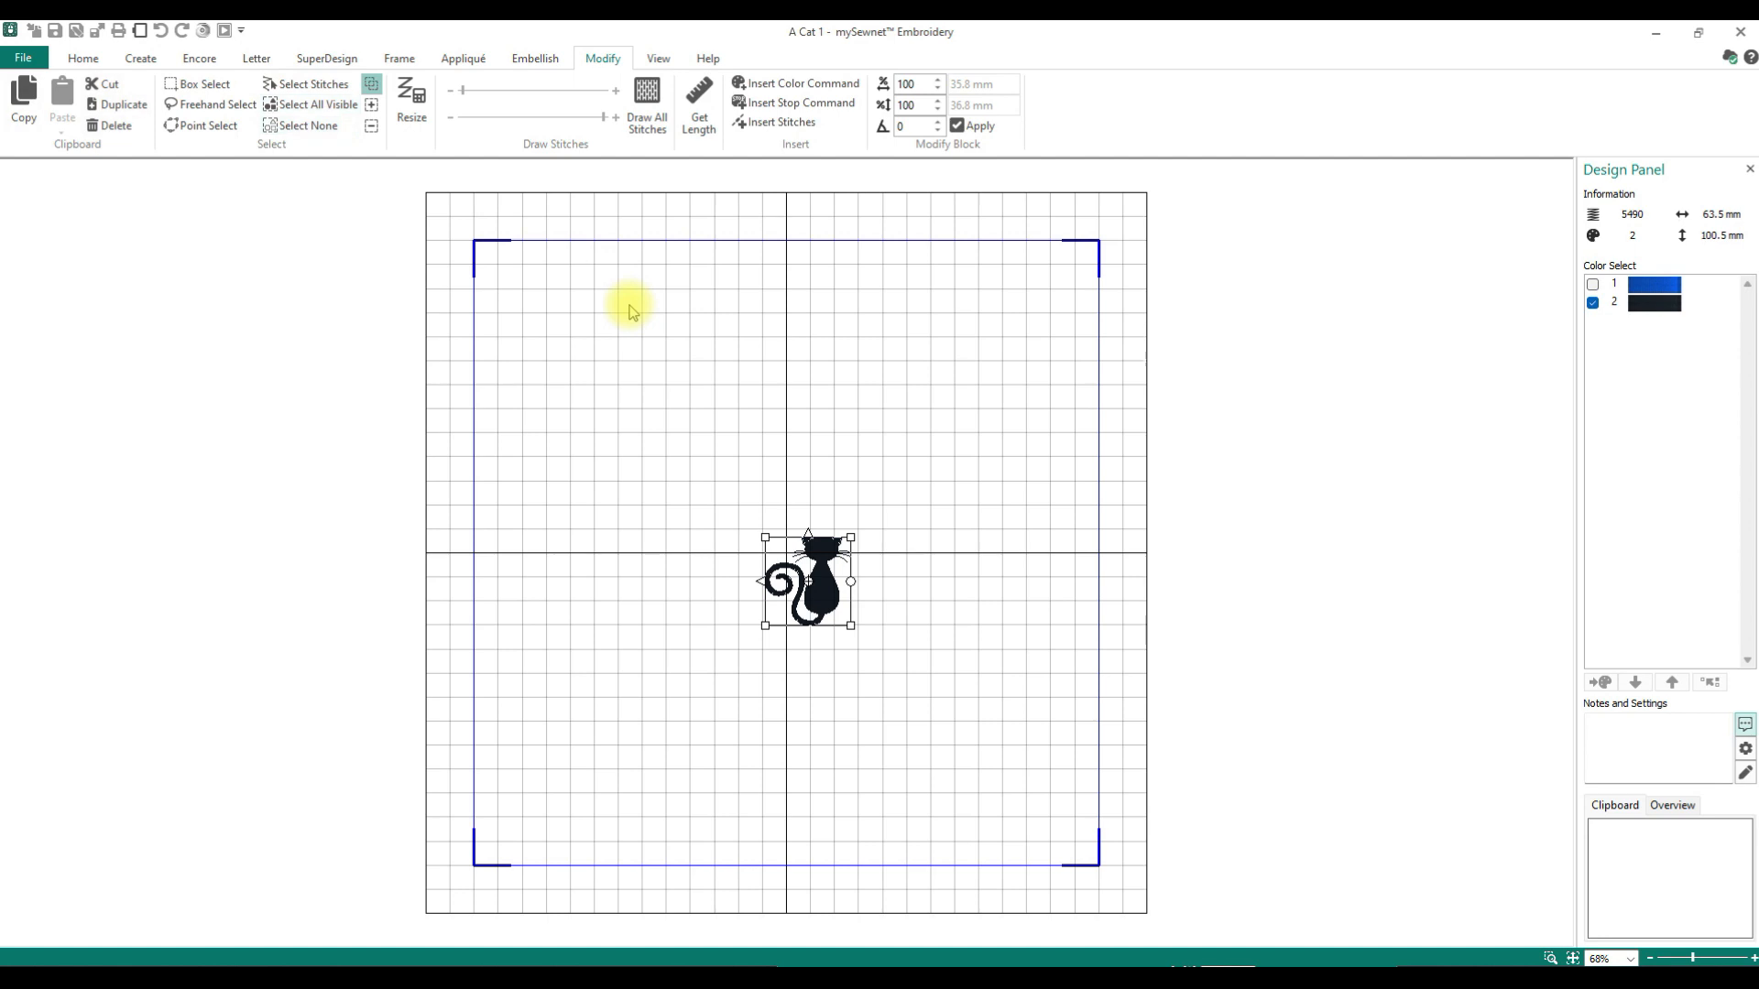
pyautogui.press('Delete')
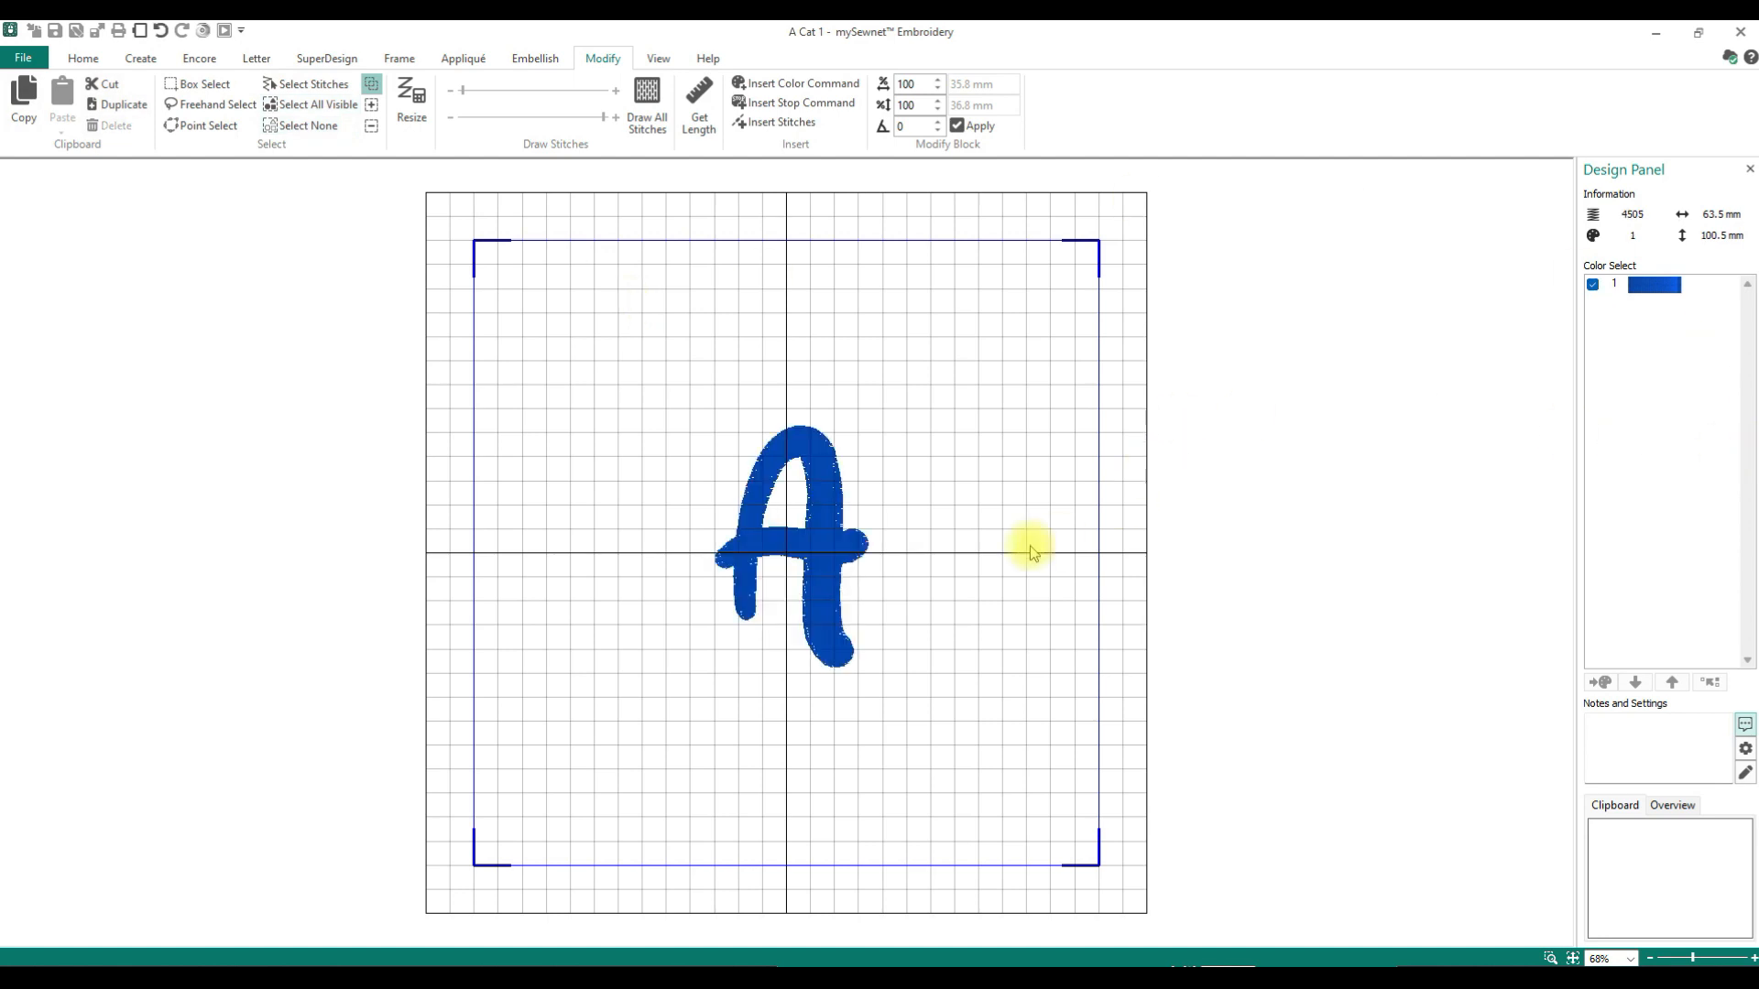
pyautogui.click(83, 58)
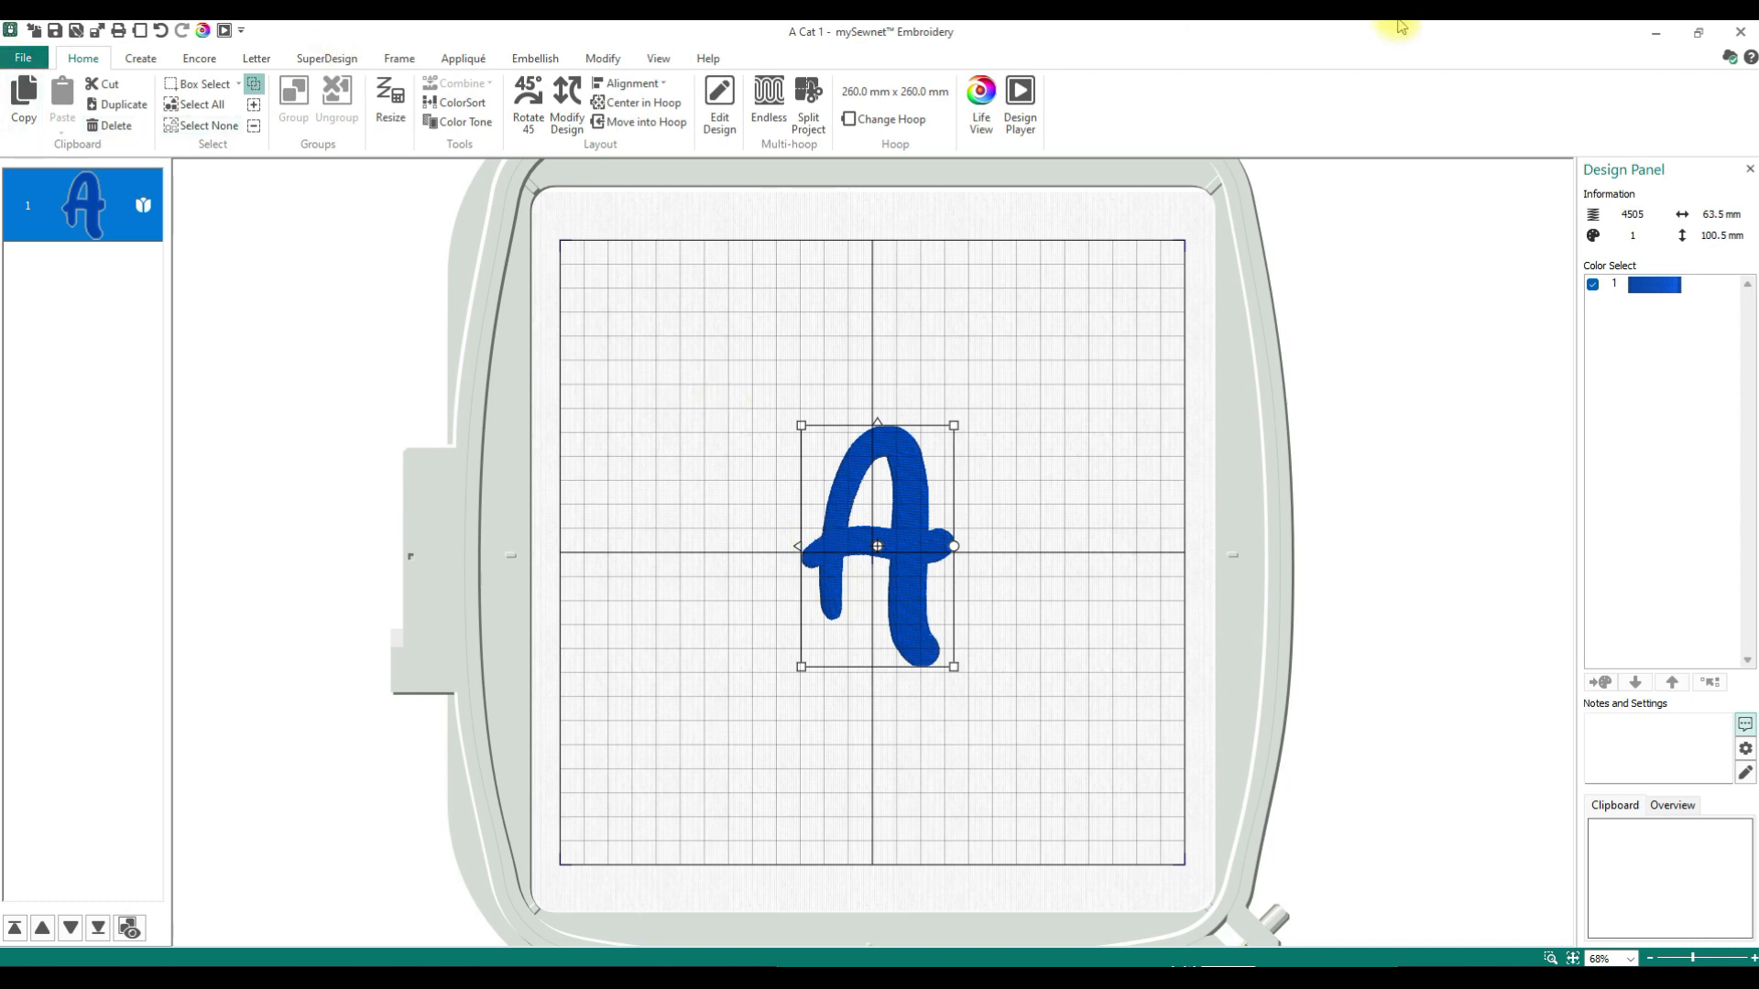
pyautogui.click(1745, 34)
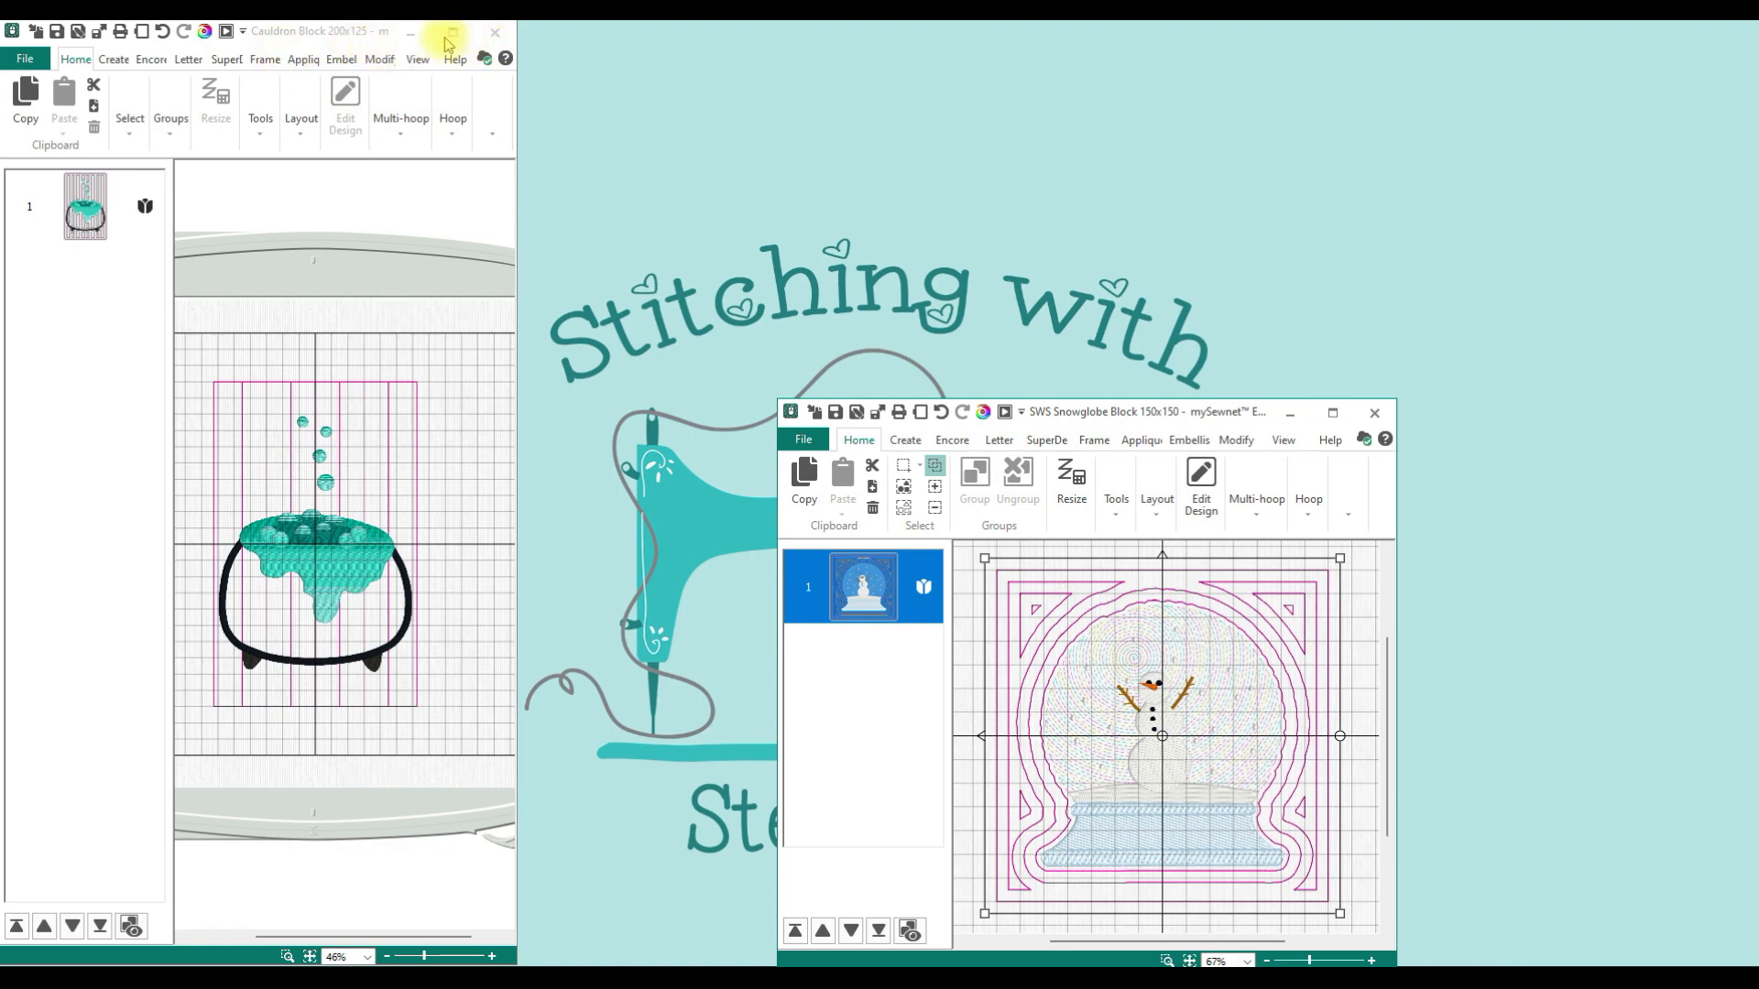
# Step: Maximise the SWS Snowglobe Block 150x150 design window and show its Design Panel
pyautogui.click(1336, 420)
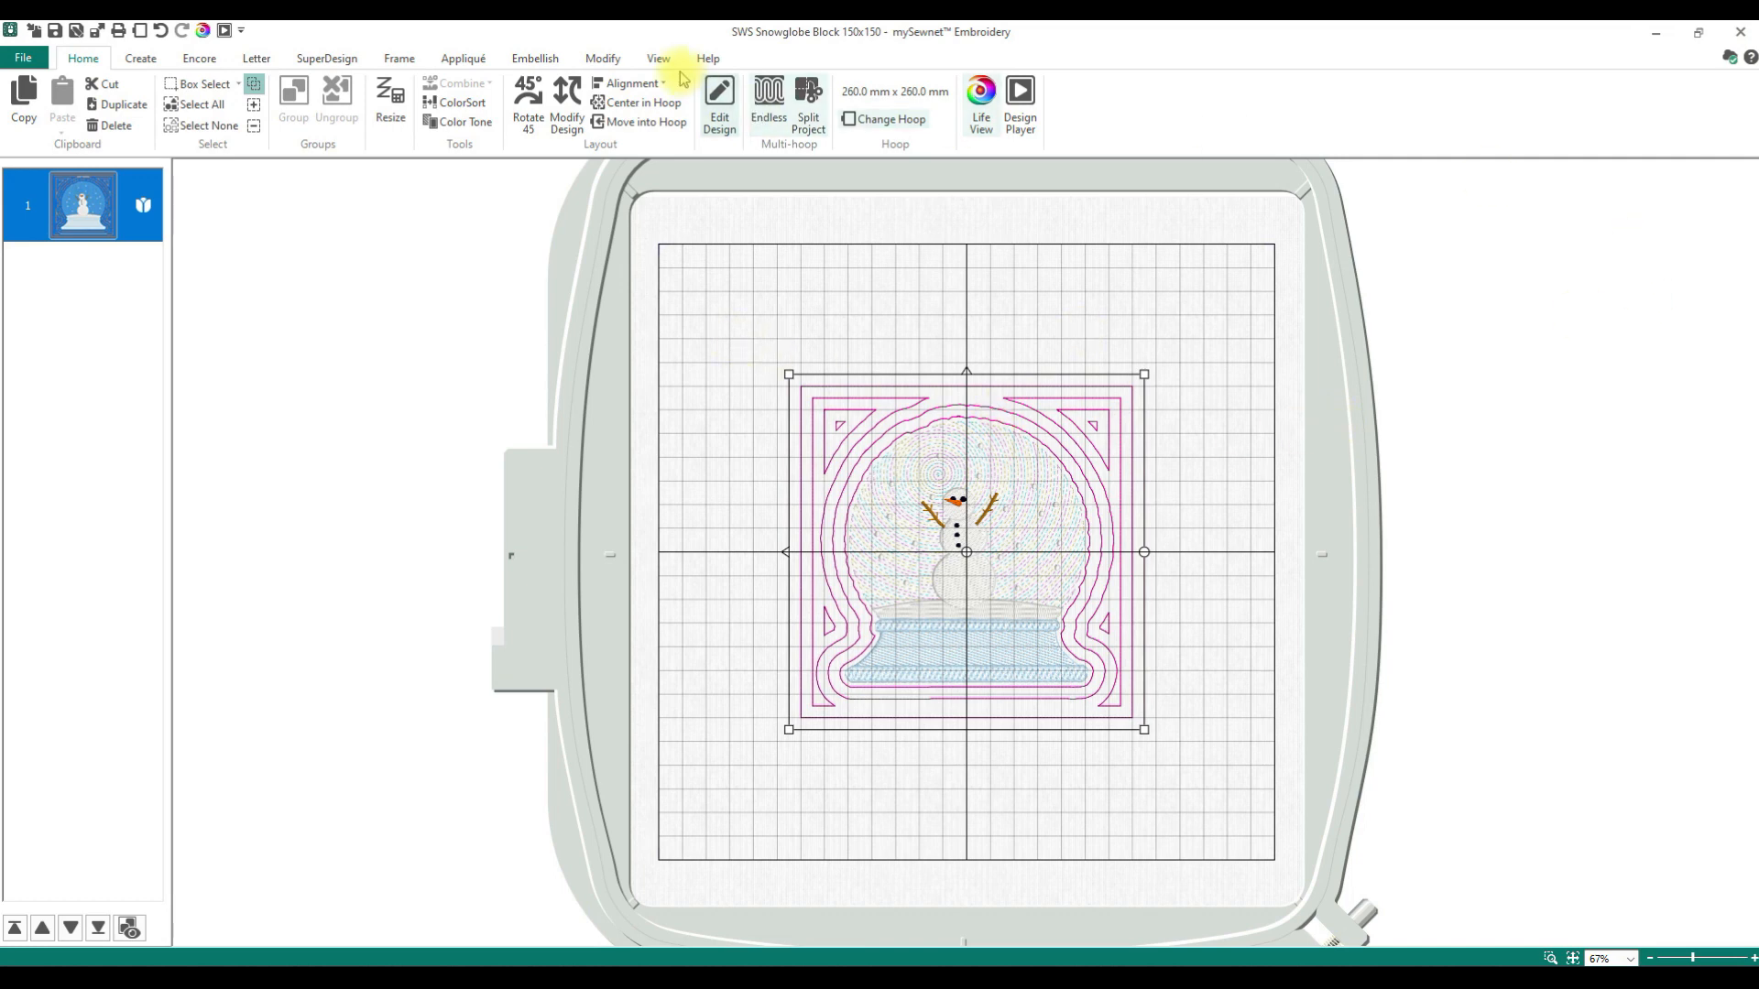
pyautogui.click(707, 57)
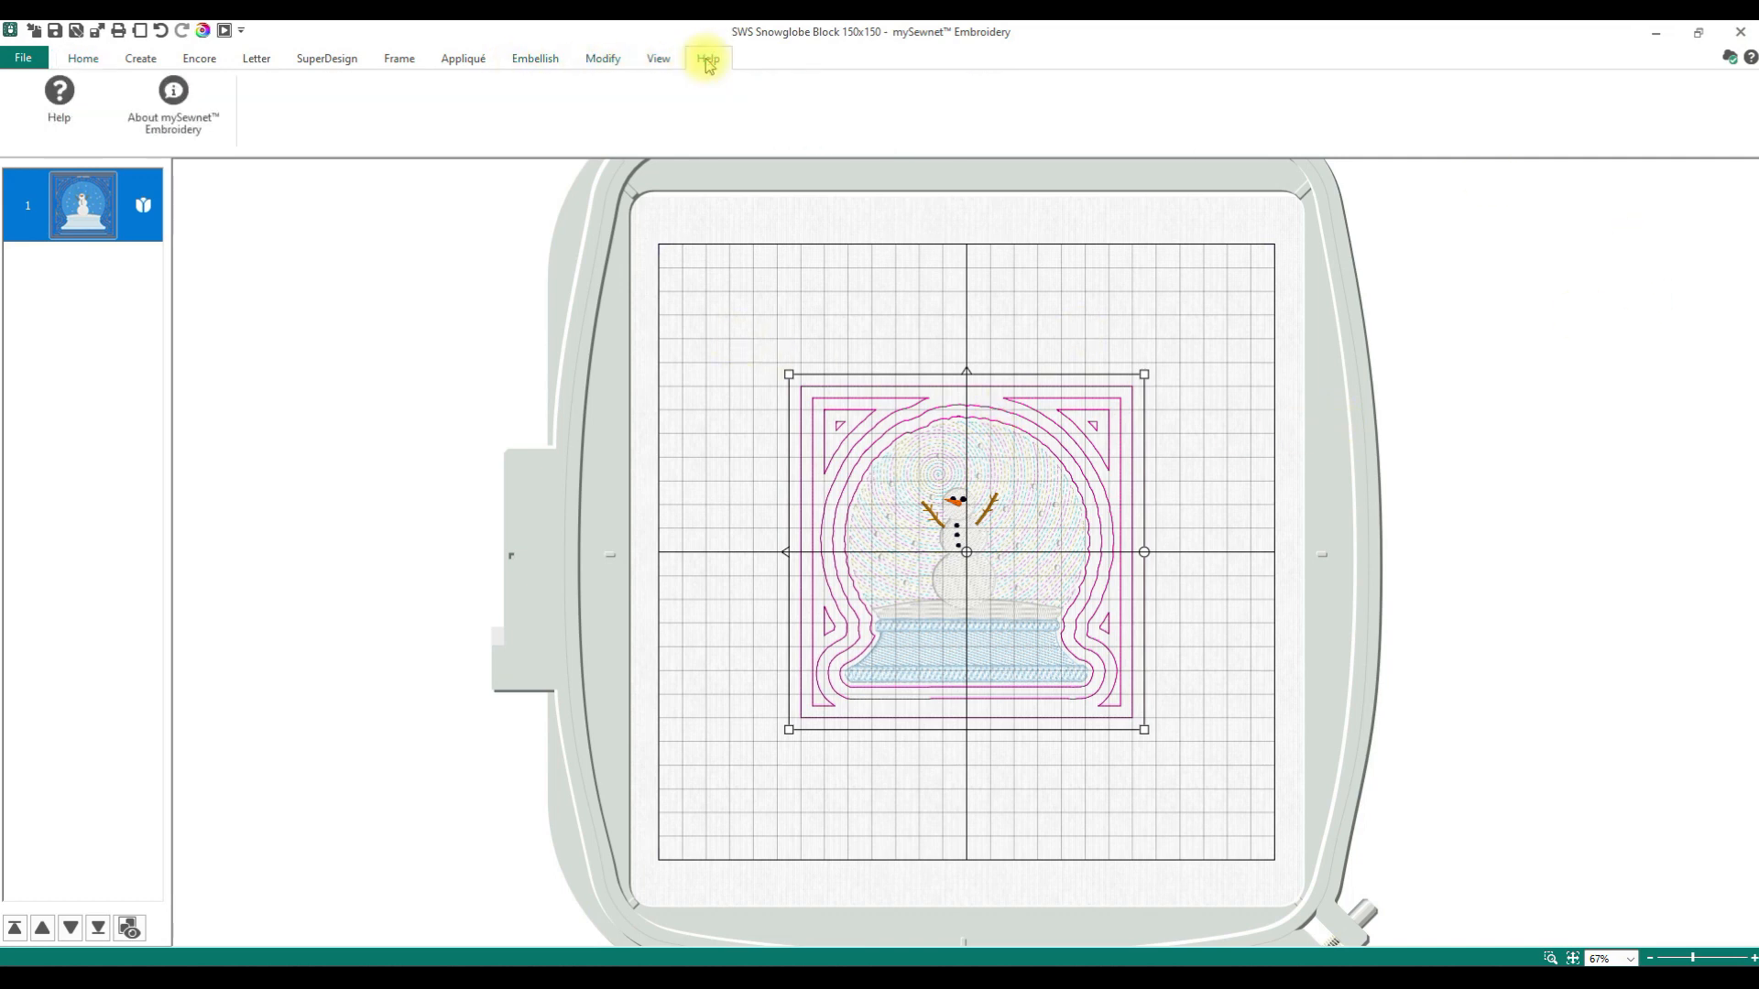
pyautogui.click(659, 58)
pyautogui.click(870, 84)
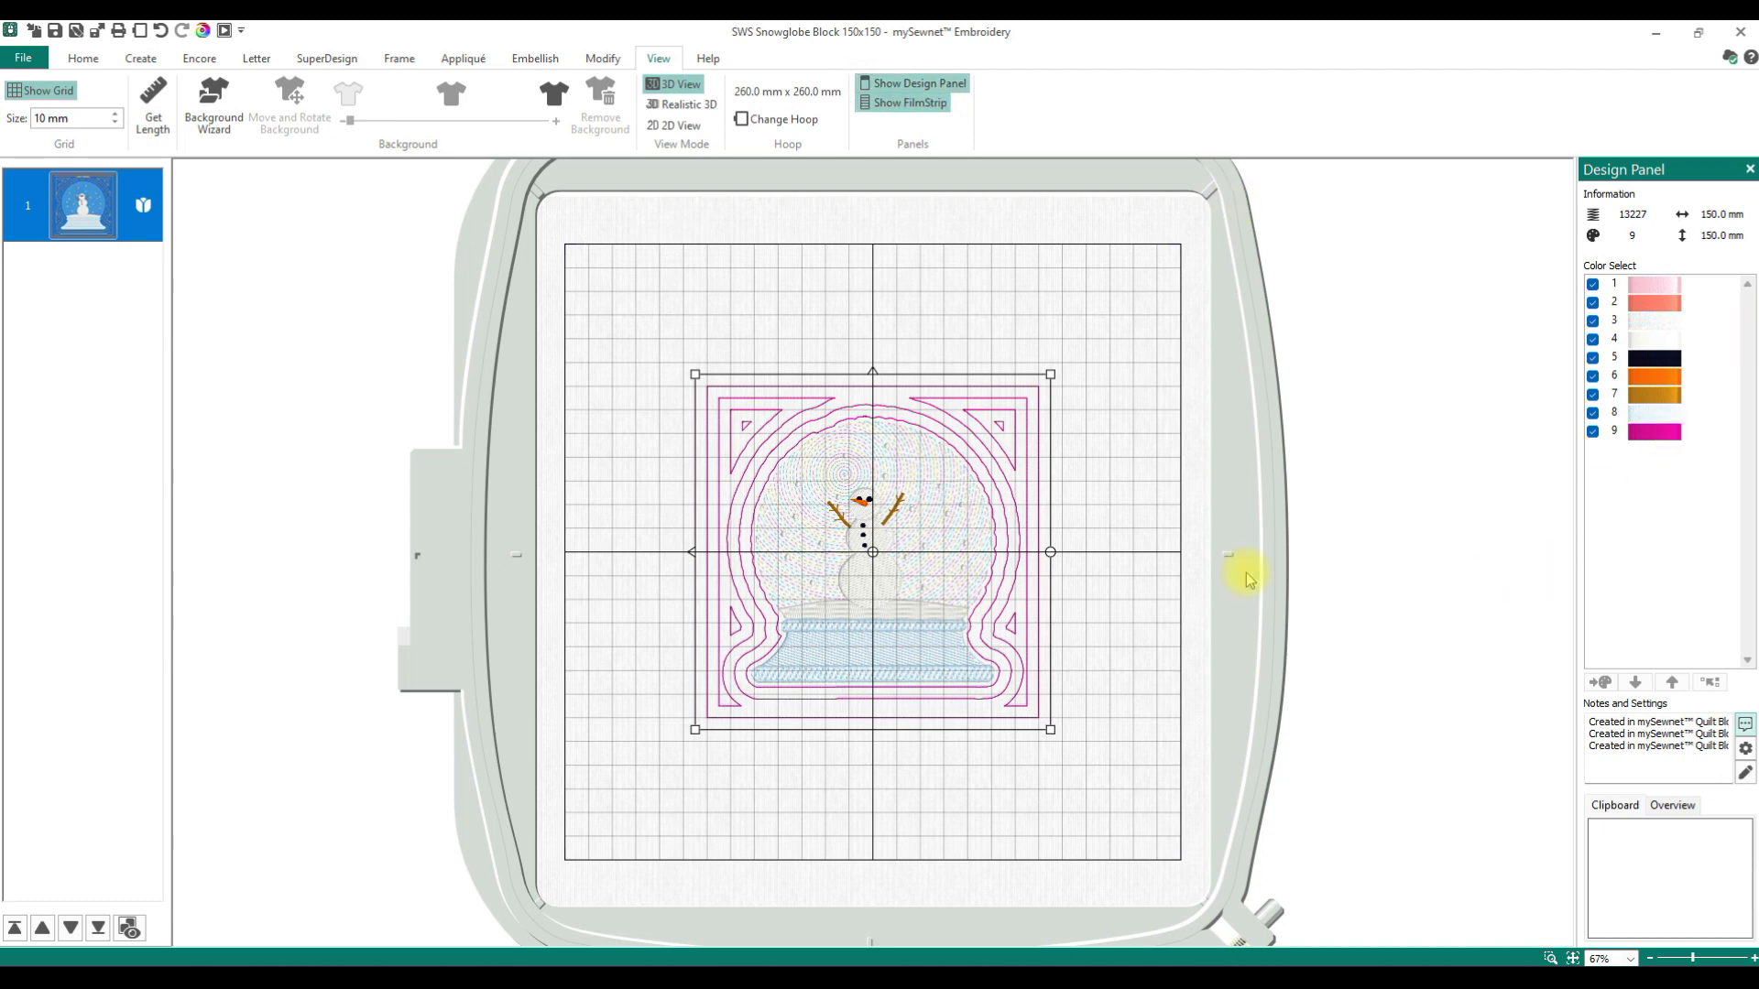
# Step: Select the snowglobe block in the hoop and open it for stitch modification
pyautogui.click(1438, 542)
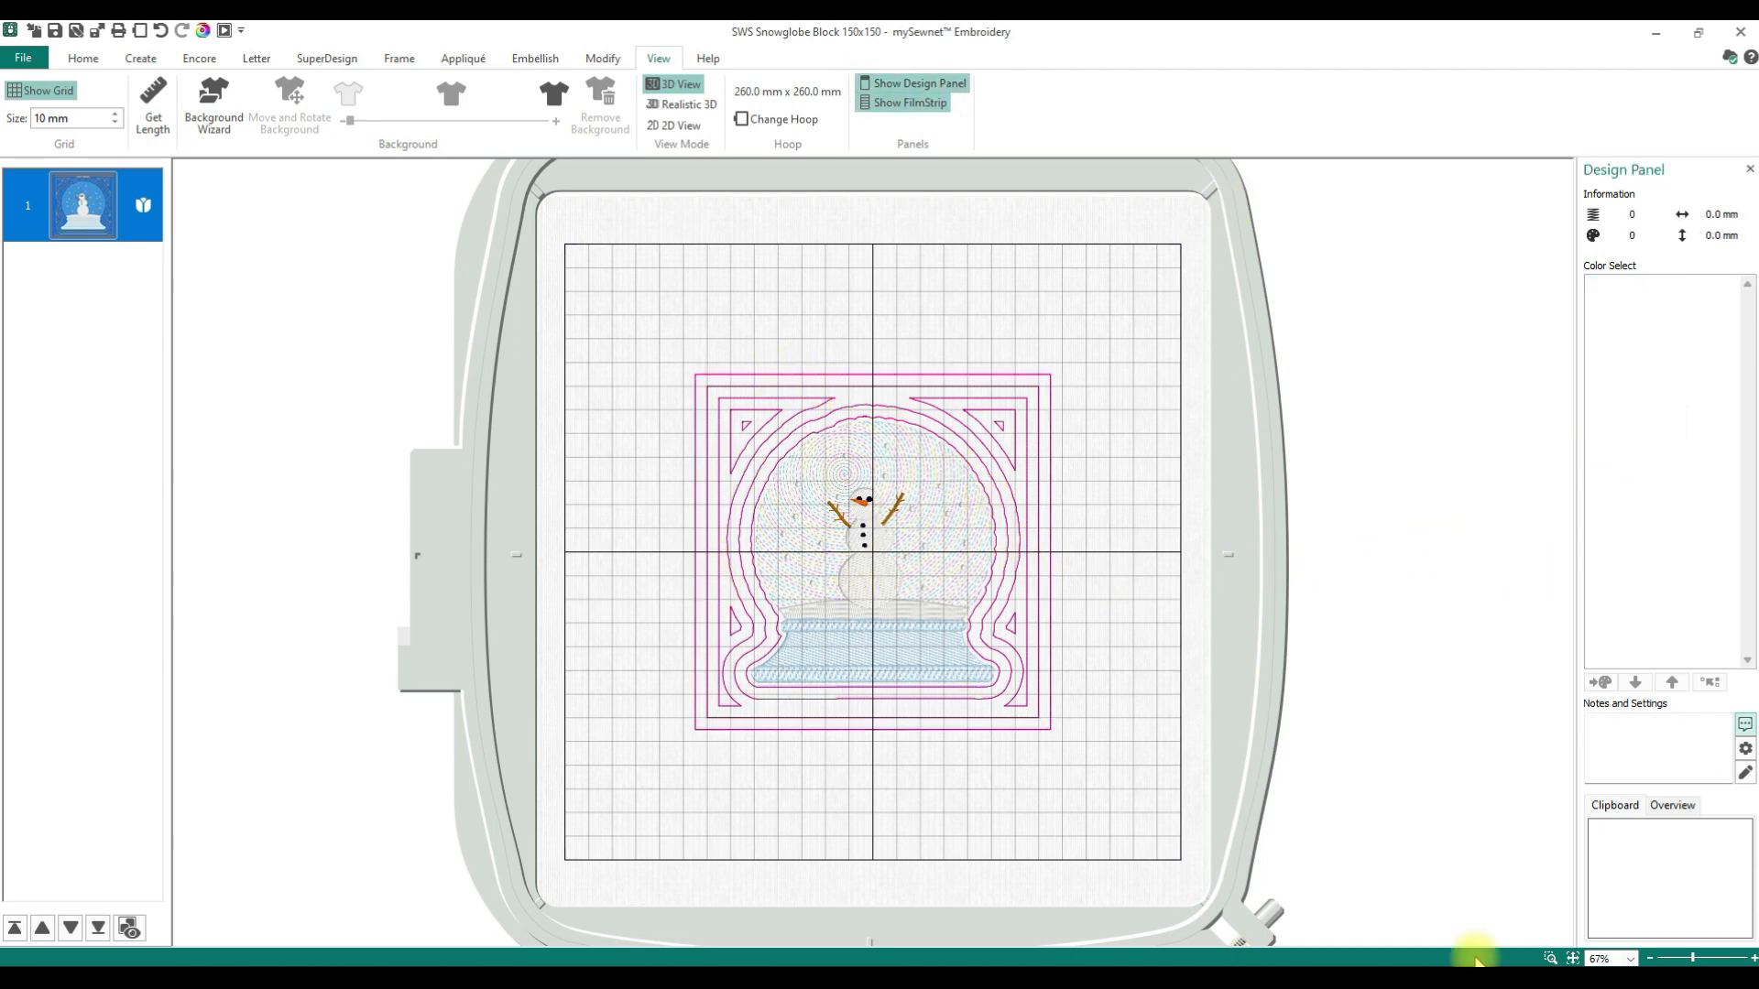
pyautogui.click(1550, 959)
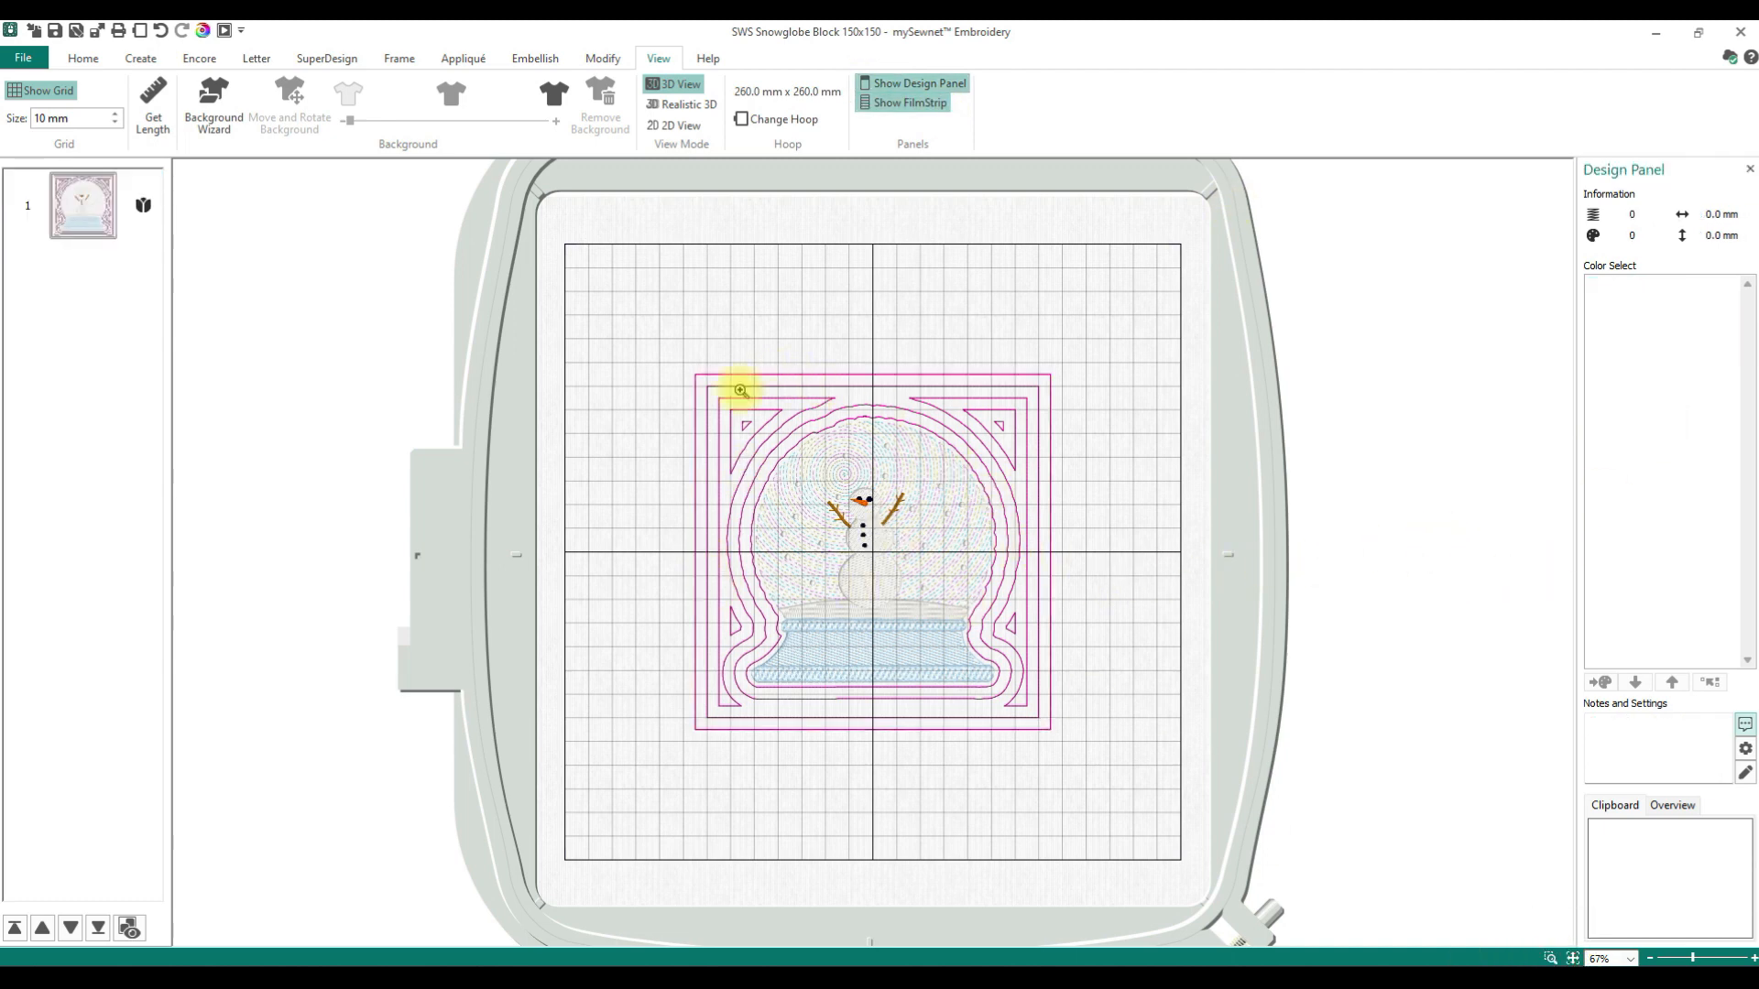
pyautogui.moveTo(691, 353); pyautogui.dragTo(1082, 733)
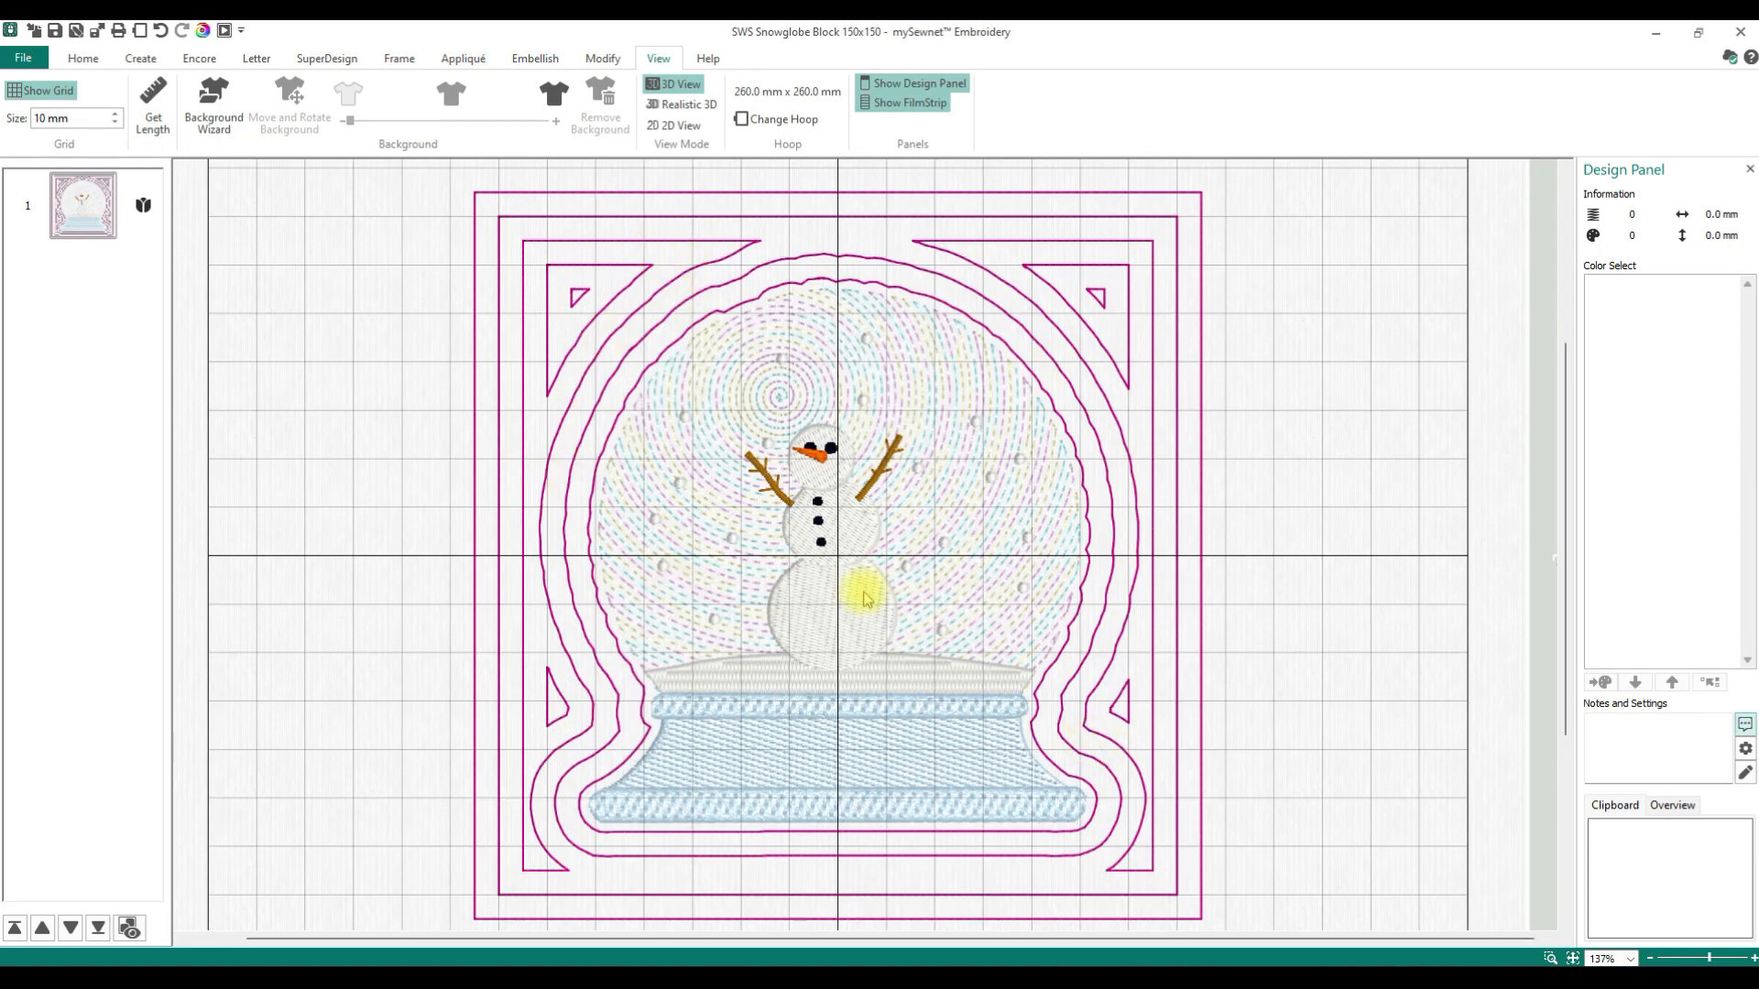
pyautogui.click(748, 309)
pyautogui.click(600, 58)
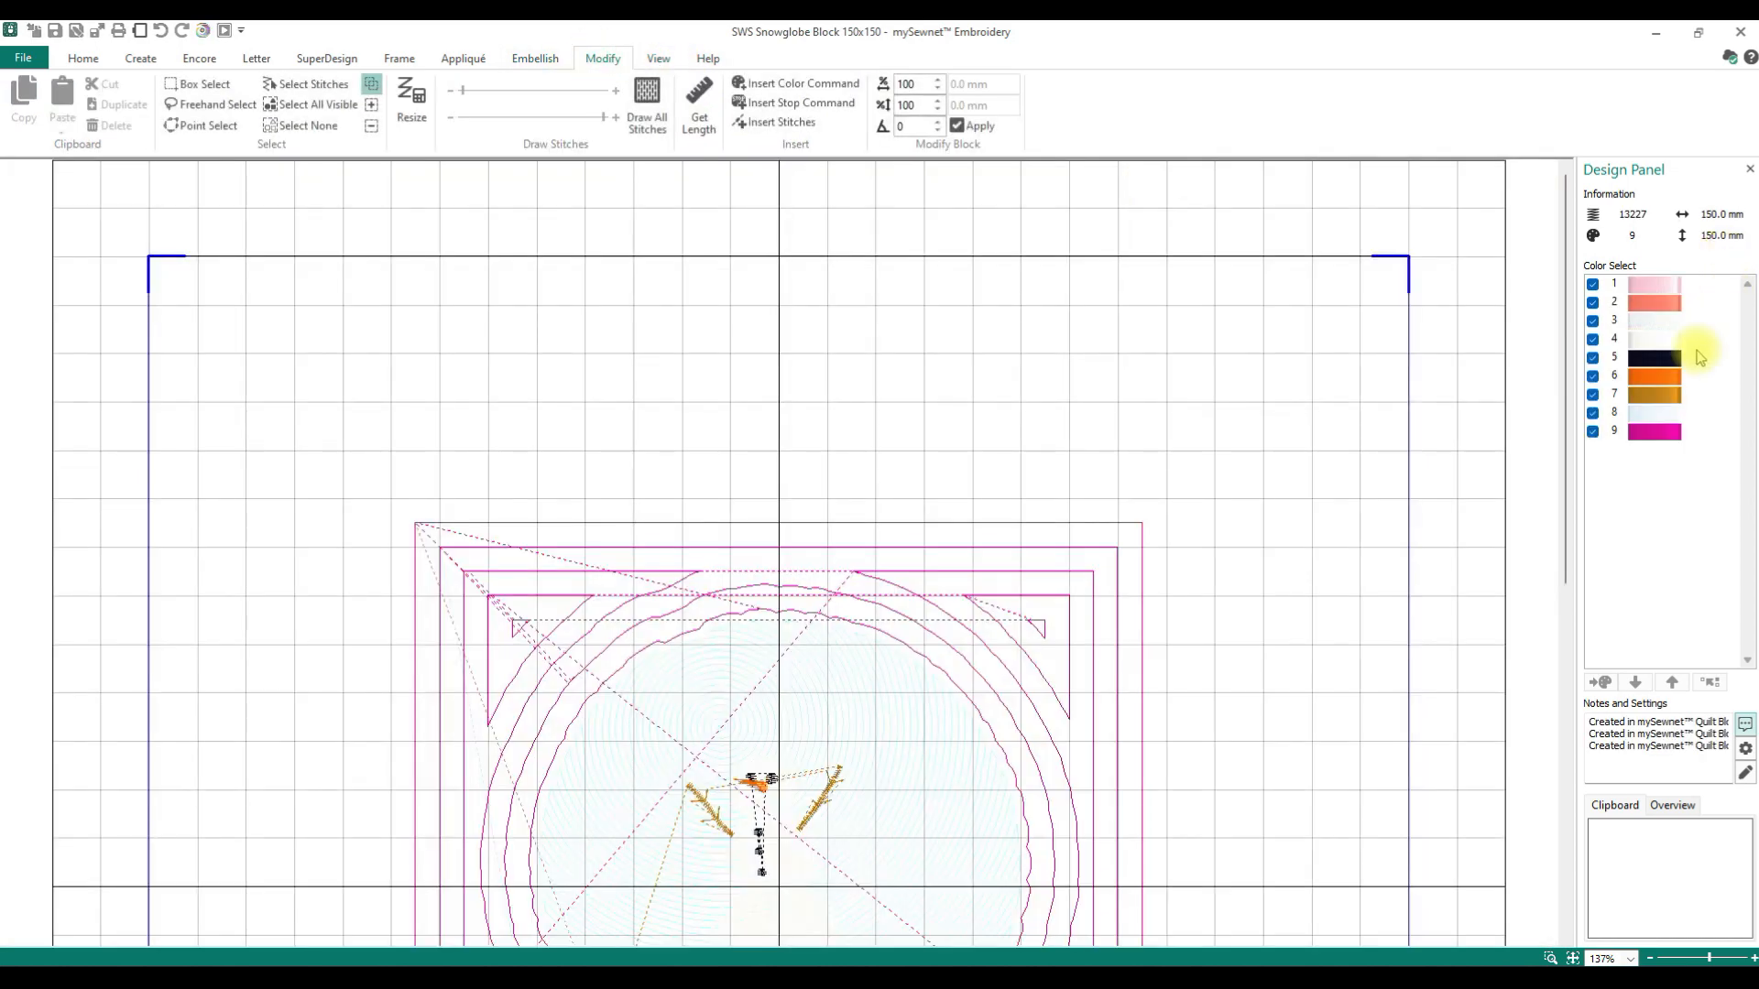
# Step: Delete all snowglobe block stitches except the magenta quilting in color 9, check the result in the hoop and undo the deletion
pyautogui.click(1593, 432)
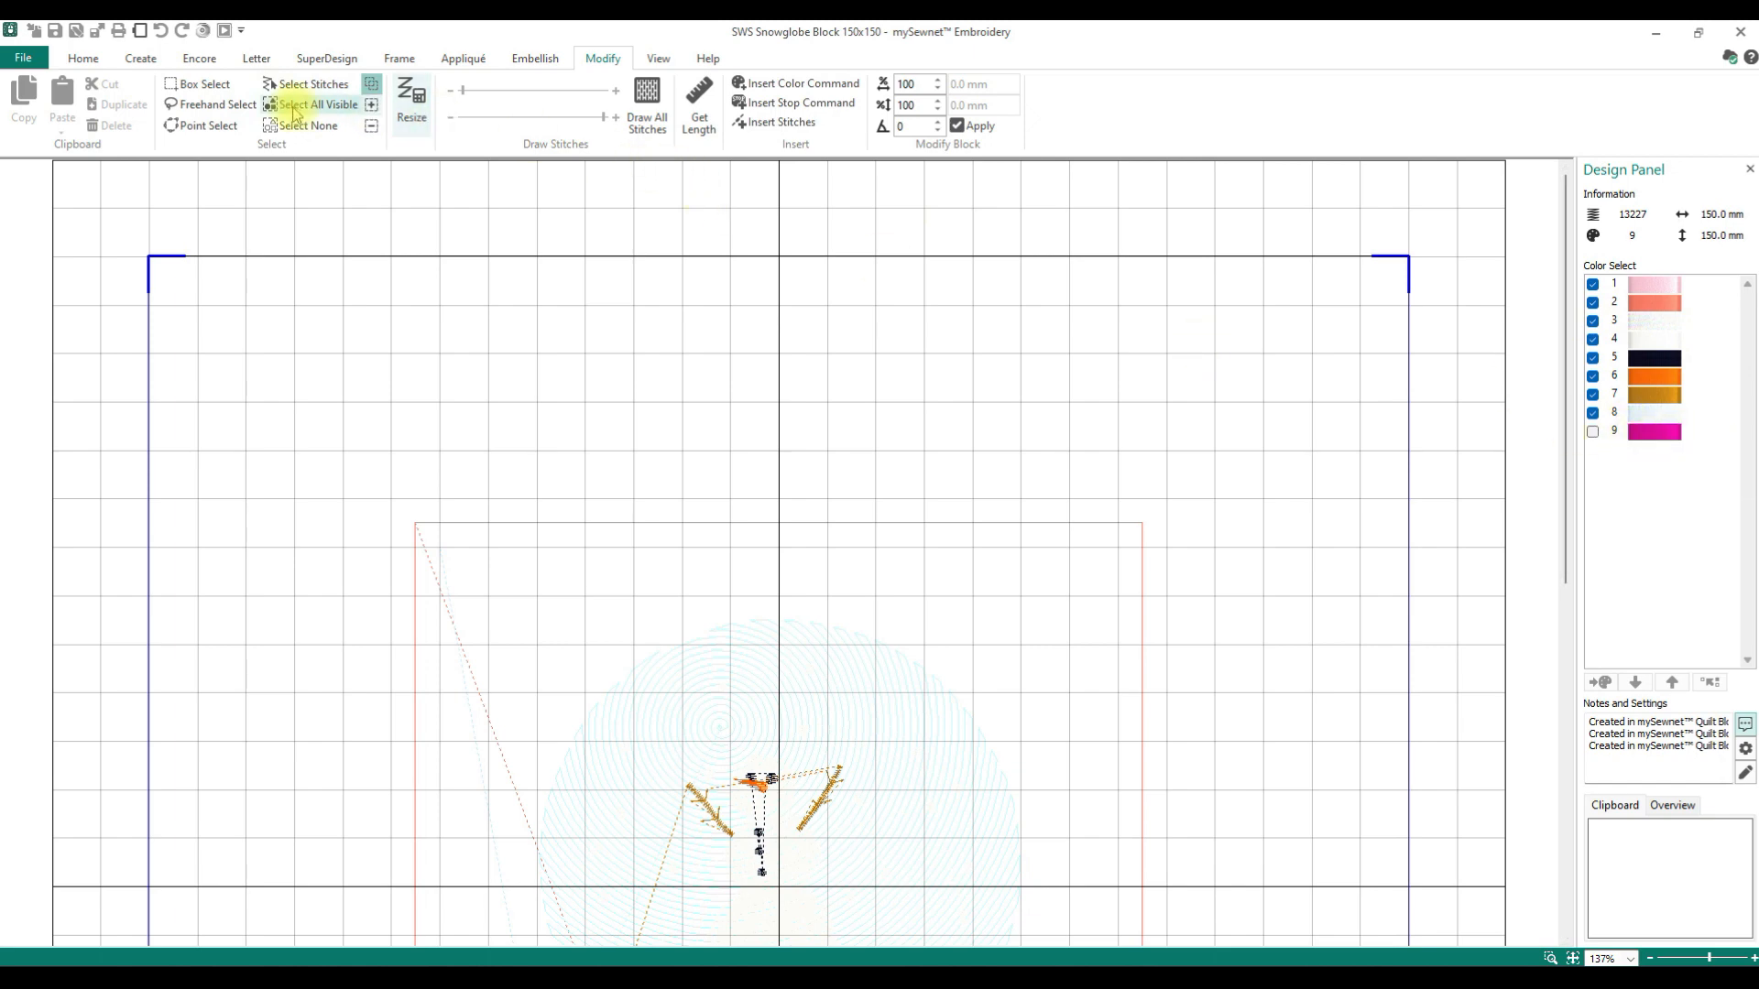
pyautogui.click(348, 110)
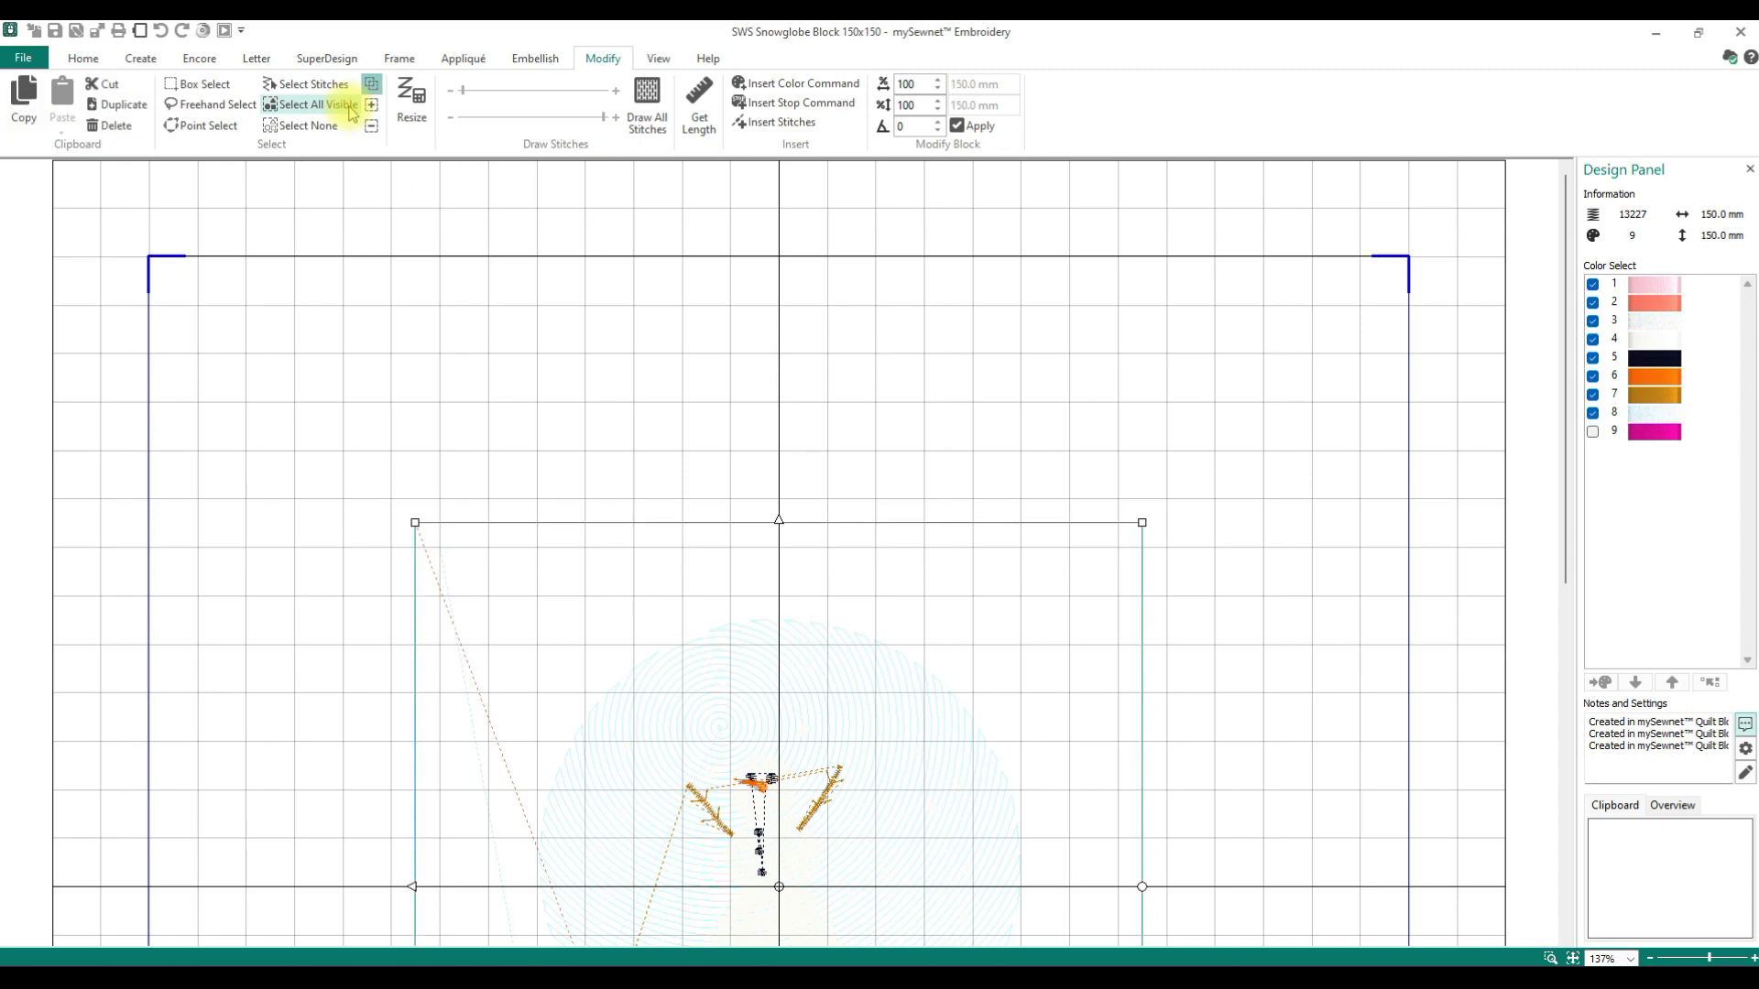
pyautogui.press('Delete')
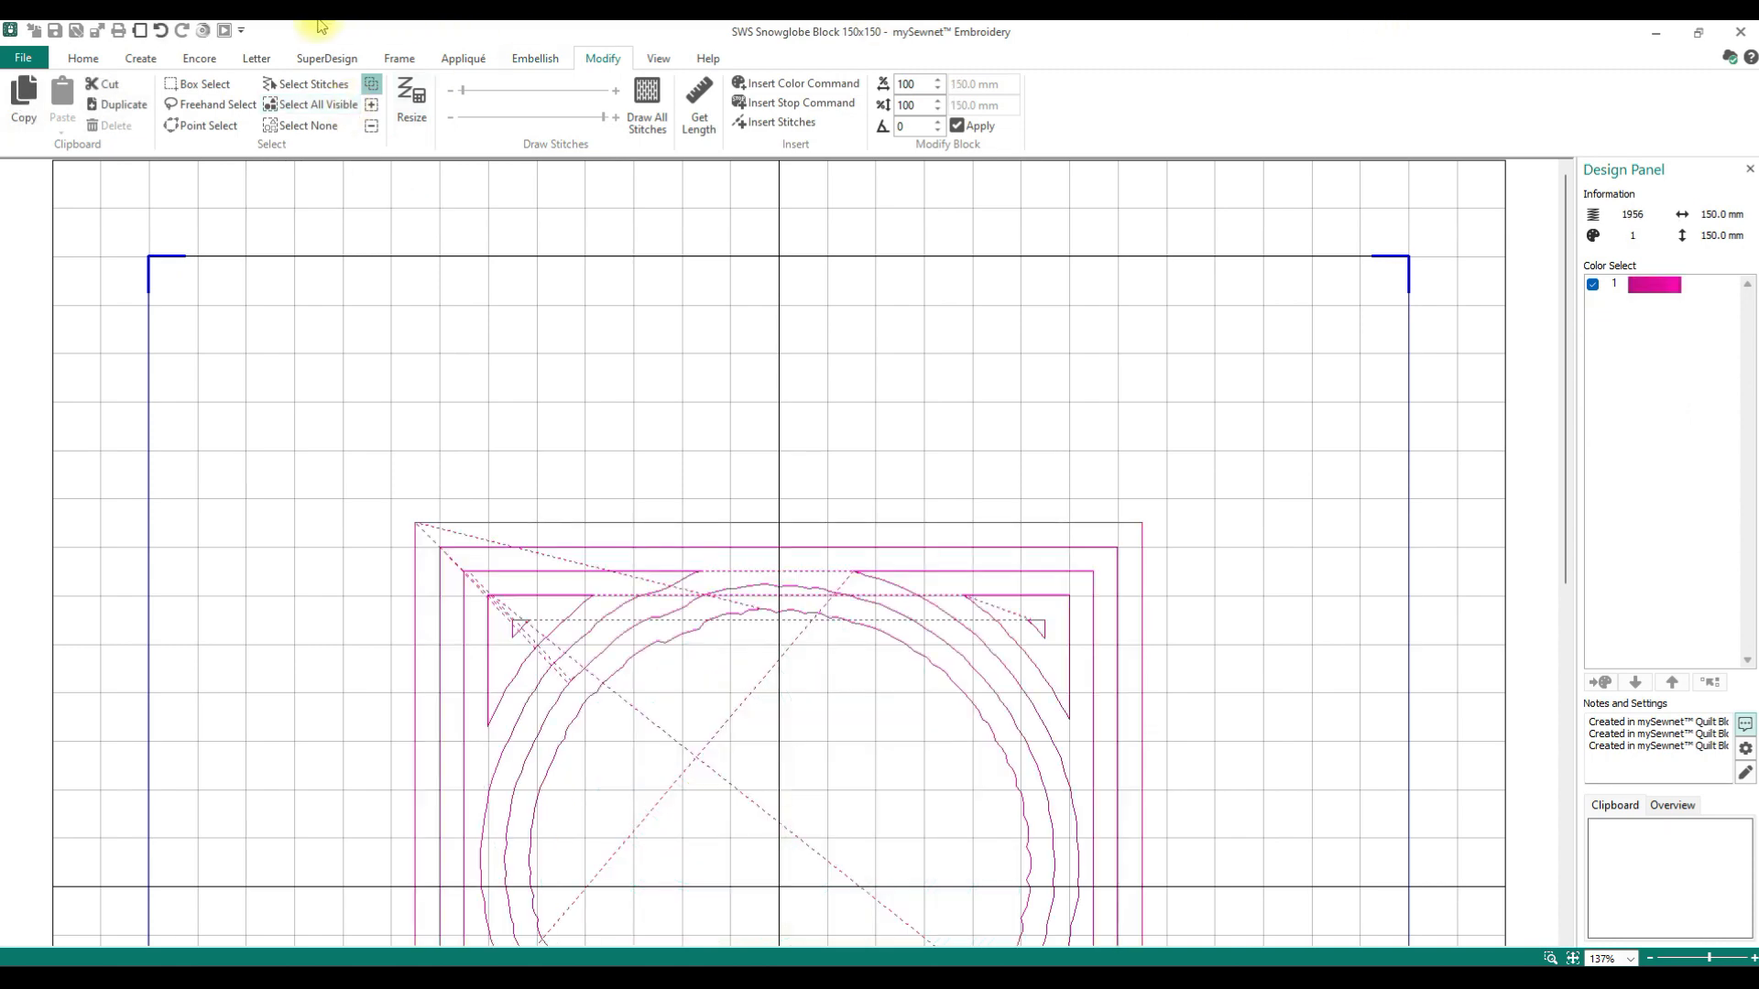
pyautogui.click(99, 63)
pyautogui.scroll(-5, 1166, 337)
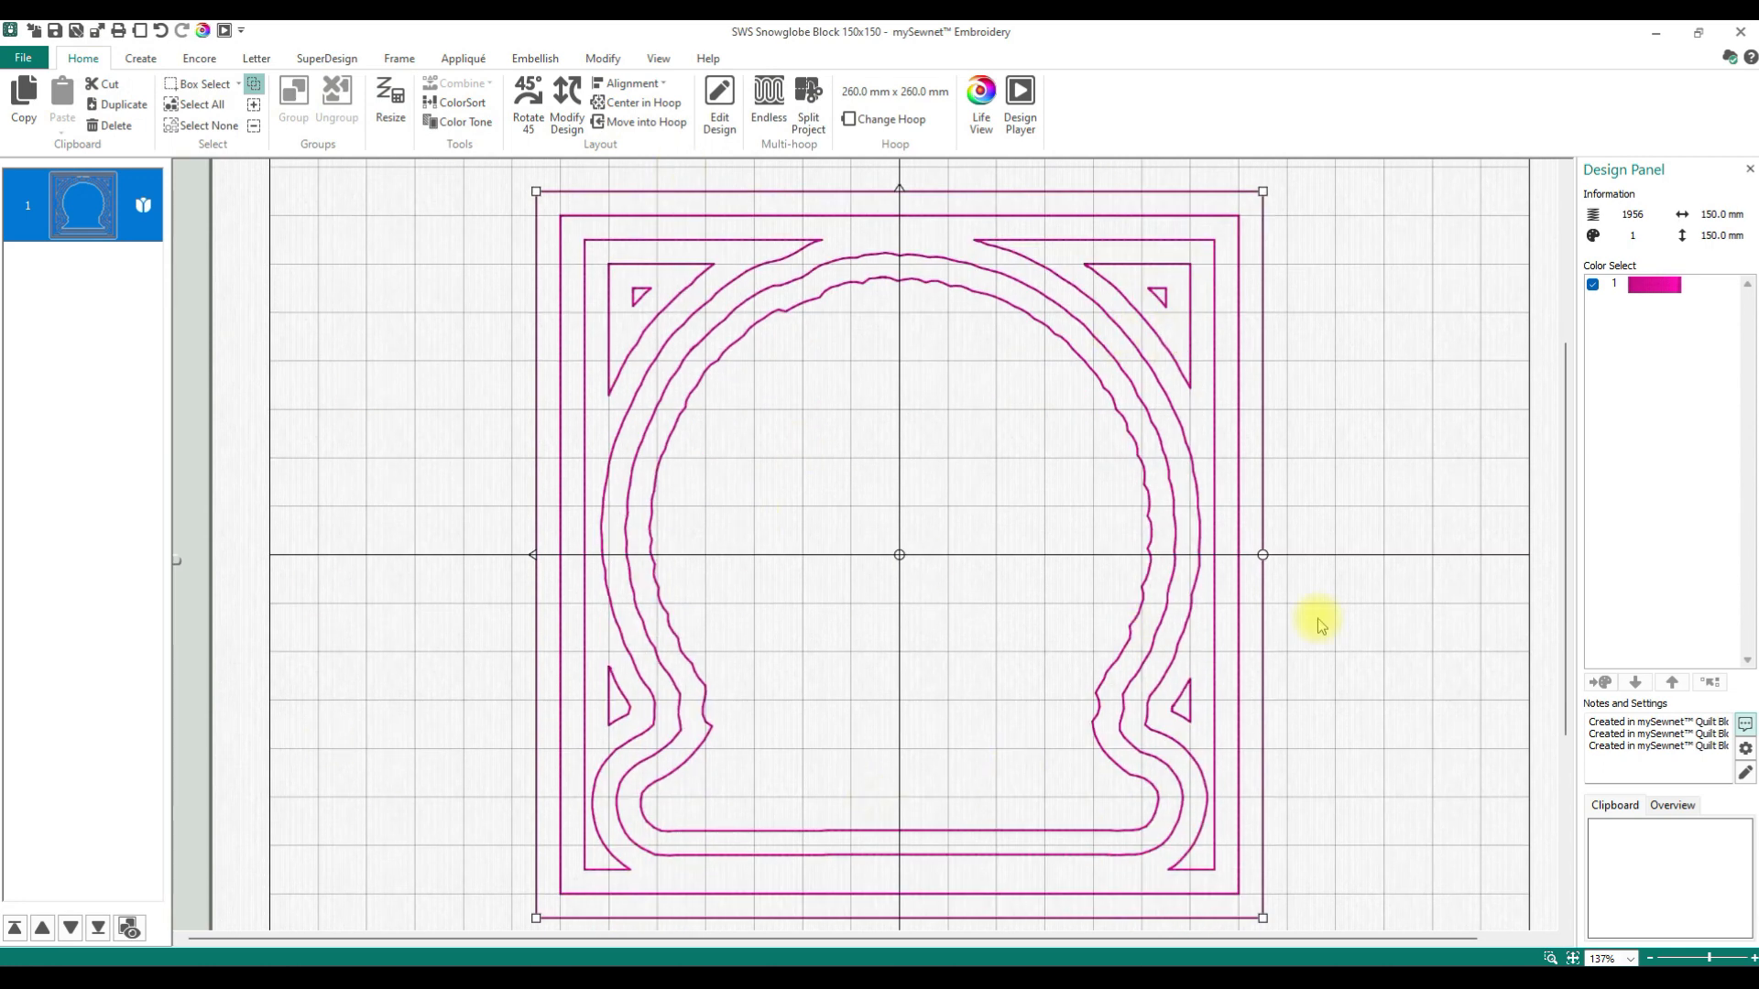
pyautogui.click(159, 33)
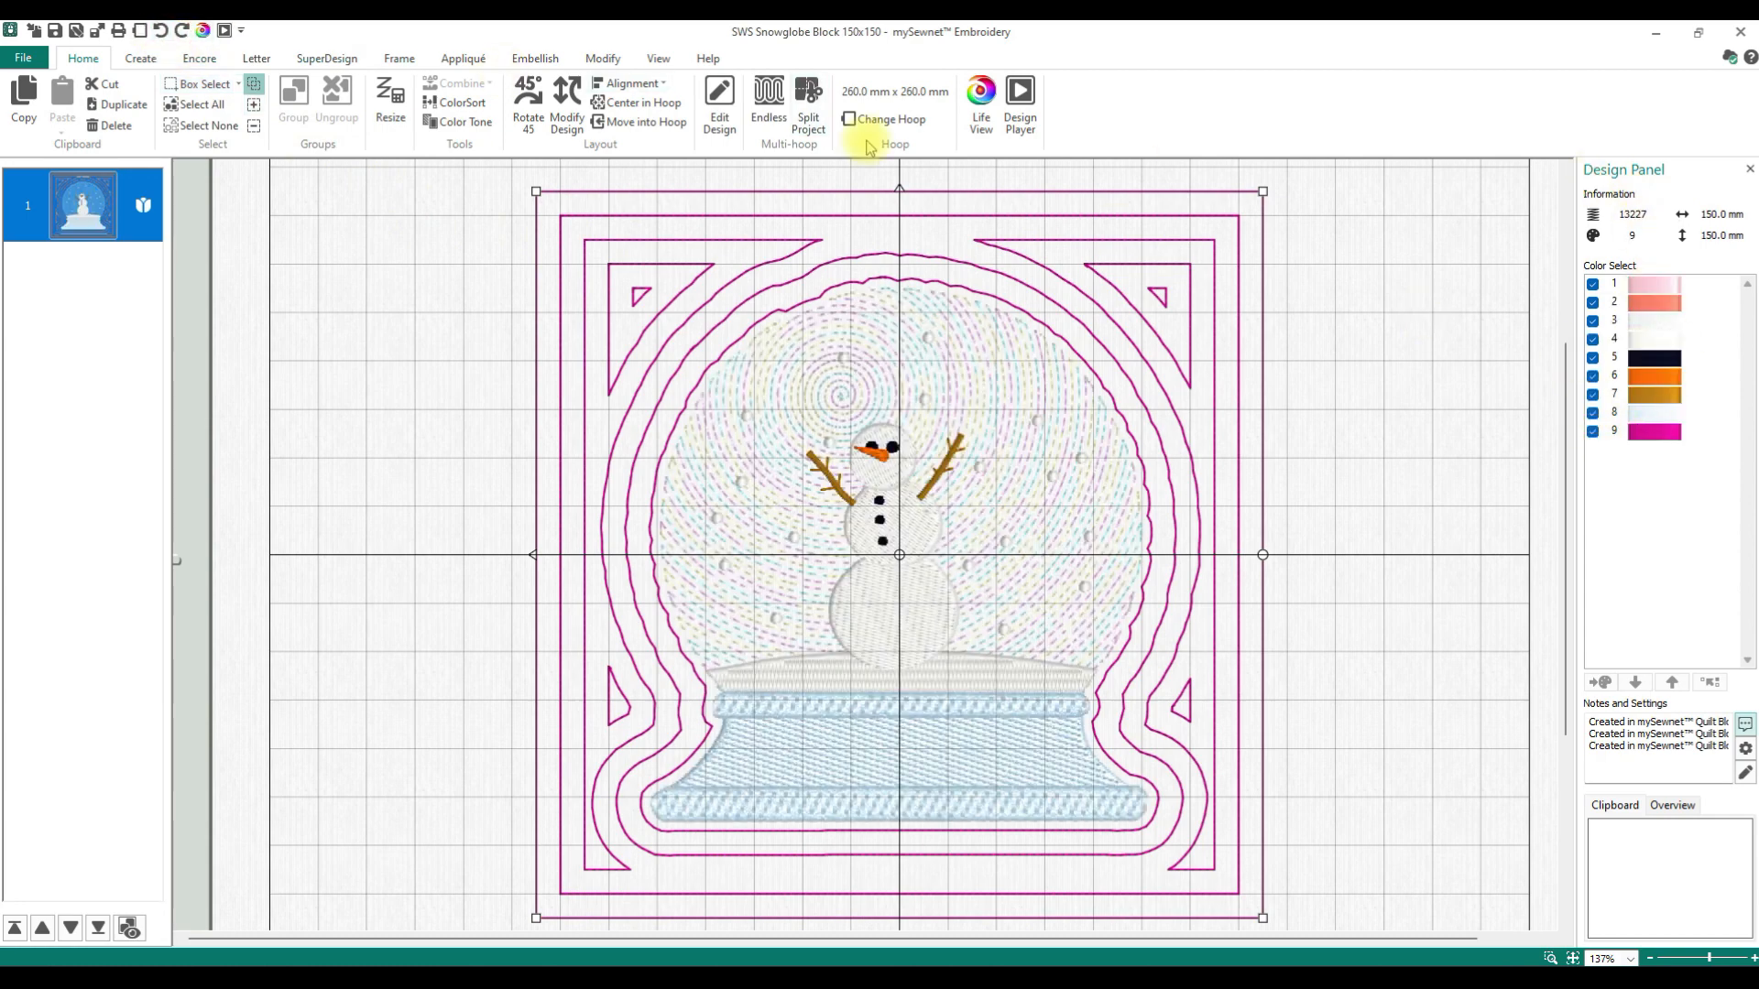
# Step: Reopen the snowglobe block for stitch modification and hide colors 1 to 8, leaving only the magenta quilting shown
pyautogui.click(597, 58)
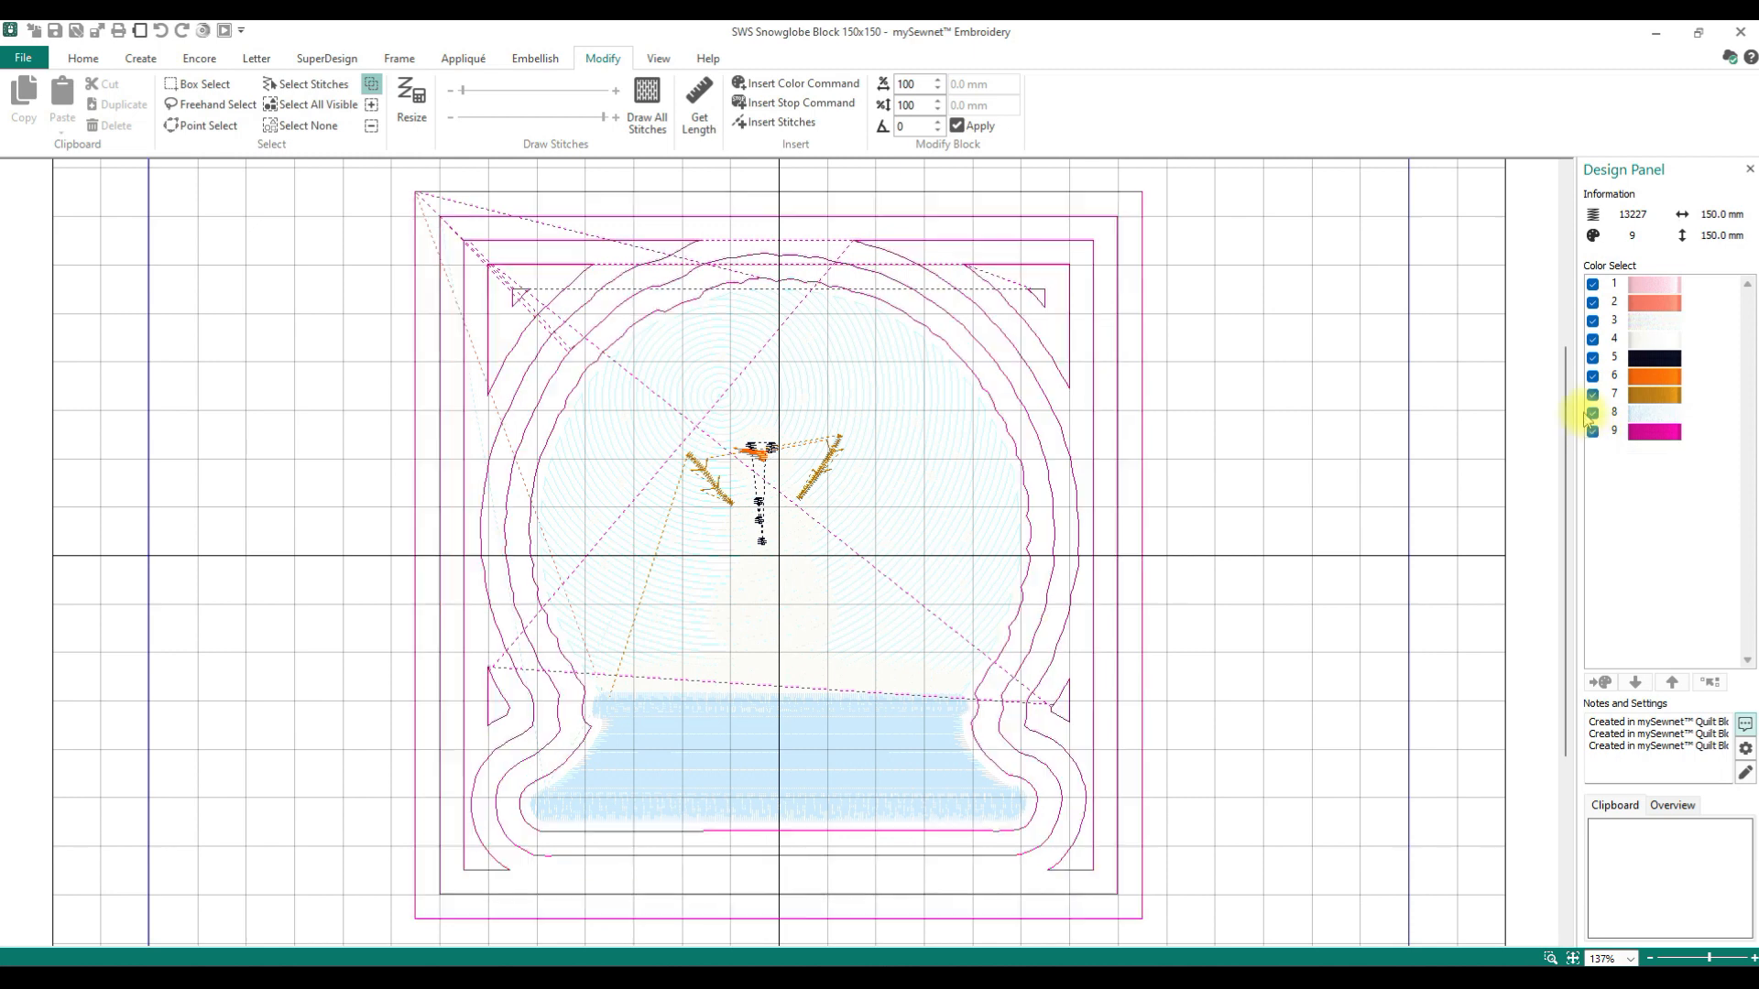
pyautogui.click(1592, 412)
pyautogui.click(1592, 394)
pyautogui.click(1592, 375)
pyautogui.click(1592, 357)
pyautogui.click(1592, 339)
pyautogui.click(1592, 320)
pyautogui.click(1592, 302)
pyautogui.click(1592, 283)
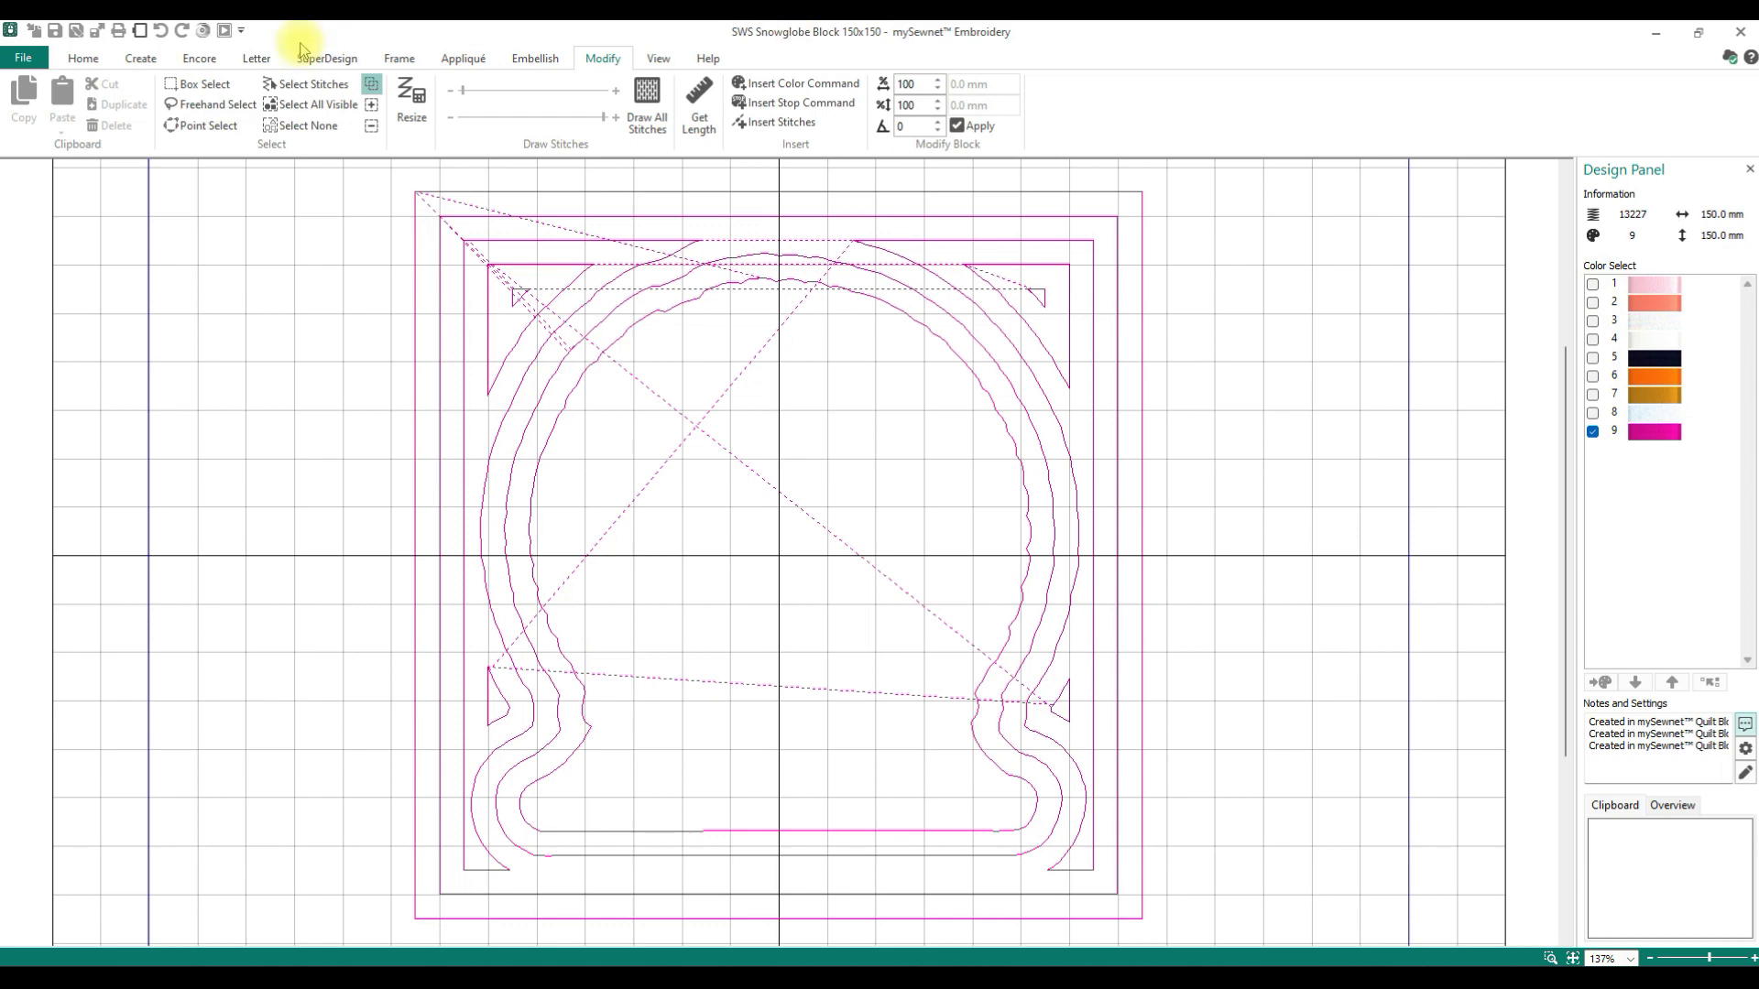
# Step: Delete all of the snowglobe block's magenta quilting stitches and close the design after viewing it in the hoop
pyautogui.click(310, 105)
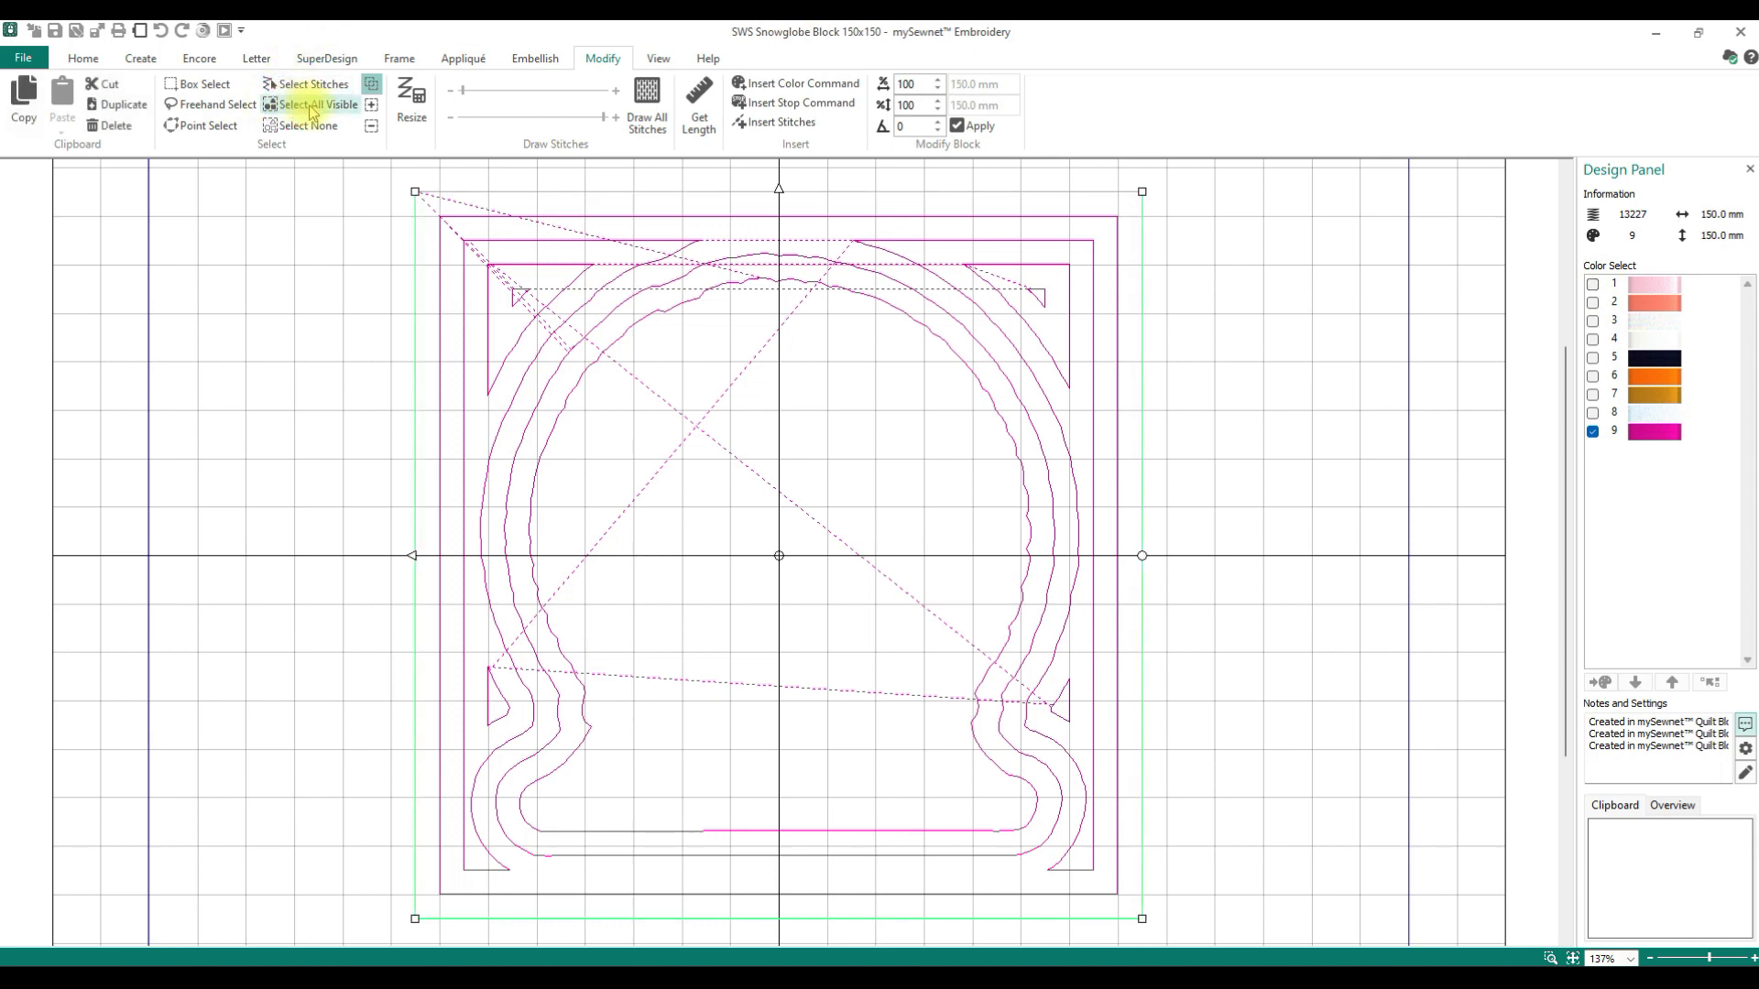
pyautogui.press('Delete')
pyautogui.click(66, 59)
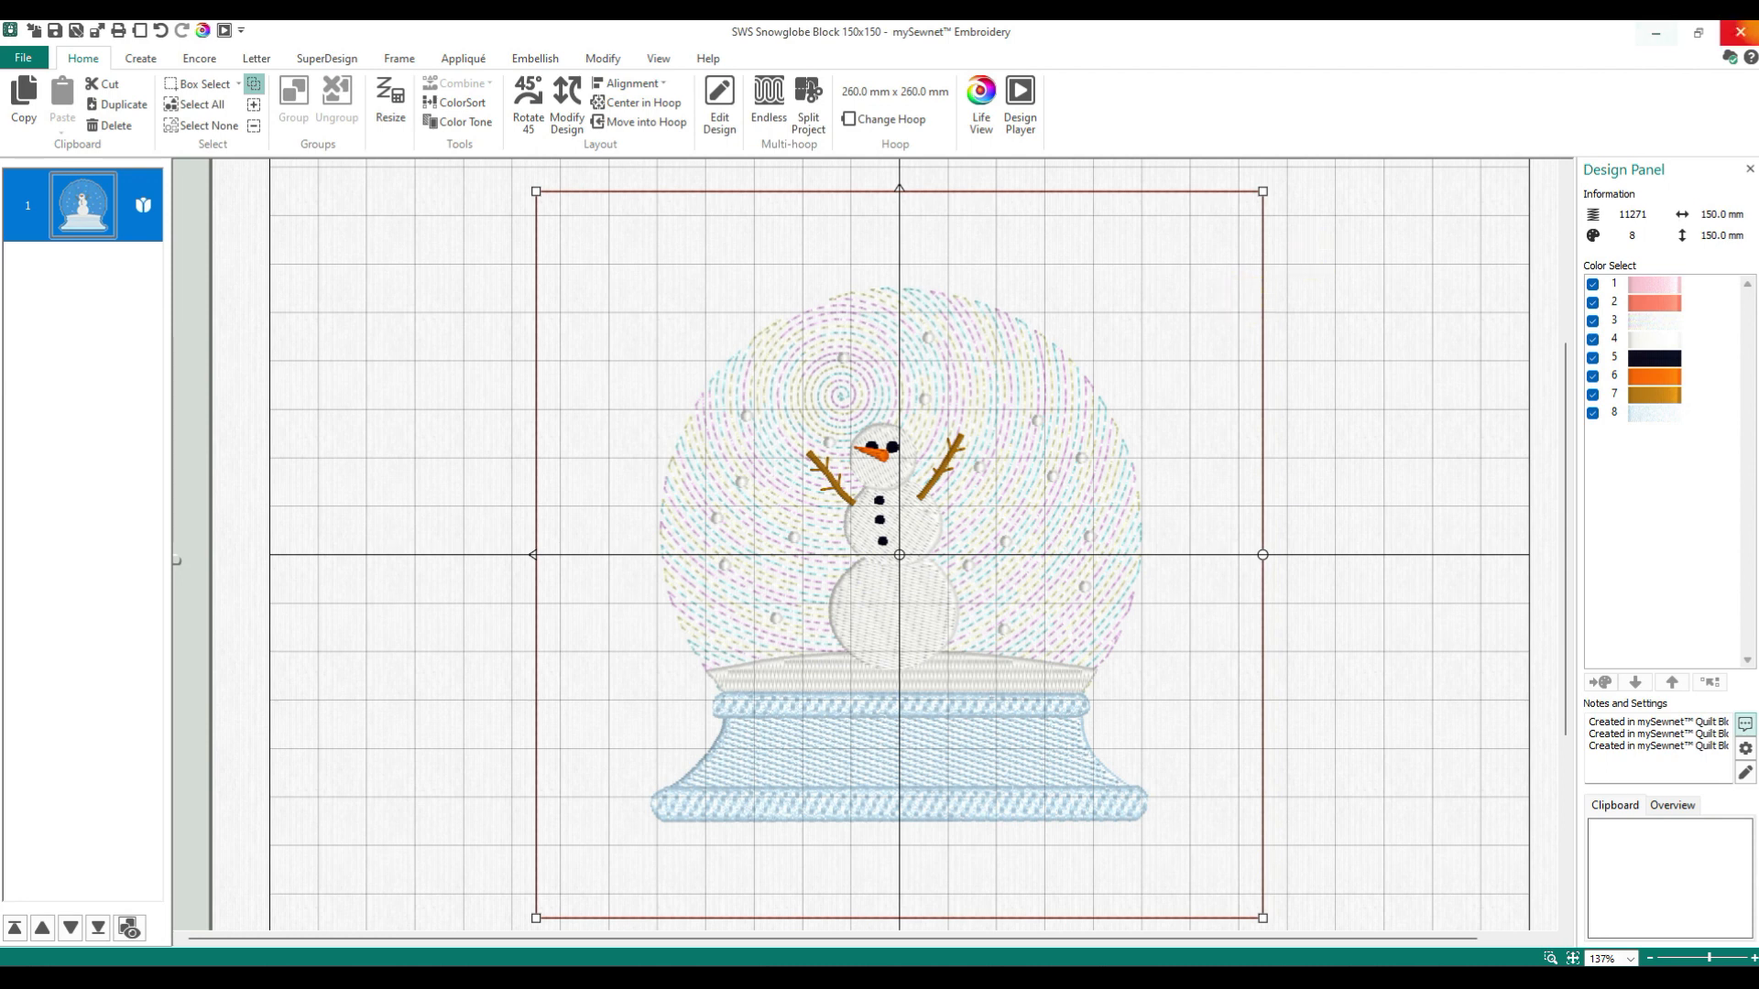
pyautogui.click(1740, 31)
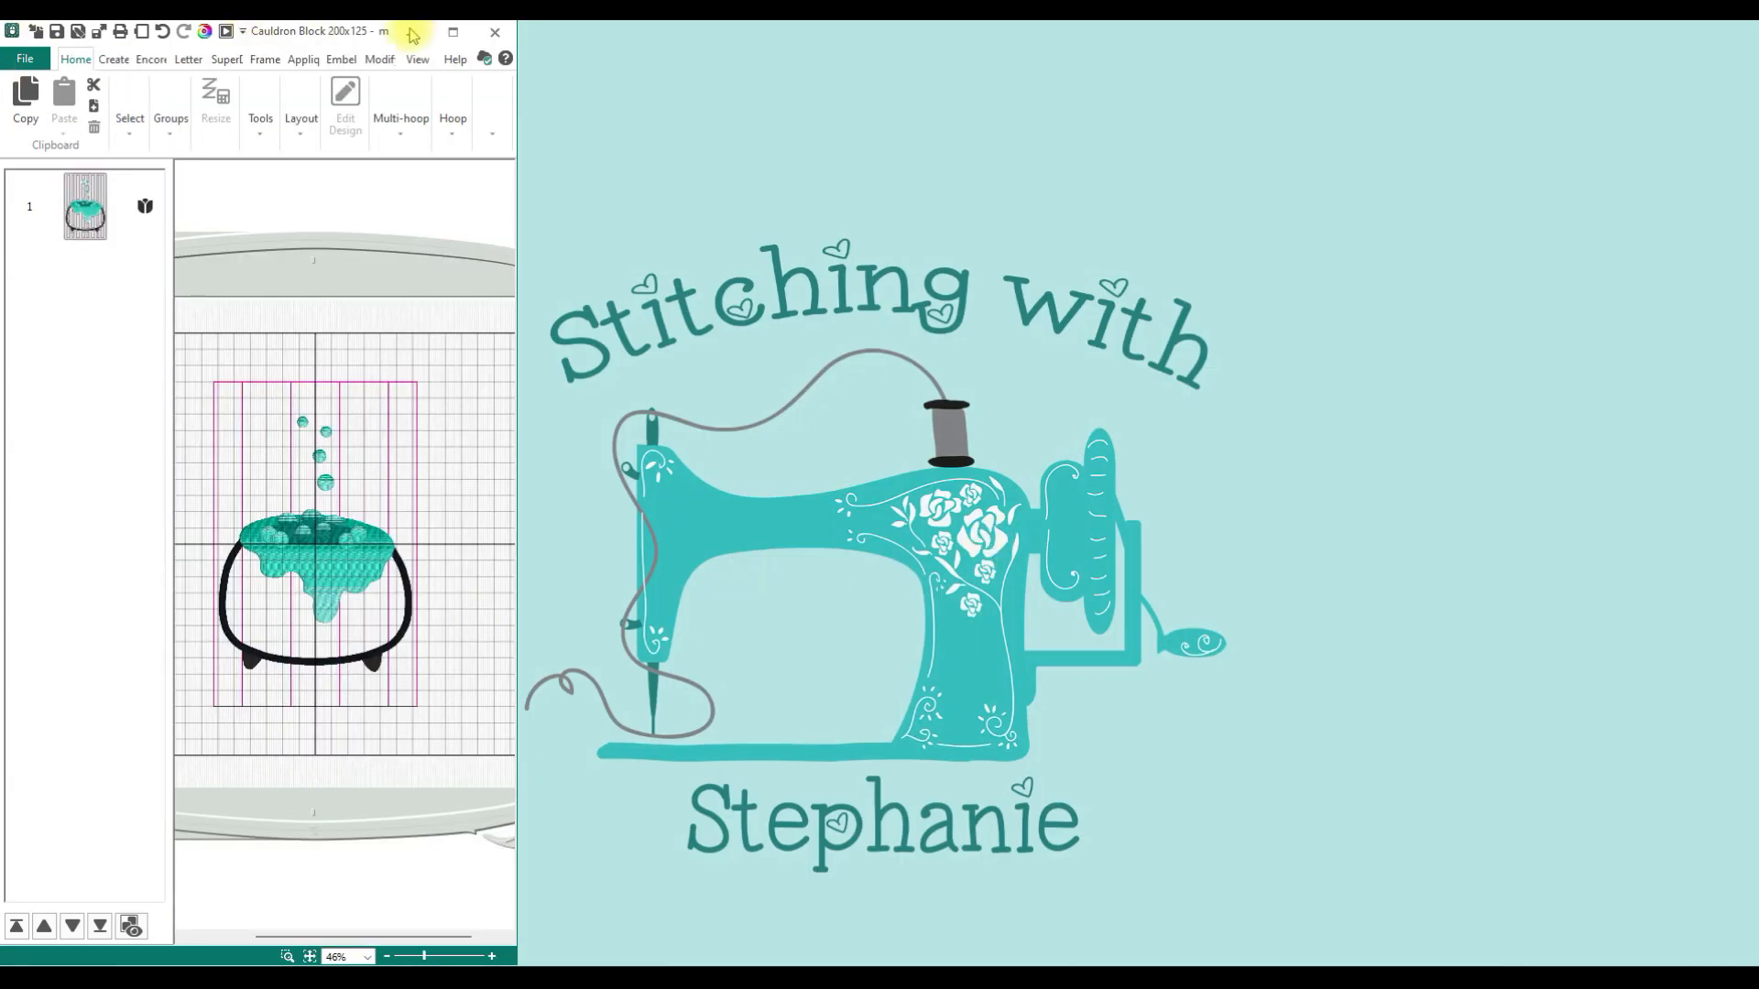
# Step: Maximise the Cauldron Block 200x125 design window, show its Design Panel and zoom in on the block
pyautogui.click(452, 37)
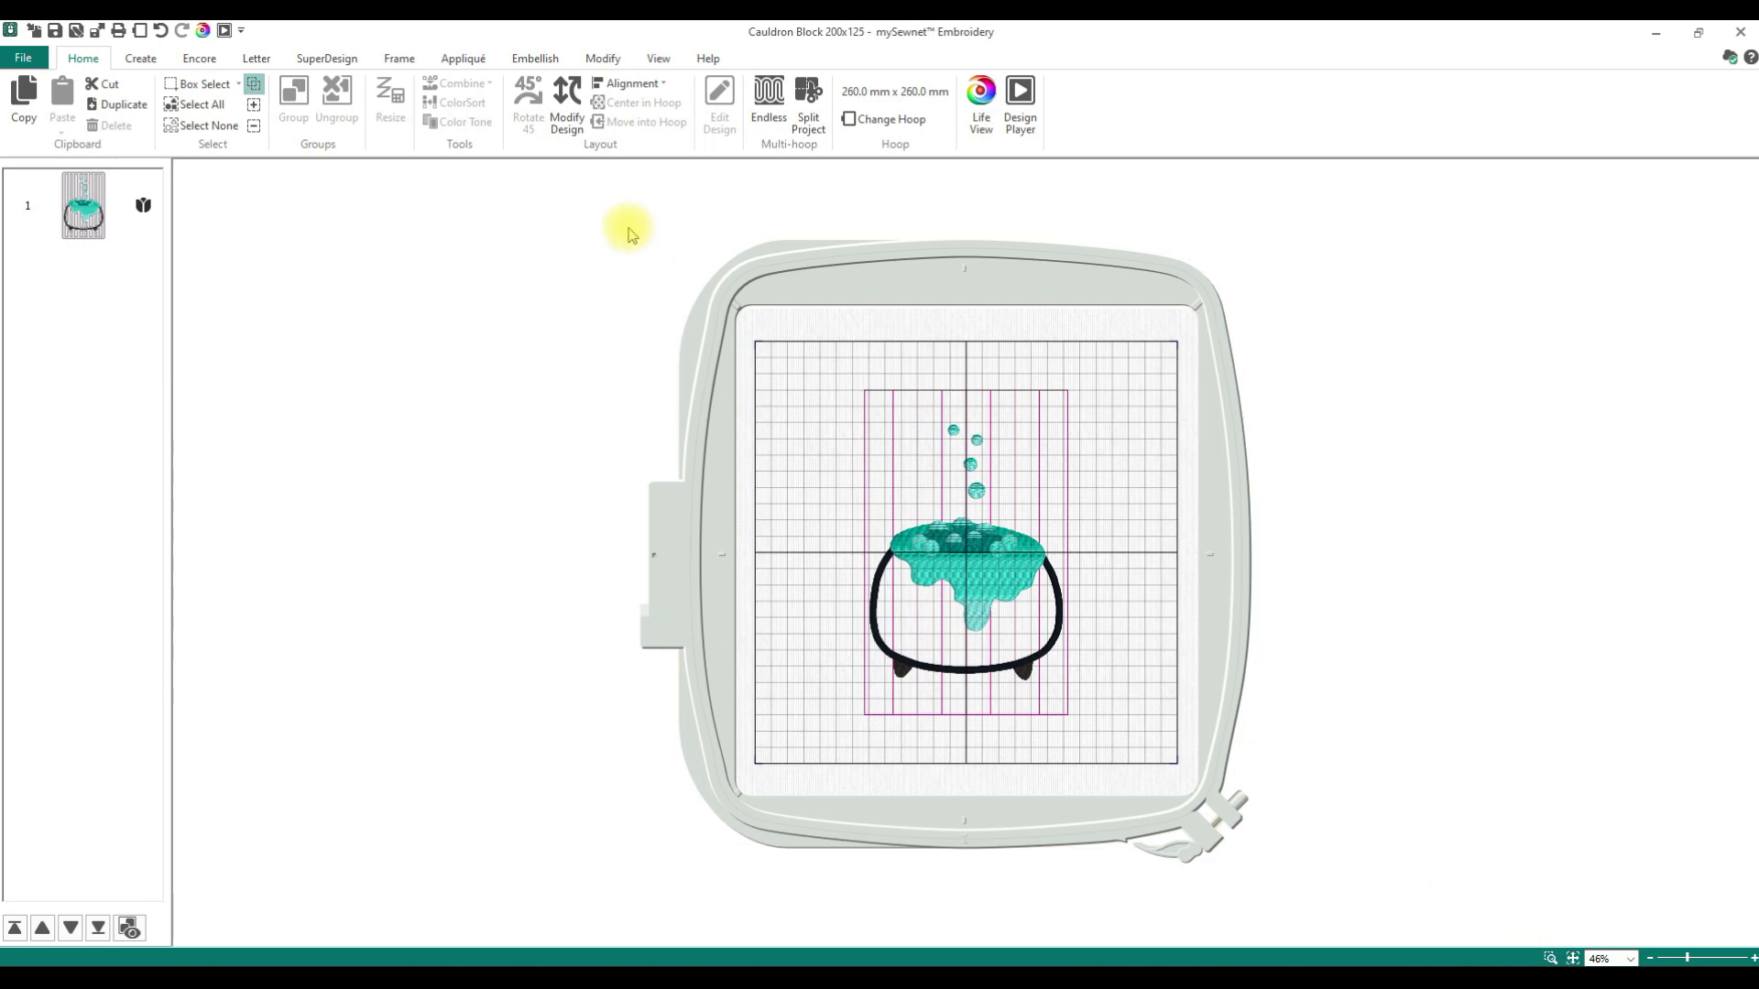
pyautogui.click(658, 57)
pyautogui.click(911, 84)
pyautogui.click(1550, 958)
pyautogui.moveTo(753, 376); pyautogui.dragTo(1008, 742)
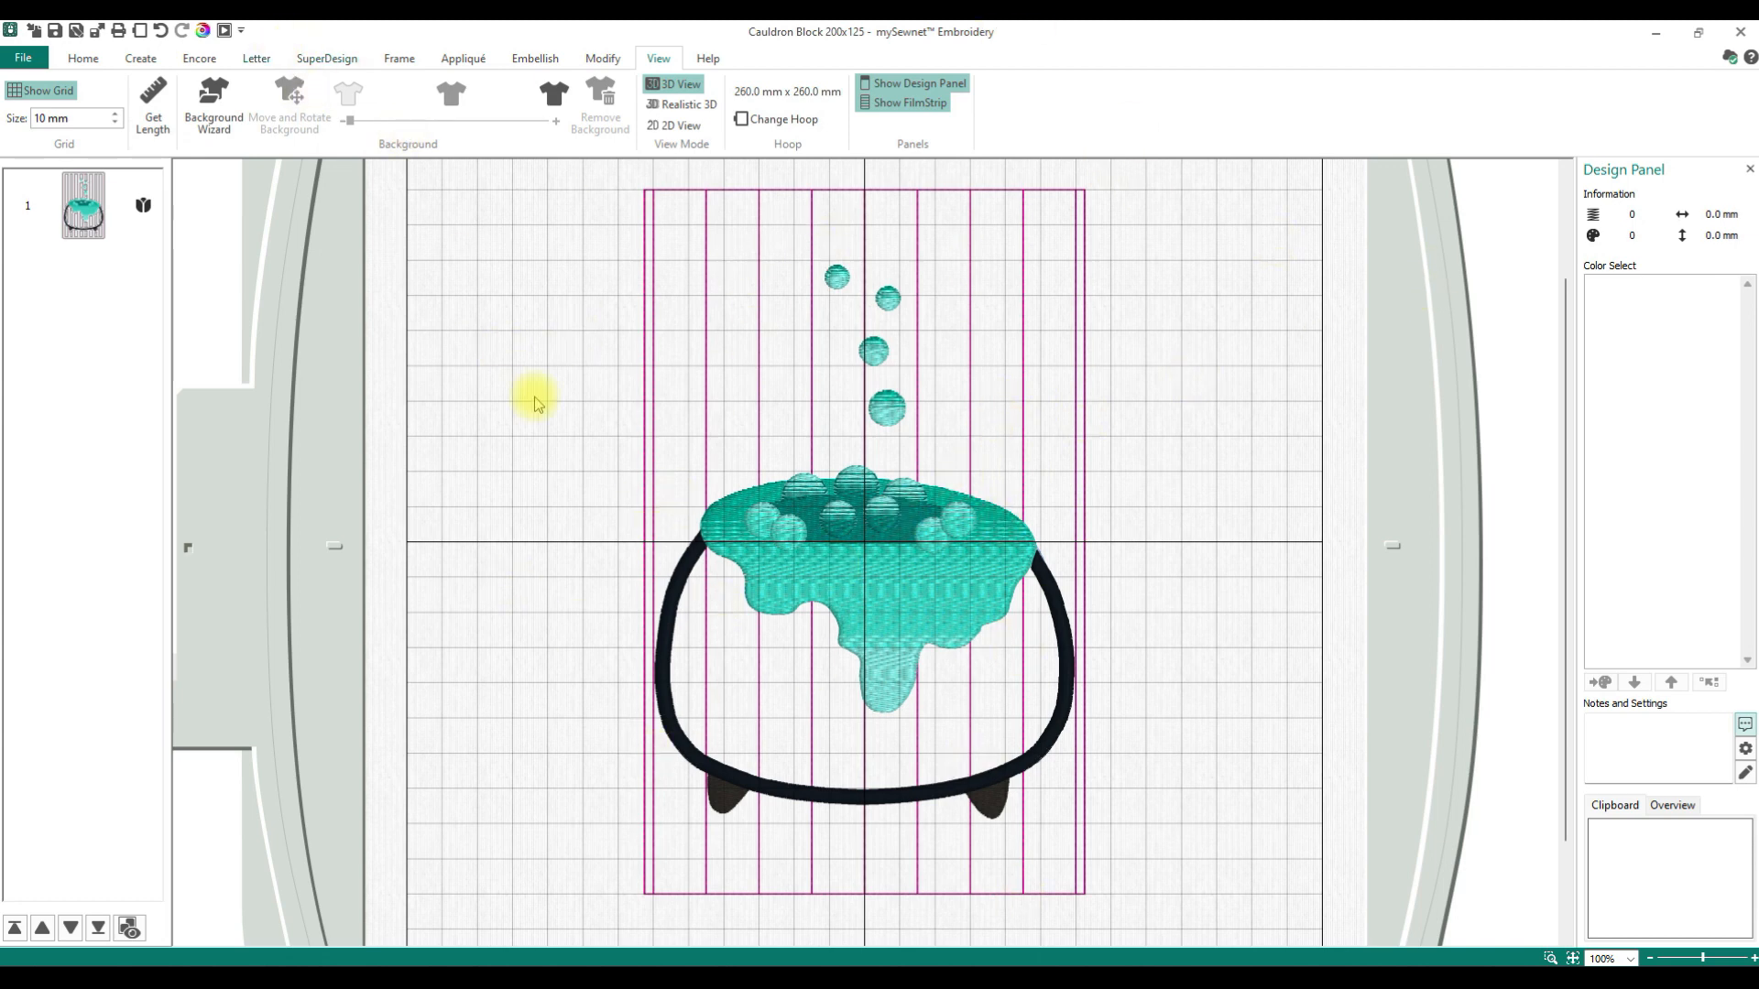
# Step: Select the cauldron block in the hoop and open it for stitch modification
pyautogui.click(601, 62)
pyautogui.click(1003, 541)
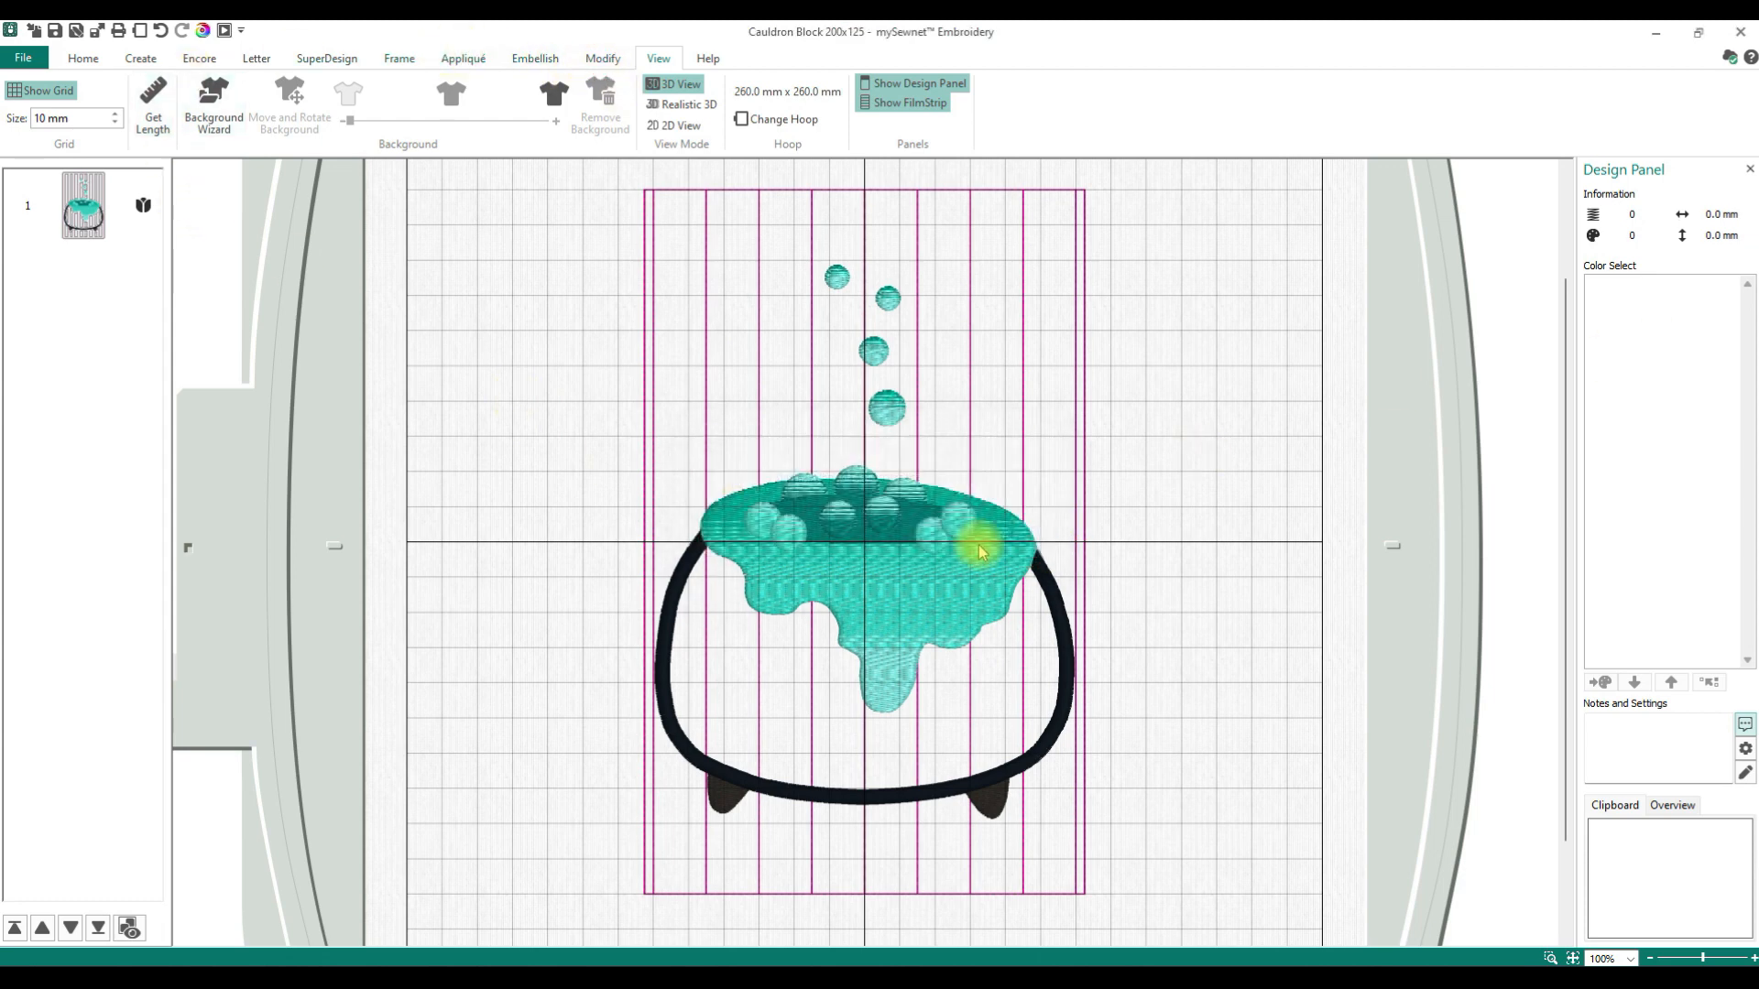
pyautogui.click(978, 551)
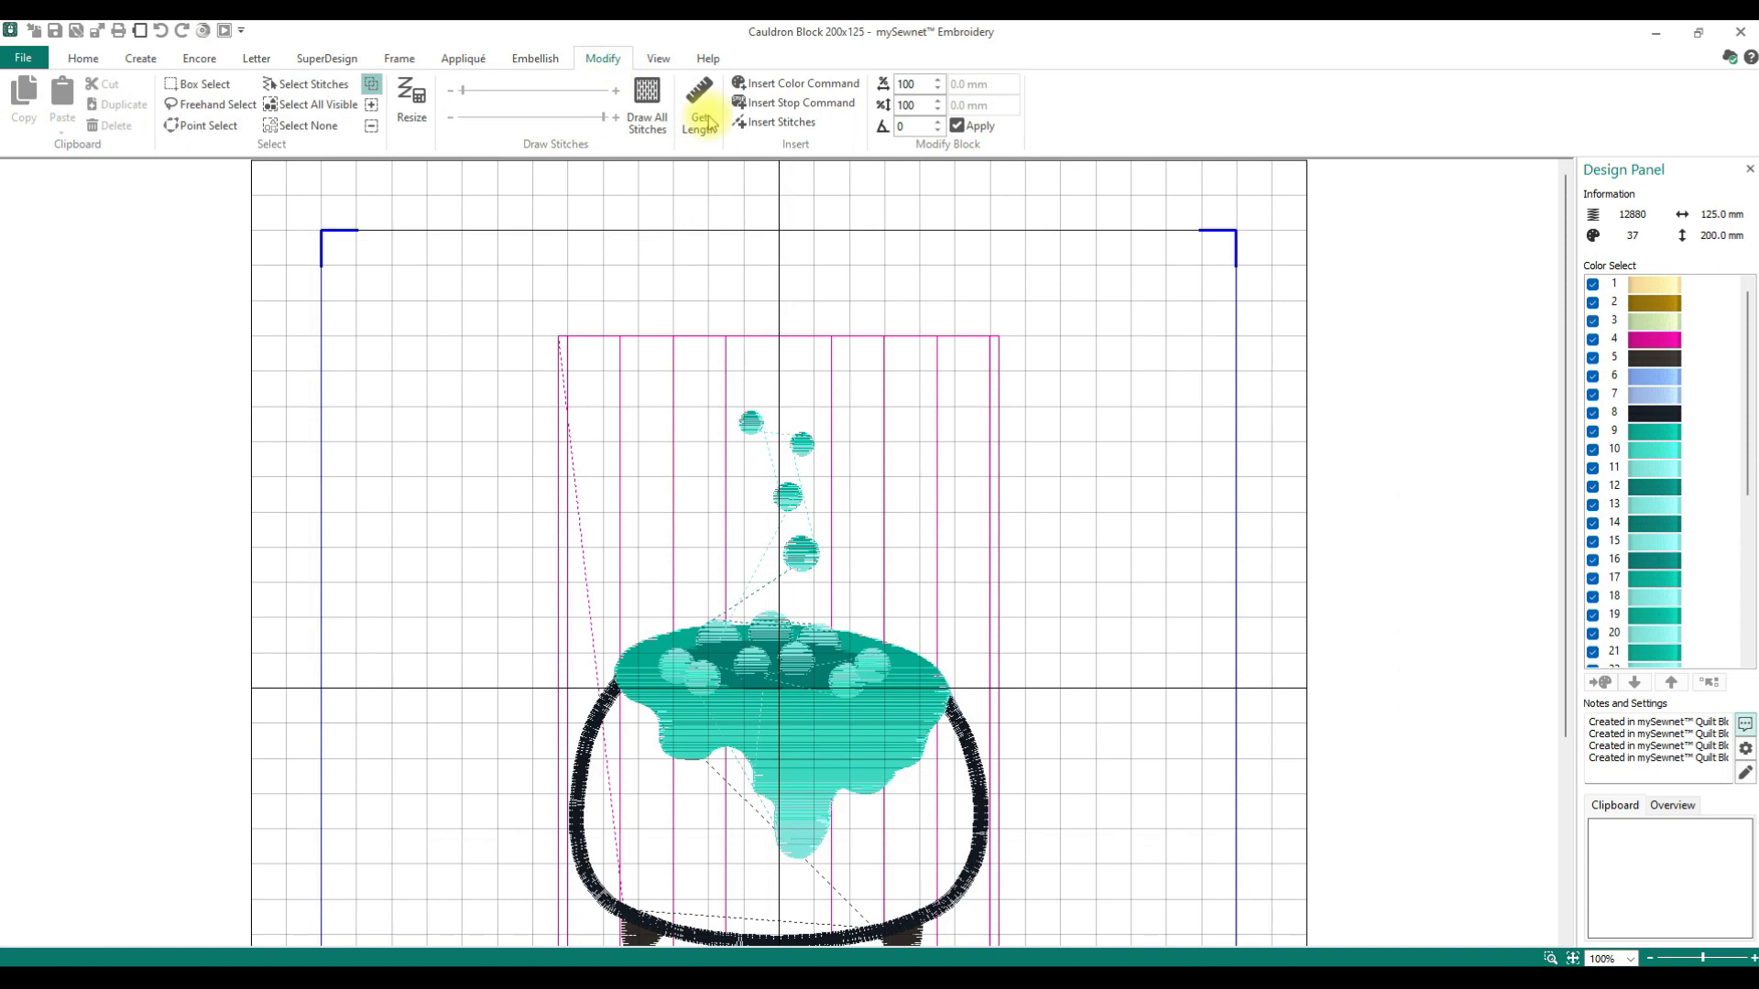
pyautogui.scroll(-4, 1327, 444)
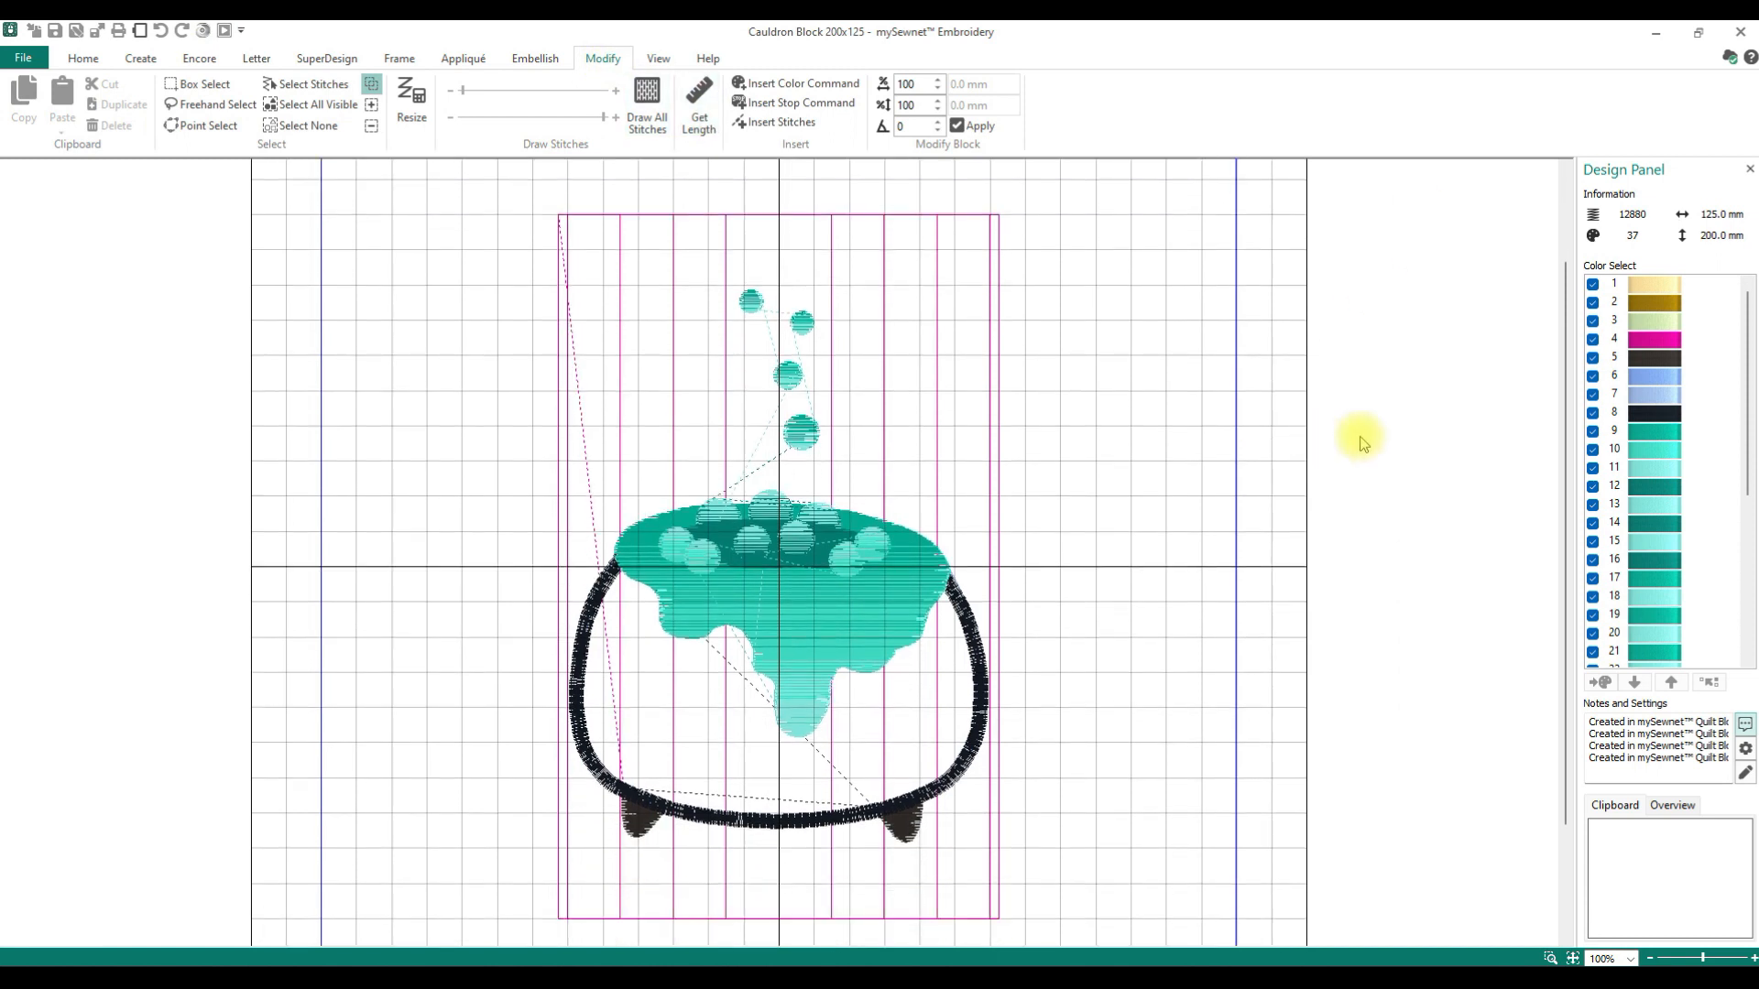
# Step: Hide magenta color 4, delete all the other cauldron block stitches, and view the remaining quilting lines in the hoop
pyautogui.click(1593, 339)
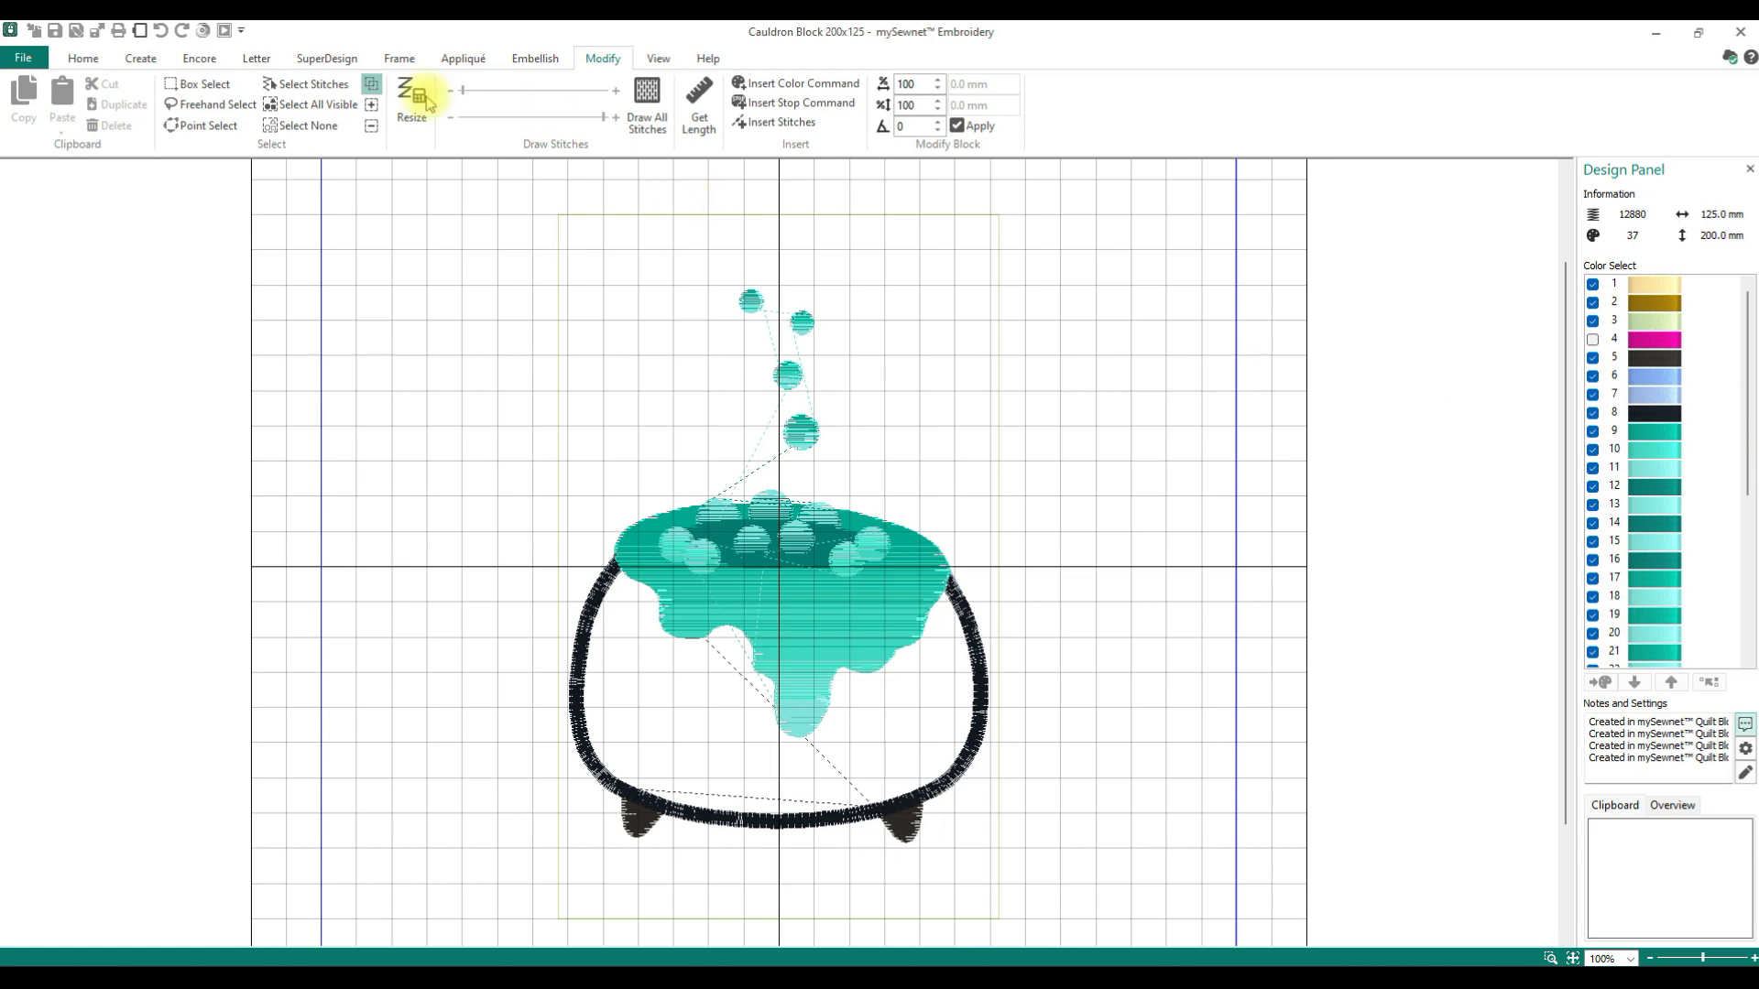
pyautogui.click(312, 111)
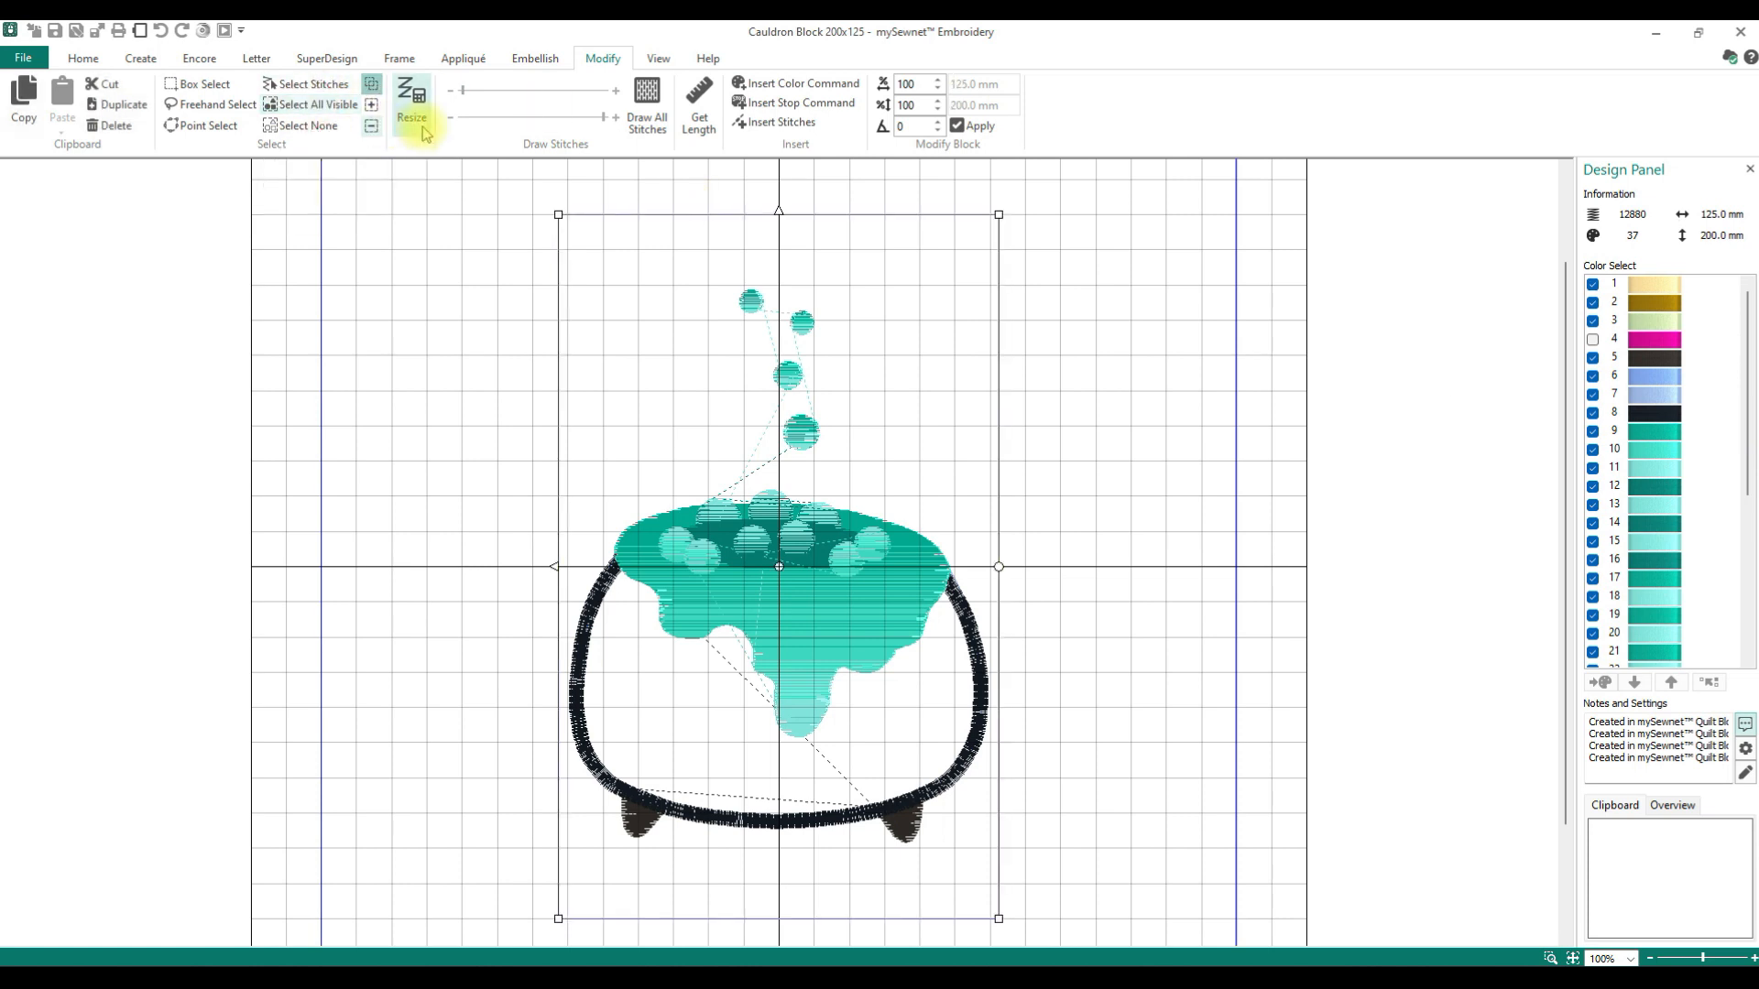
pyautogui.press('Delete')
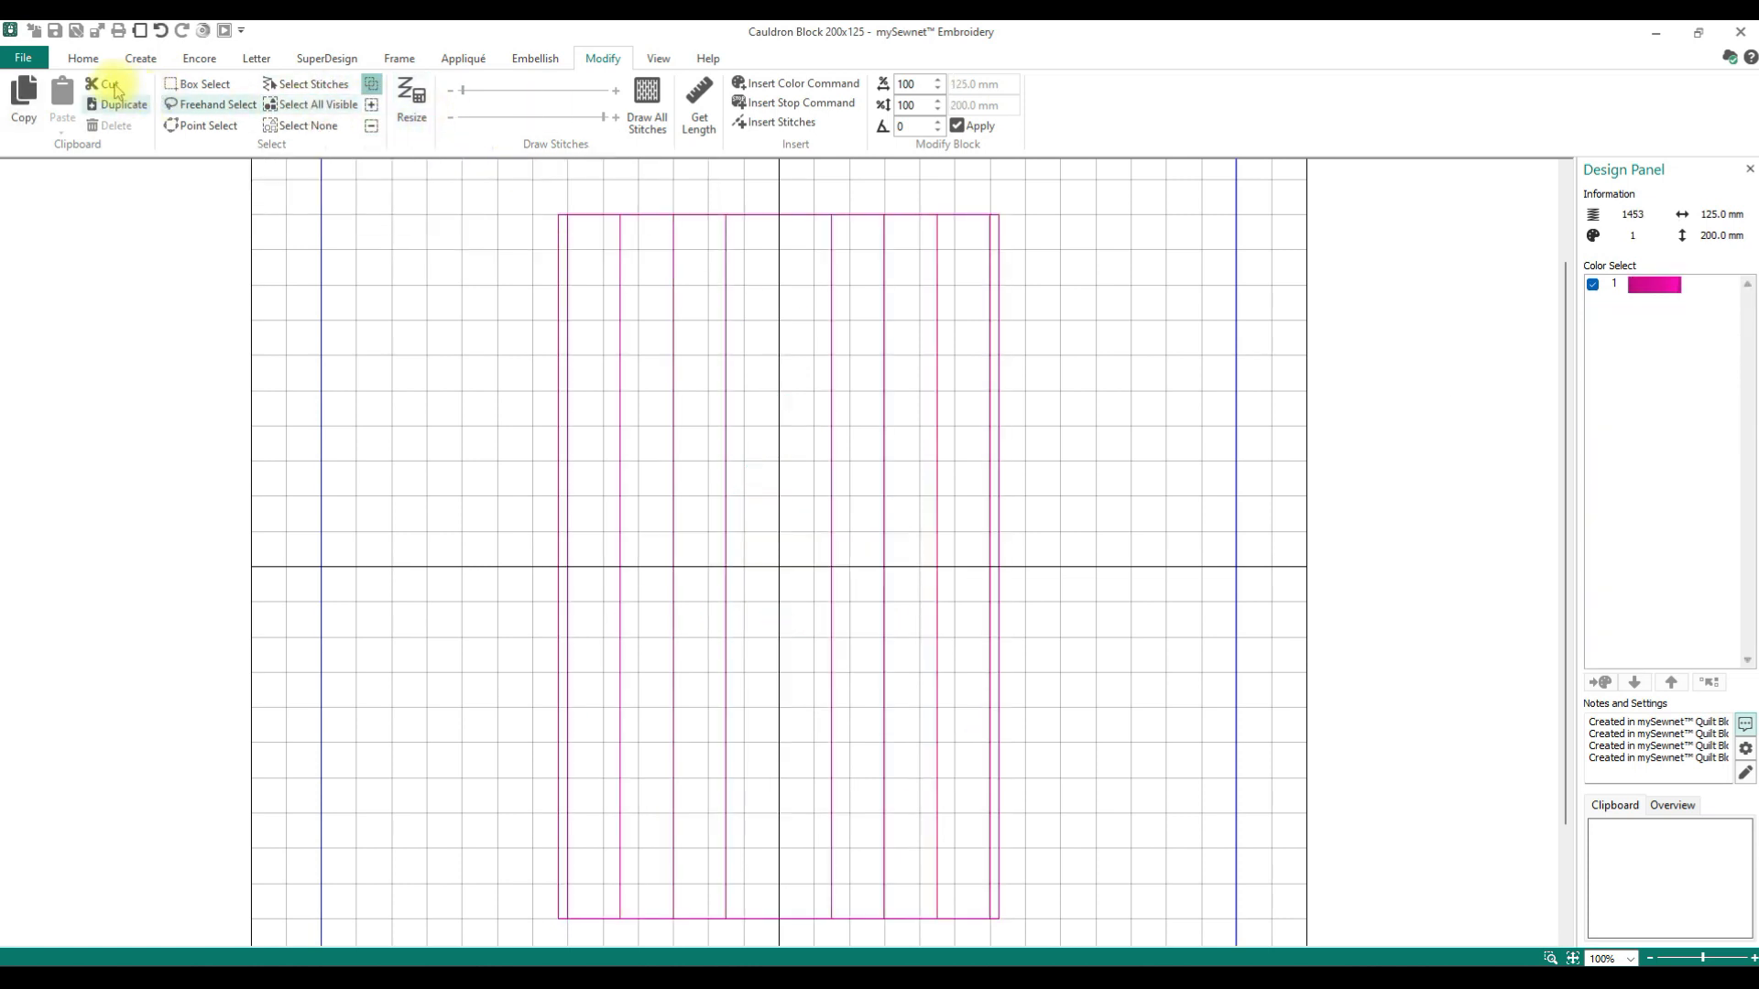
pyautogui.click(83, 58)
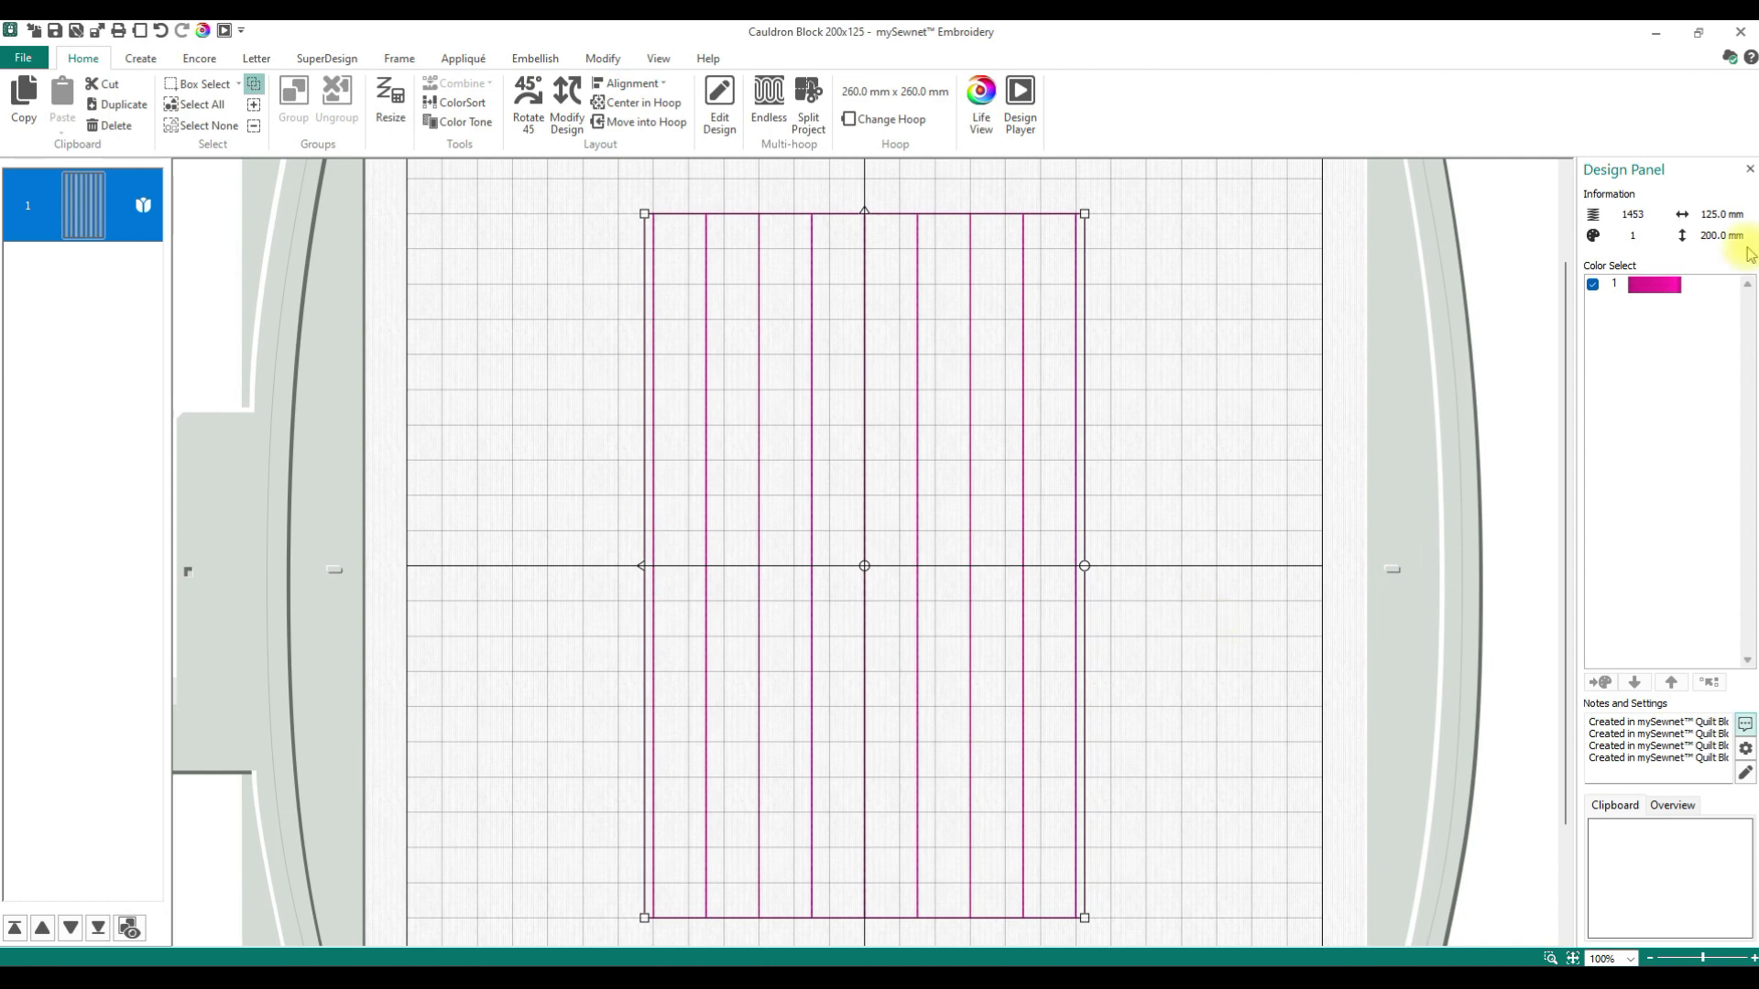
# Step: Undo the cauldron stitch deletion and close the Cauldron Block design without saving changes
pyautogui.click(161, 30)
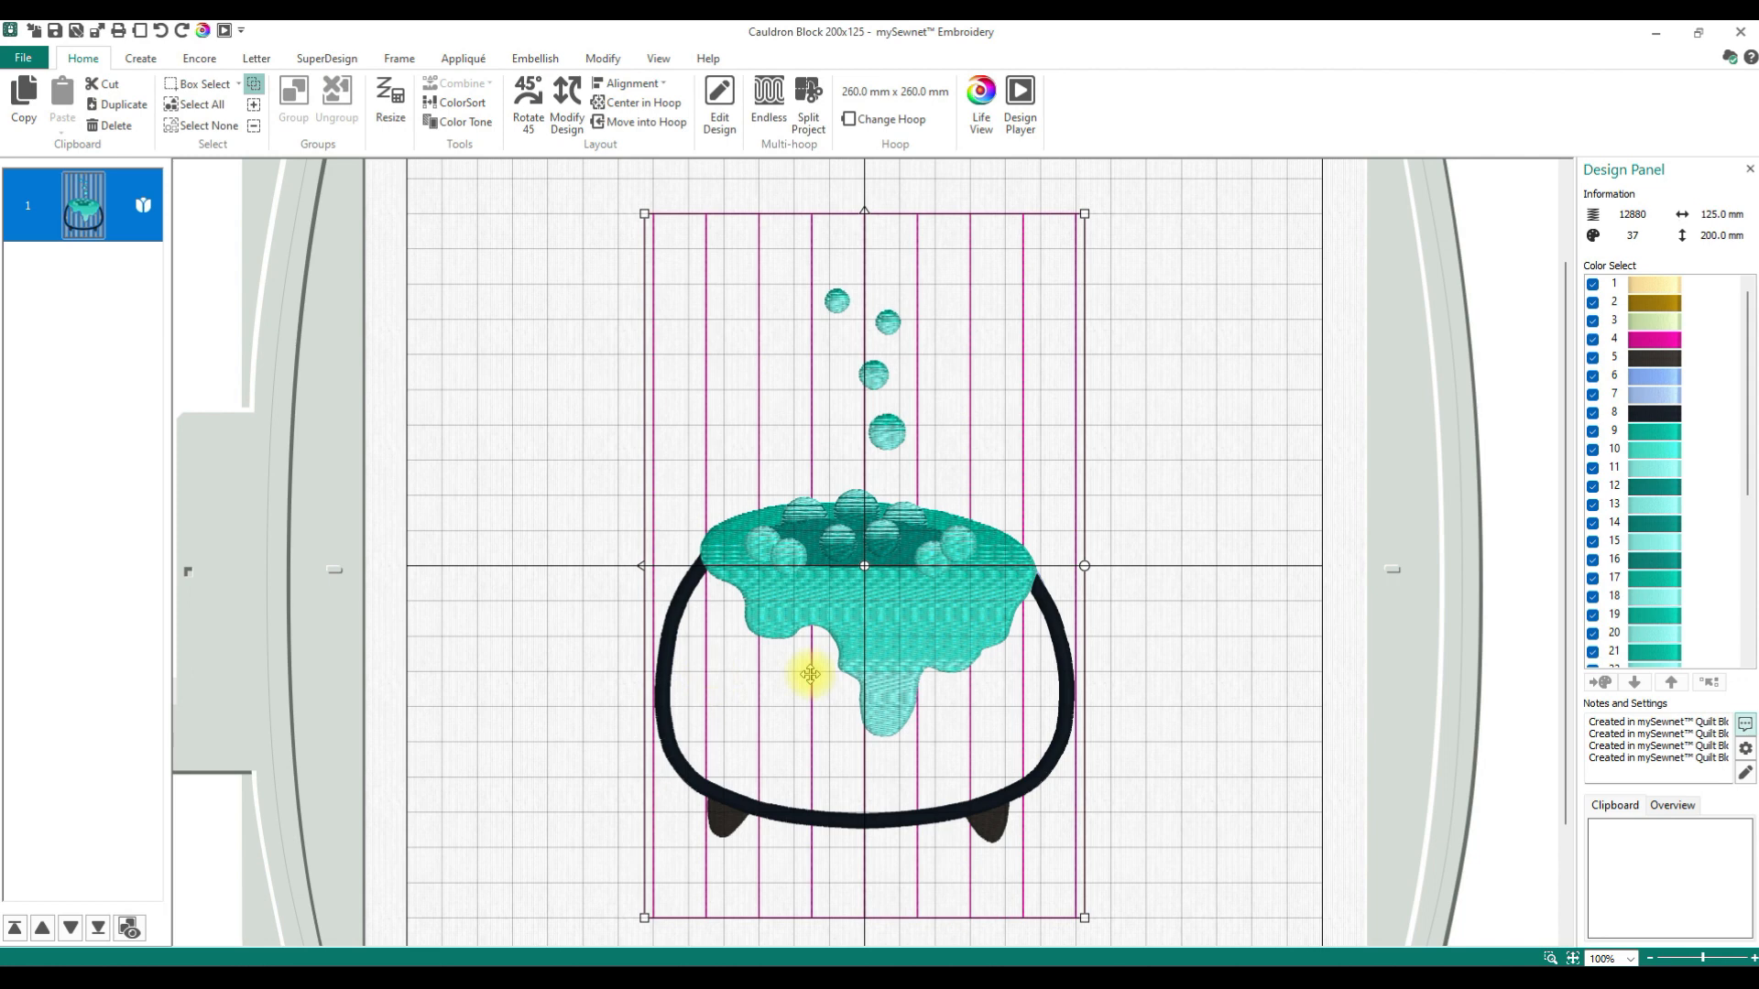
pyautogui.click(1739, 37)
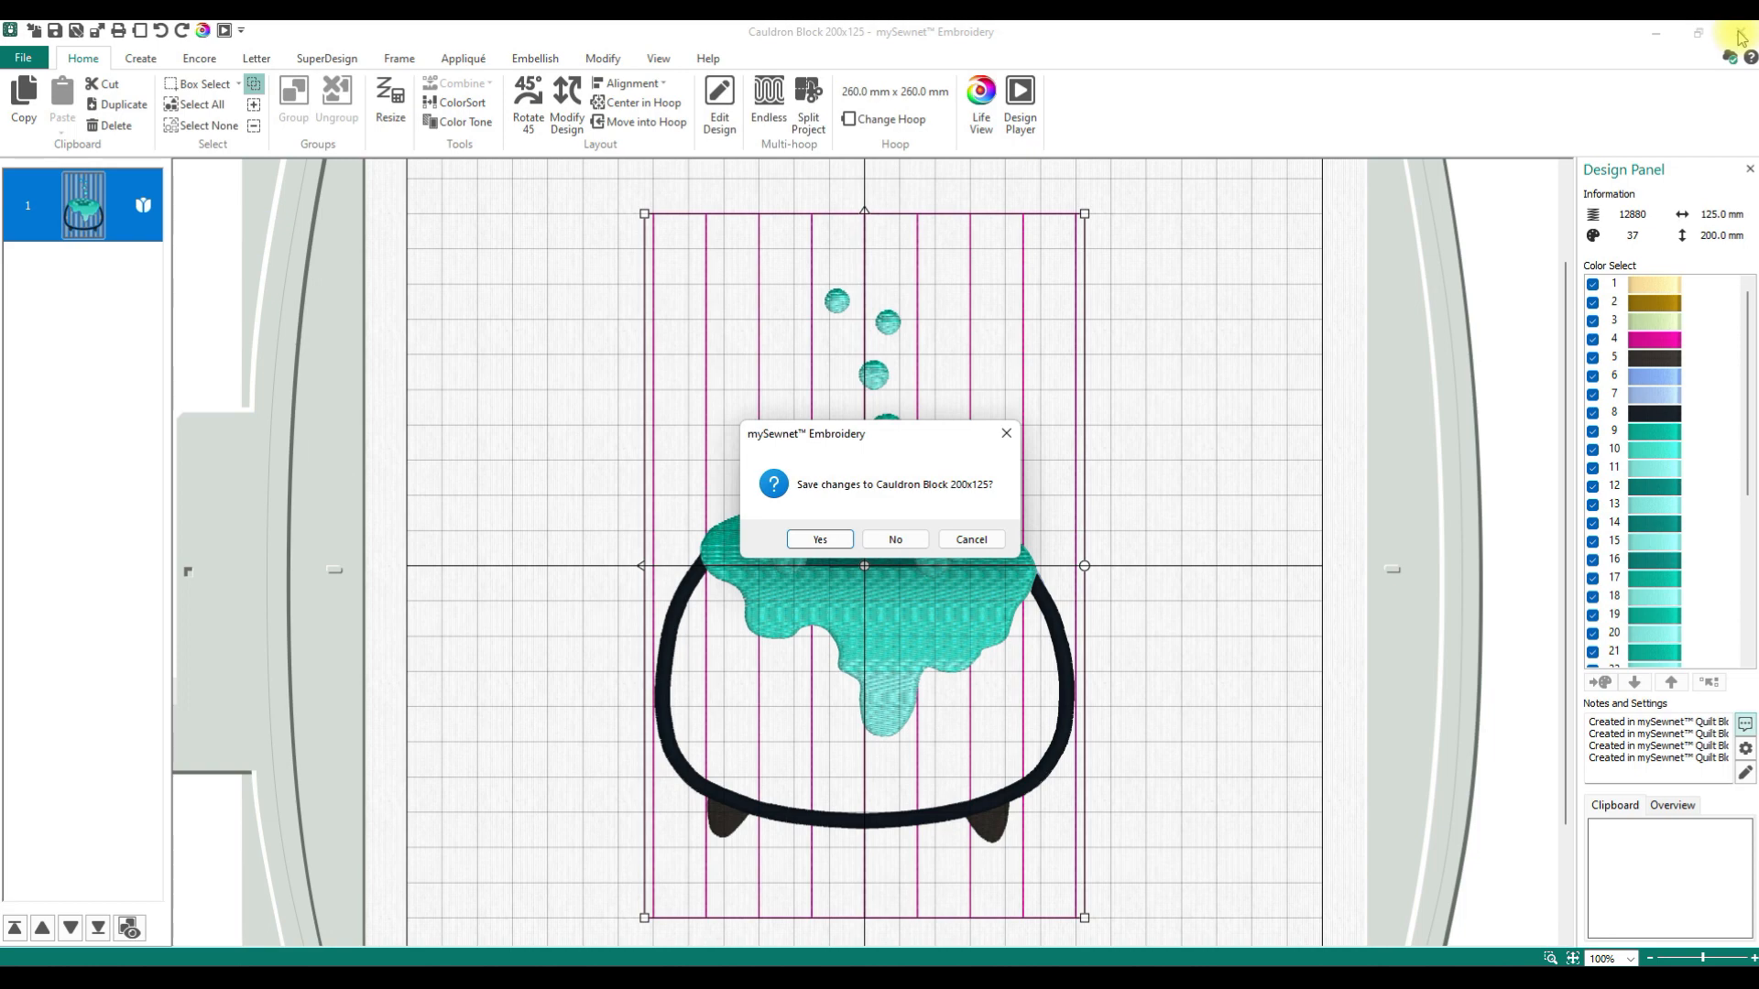
pyautogui.click(898, 540)
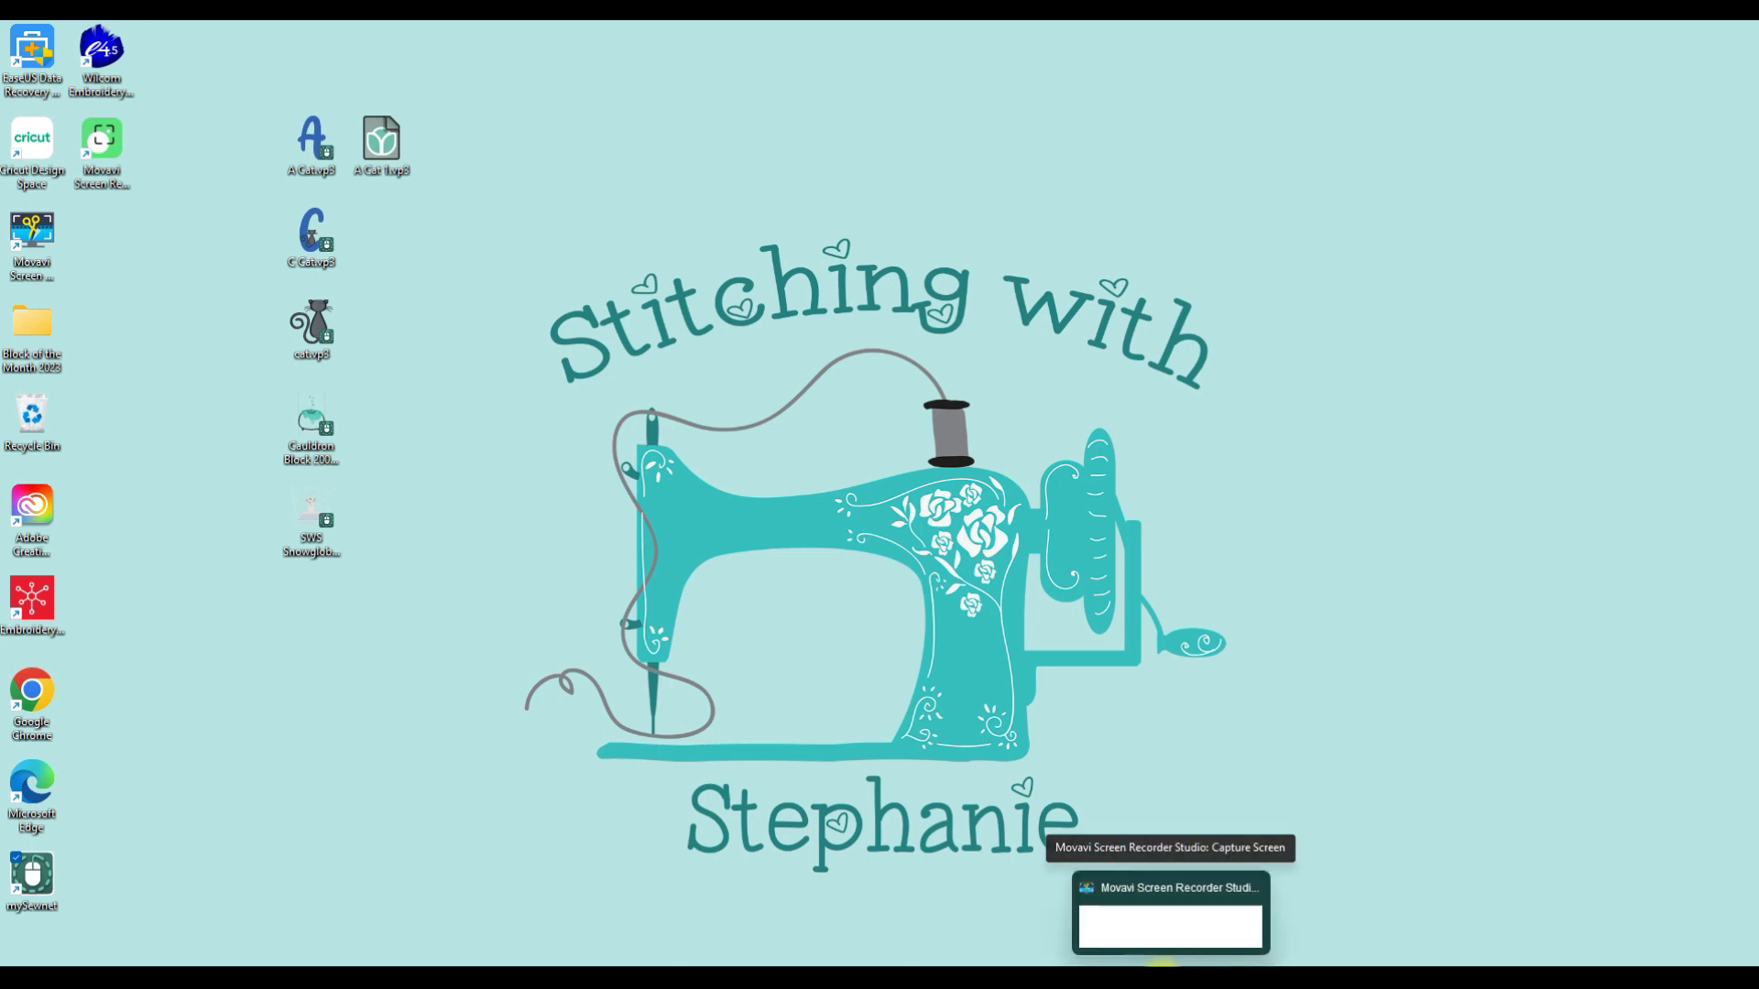
pyautogui.click(1147, 964)
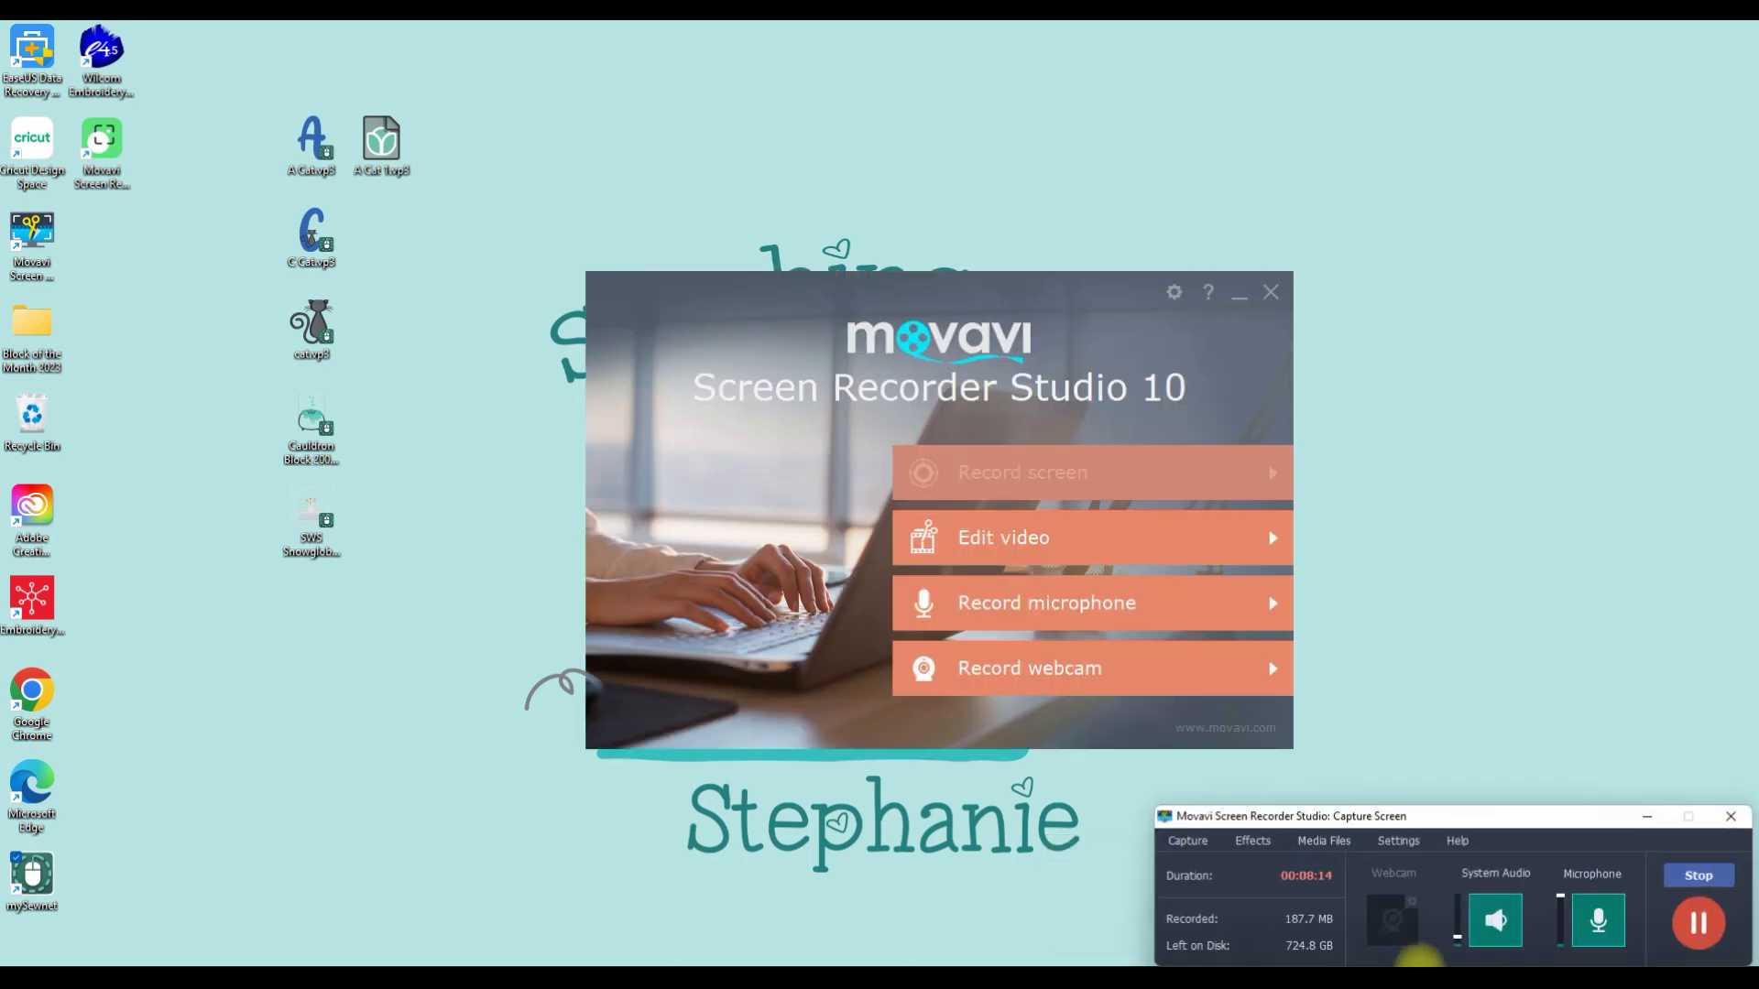
pyautogui.click(1697, 923)
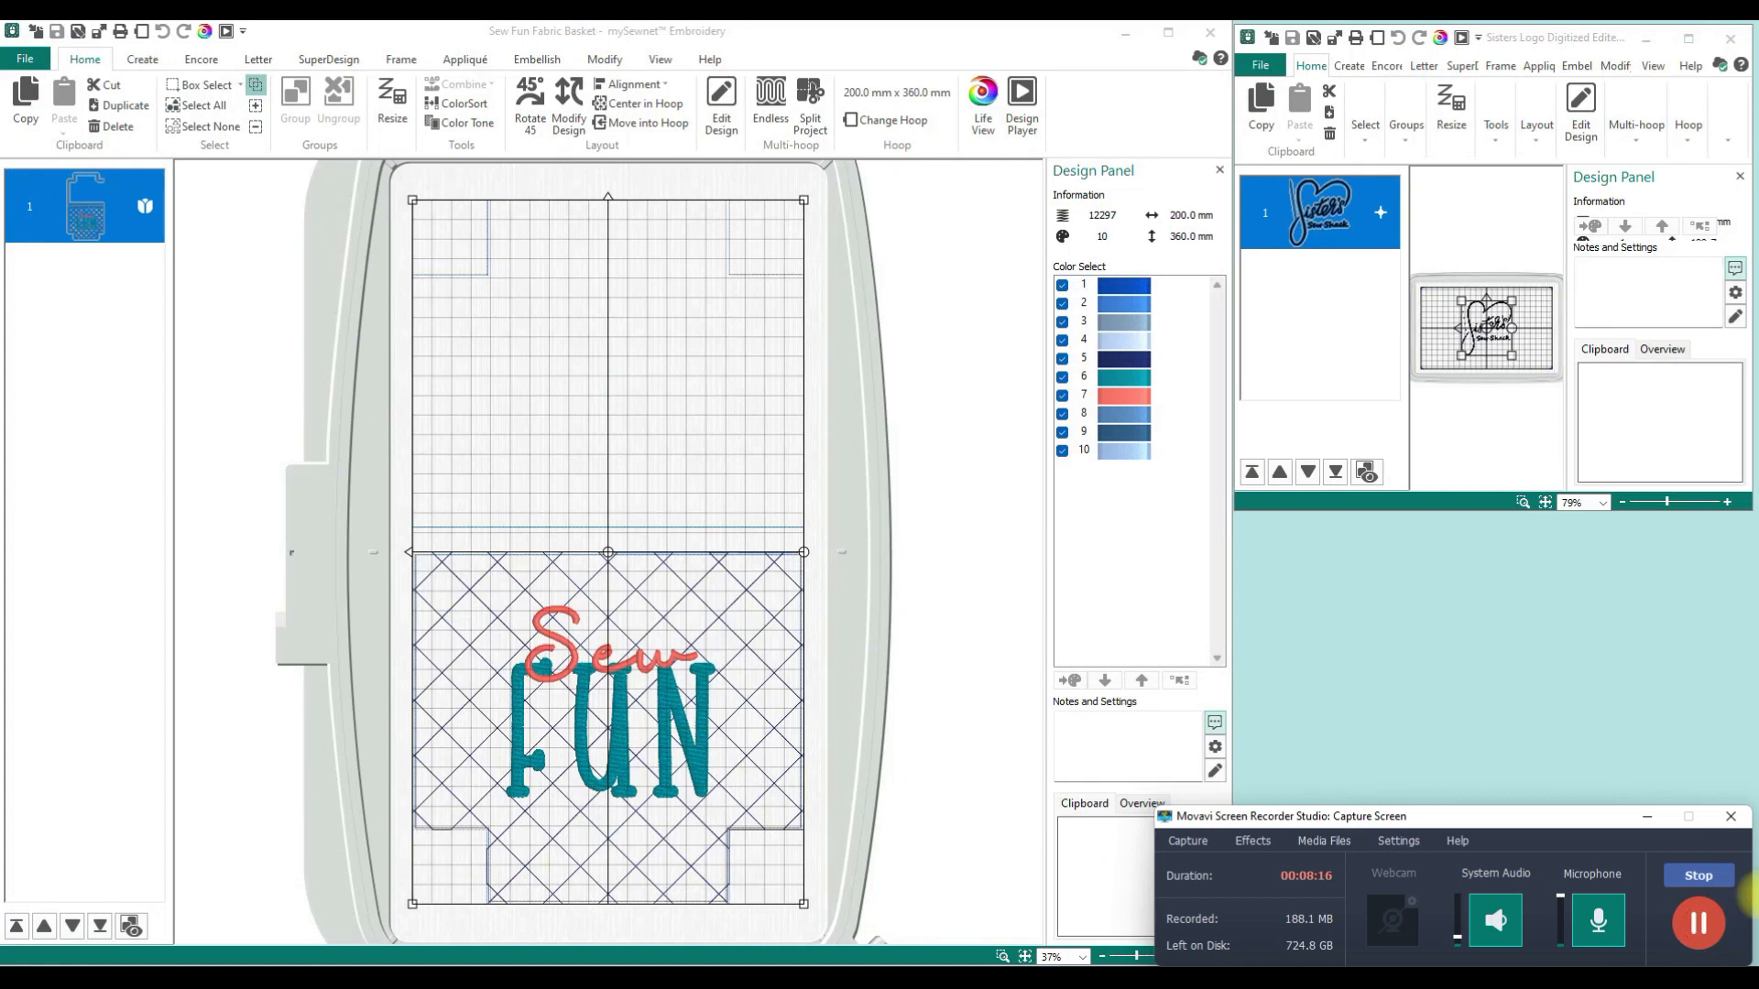
pyautogui.click(1650, 818)
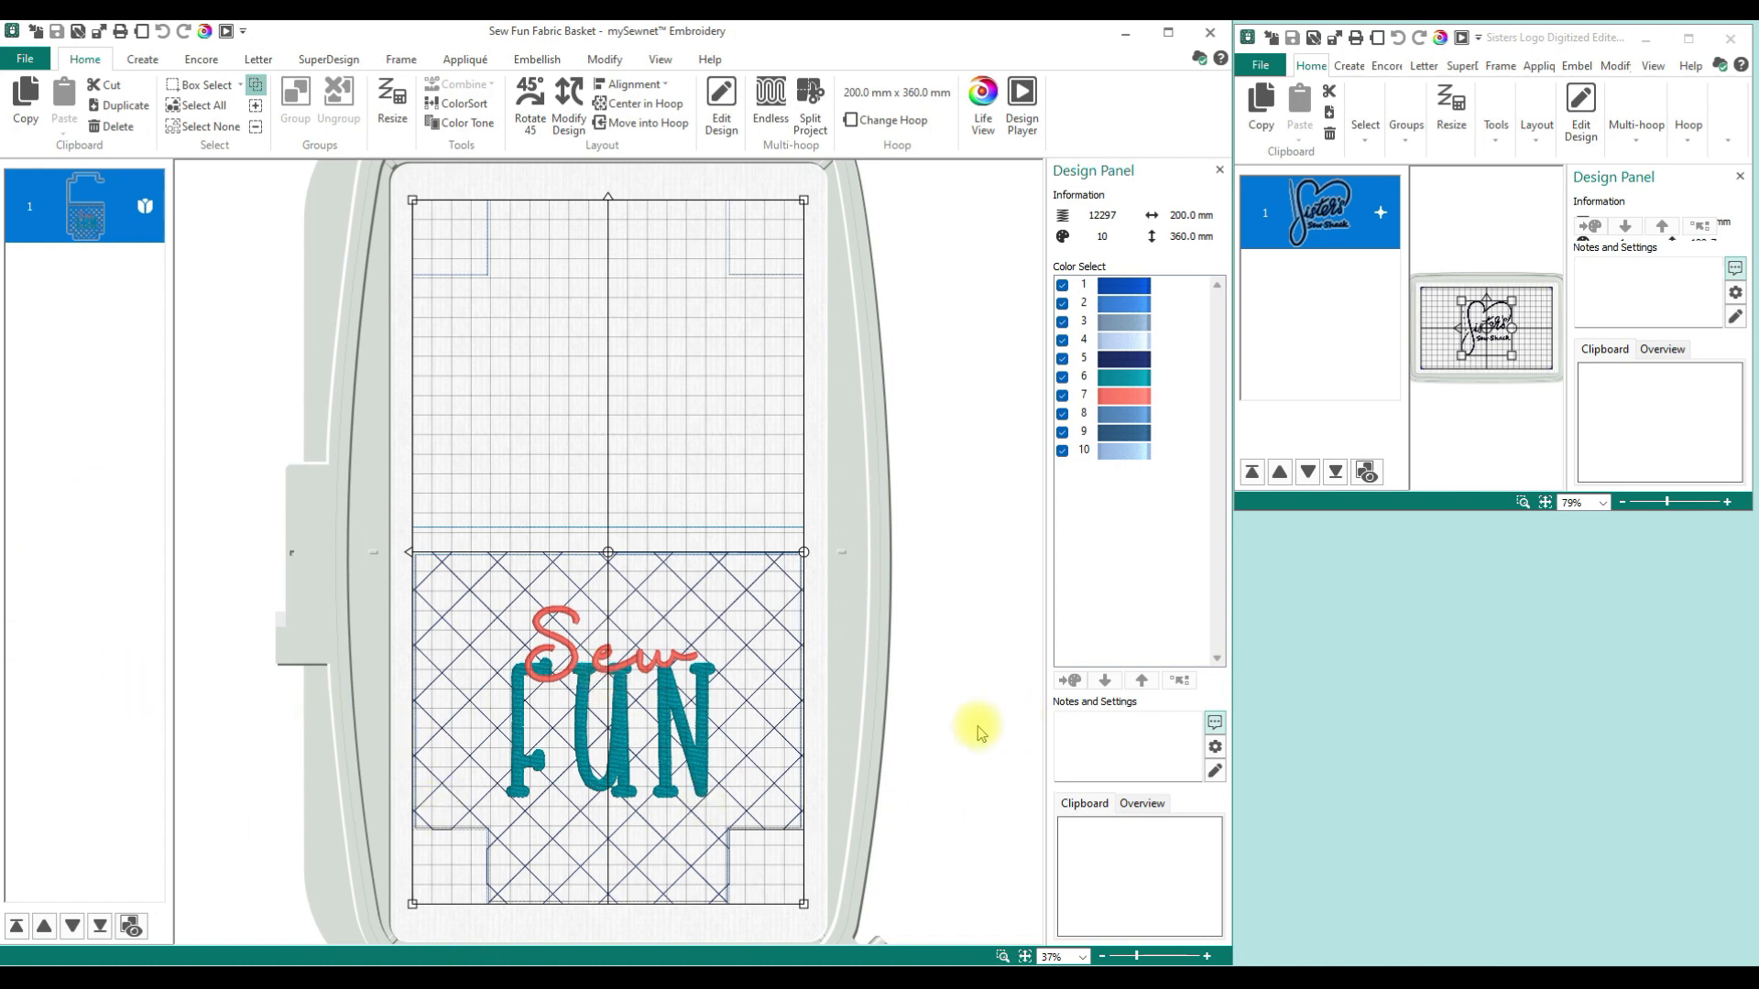
# Step: Open the Sew Fun Fabric Basket design for stitch modification and hide every color except lettering colors 6 and 7
pyautogui.click(392, 101)
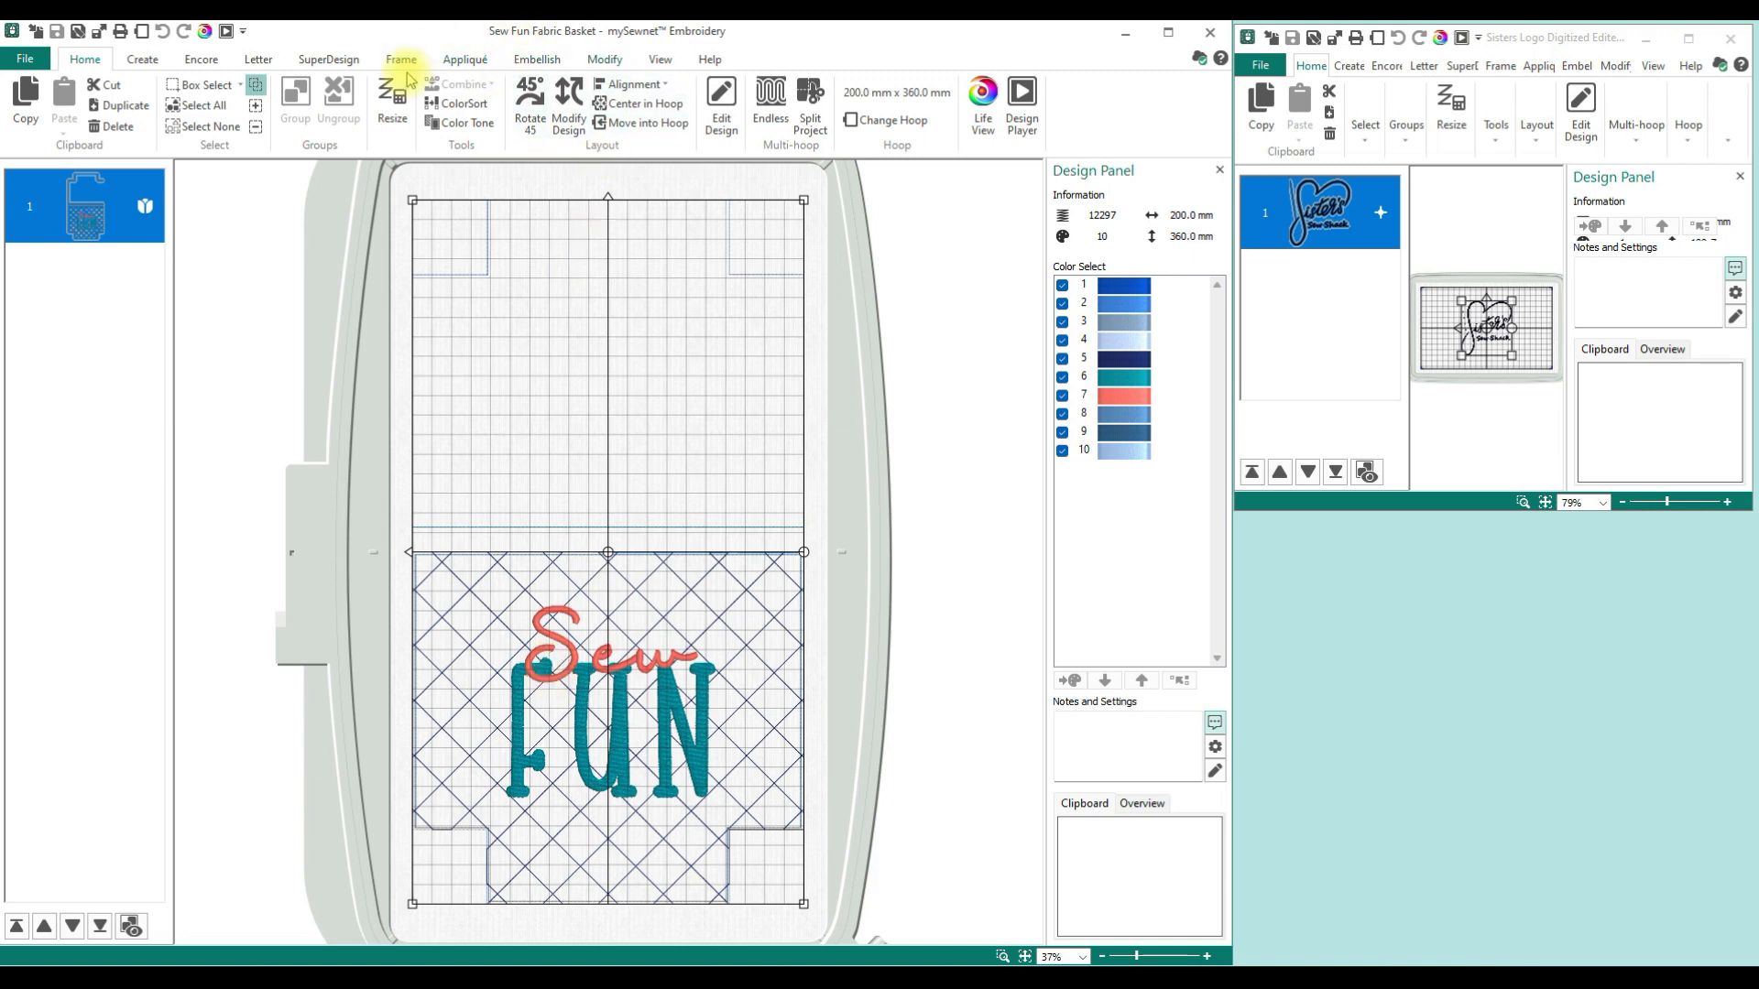
pyautogui.click(604, 60)
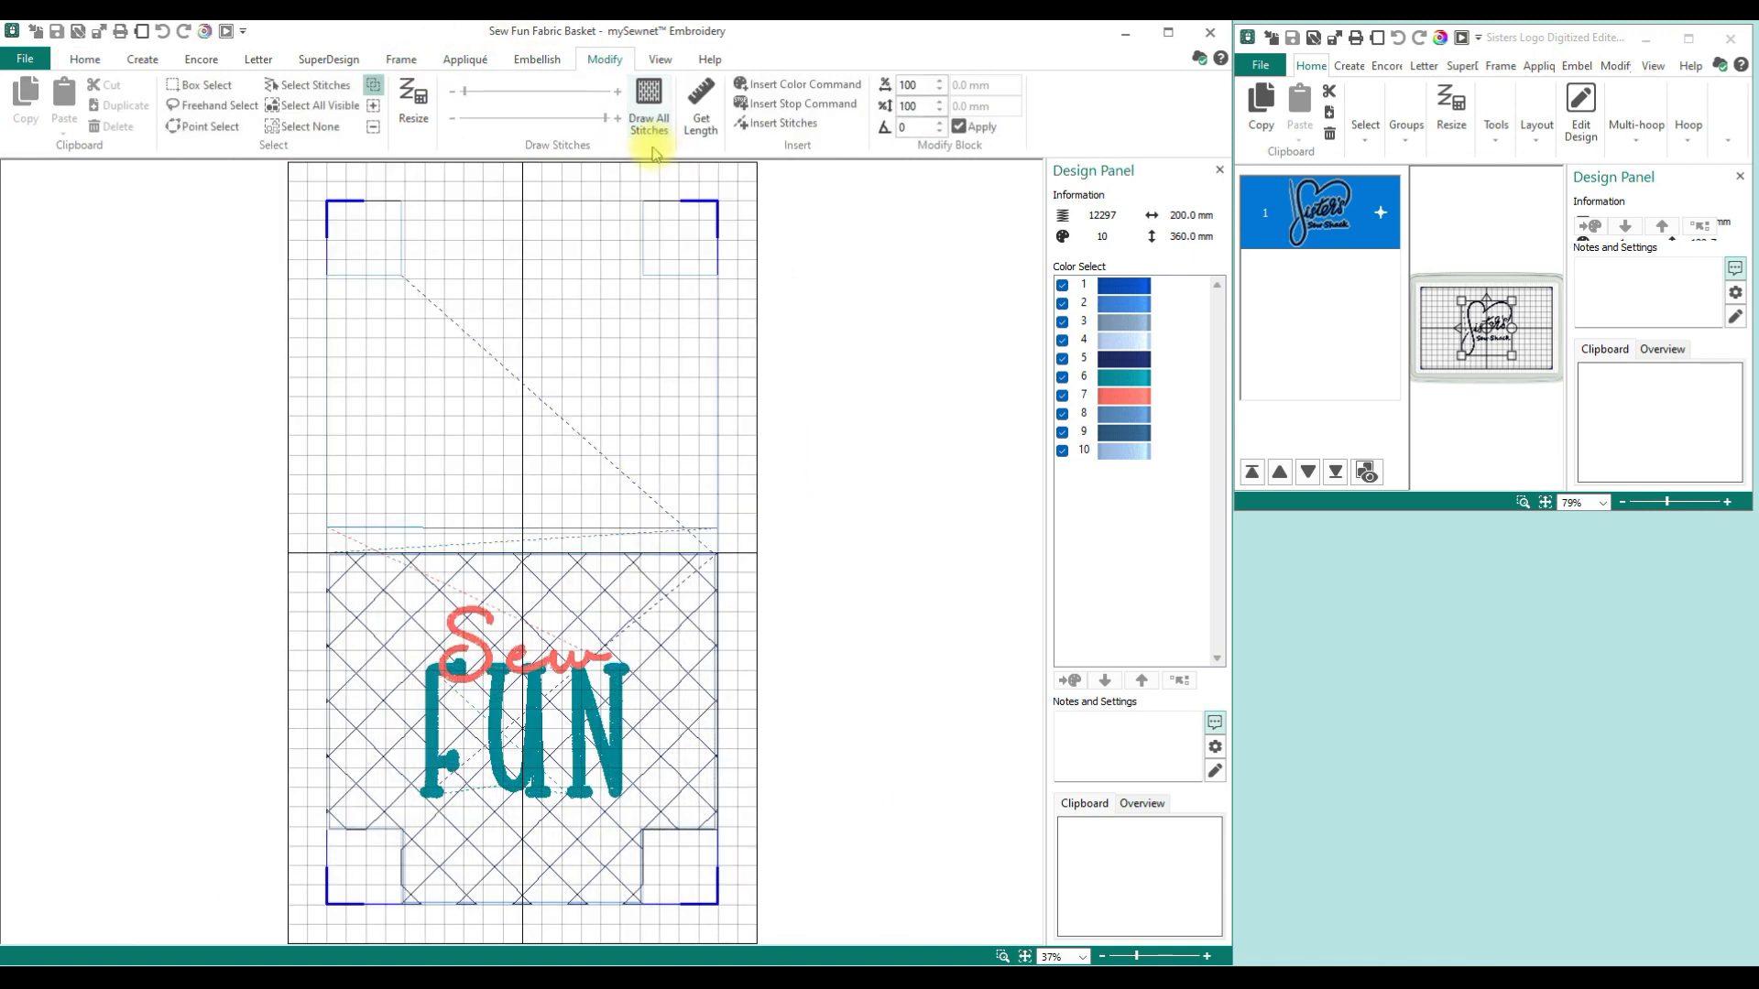
pyautogui.click(1139, 395)
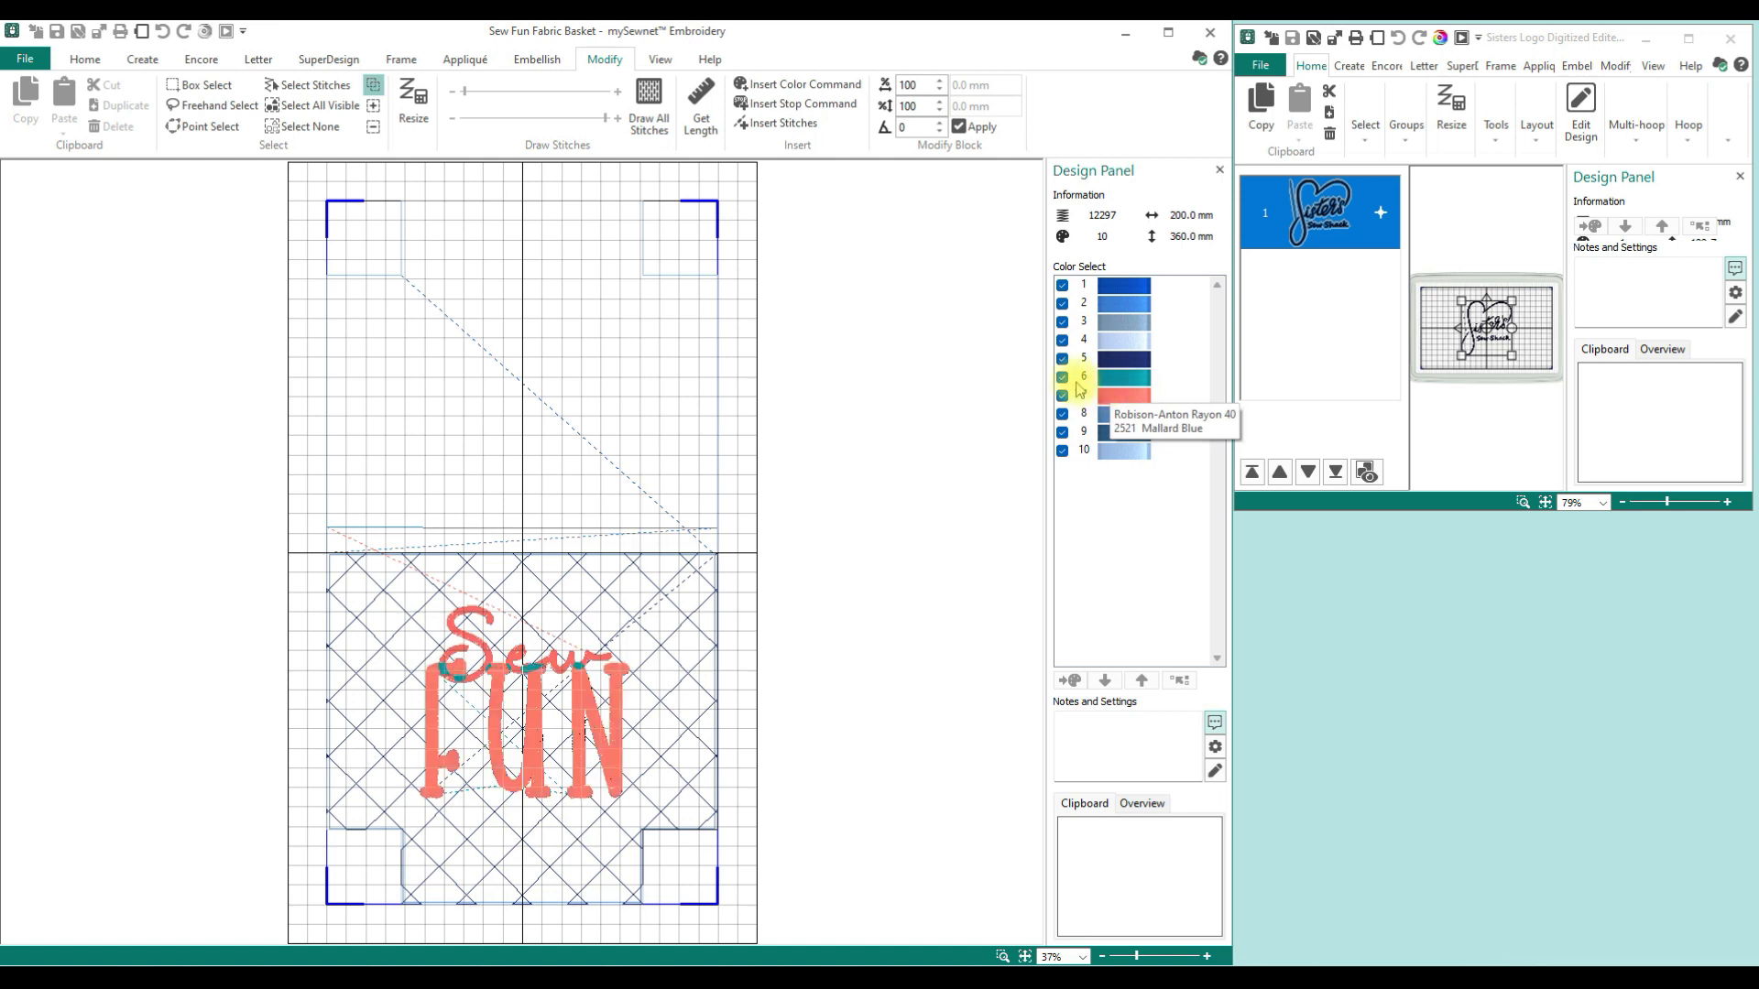
pyautogui.click(1061, 451)
pyautogui.click(1062, 432)
pyautogui.click(1062, 414)
pyautogui.click(1061, 359)
pyautogui.click(1061, 339)
pyautogui.click(1062, 322)
pyautogui.click(1061, 303)
pyautogui.click(1062, 285)
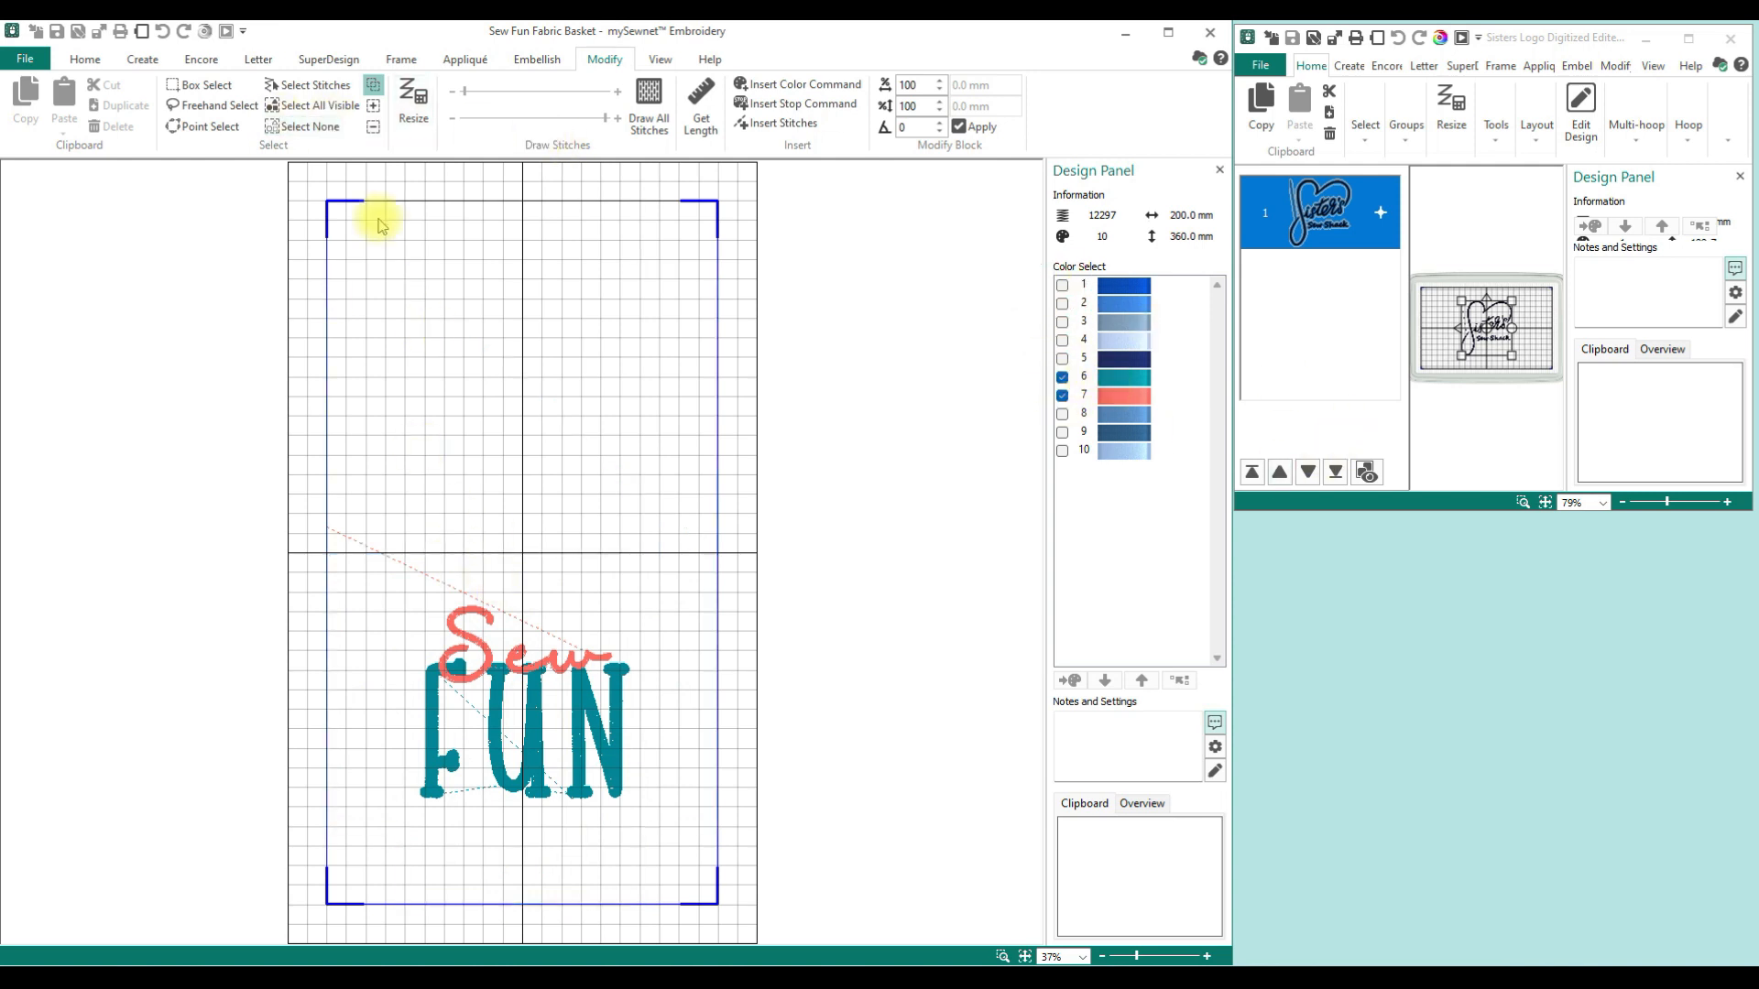
# Step: Delete all the visible "Sew FUN" lettering stitches from the fabric basket and return to the full hoop view
pyautogui.click(318, 106)
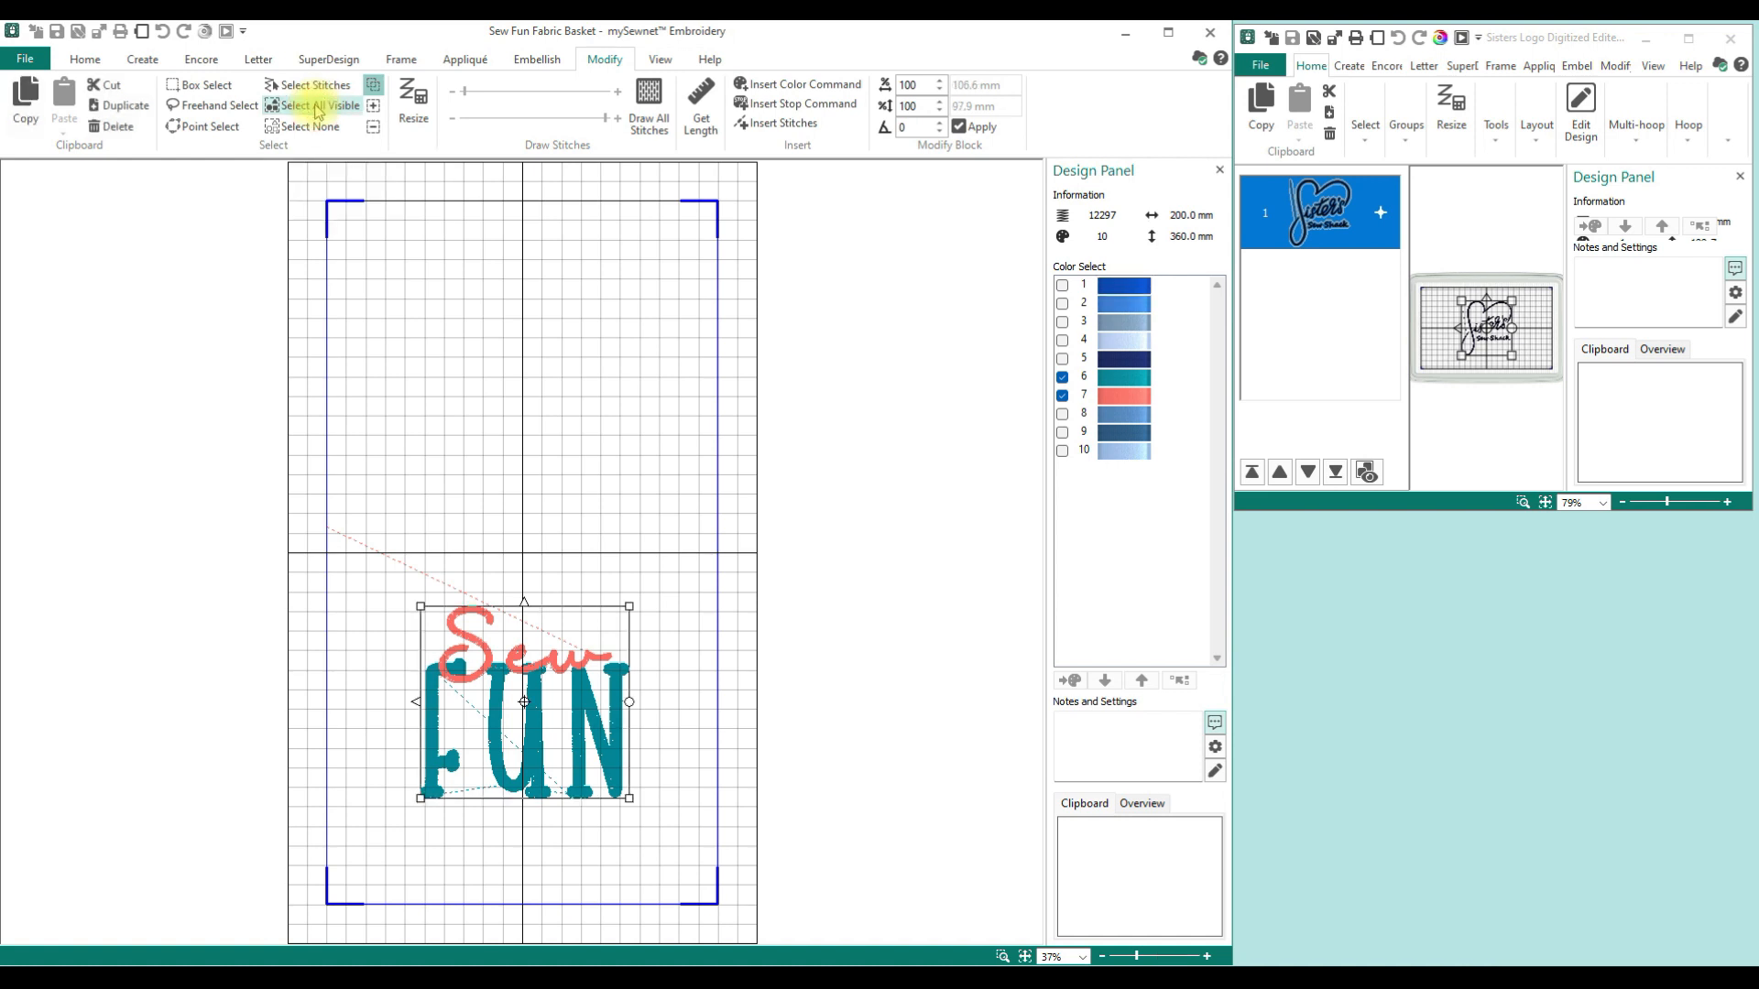
pyautogui.press('Delete')
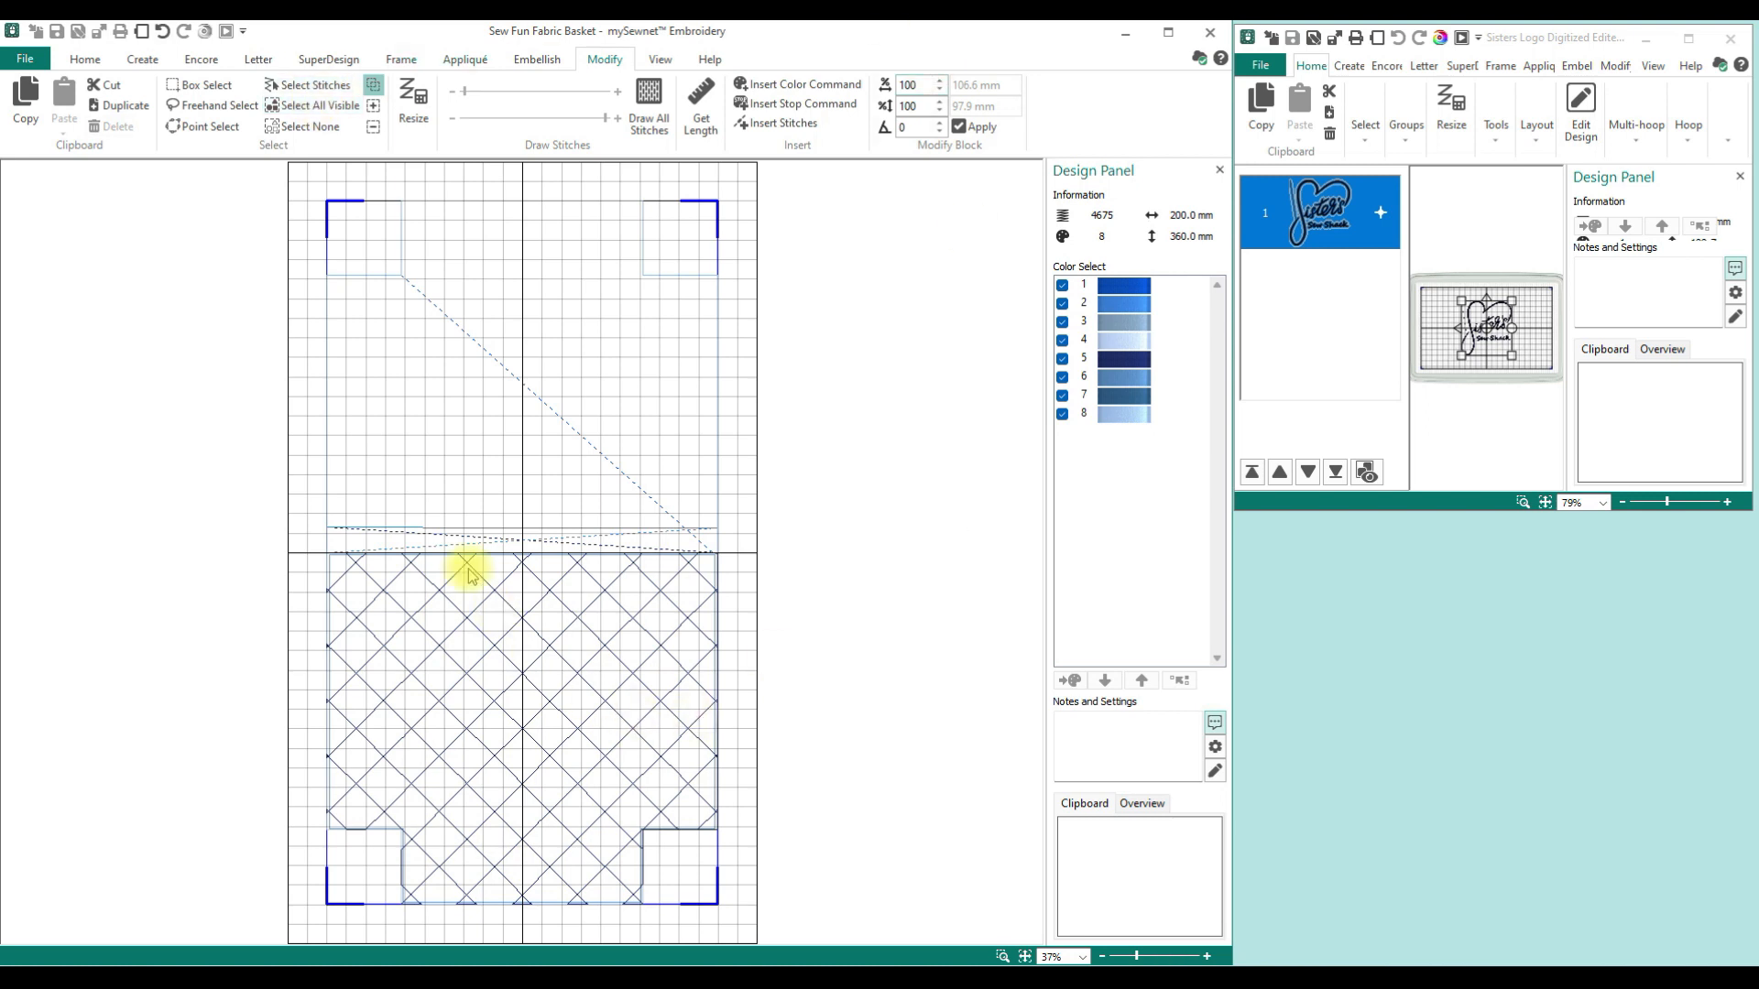
pyautogui.click(85, 58)
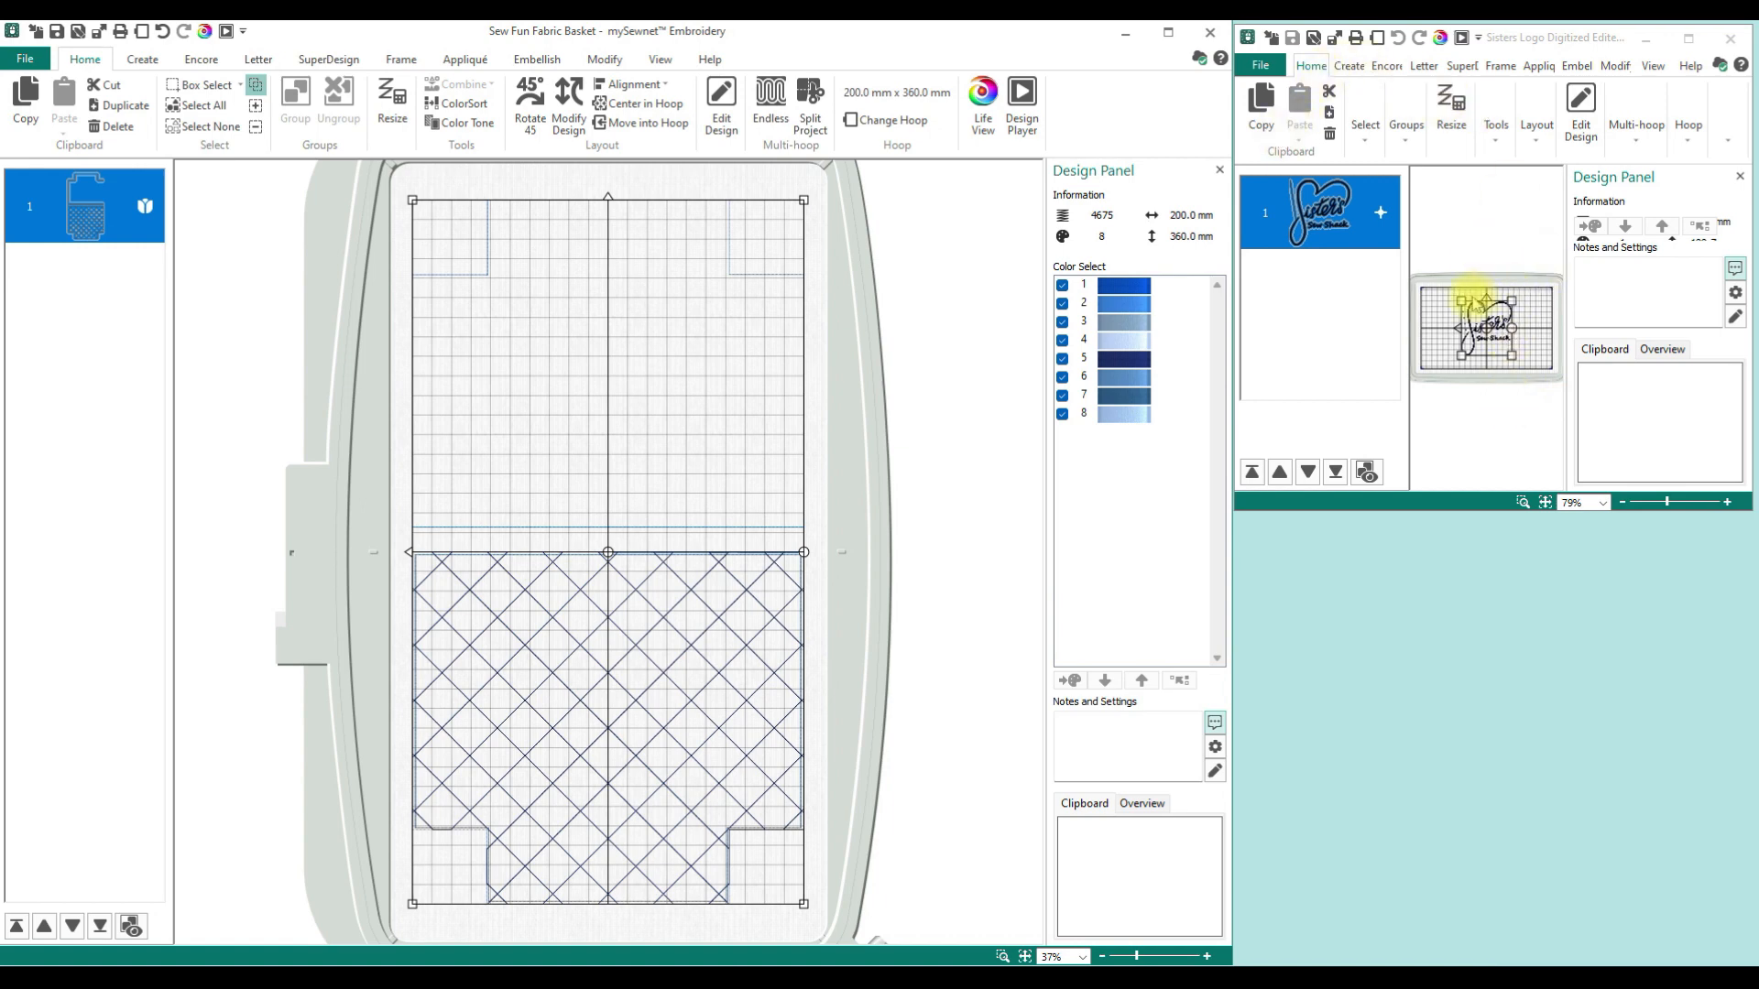
# Step: Copy the Sister's Sew Shack logo into the fabric basket design and move it down to the middle of the cross-hatched quilting
pyautogui.click(1271, 105)
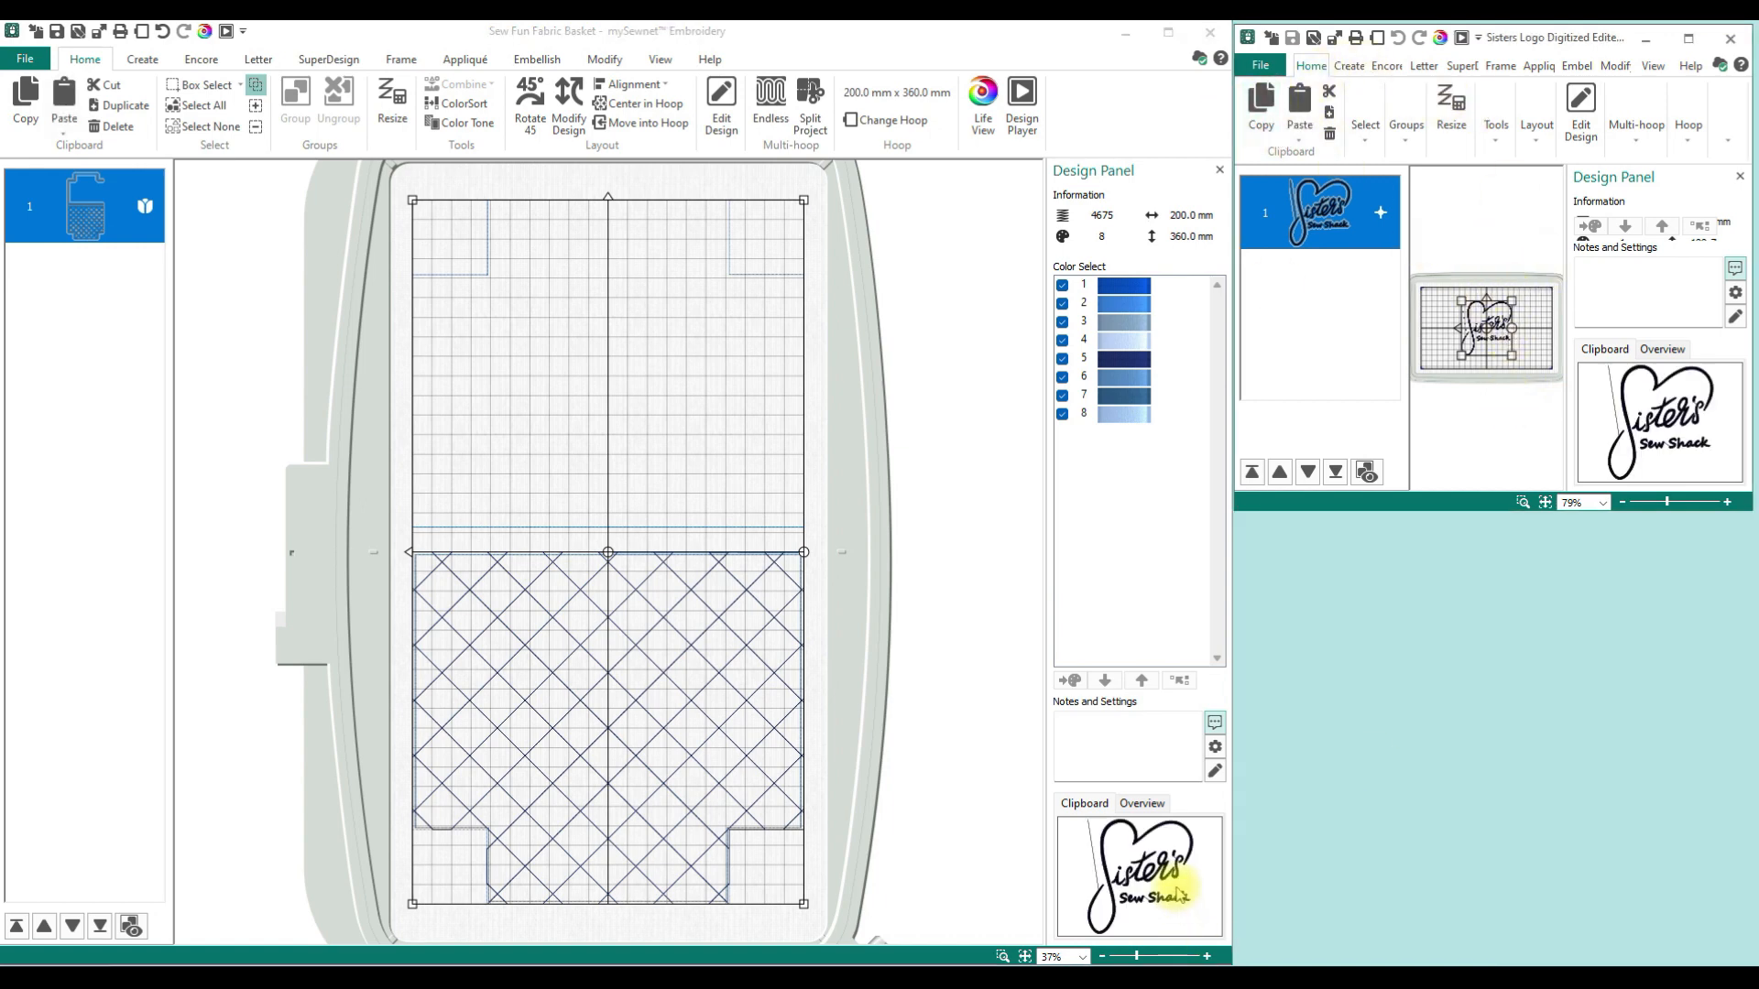
pyautogui.click(65, 92)
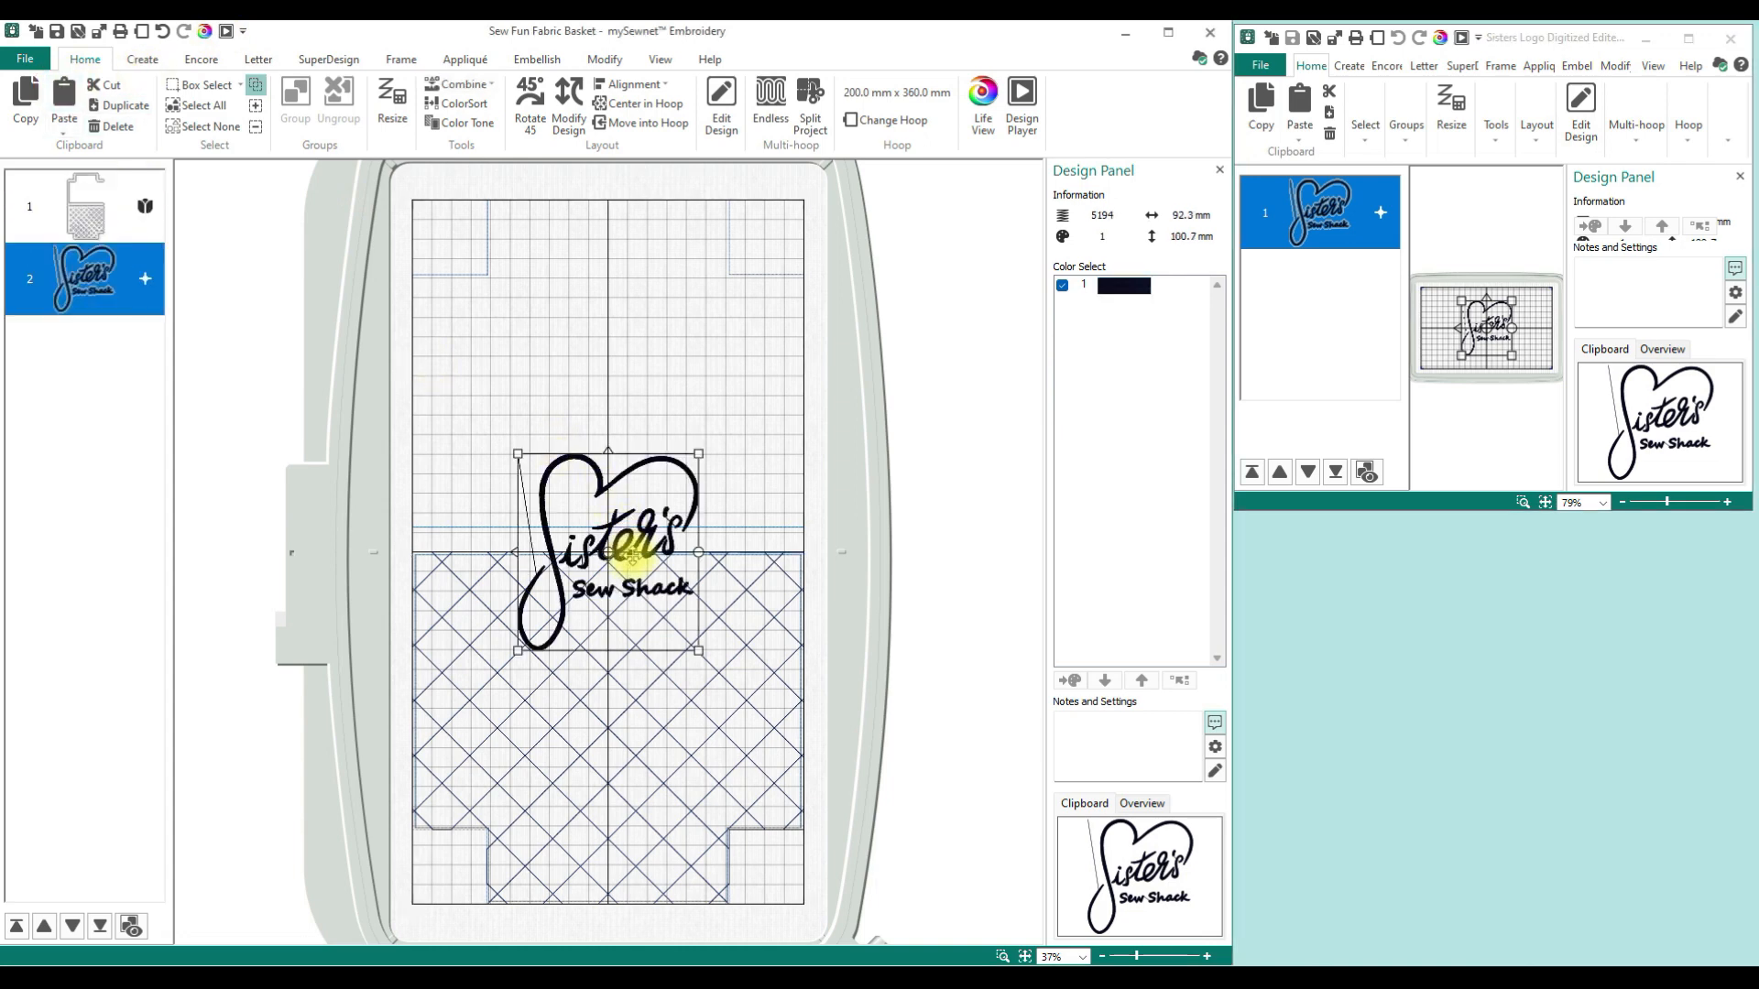
pyautogui.moveTo(632, 554); pyautogui.dragTo(648, 722)
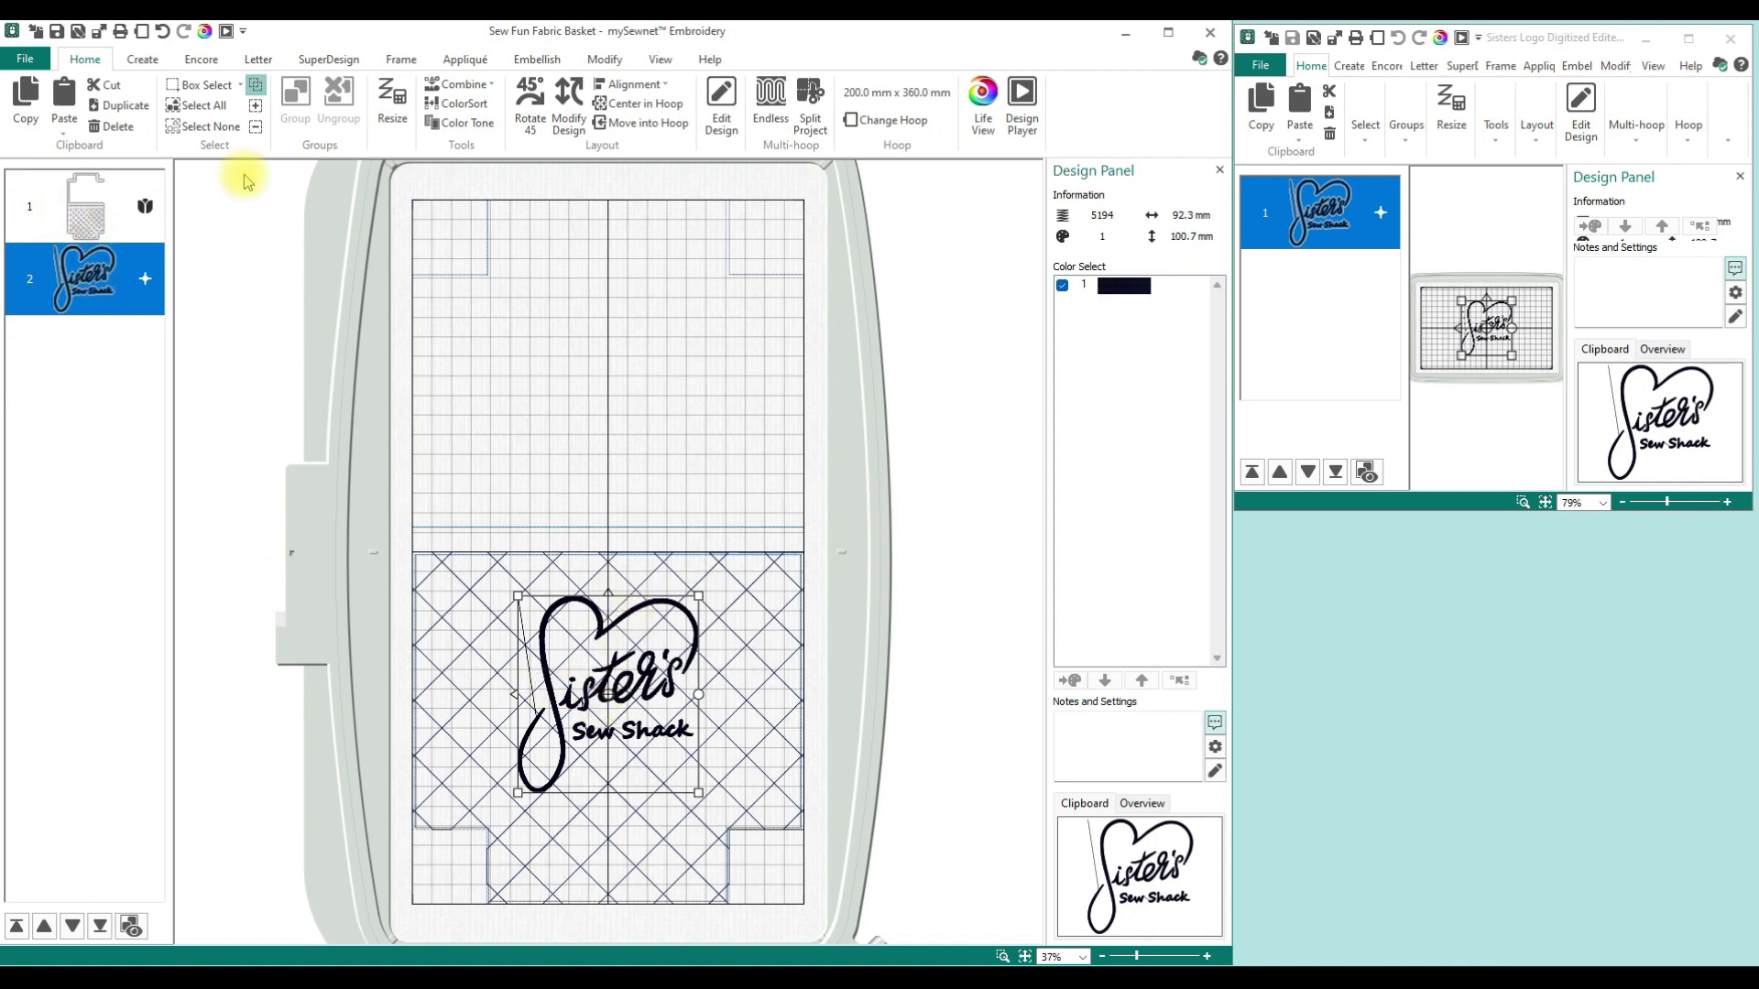
# Step: Combine the logo and the fabric basket into one design and open it for stitch modification
pyautogui.click(469, 84)
pyautogui.click(480, 103)
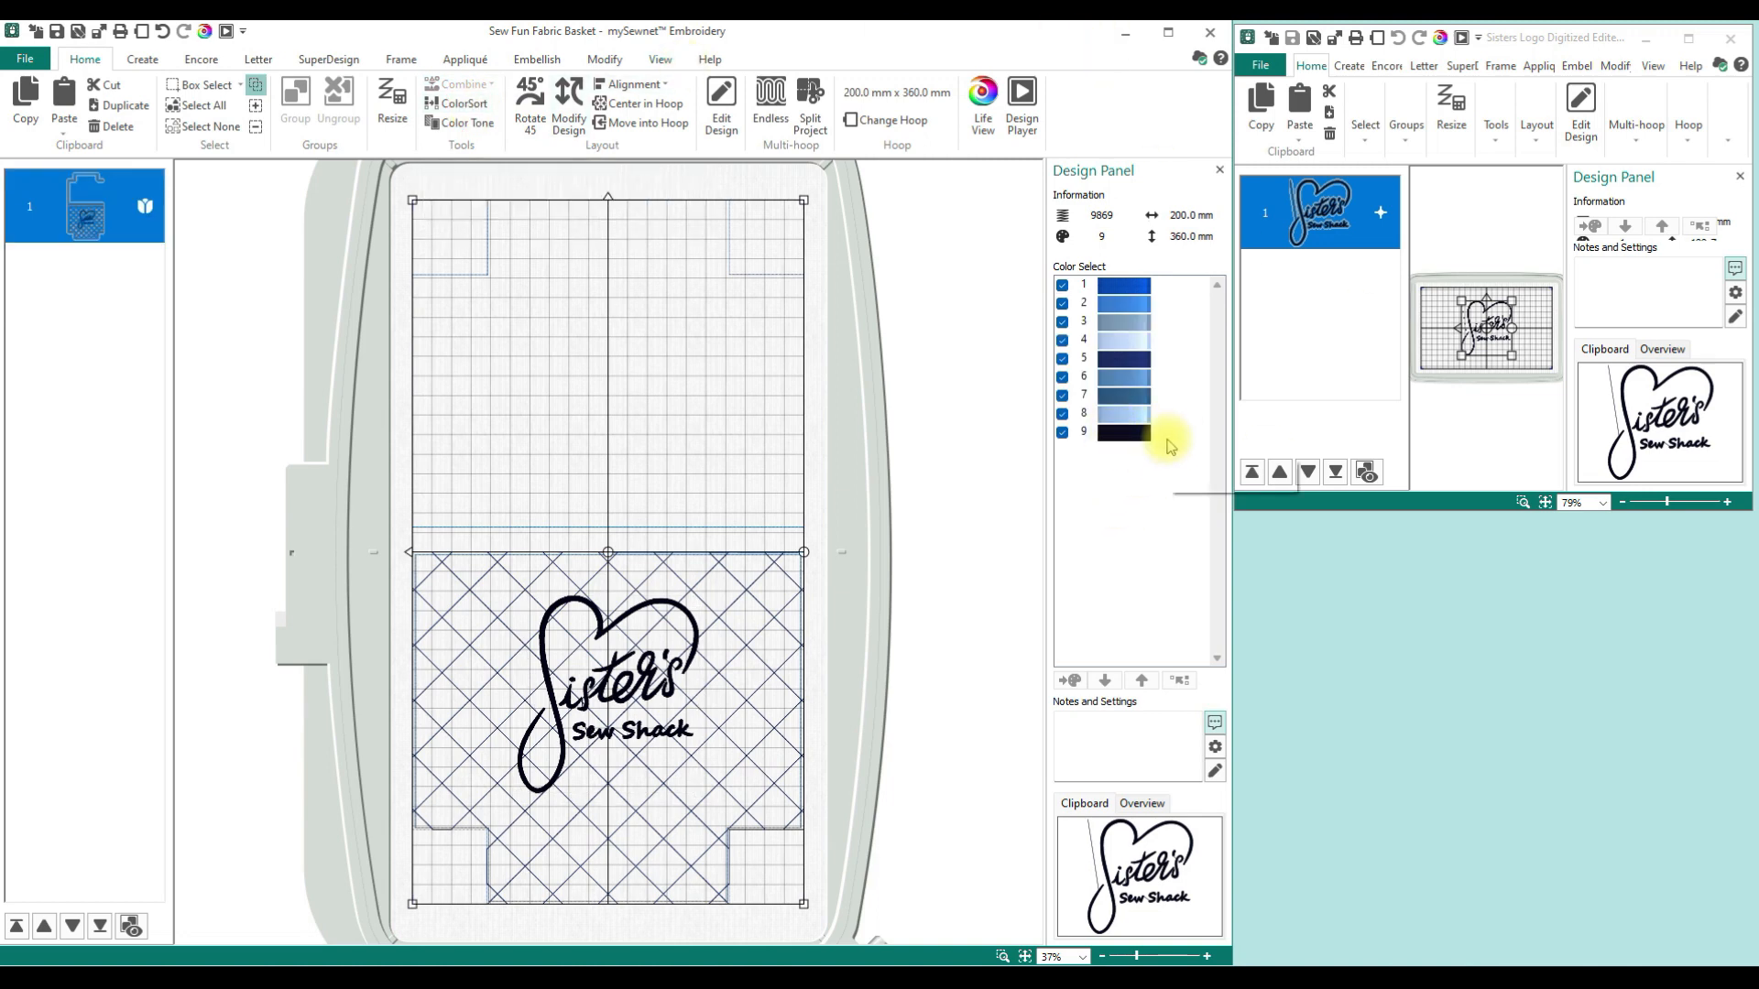
pyautogui.click(617, 60)
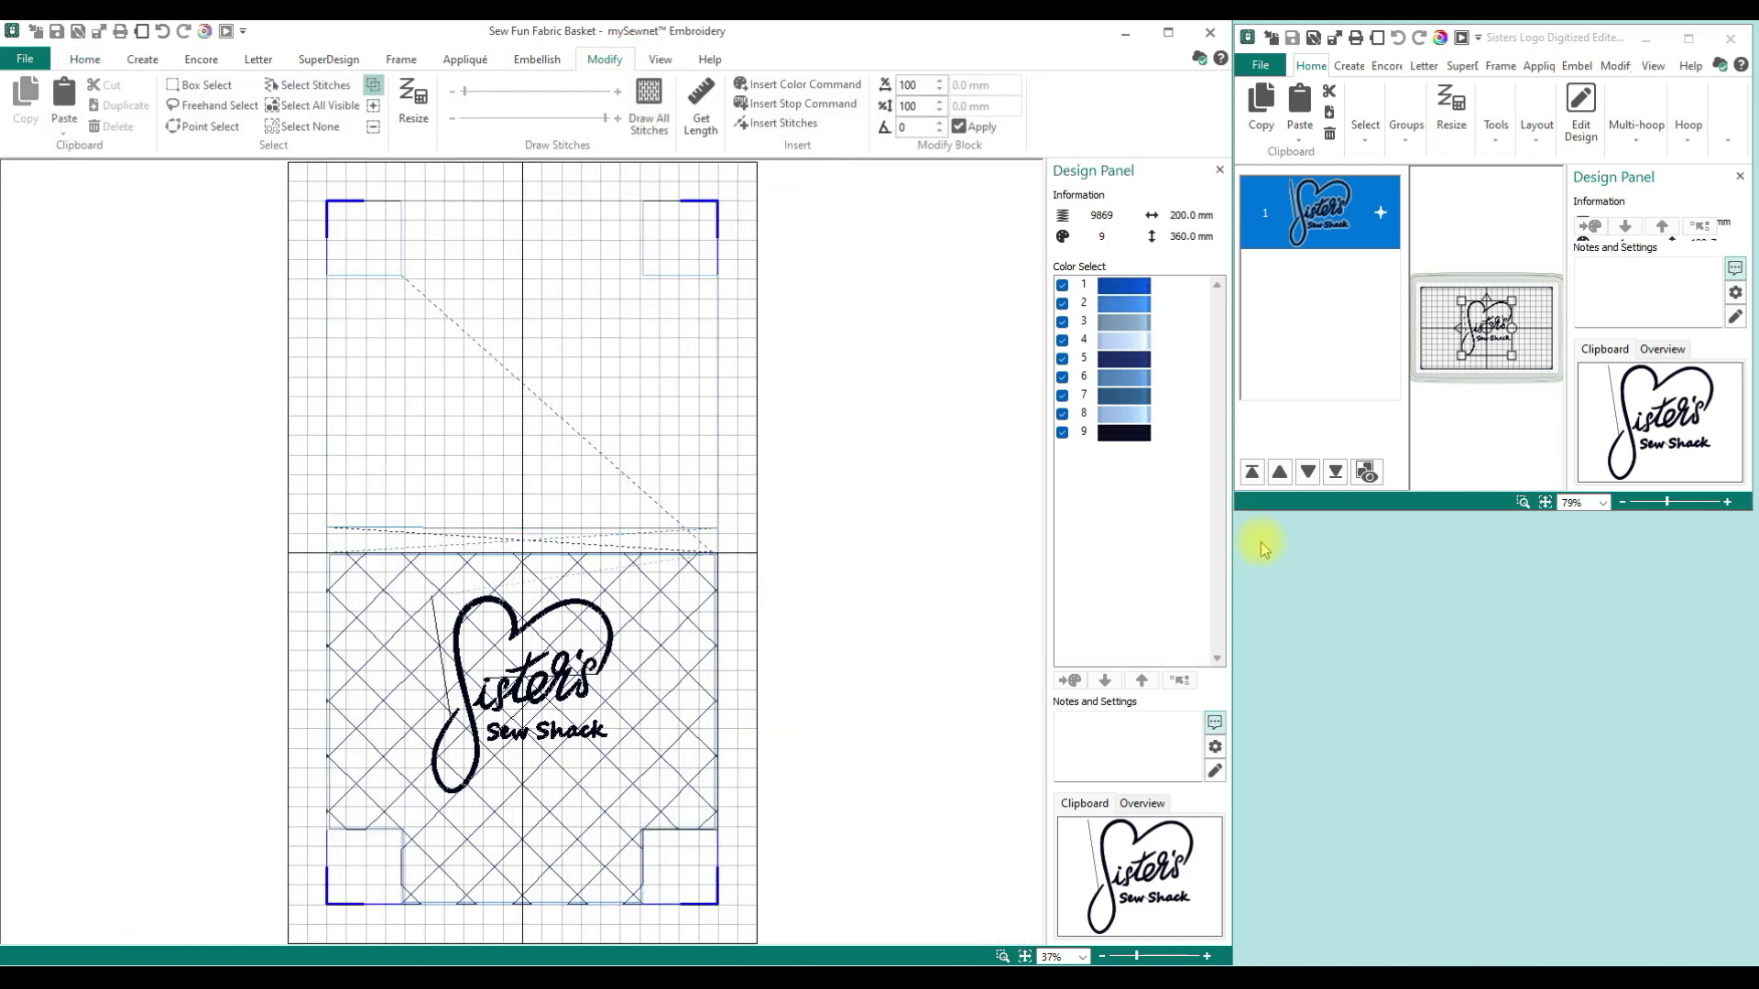
# Step: Hide every color except the quilting color 5
pyautogui.click(1119, 438)
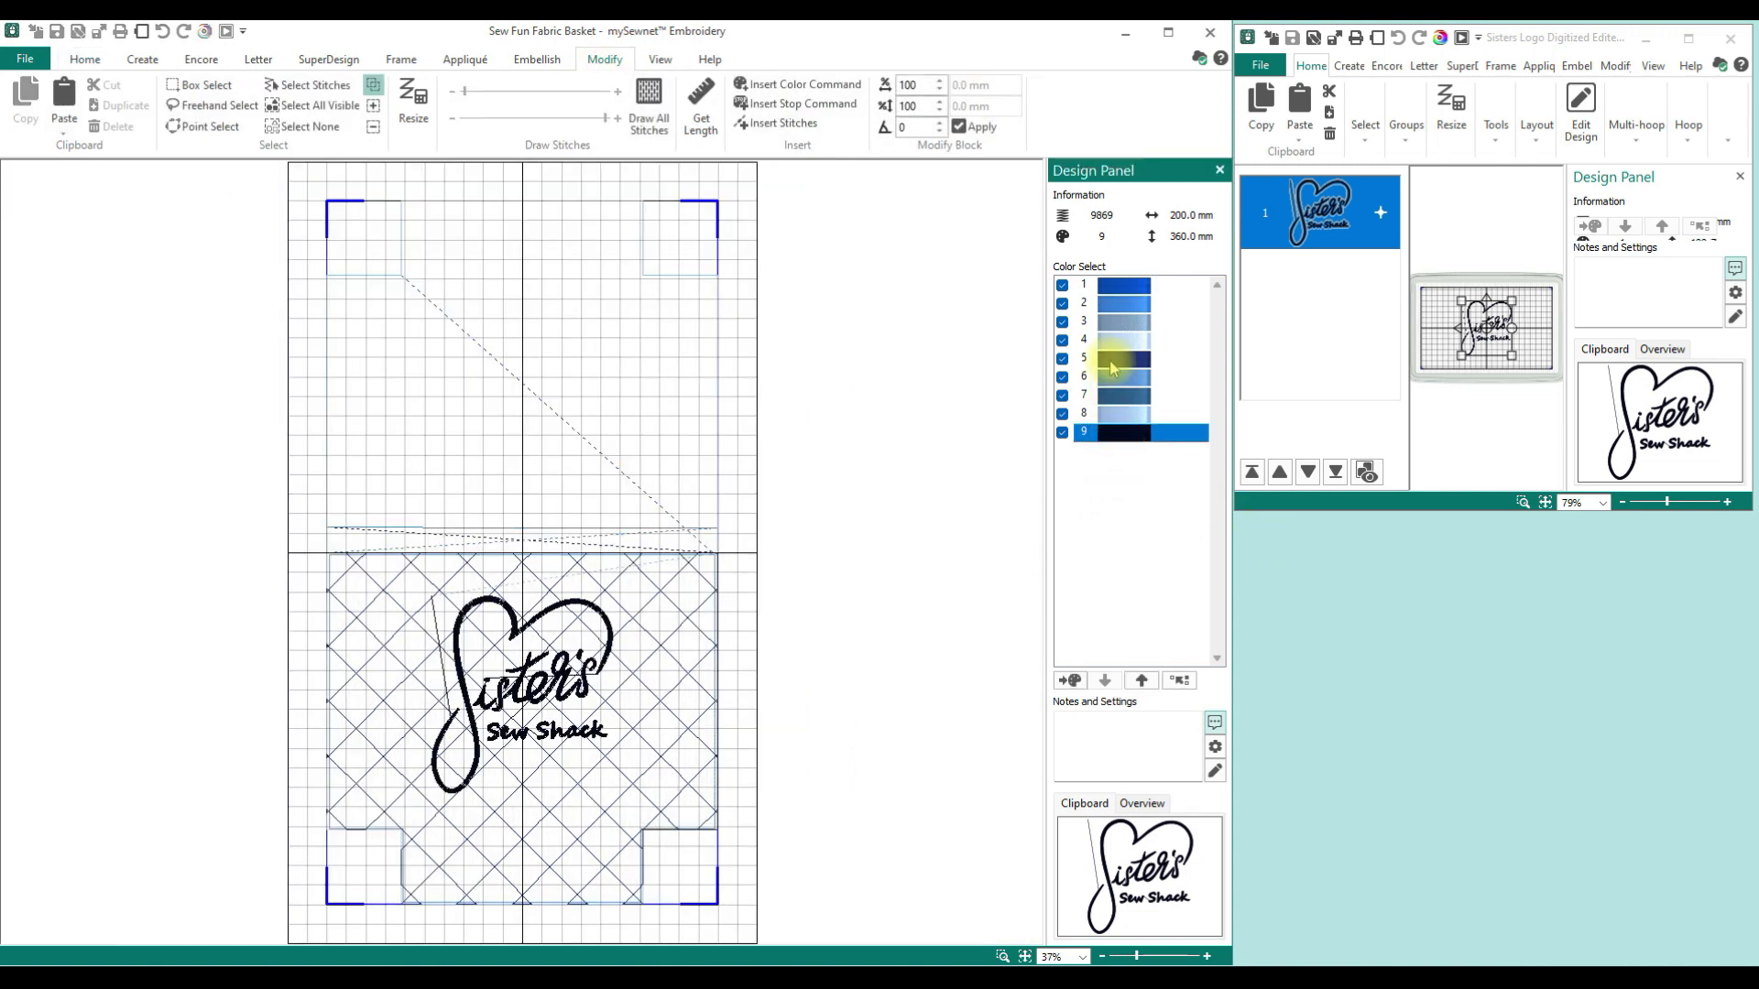
pyautogui.click(1063, 414)
pyautogui.click(1062, 395)
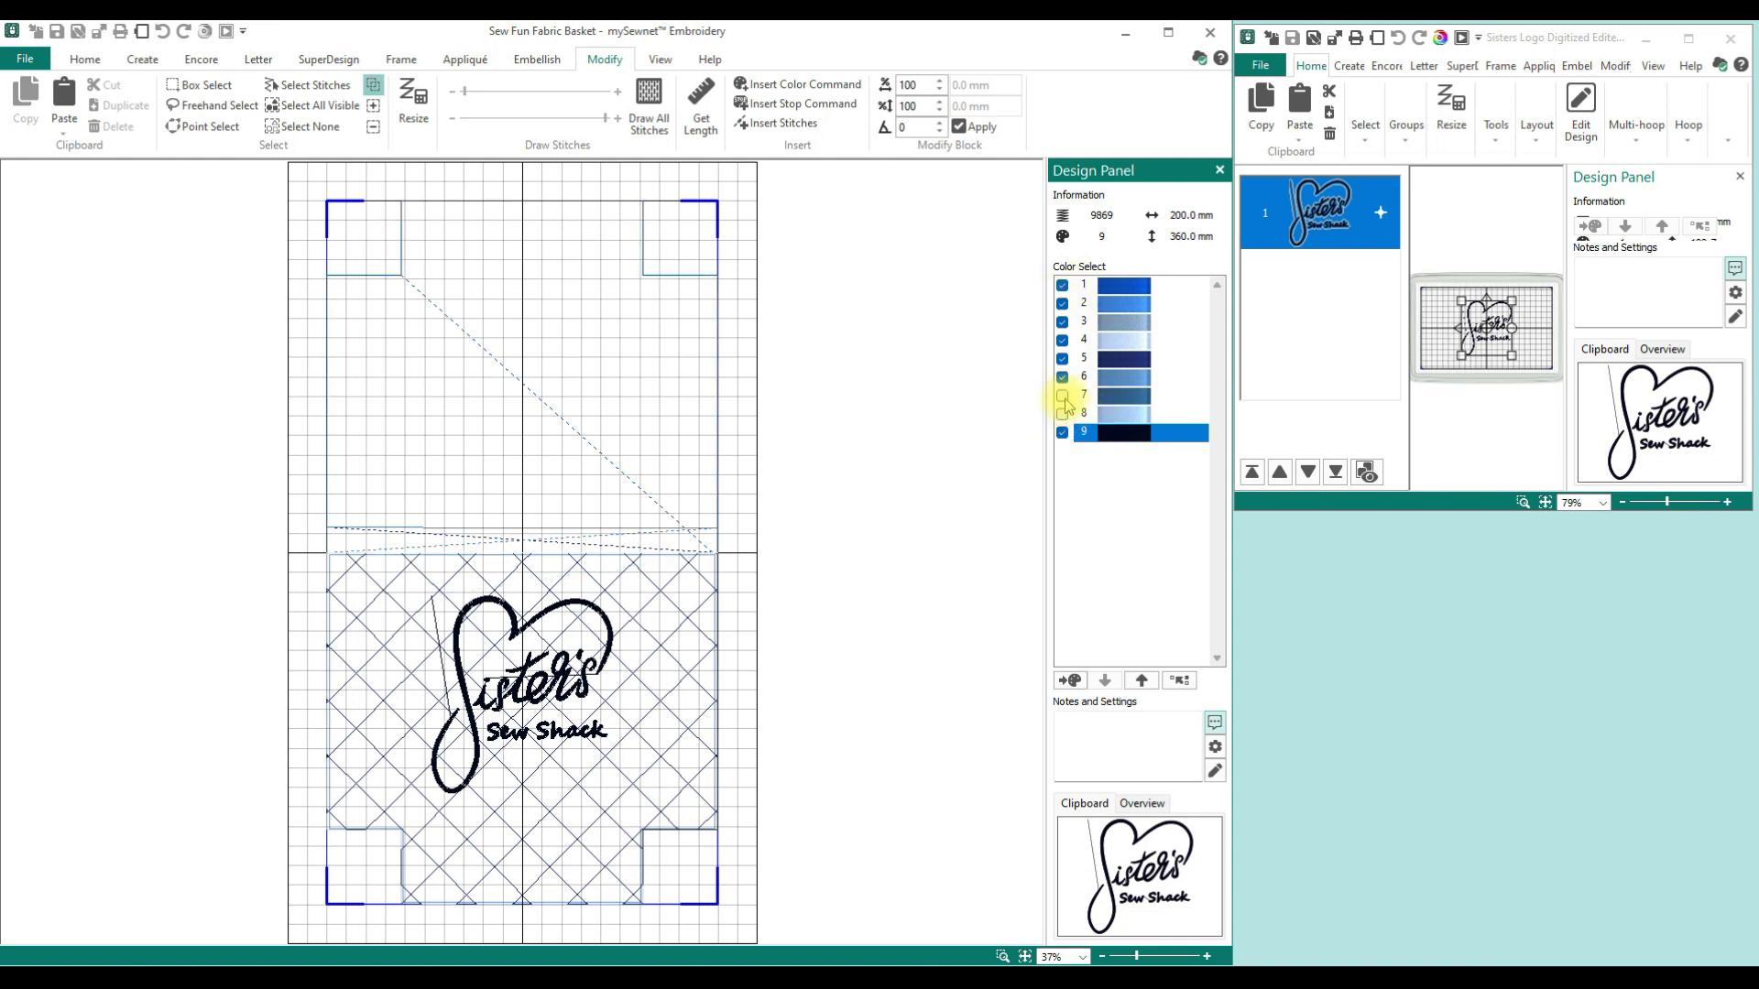
pyautogui.click(1063, 377)
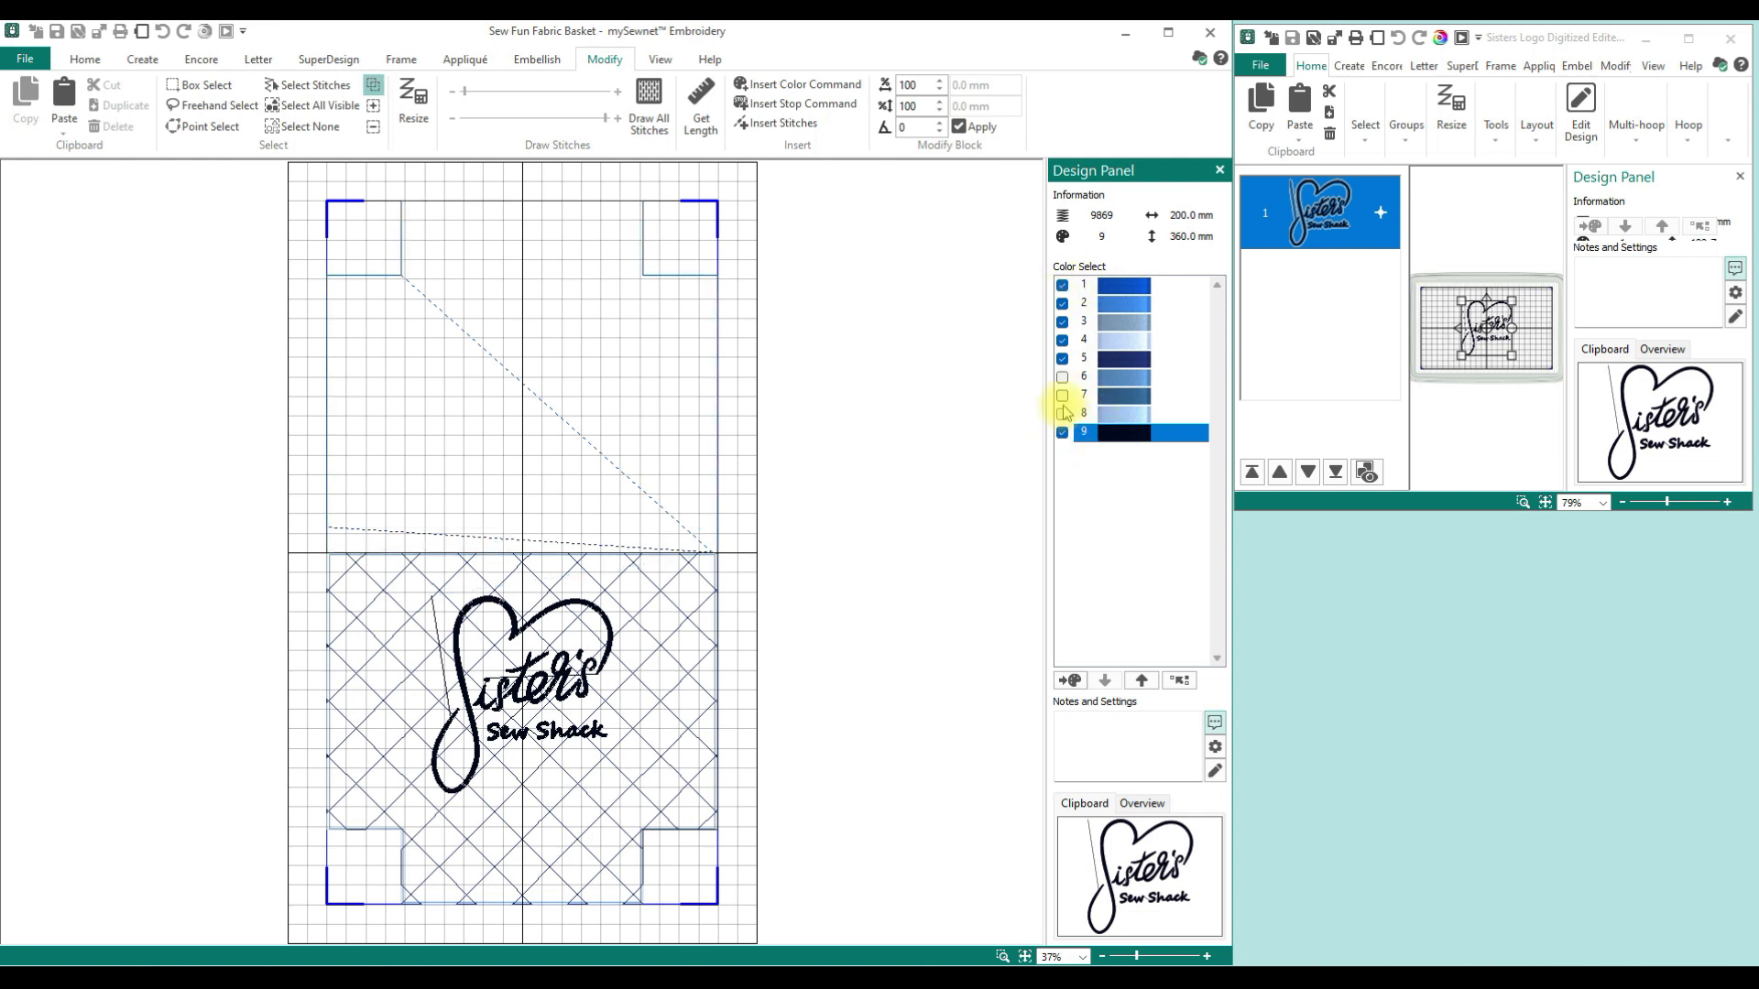
pyautogui.click(1064, 359)
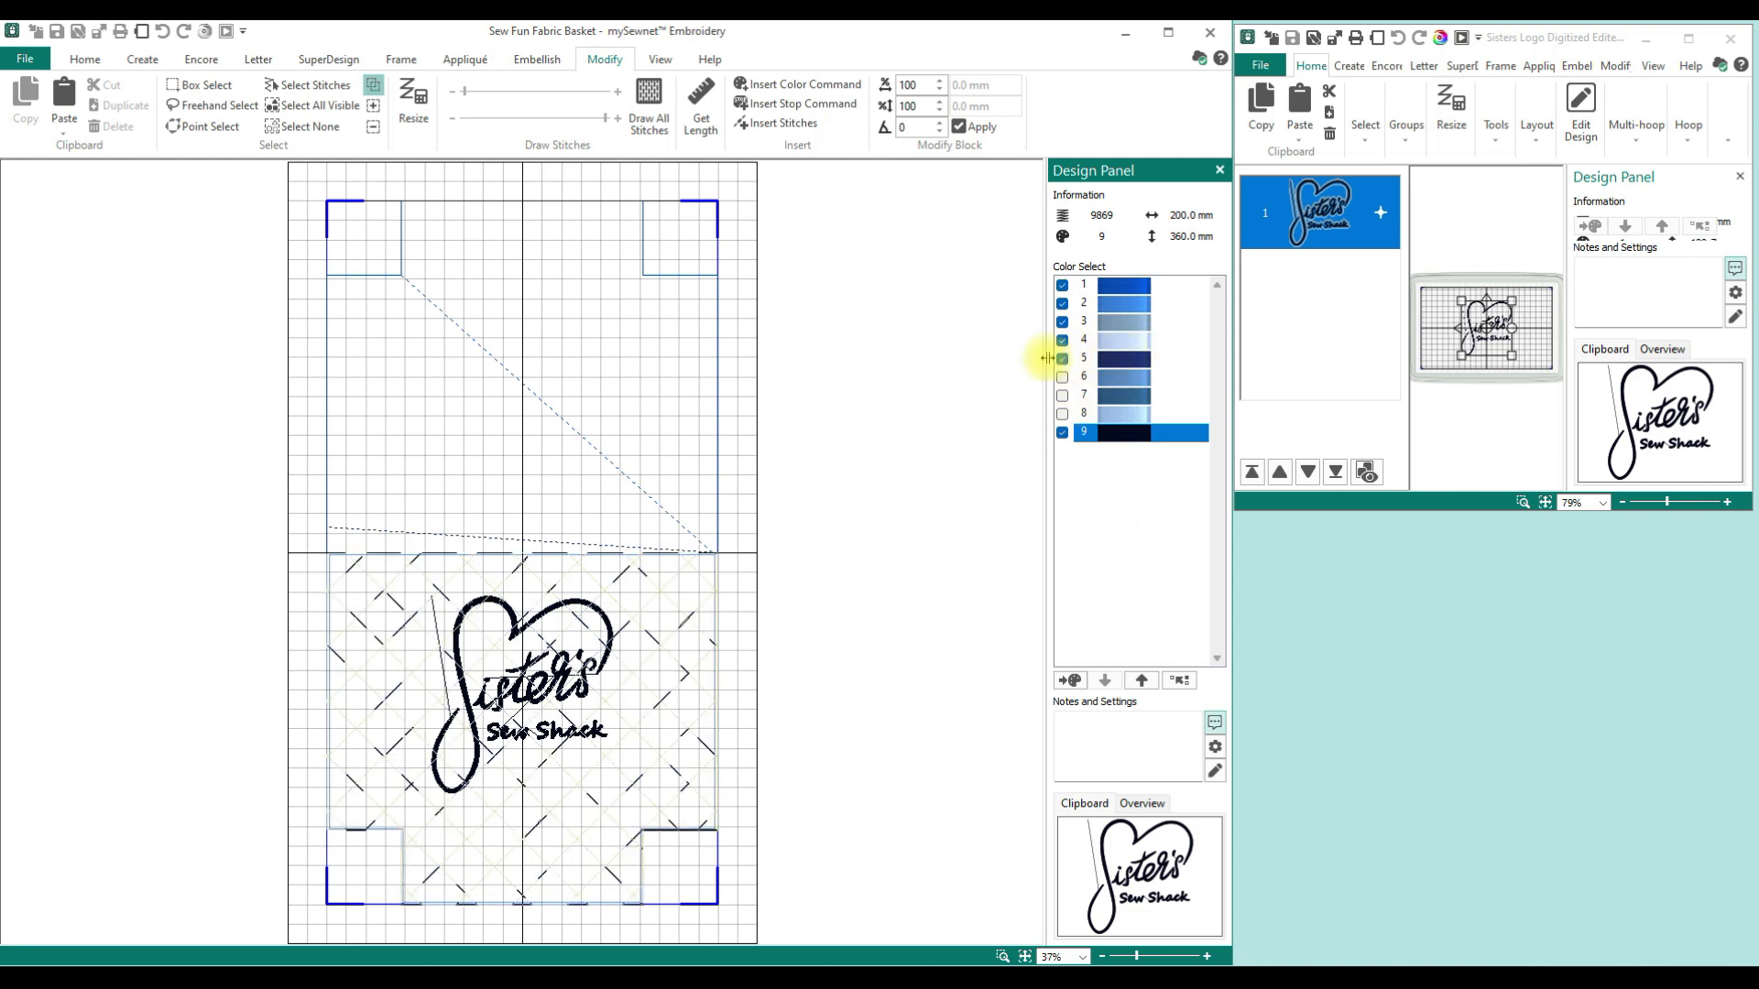
pyautogui.click(1062, 341)
pyautogui.click(1061, 321)
pyautogui.click(1062, 303)
pyautogui.click(1061, 285)
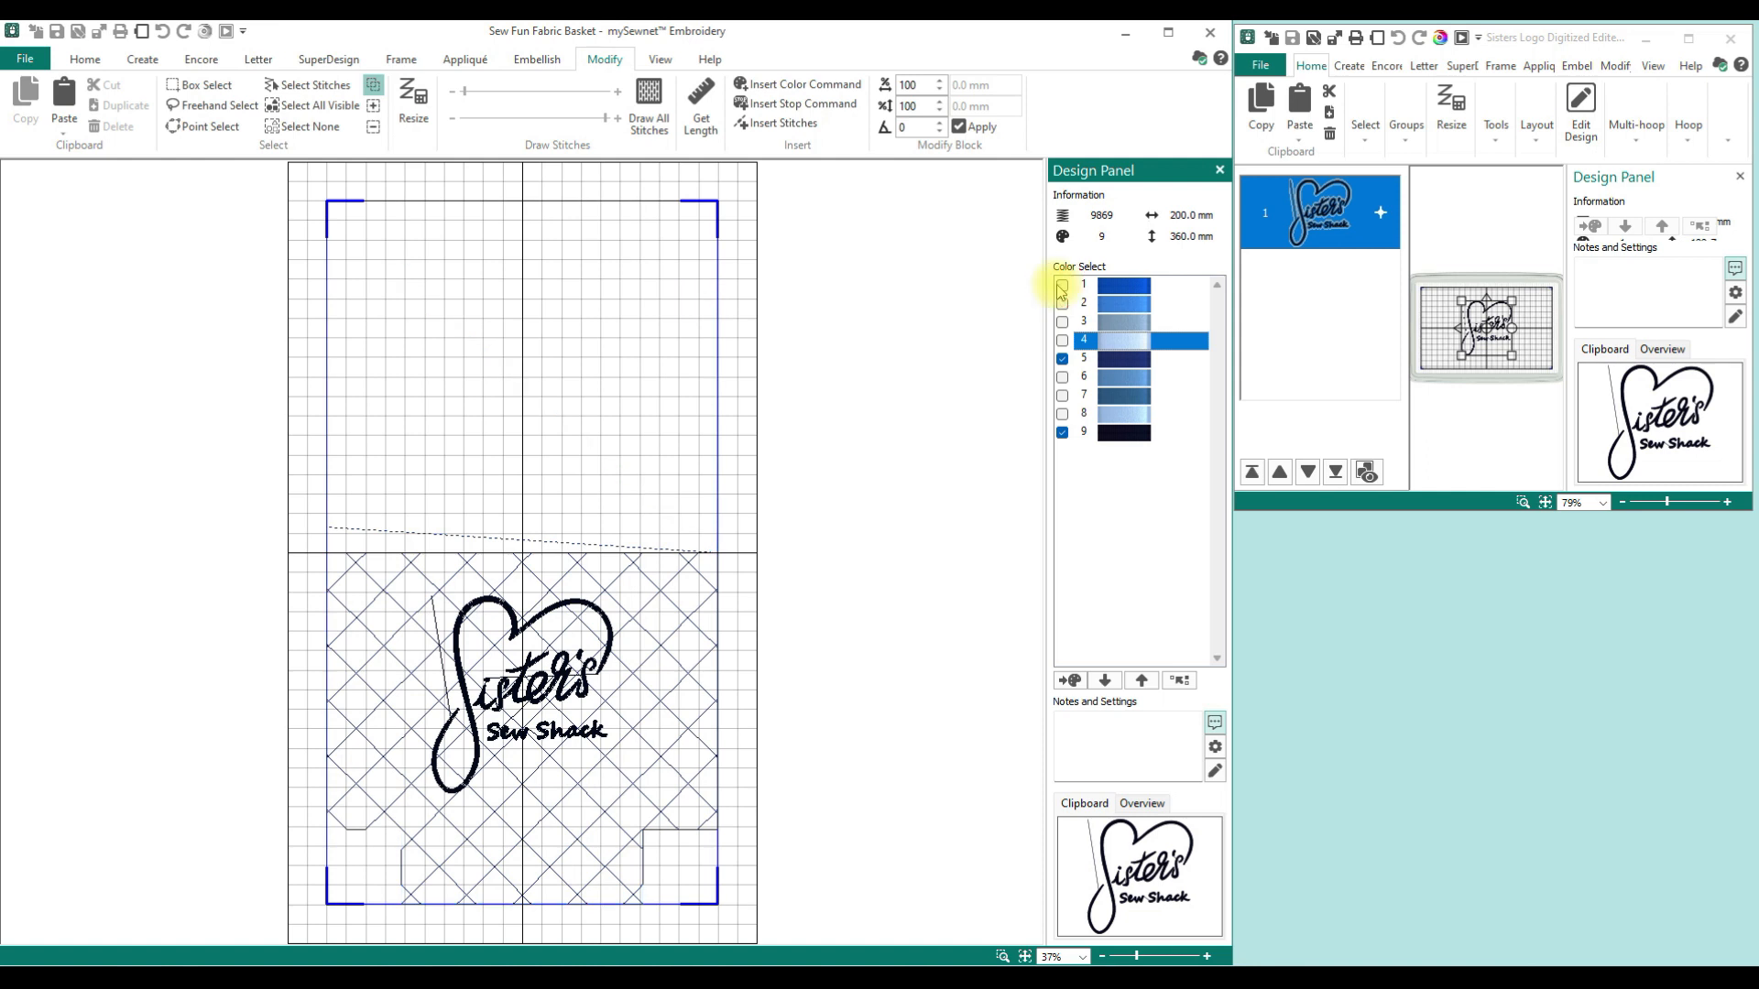
pyautogui.click(1062, 432)
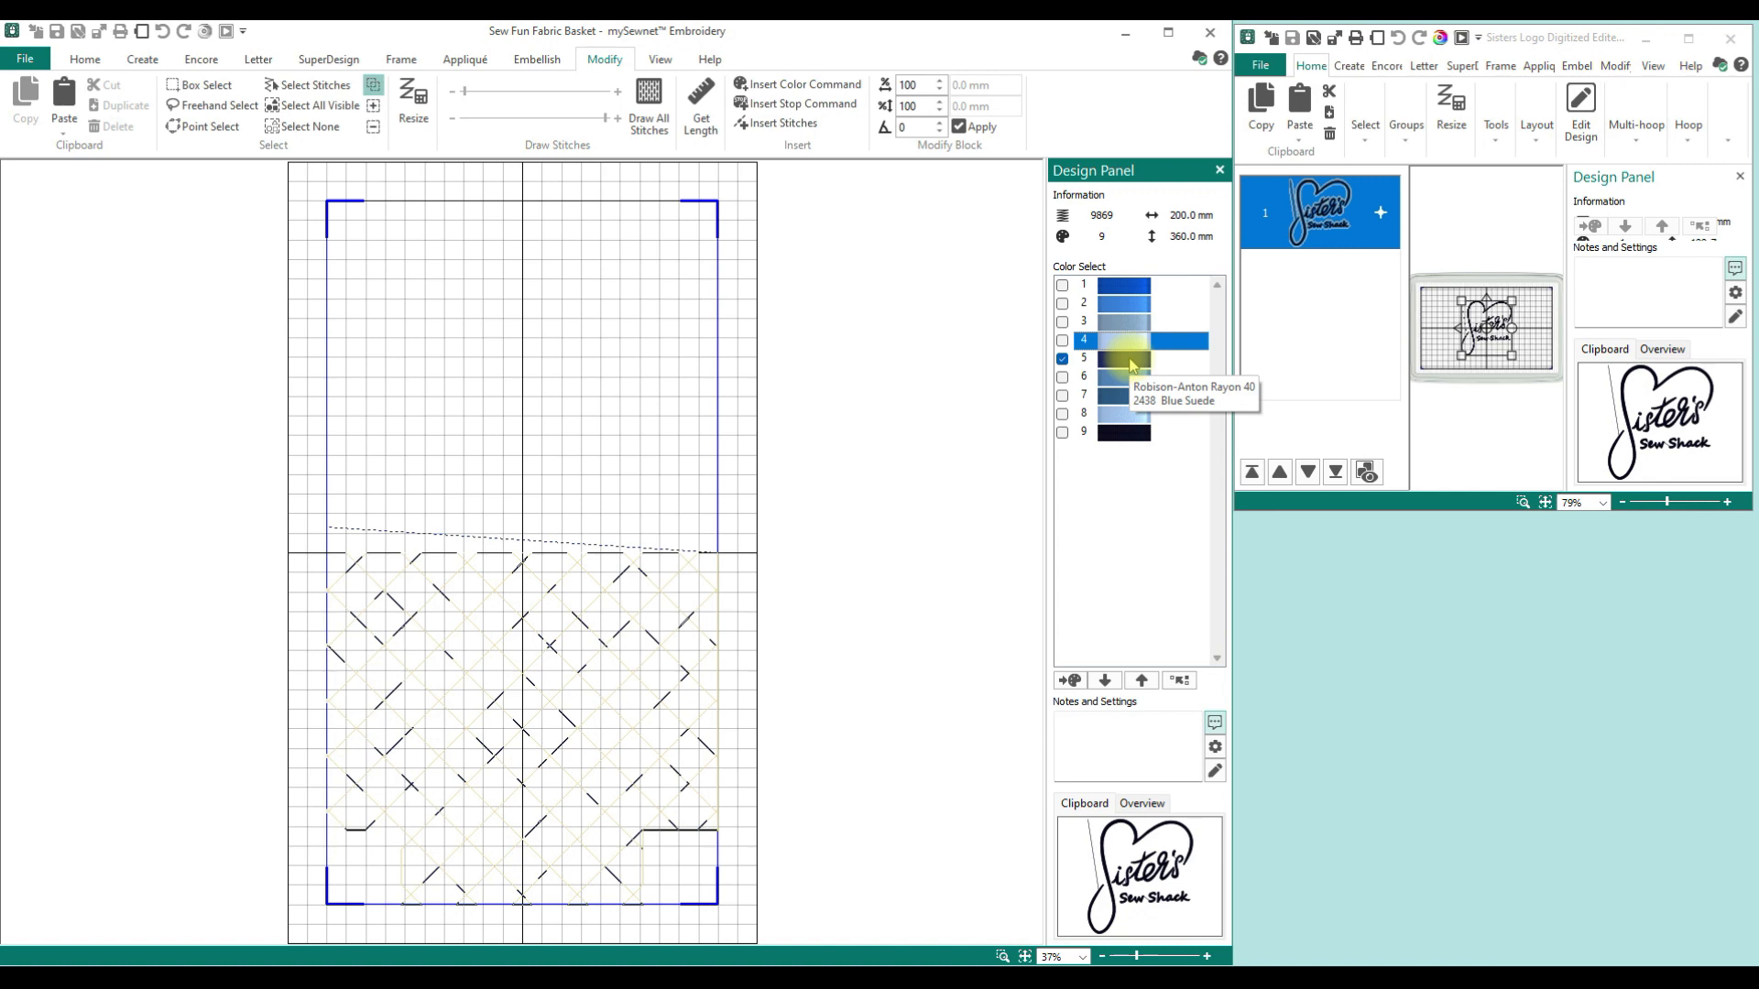
# Step: Move the black logo color up the stitch order to position 6, directly after the quilting color
pyautogui.click(1129, 434)
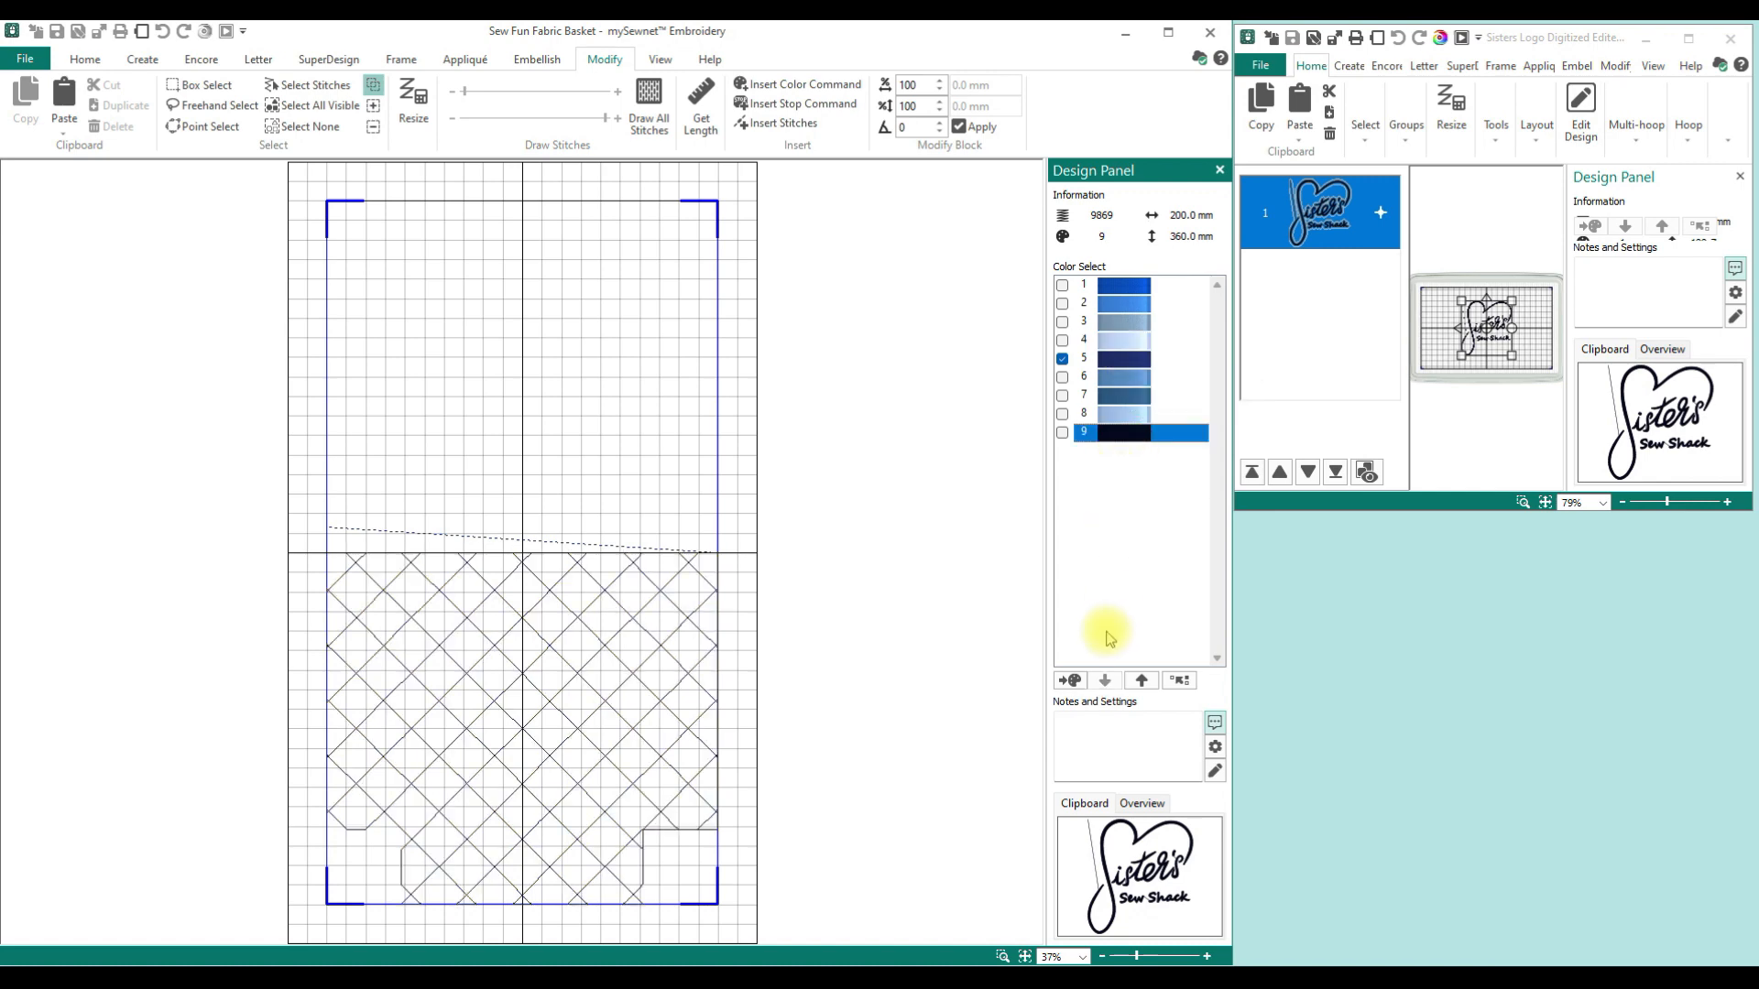
pyautogui.click(1140, 682)
pyautogui.click(1141, 681)
pyautogui.click(1140, 682)
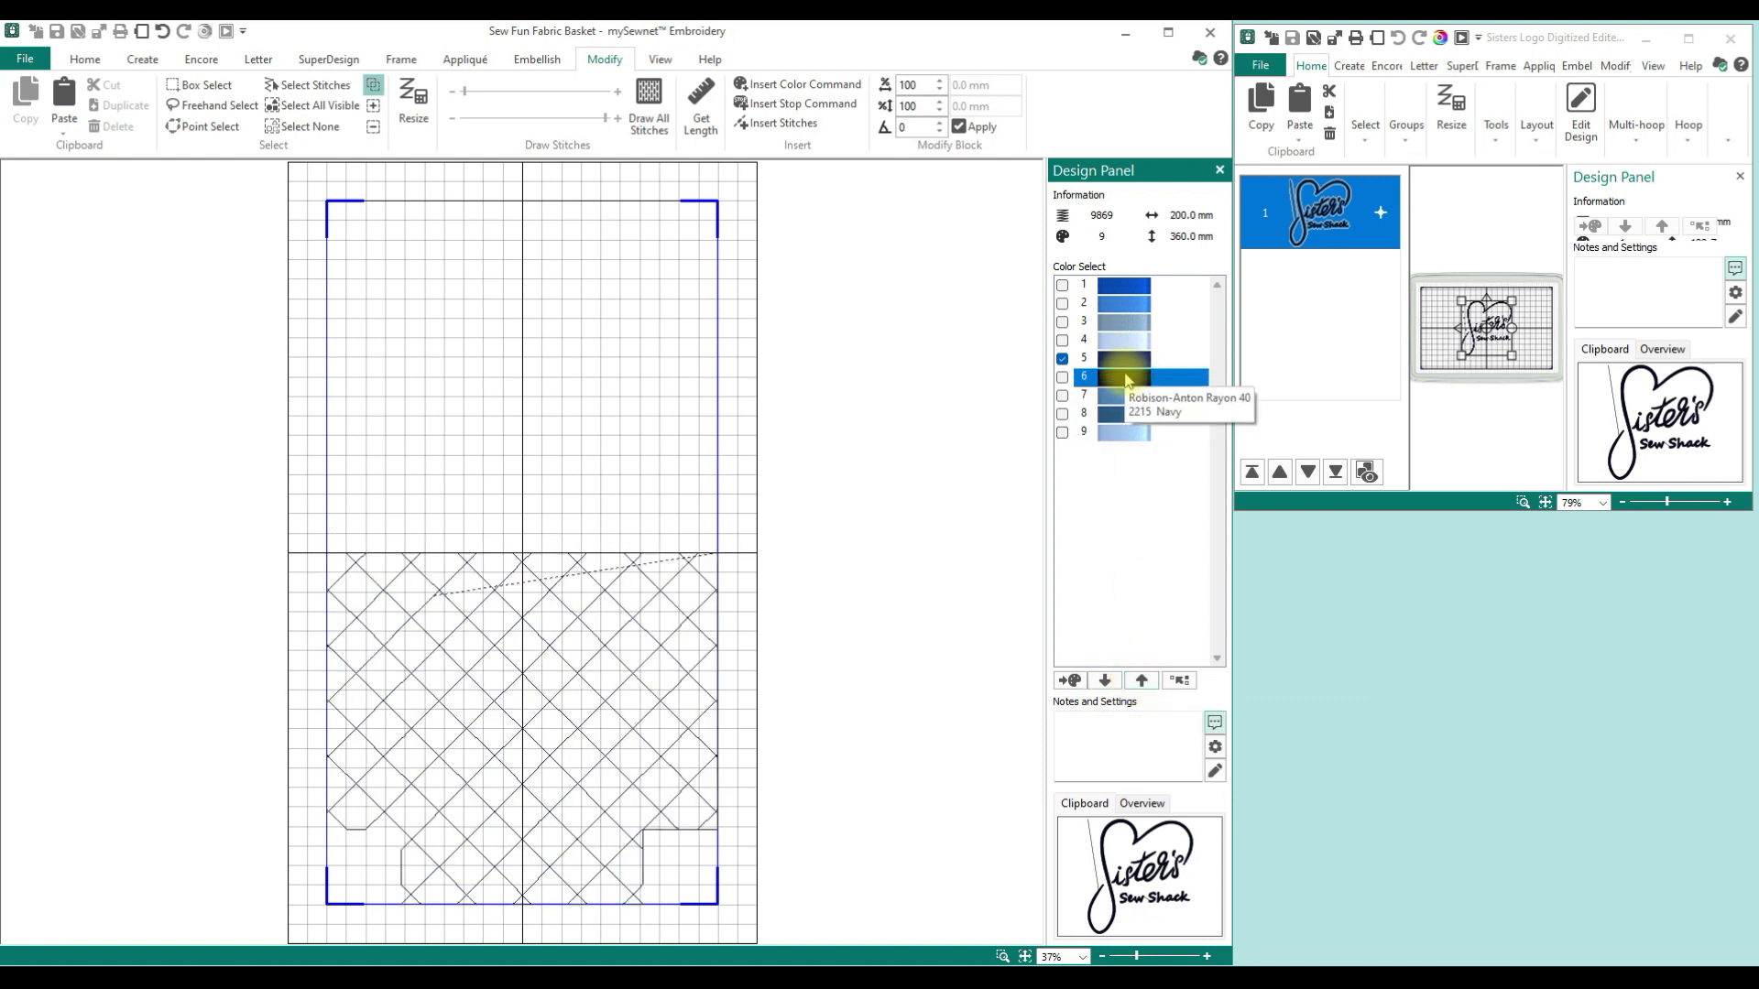
# Step: Make colors 6 to 9 visible again and return to the full hoop view
pyautogui.click(1061, 377)
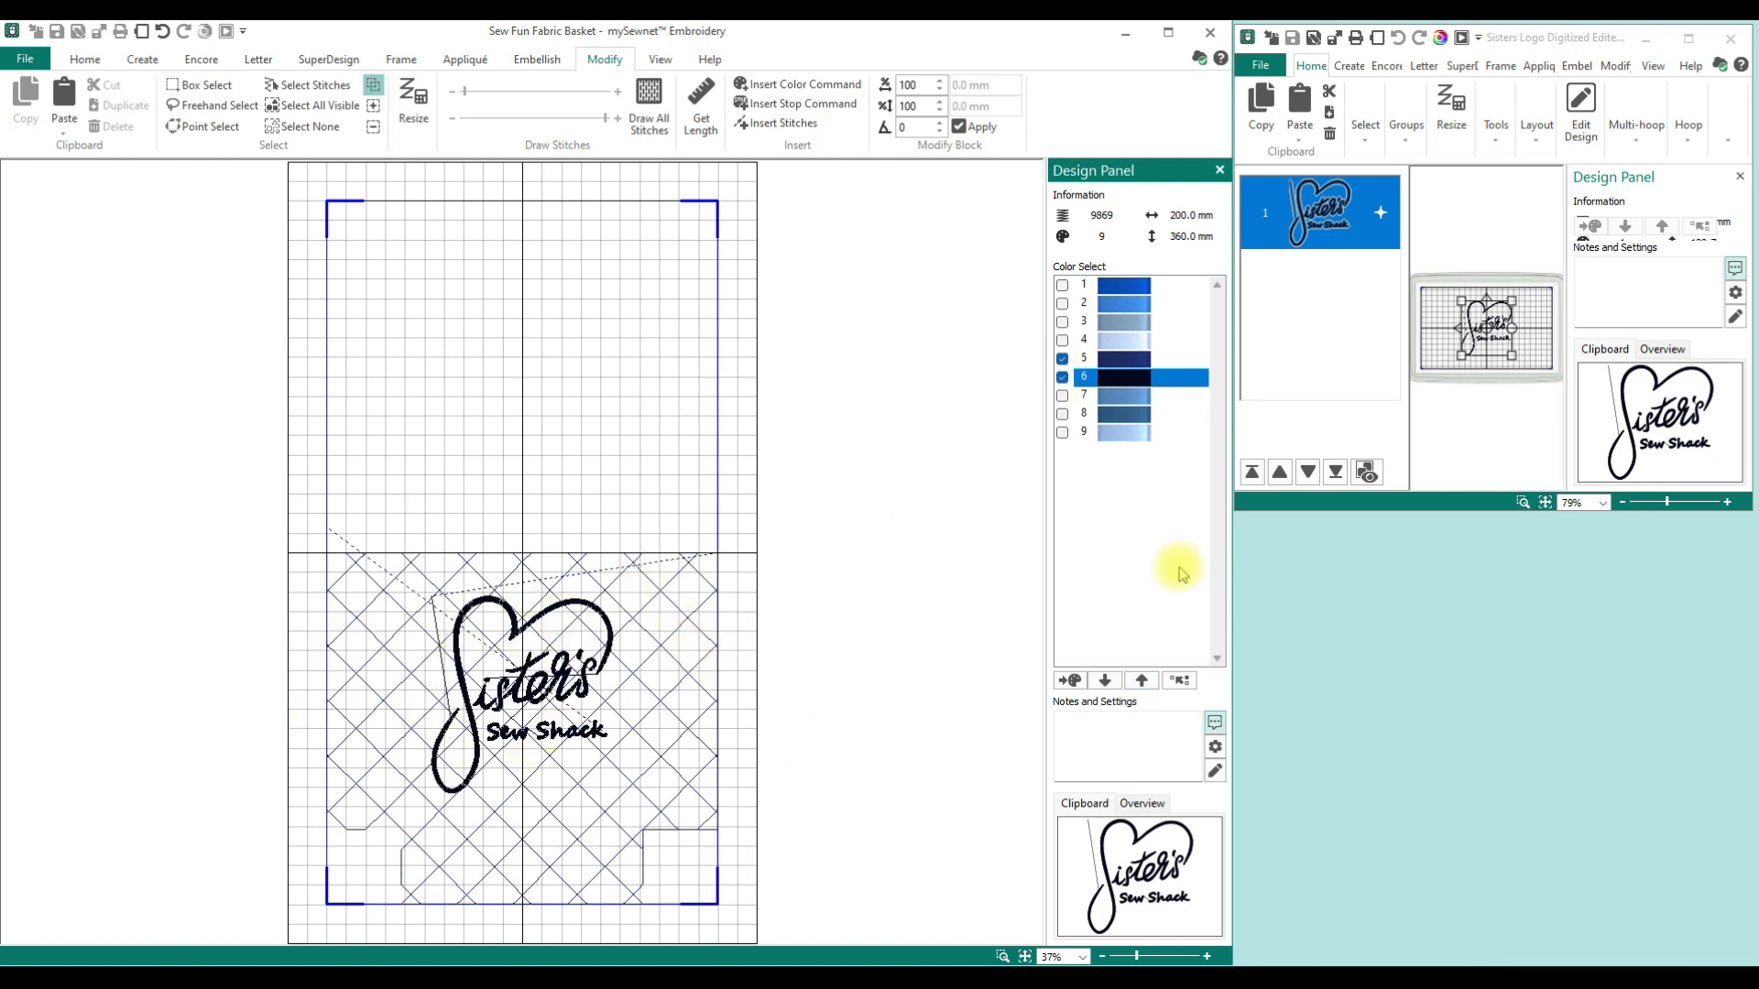
pyautogui.click(1061, 395)
pyautogui.click(1062, 414)
pyautogui.click(1062, 432)
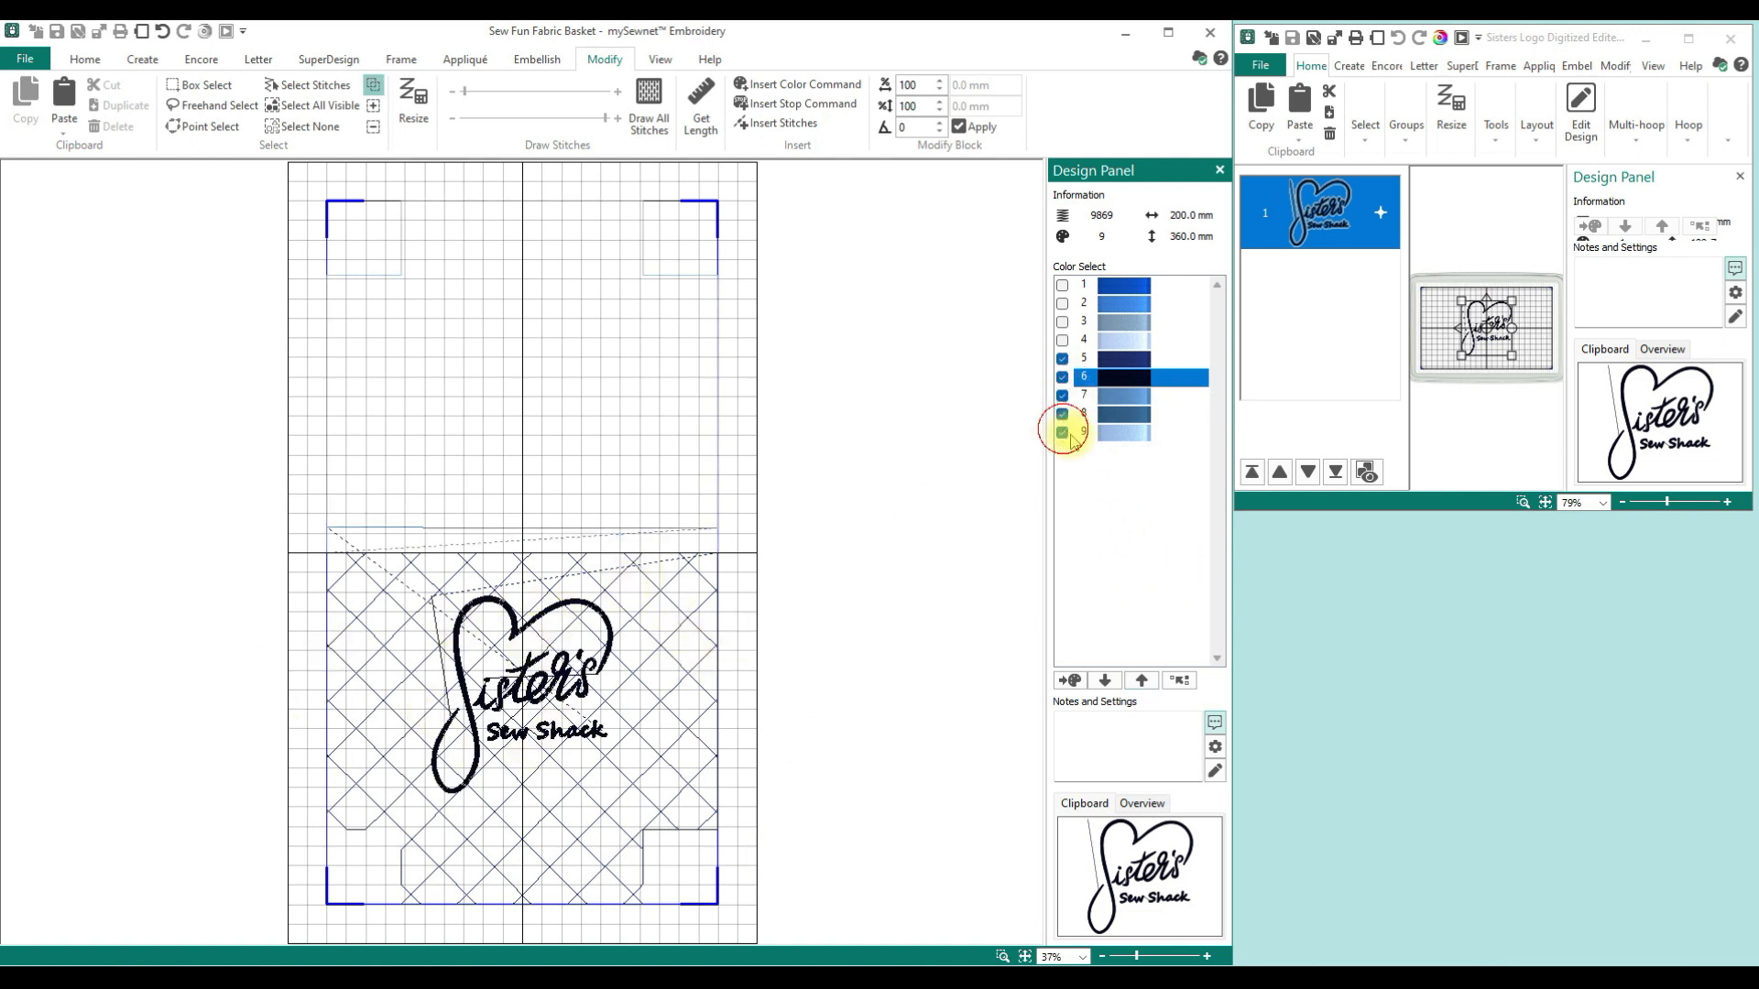
pyautogui.click(85, 59)
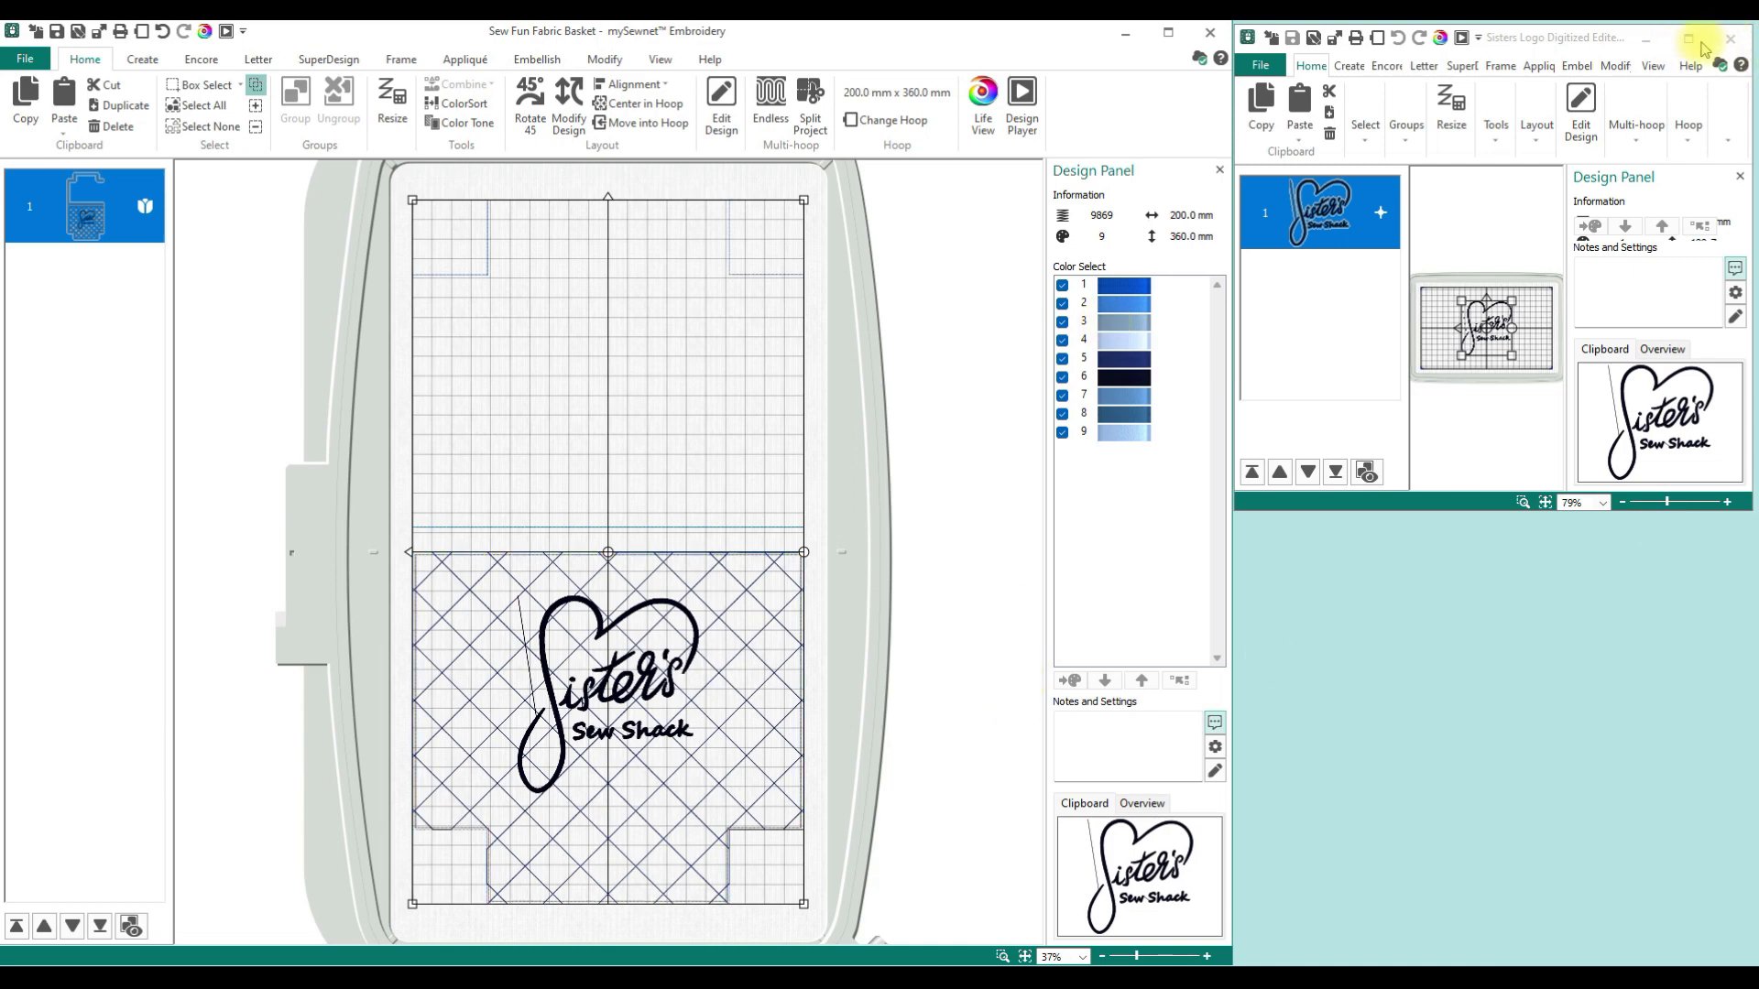
# Step: Close the separate logo design and maximize the fabric basket window
pyautogui.click(1730, 38)
pyautogui.click(1168, 32)
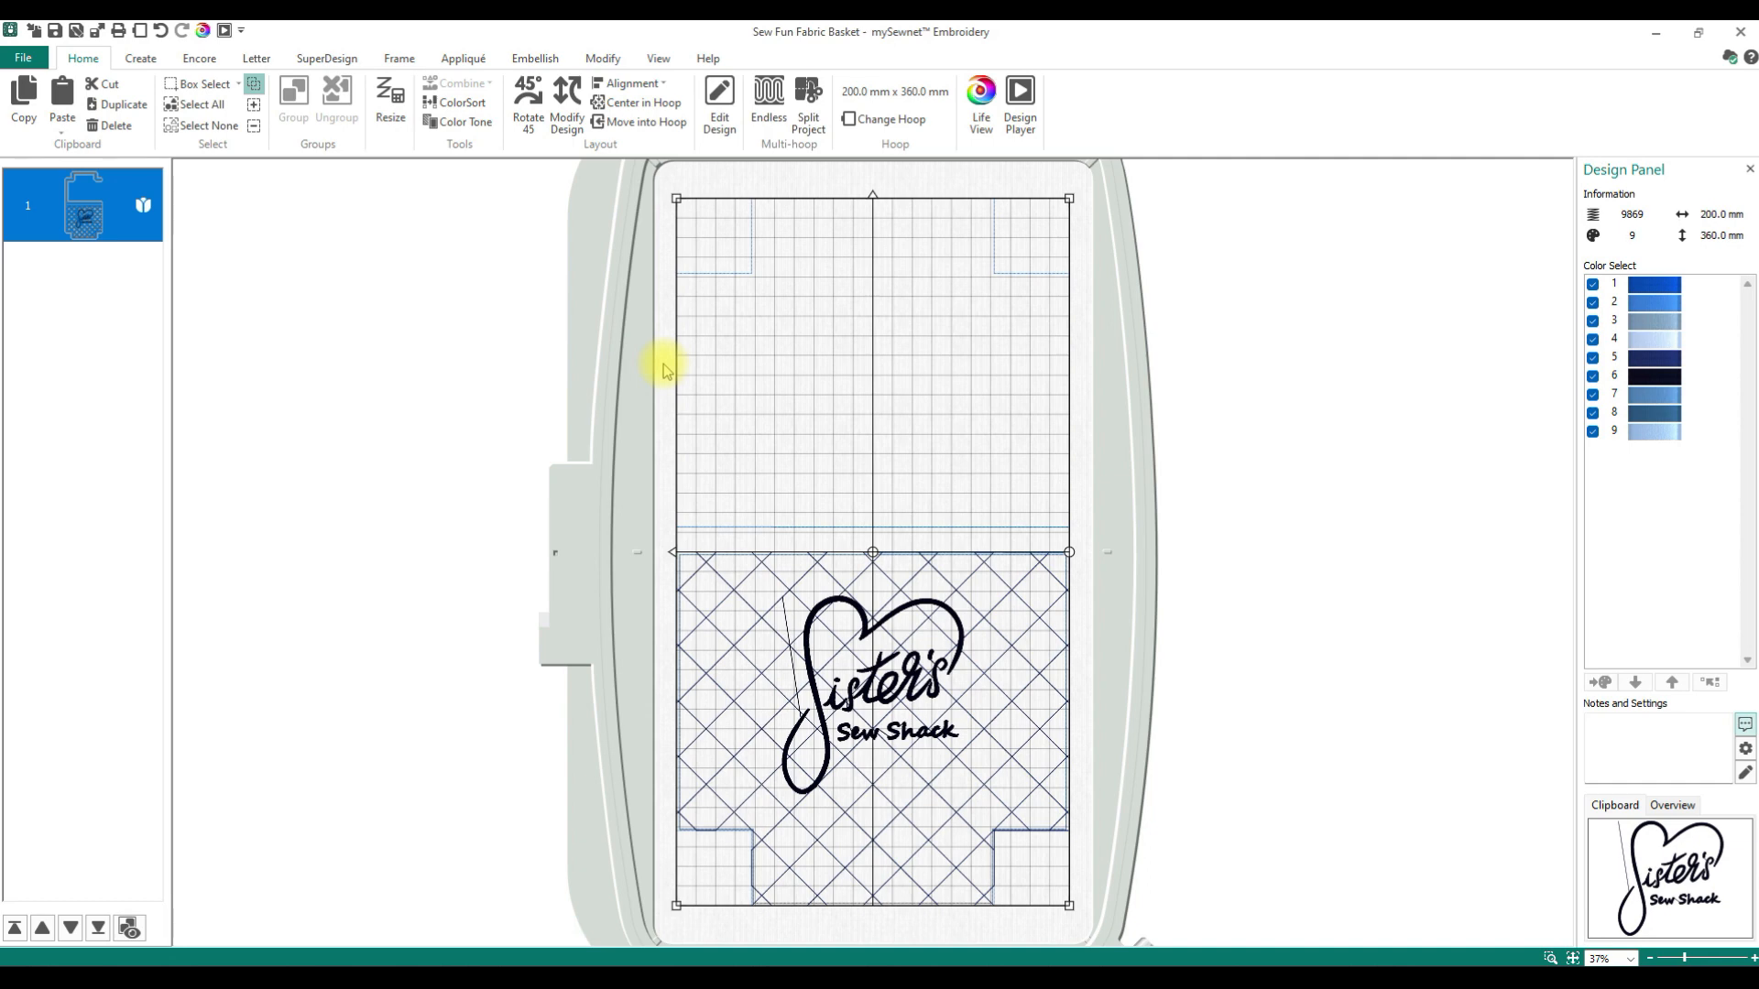
pyautogui.click(602, 61)
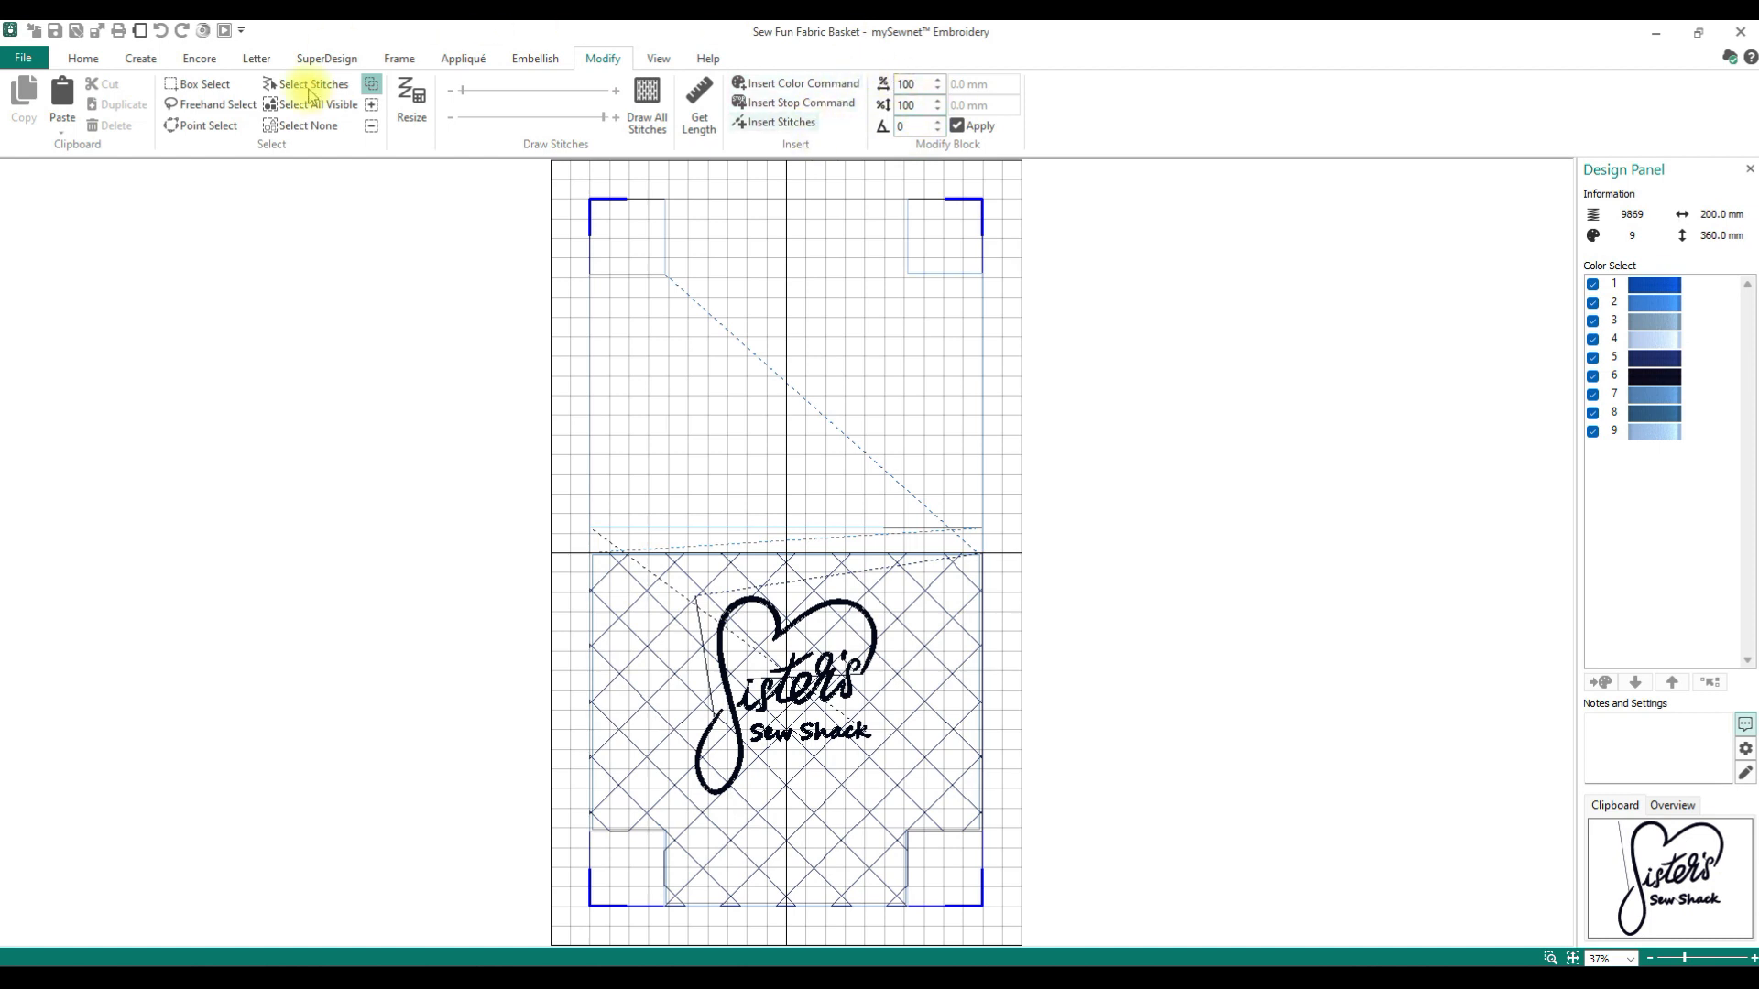
pyautogui.click(141, 60)
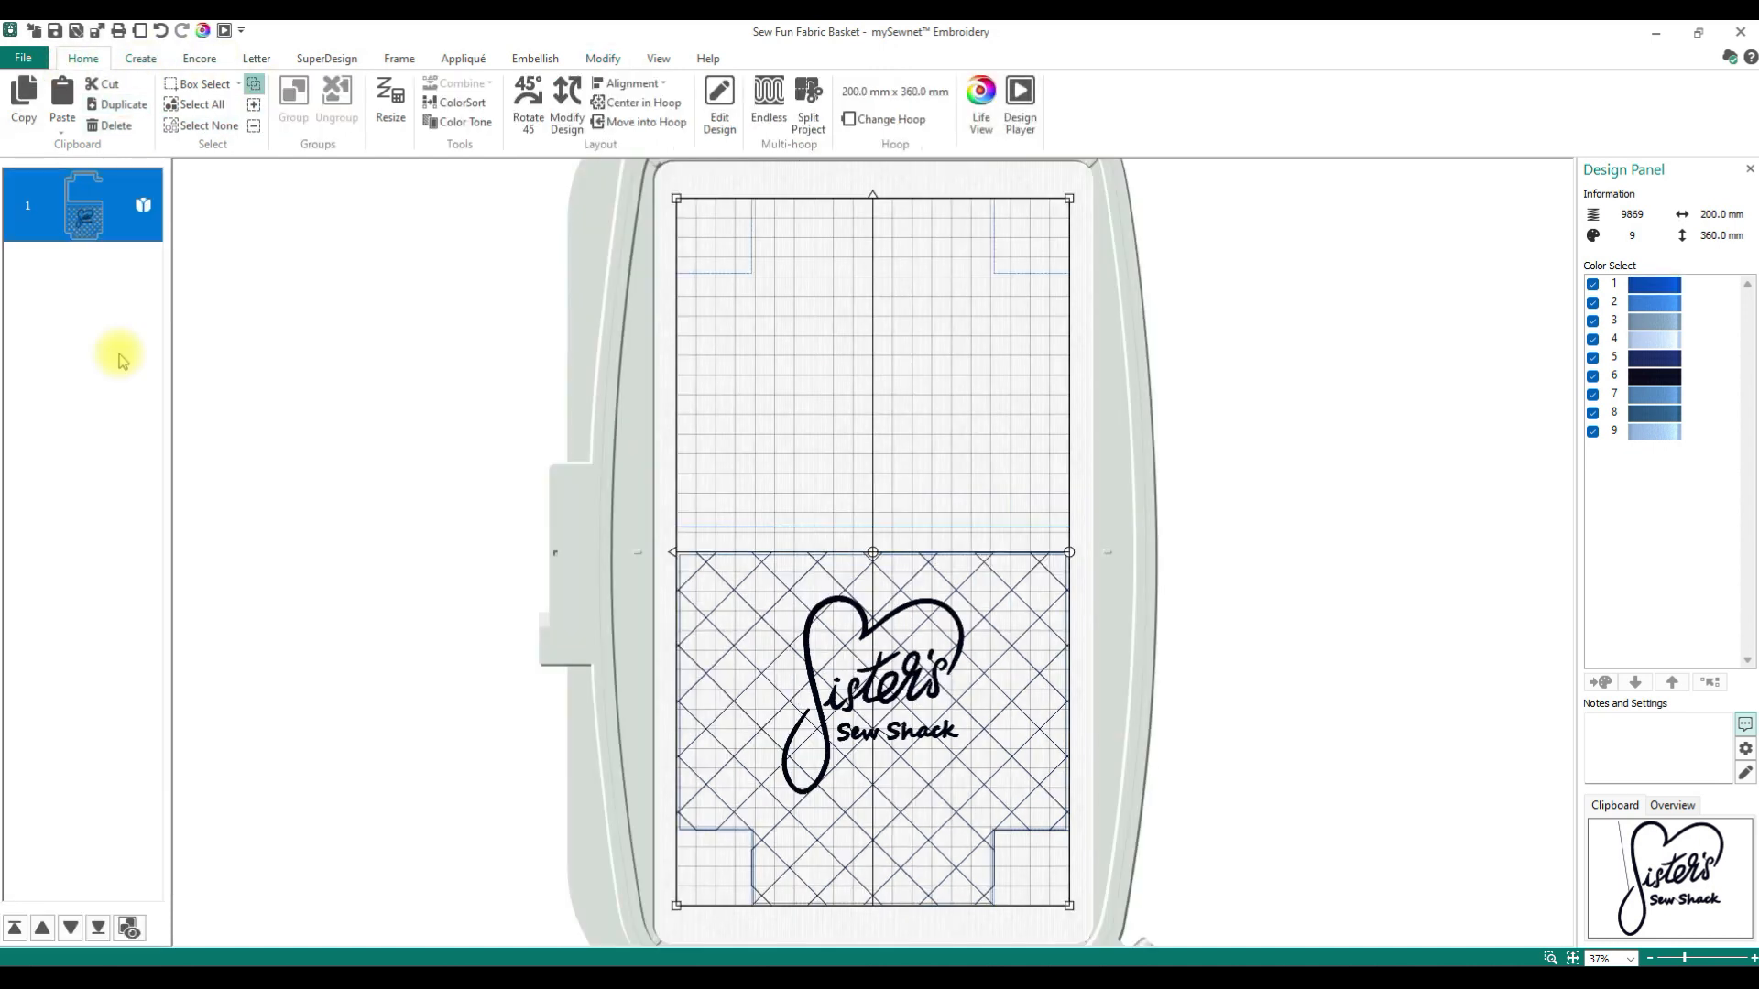
# Step: Open the combined design in the Stitch Editor and select the full basket outline as an object
pyautogui.rightClick(147, 206)
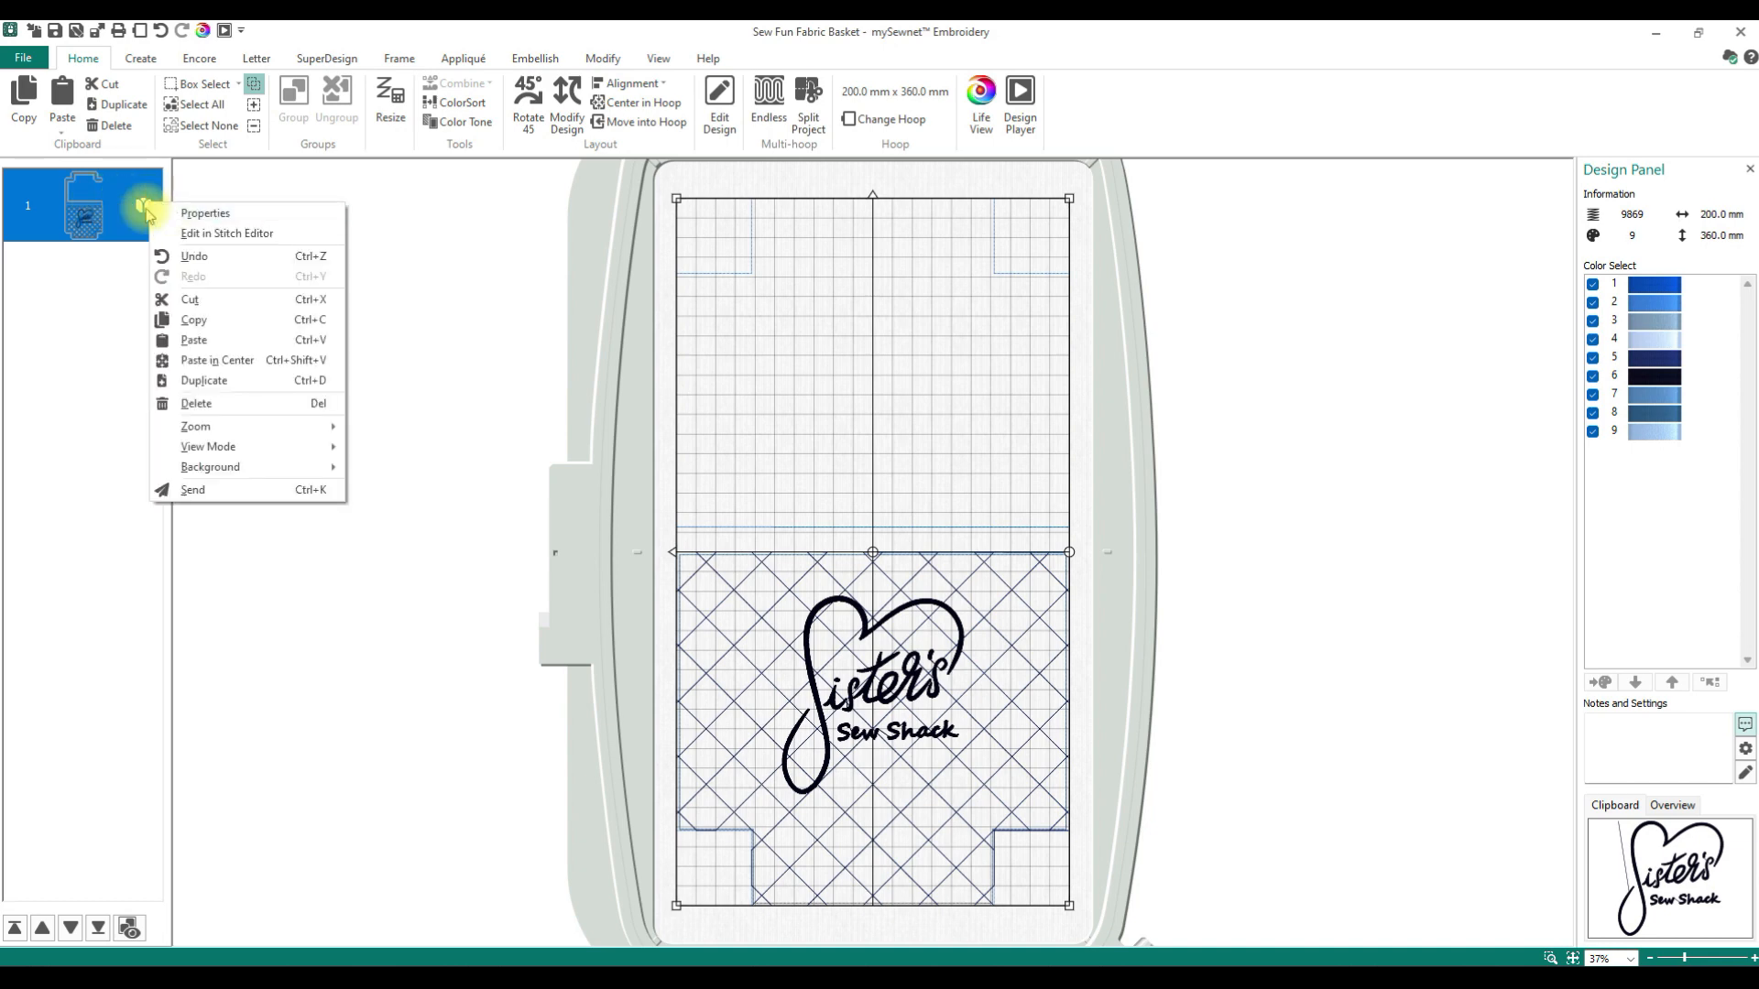
pyautogui.click(230, 235)
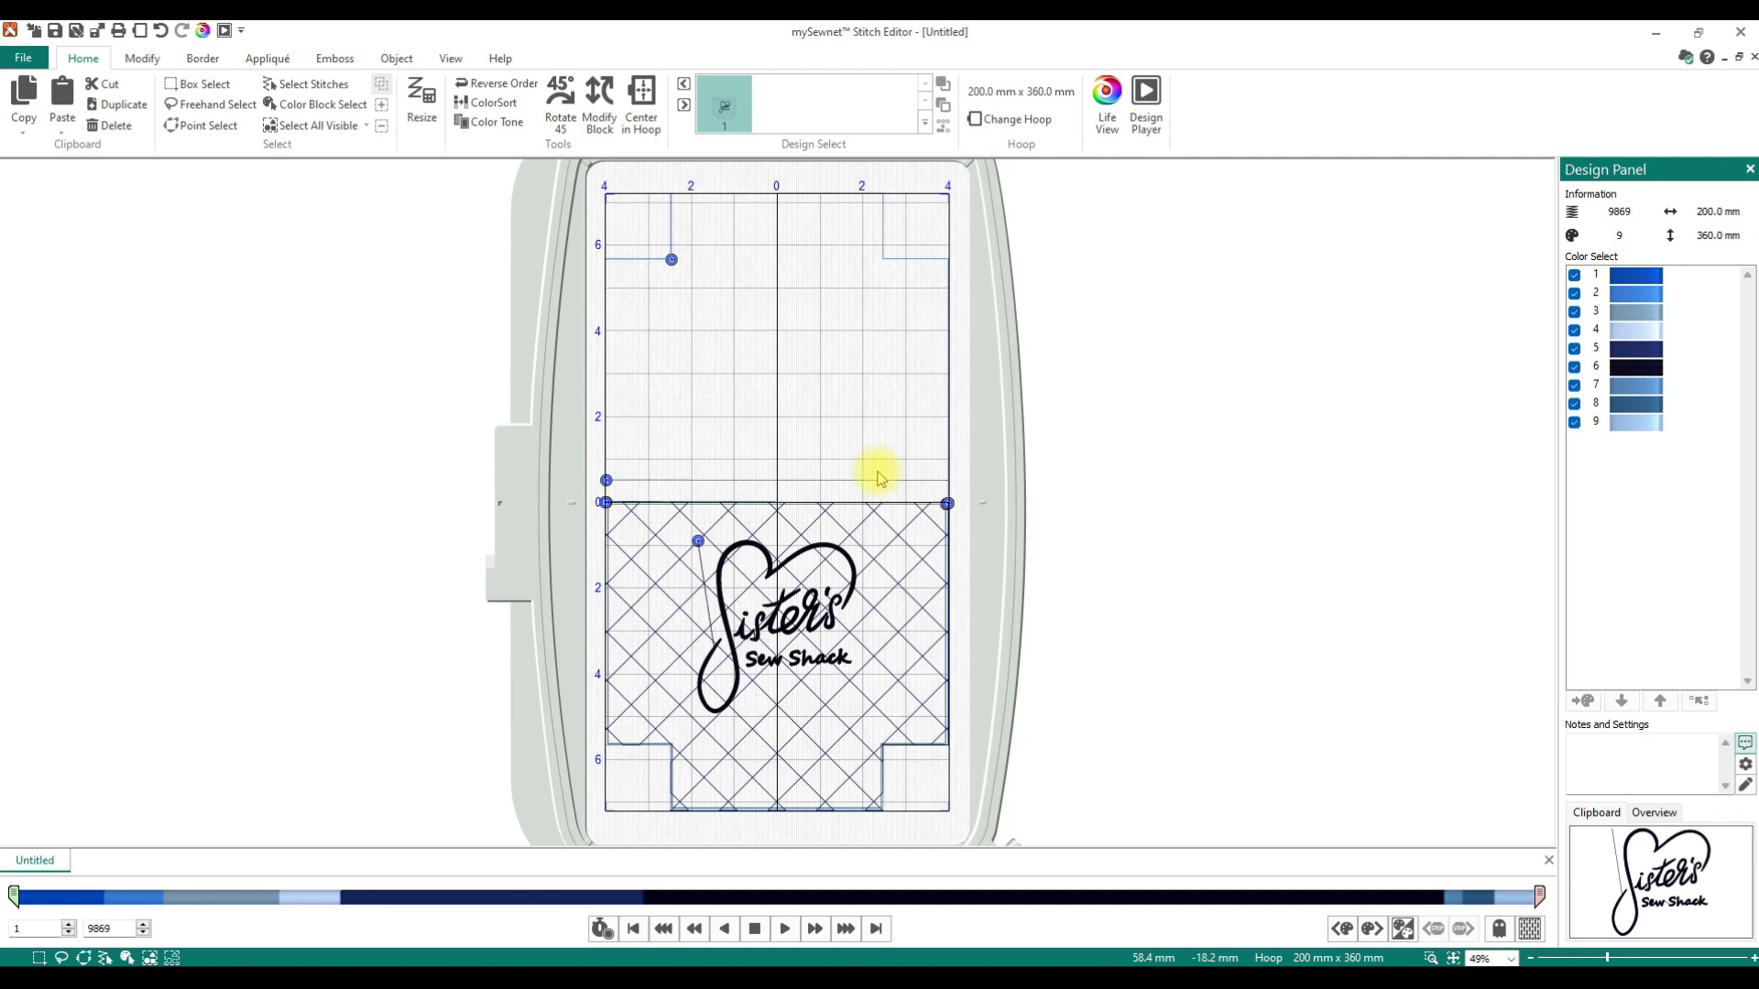
pyautogui.click(397, 60)
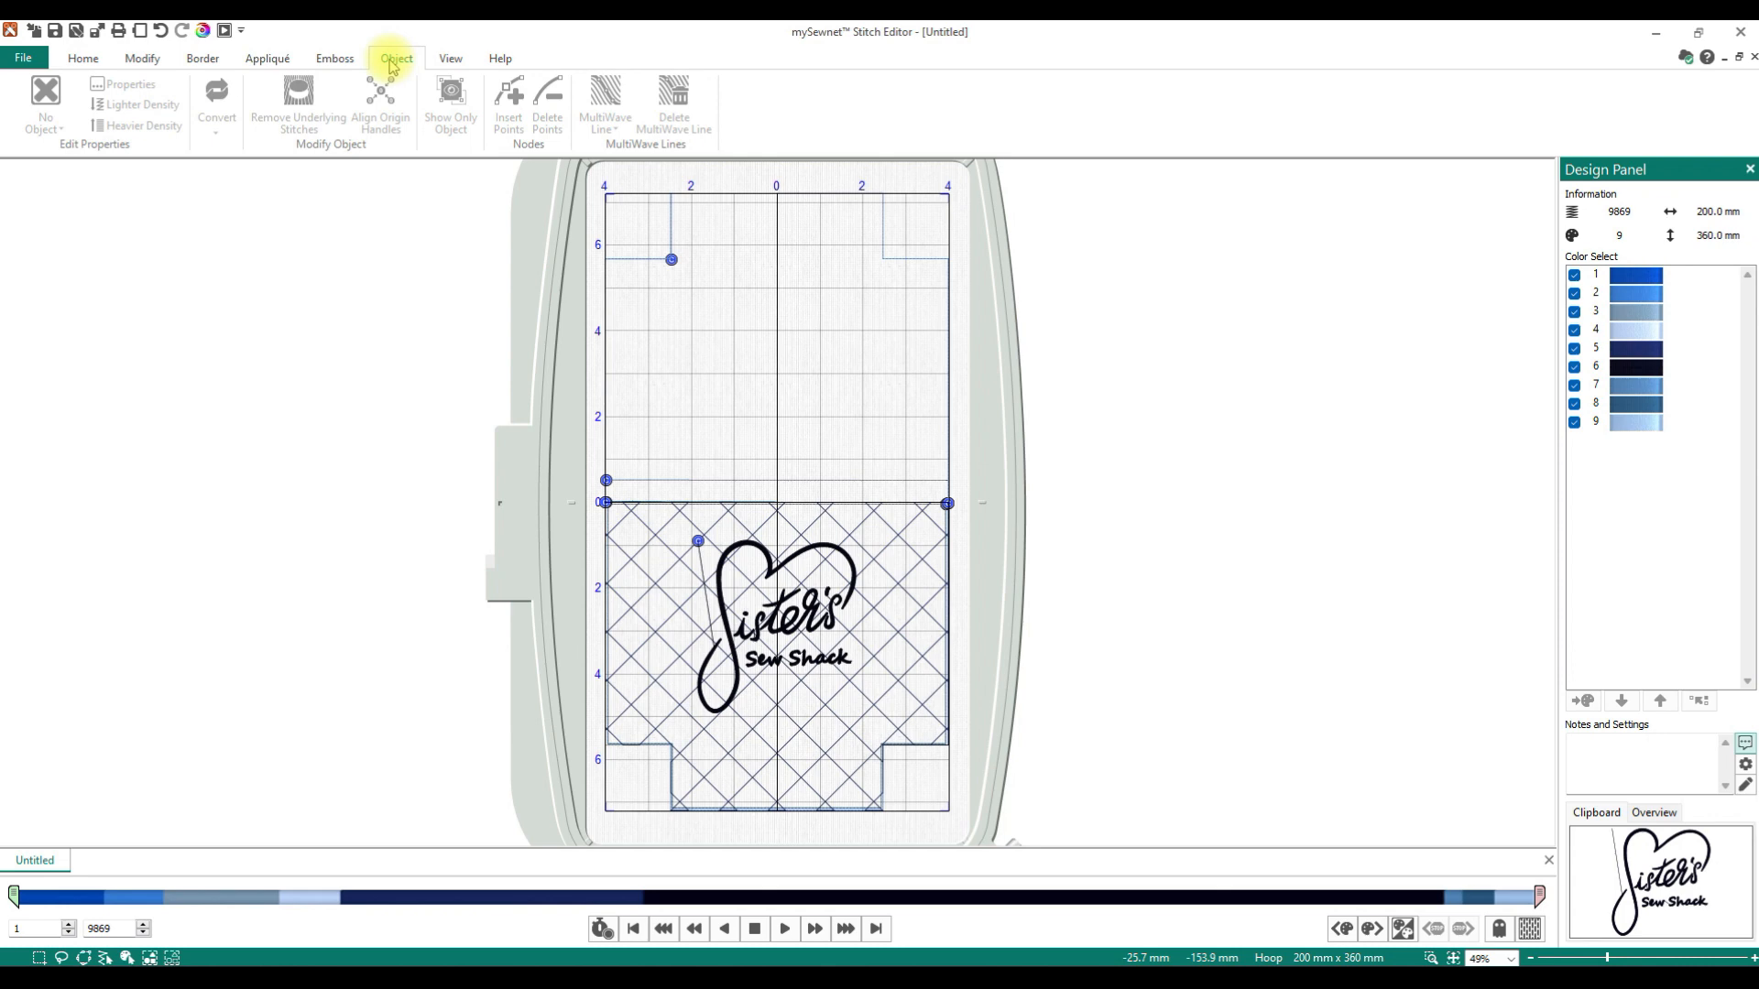
pyautogui.click(659, 259)
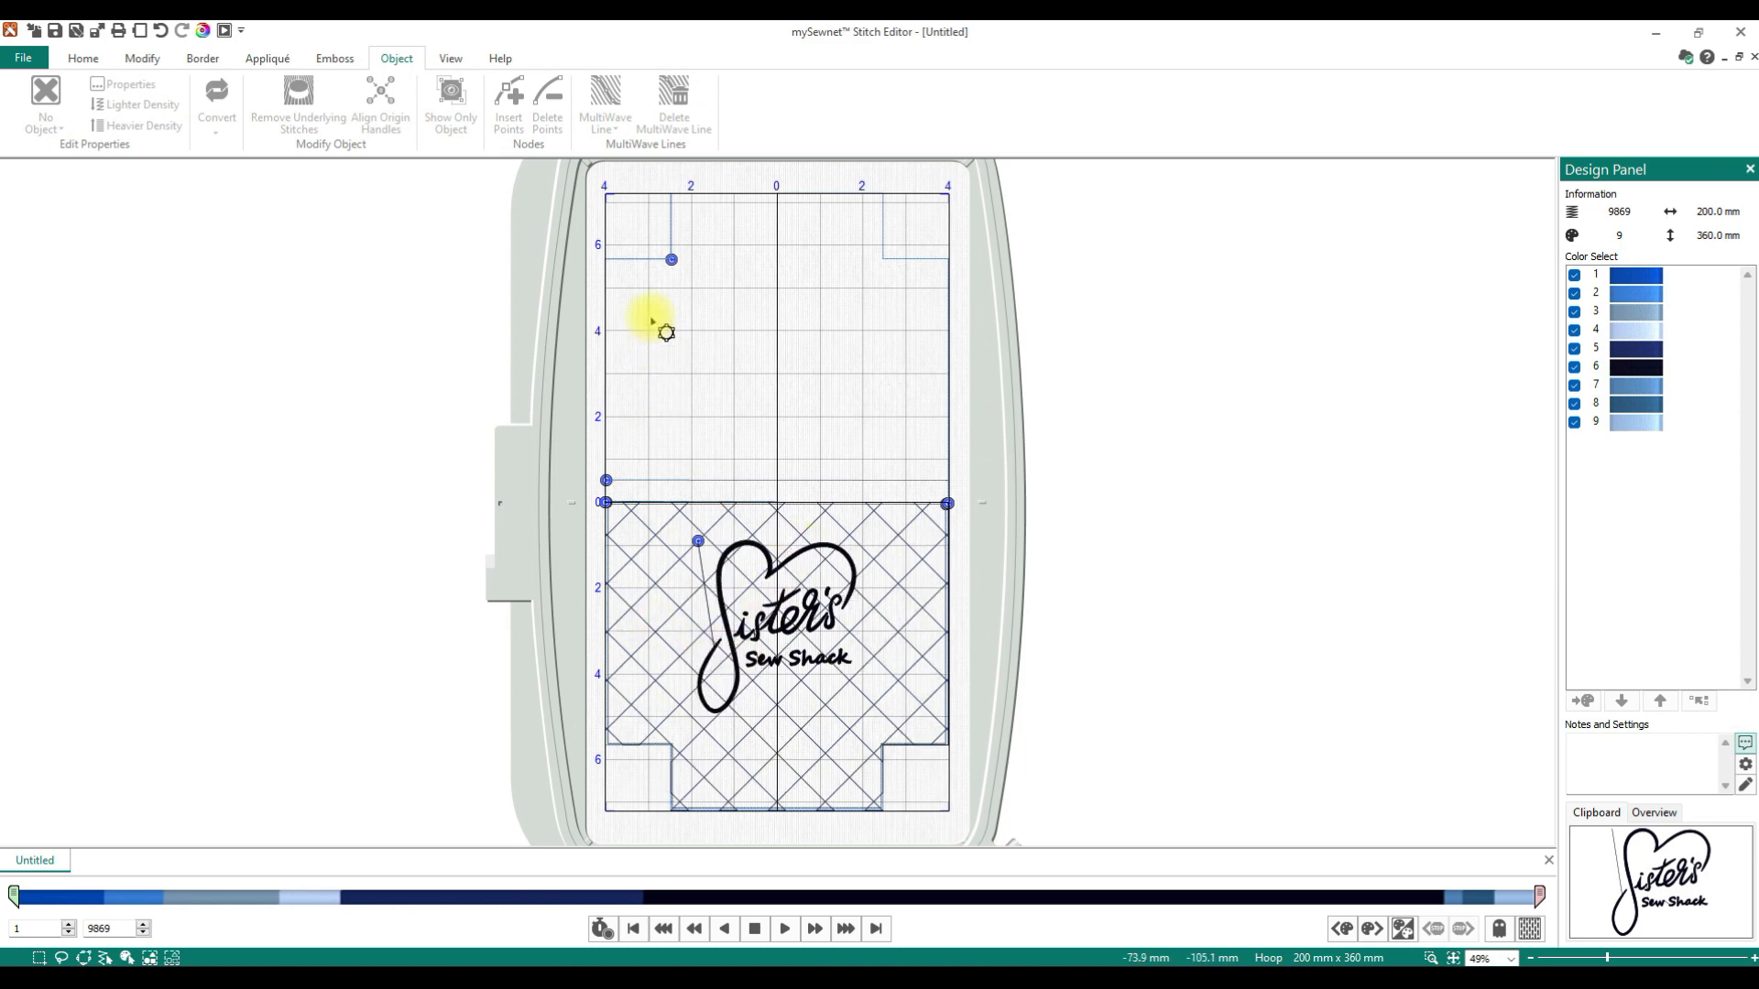
pyautogui.click(643, 262)
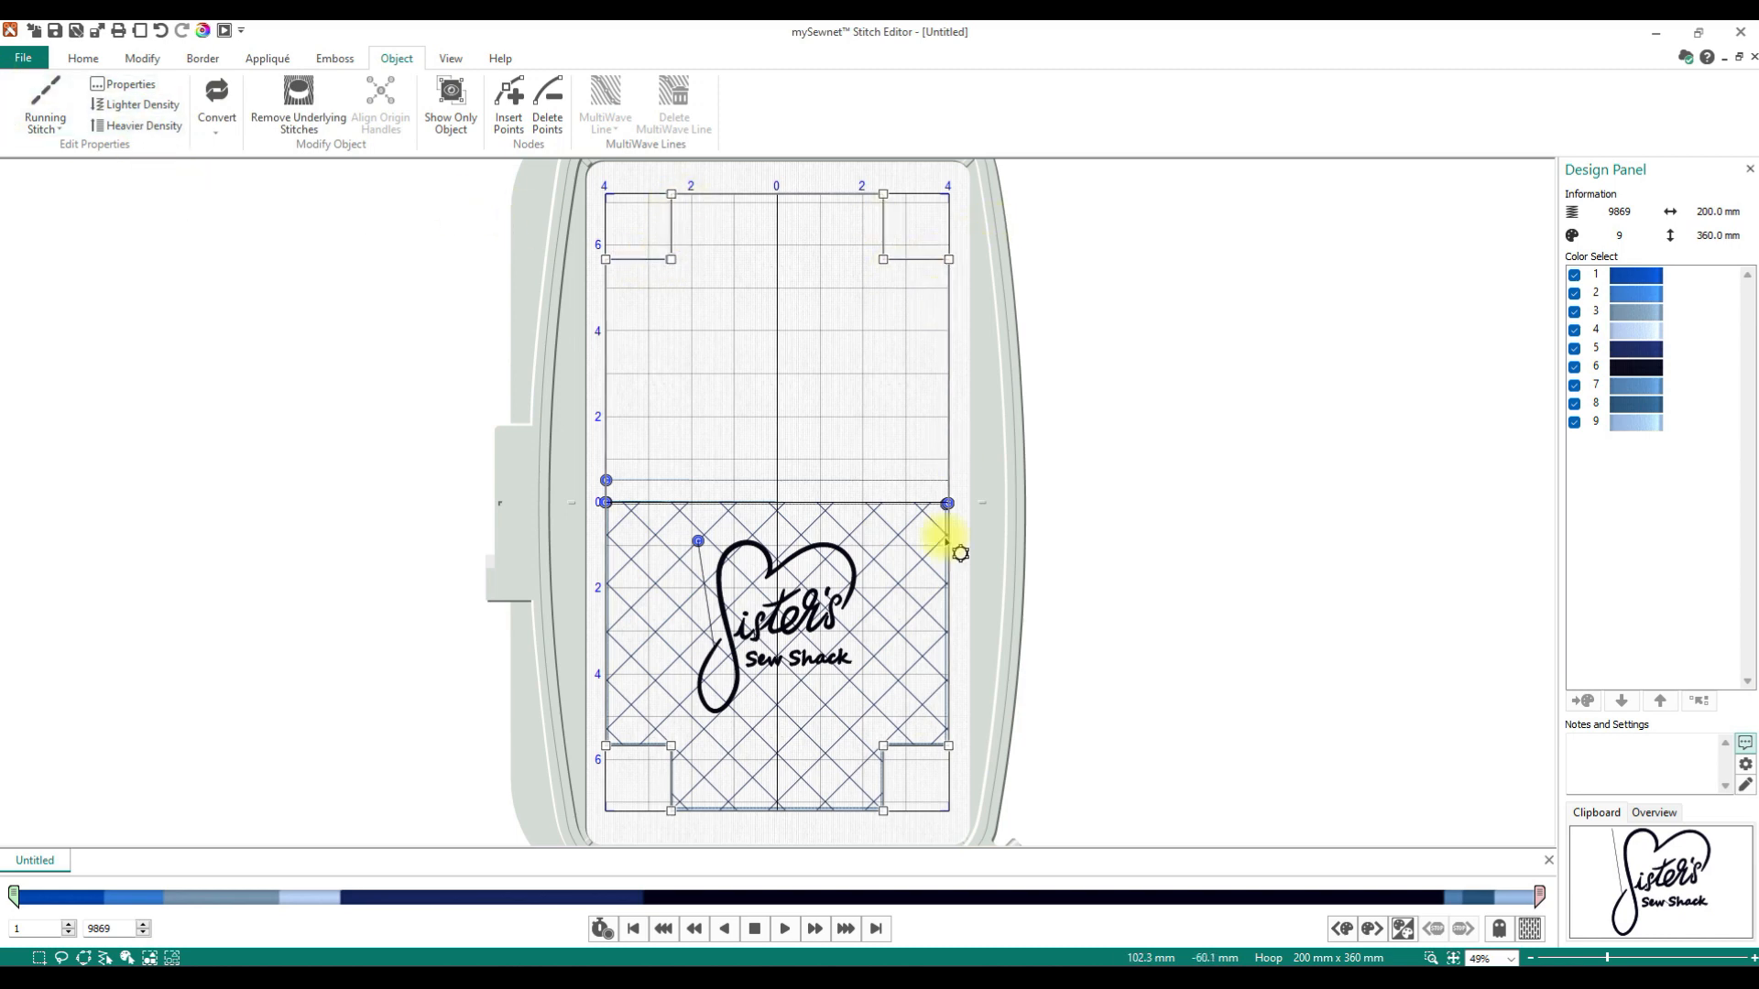
# Step: Examine the stitch type and running stitch properties of the full basket outline without changing them
pyautogui.click(58, 136)
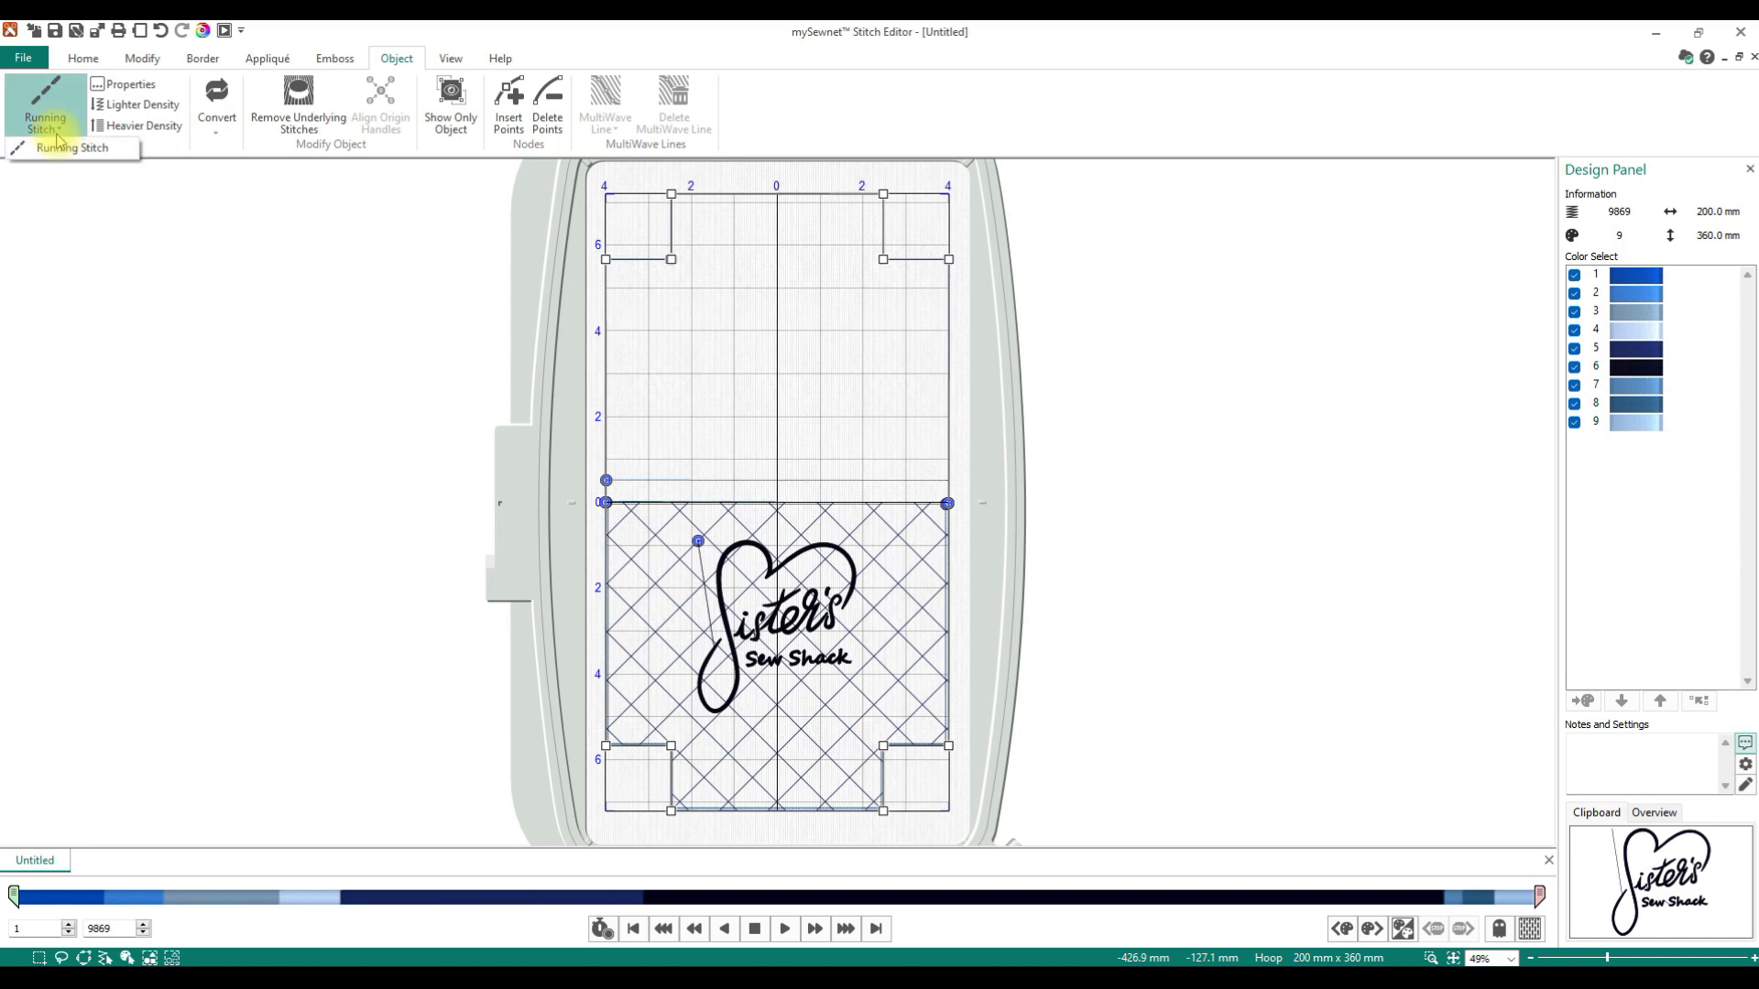
pyautogui.click(127, 83)
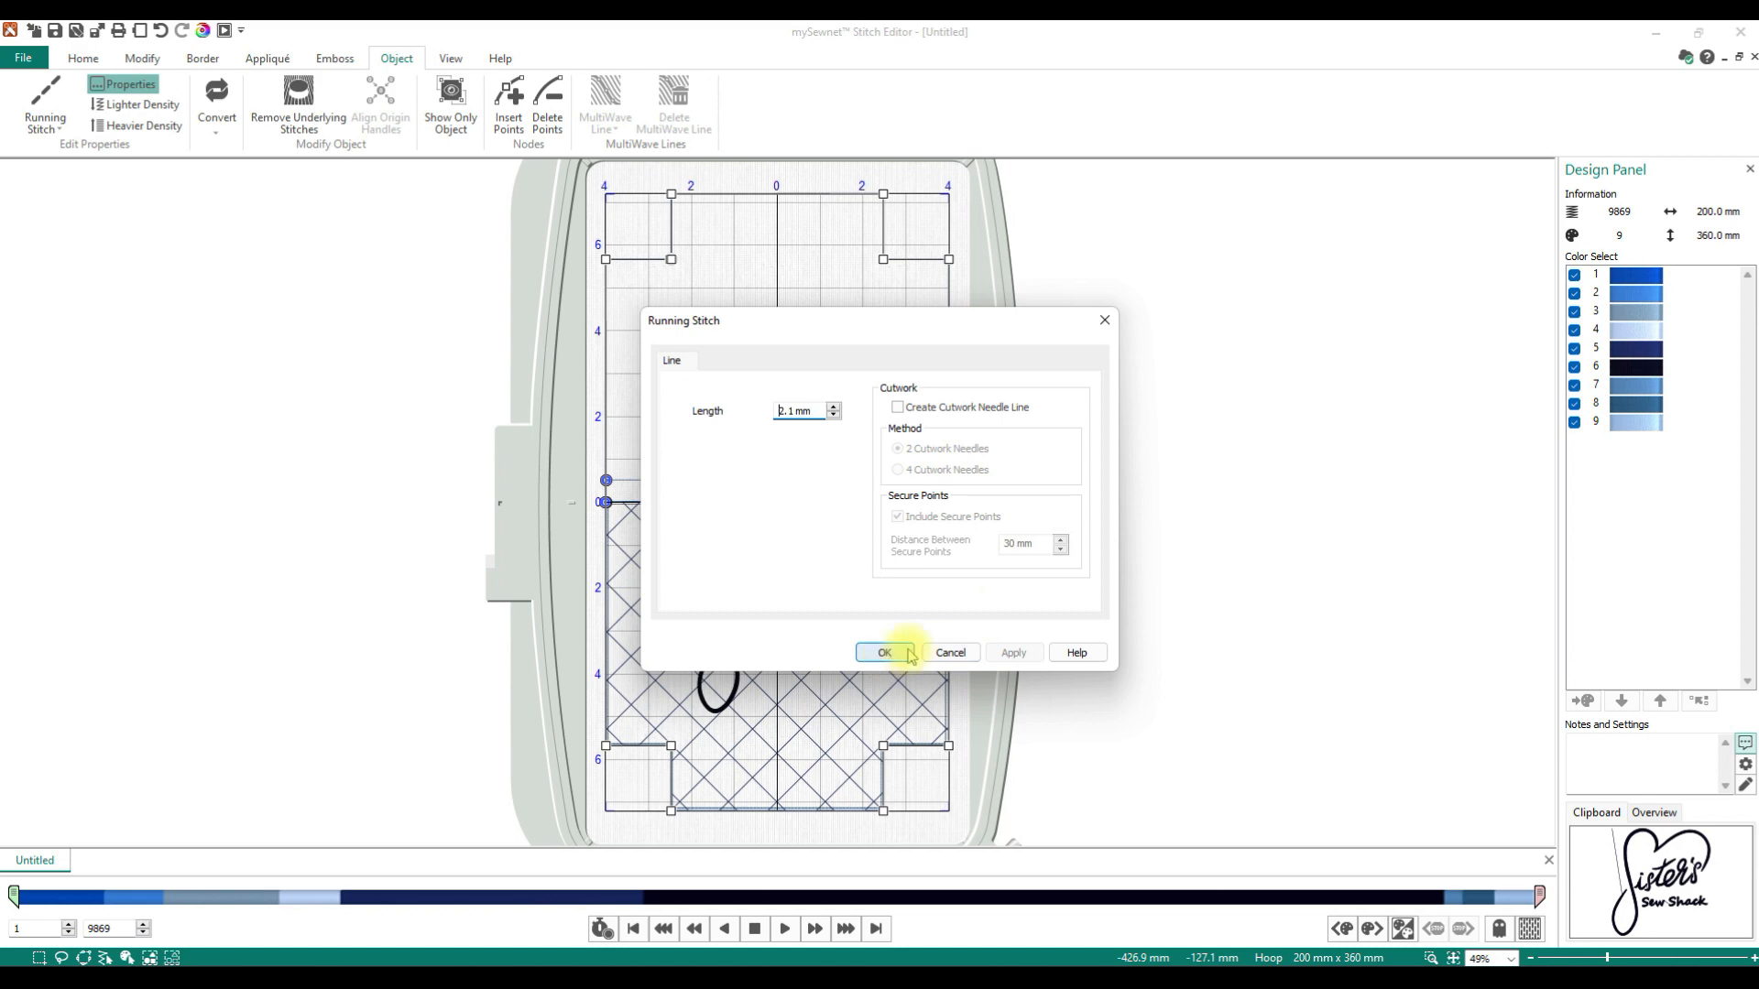
pyautogui.click(1104, 321)
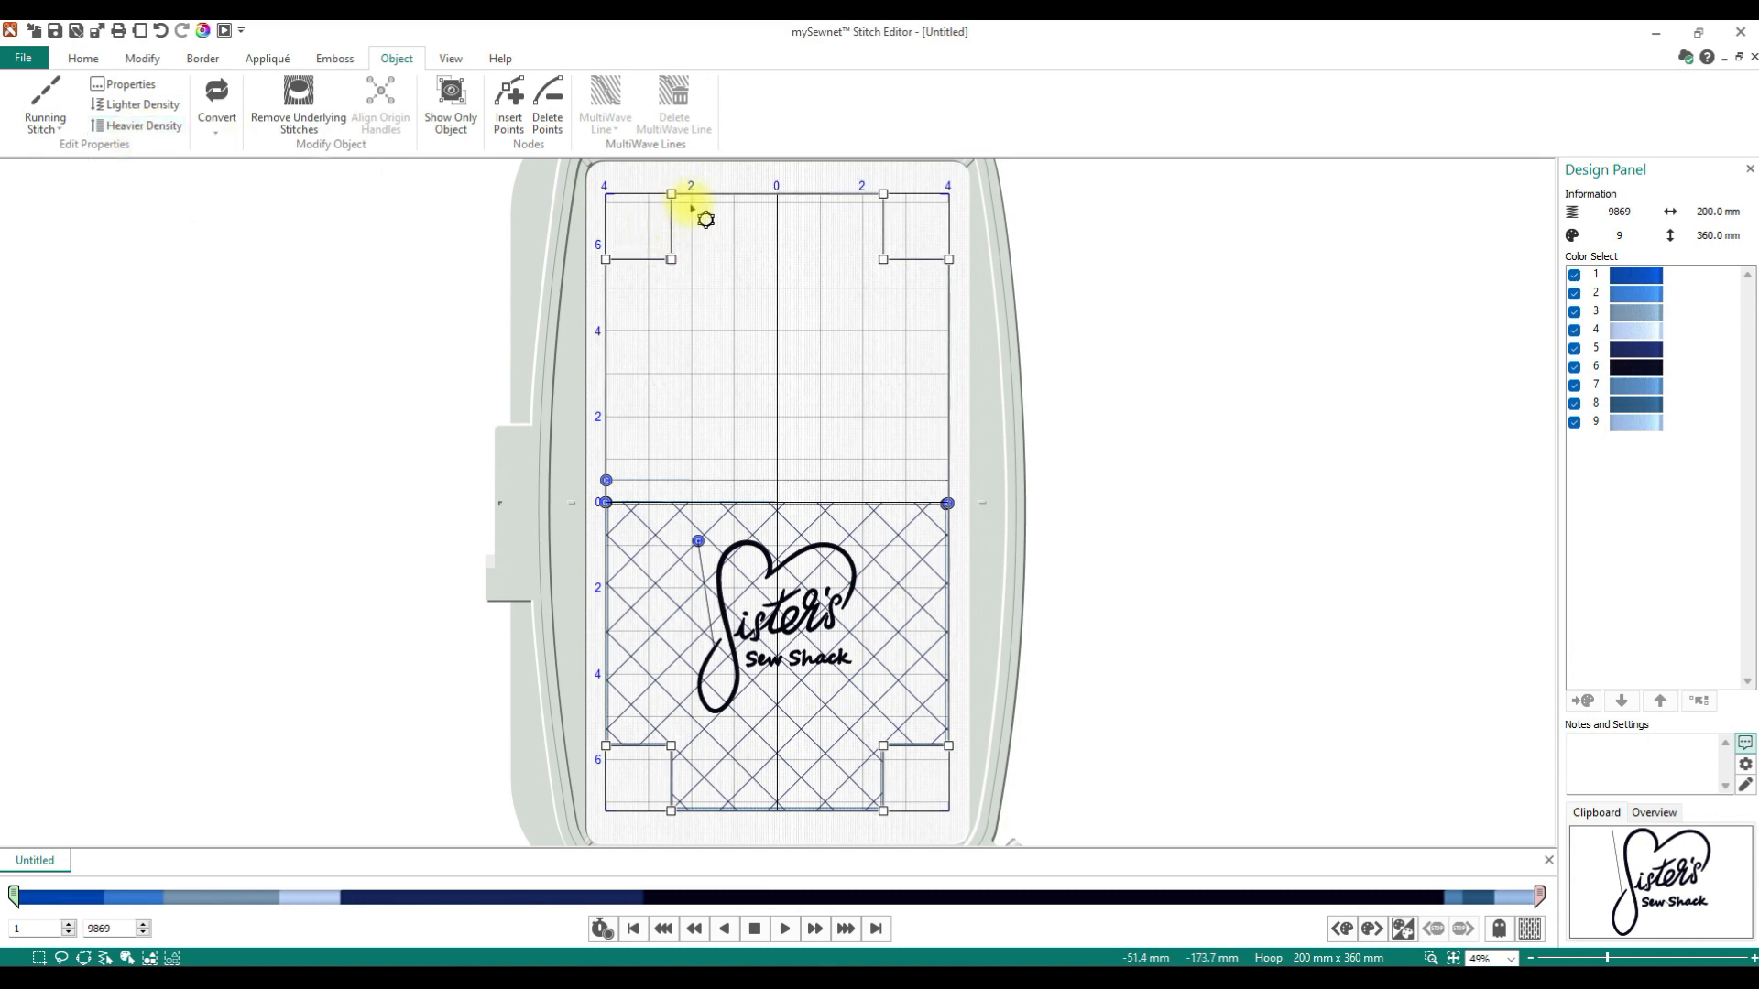
# Step: Convert the full basket outline from running stitch to double zigzag with a zigzag width of 5 mm
pyautogui.click(219, 139)
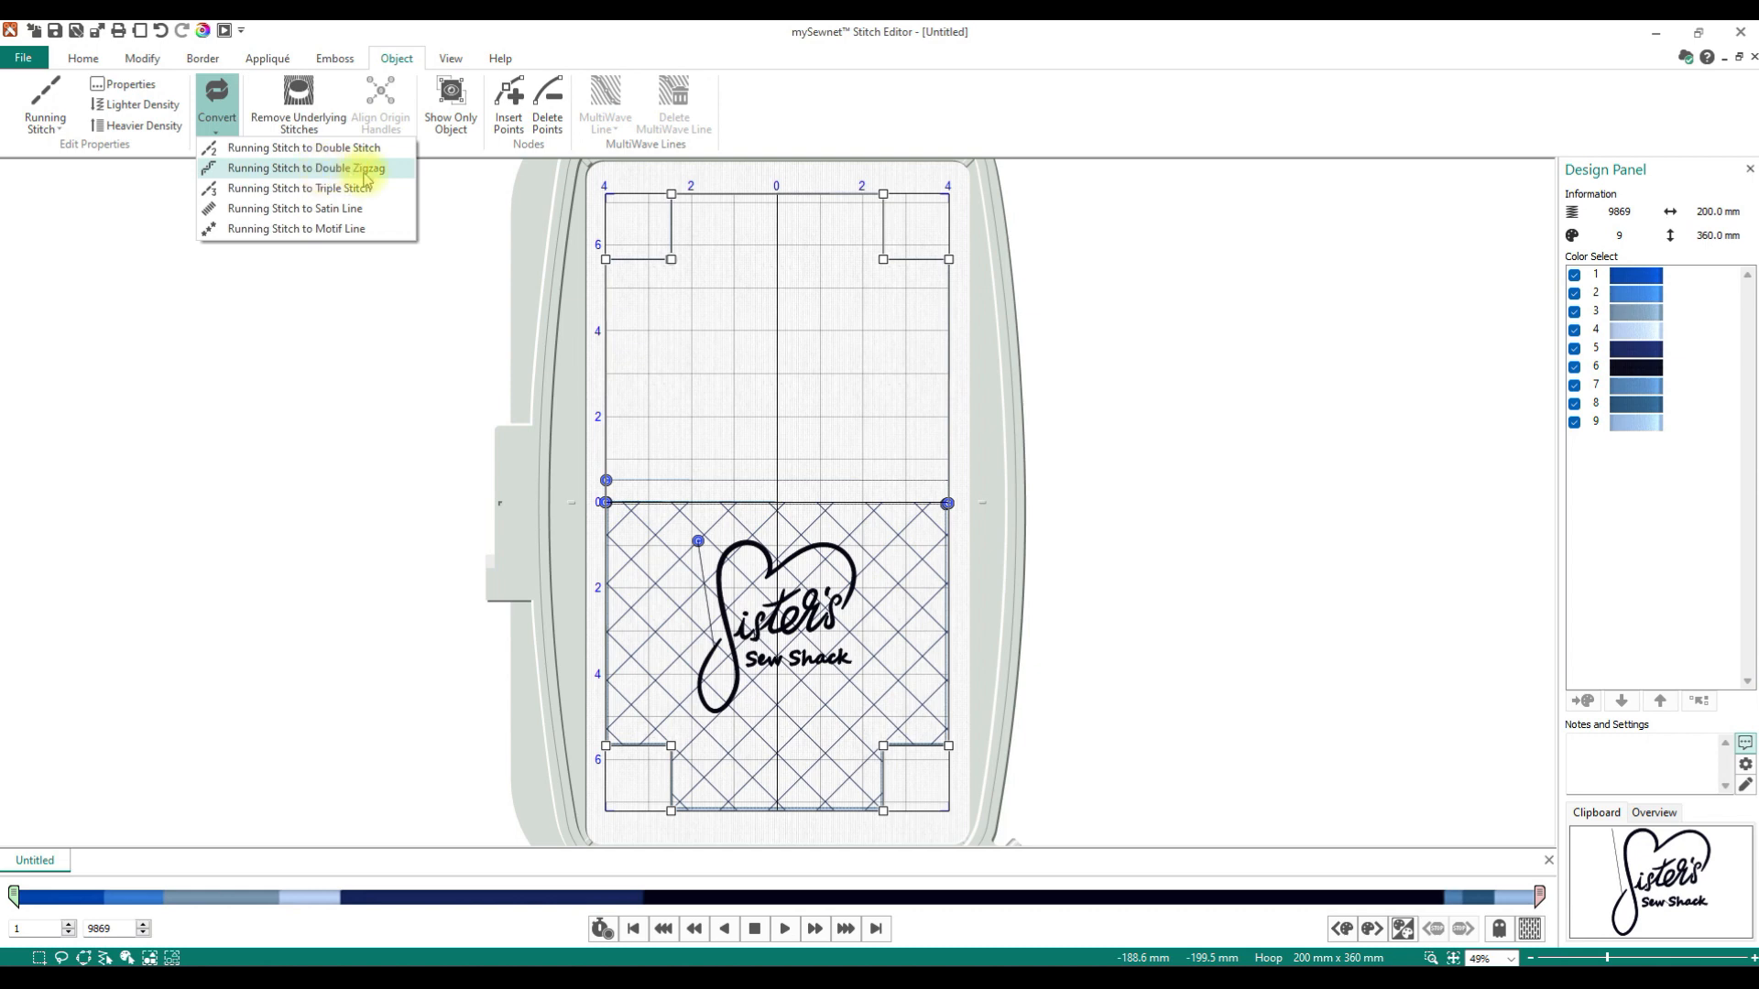
pyautogui.click(373, 172)
pyautogui.doubleClick(837, 444)
pyautogui.write('5')
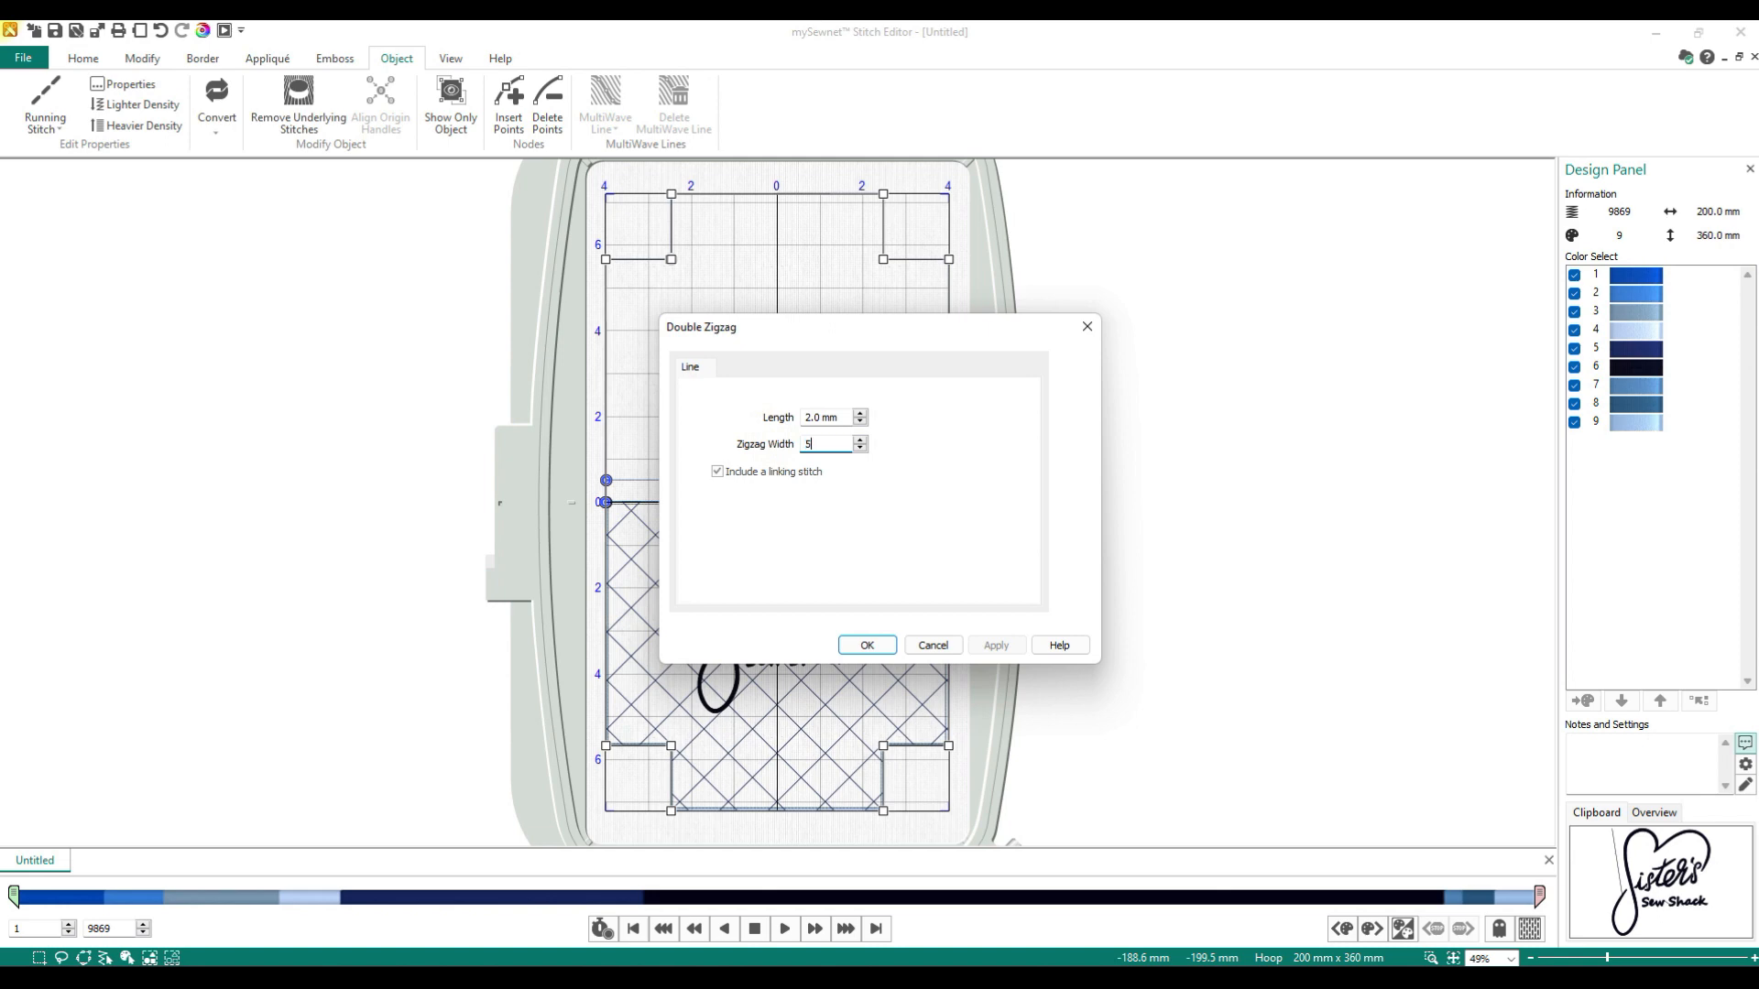
pyautogui.click(867, 646)
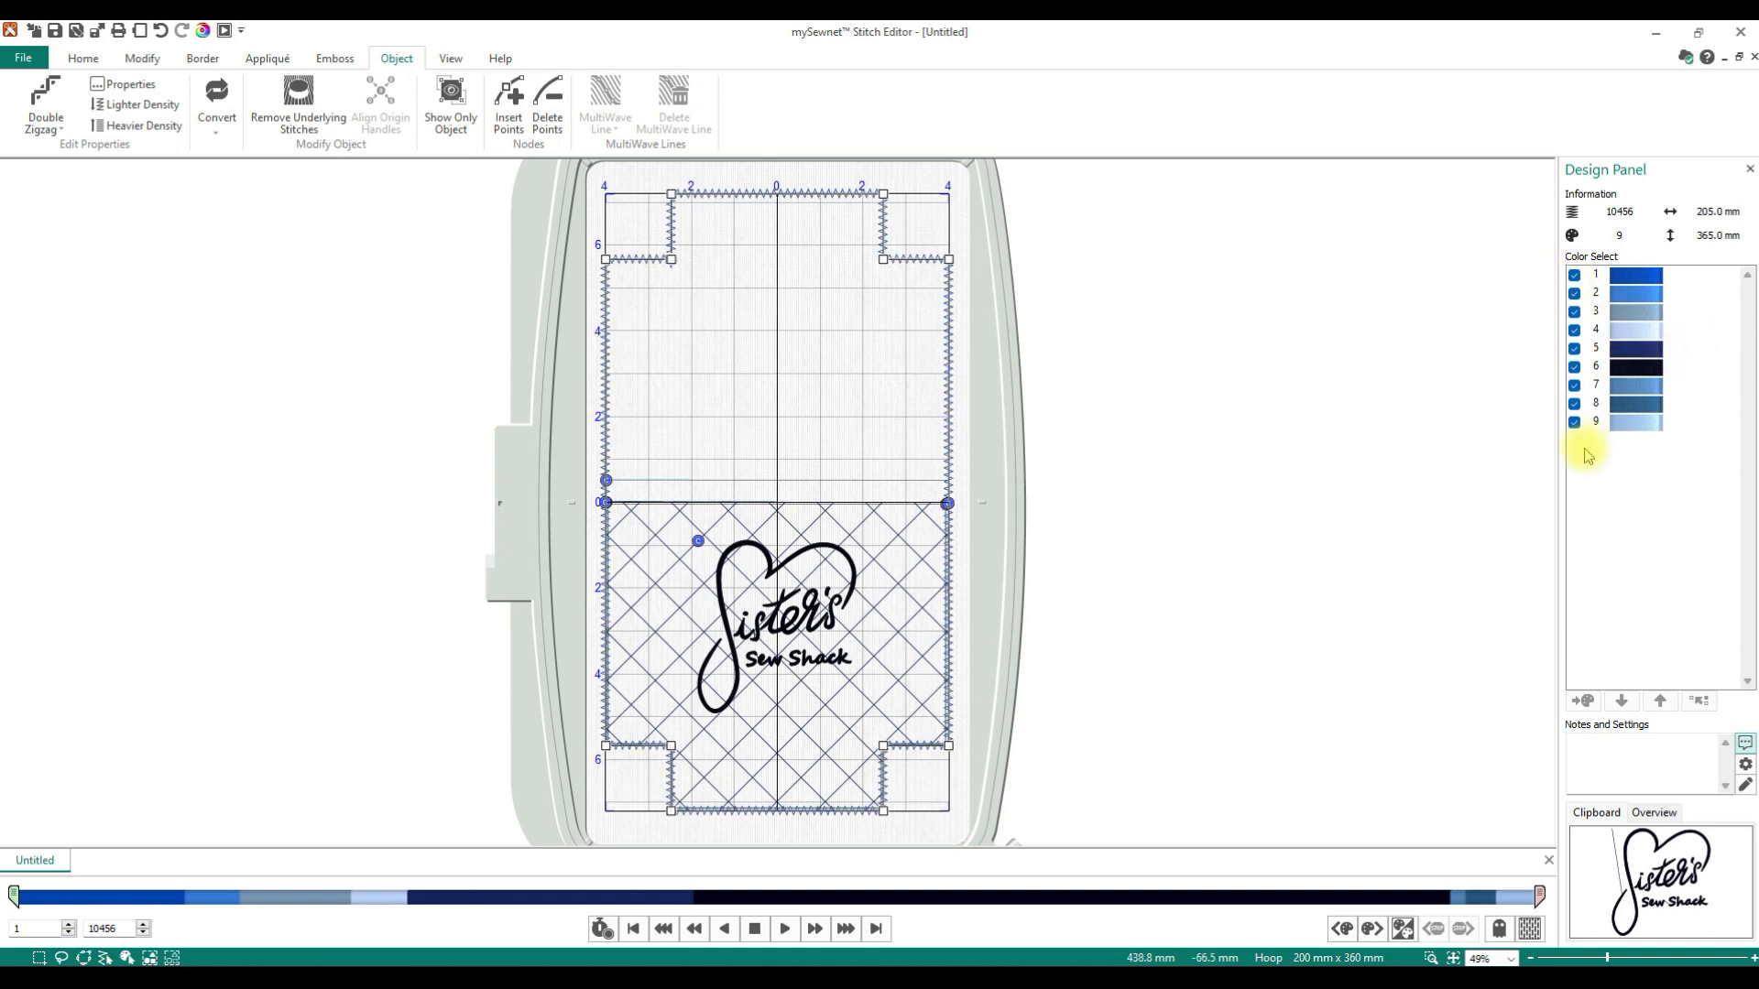
# Step: Hide all colors of the design except color 2
pyautogui.click(1573, 422)
pyautogui.click(1573, 404)
pyautogui.click(1573, 385)
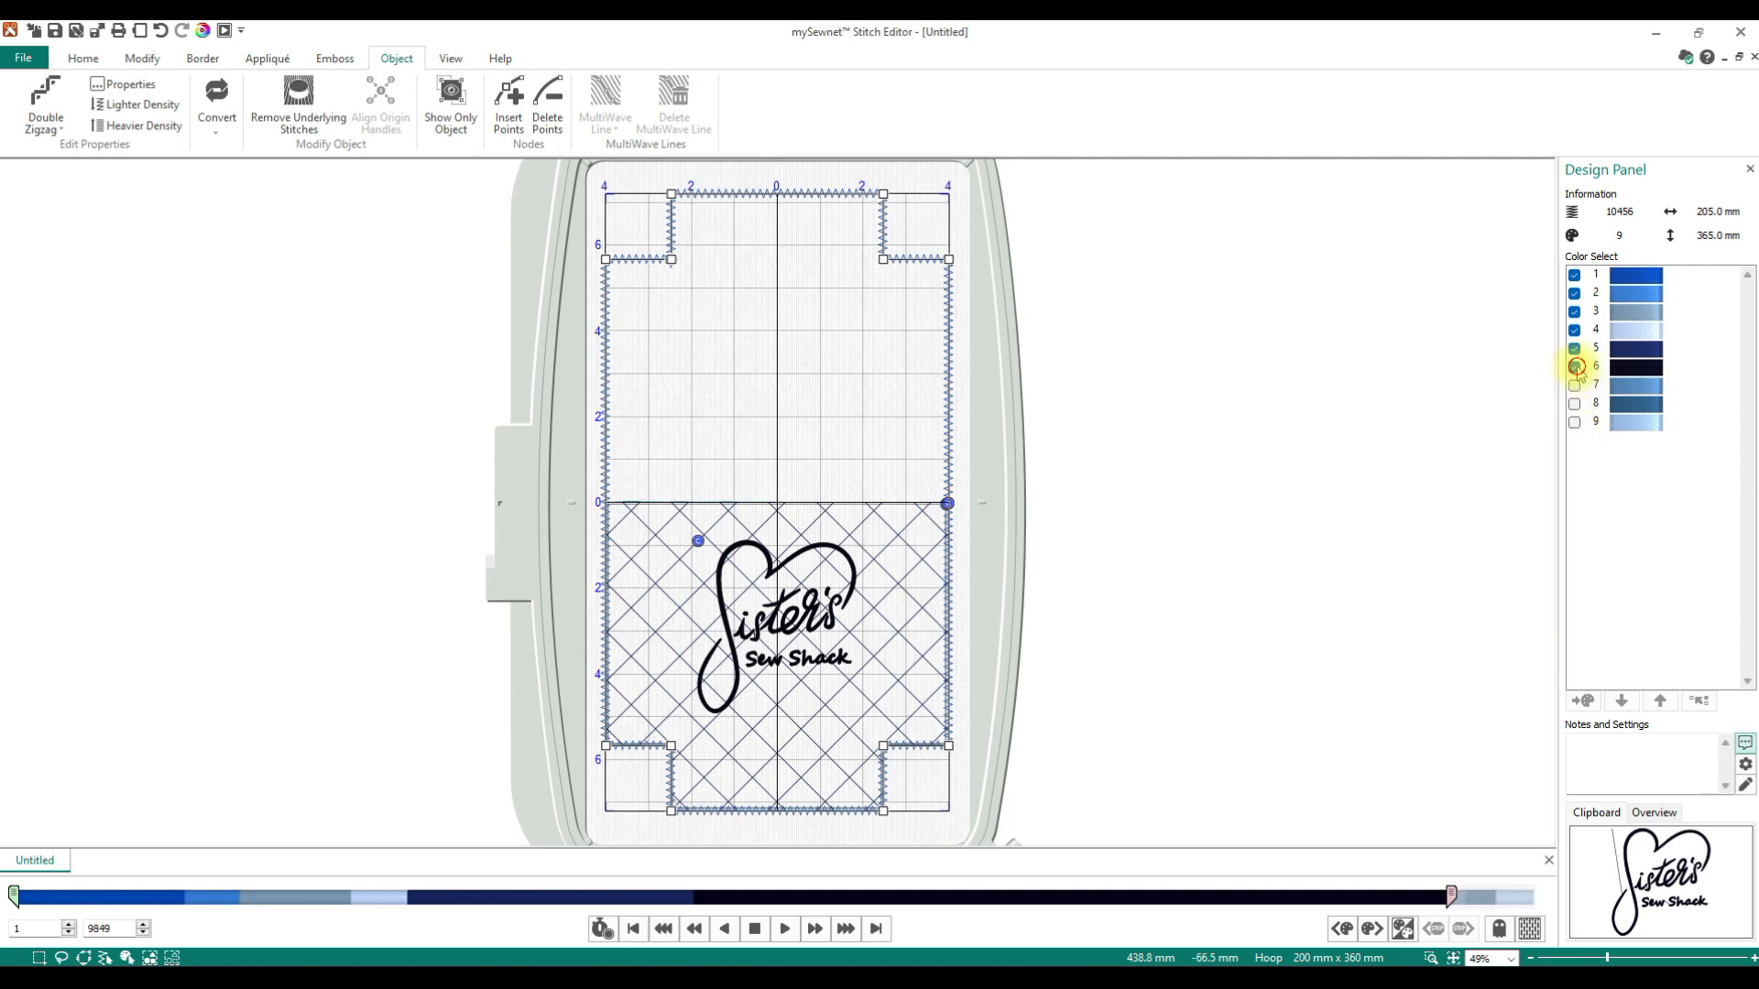
pyautogui.click(1573, 367)
pyautogui.click(1573, 349)
pyautogui.click(1573, 331)
pyautogui.click(1573, 312)
pyautogui.click(1574, 293)
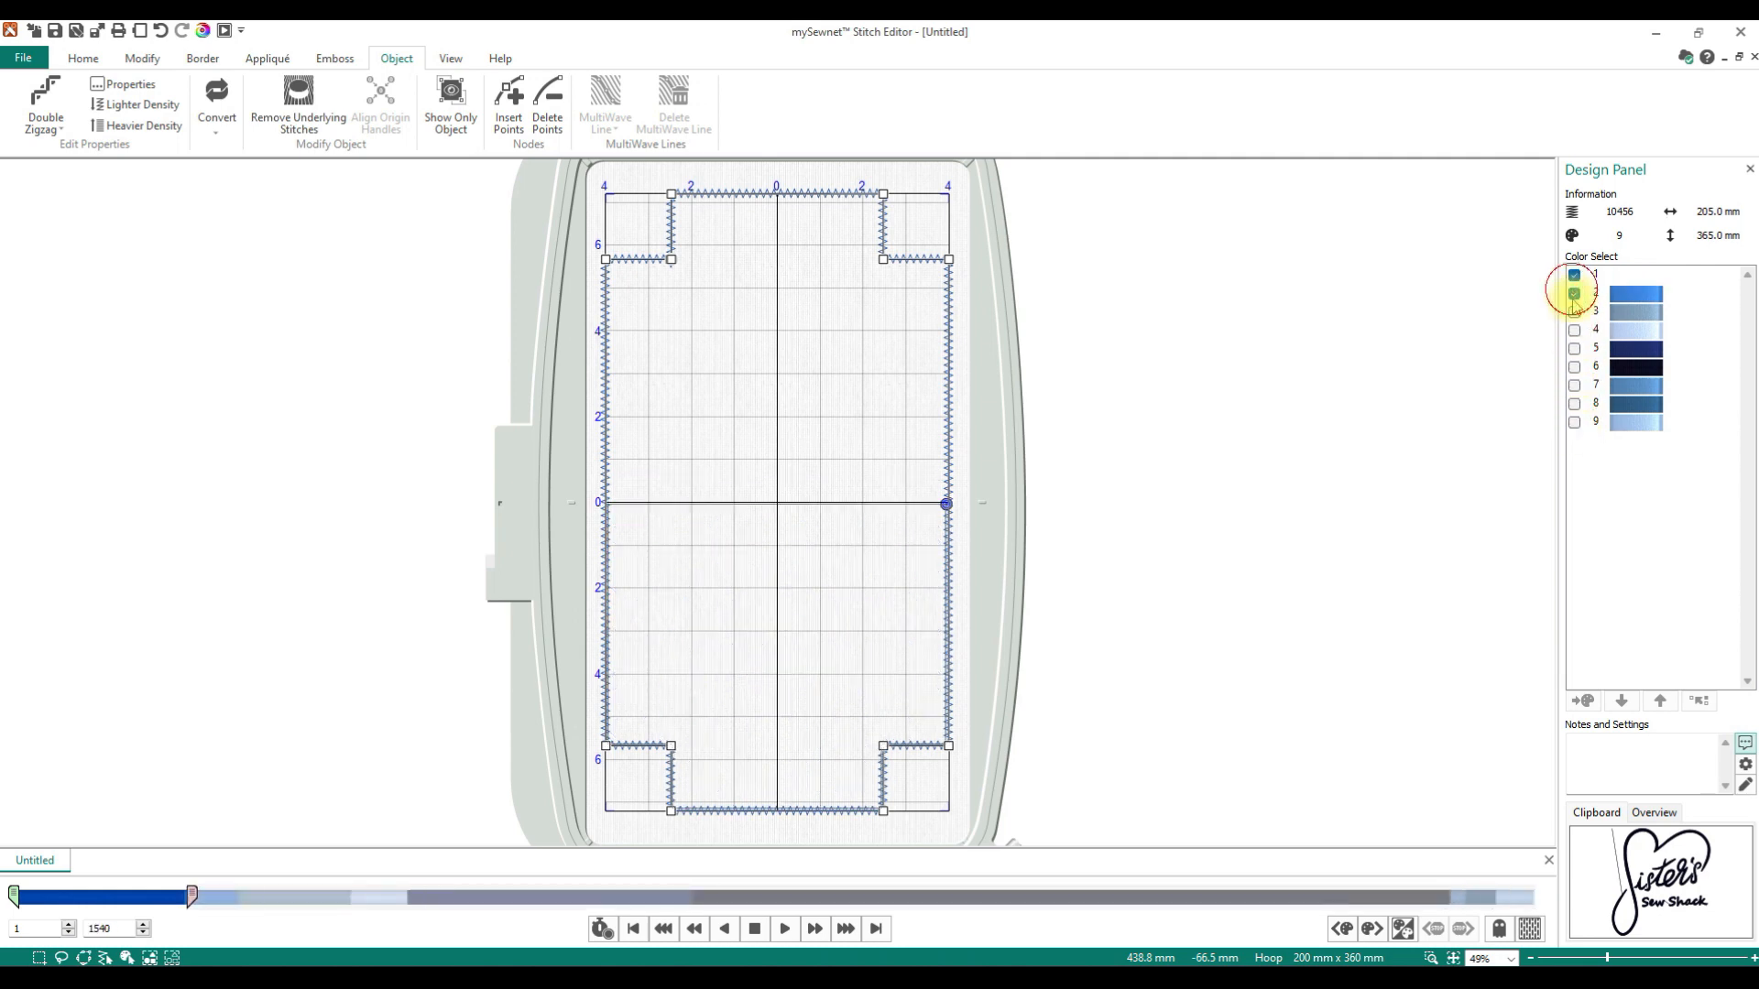
pyautogui.click(1574, 275)
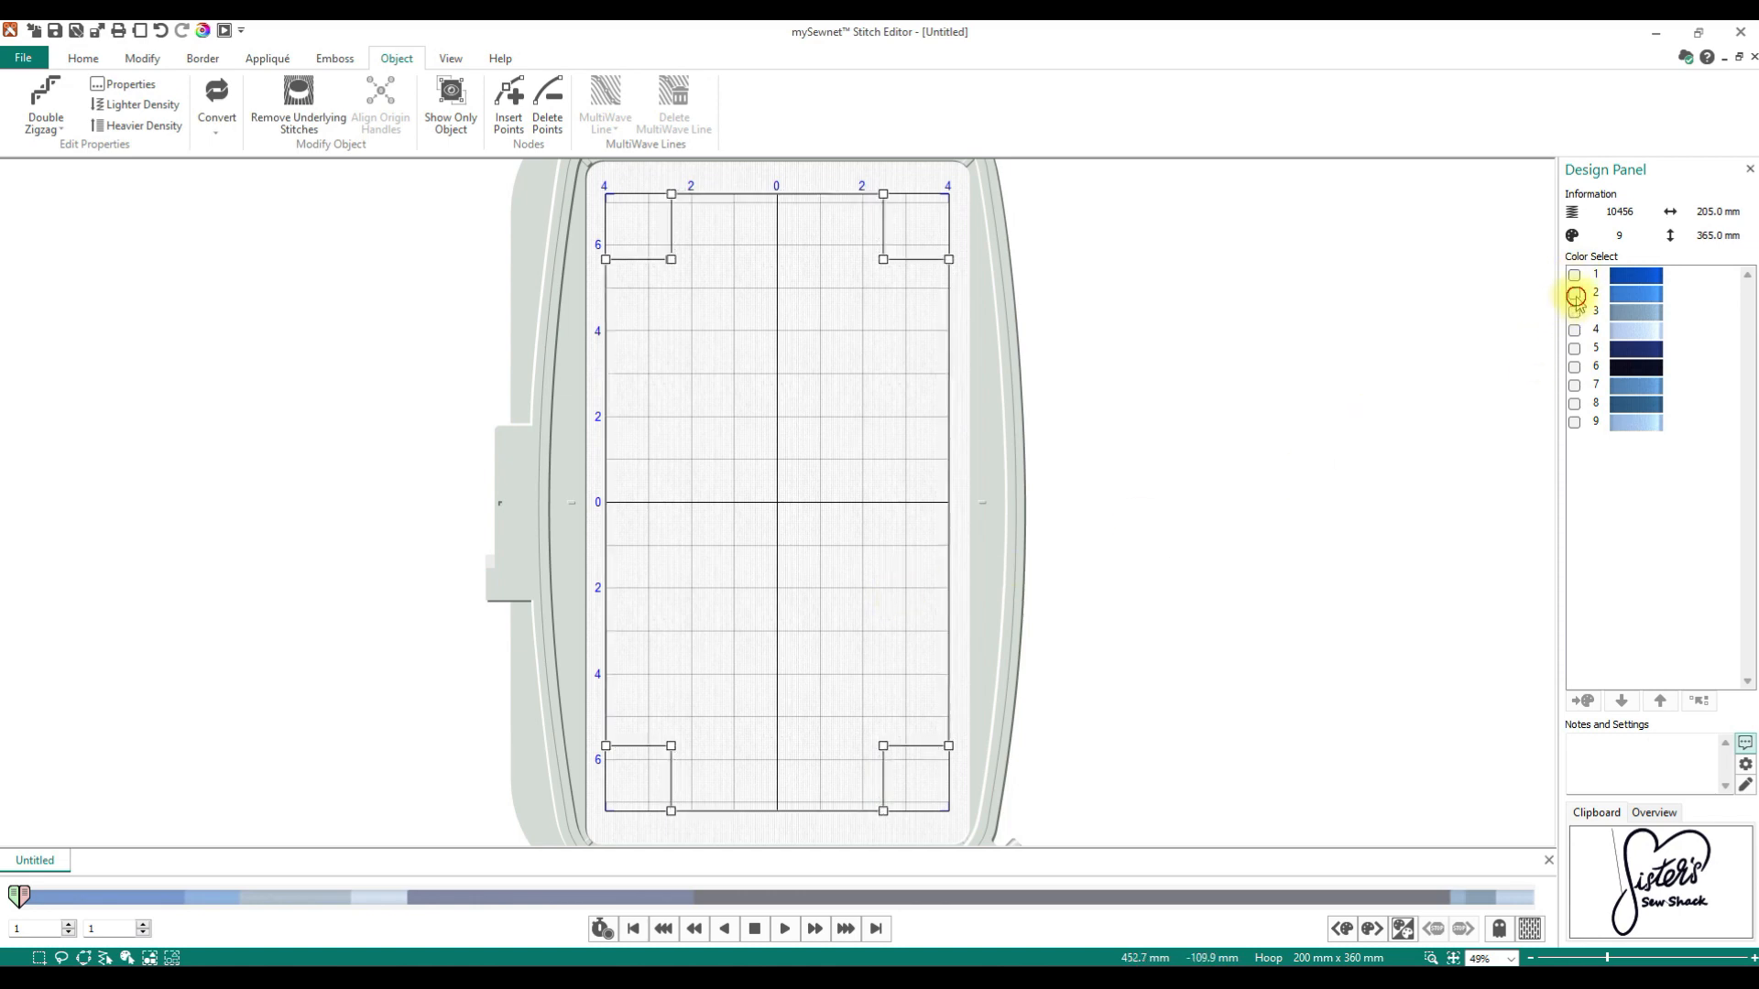
pyautogui.click(1575, 294)
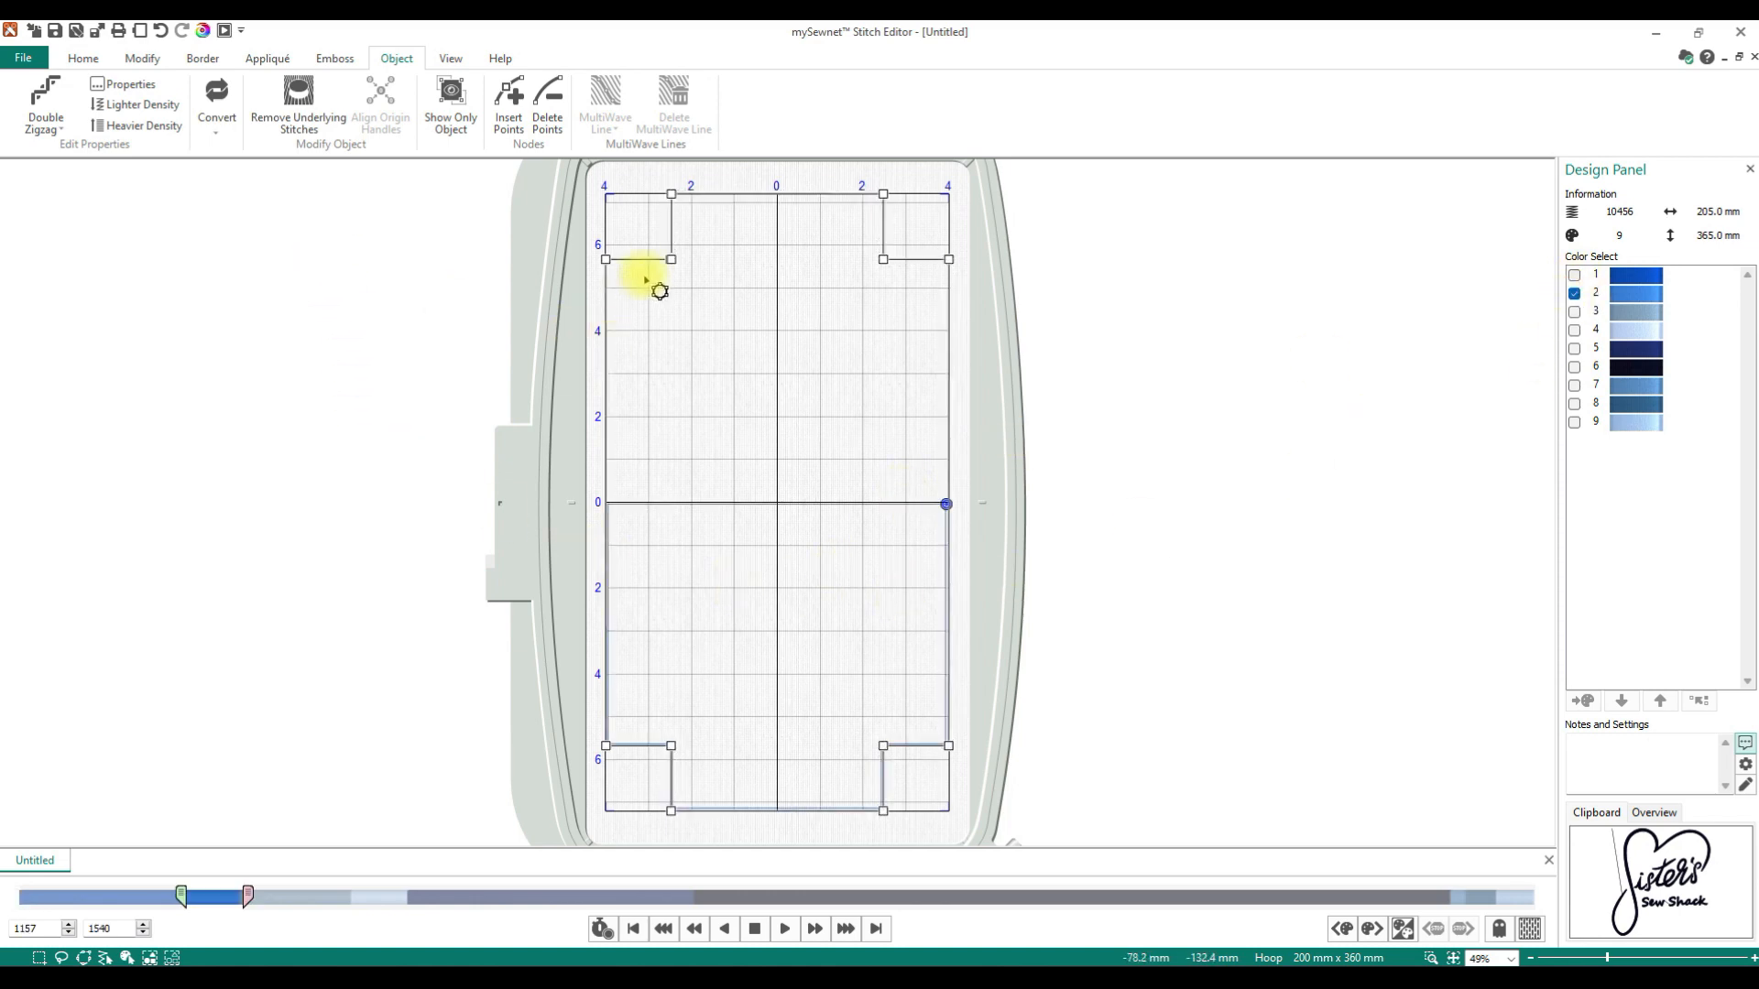
# Step: Set the running stitch length of the color 2 outline in the lower half of the hoop to 4 mm
pyautogui.click(710, 505)
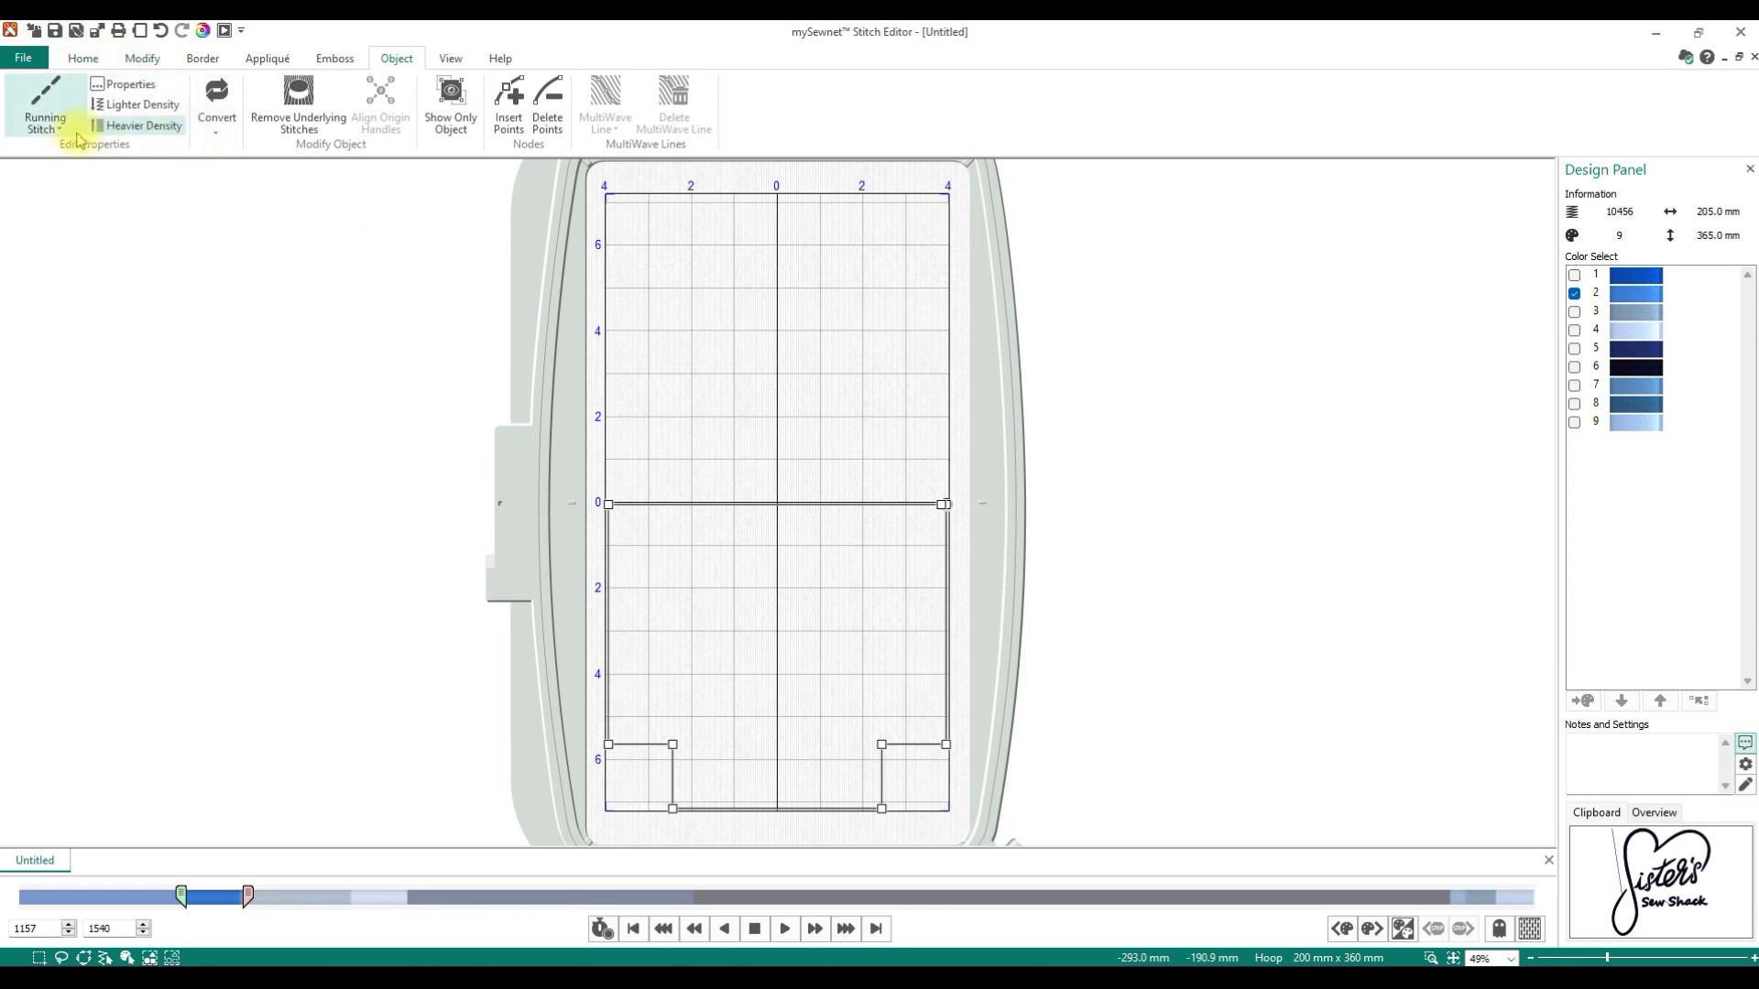
pyautogui.click(218, 121)
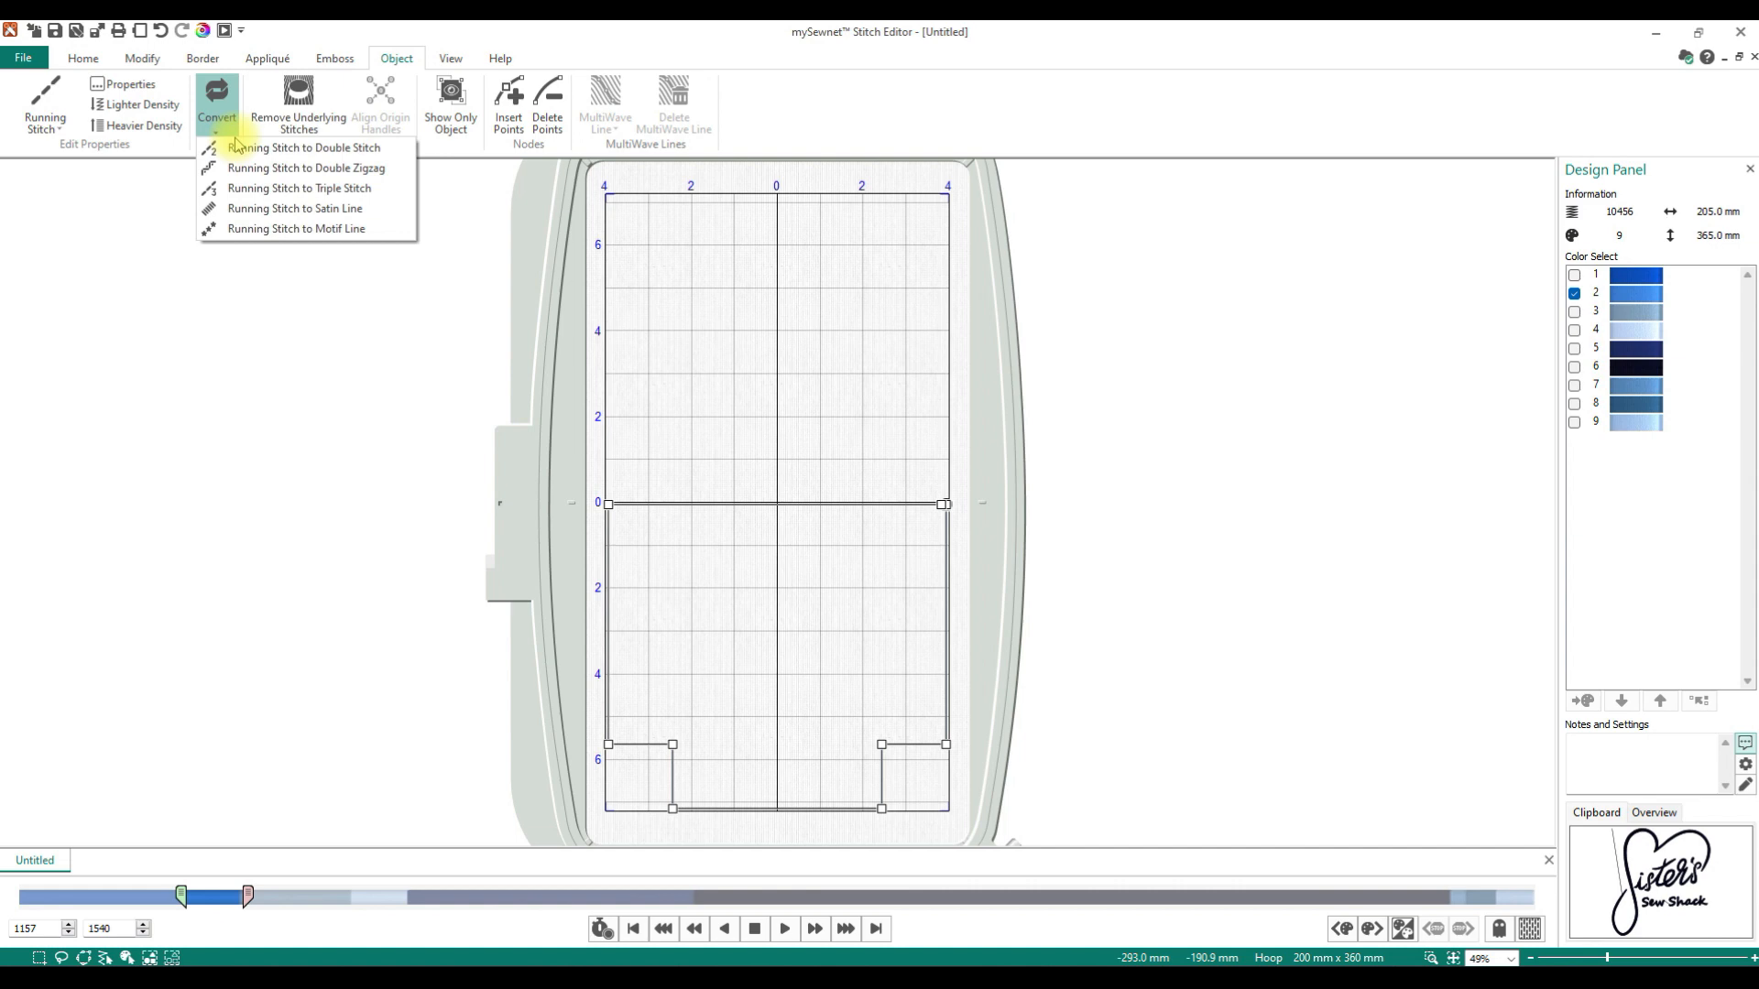
pyautogui.click(218, 108)
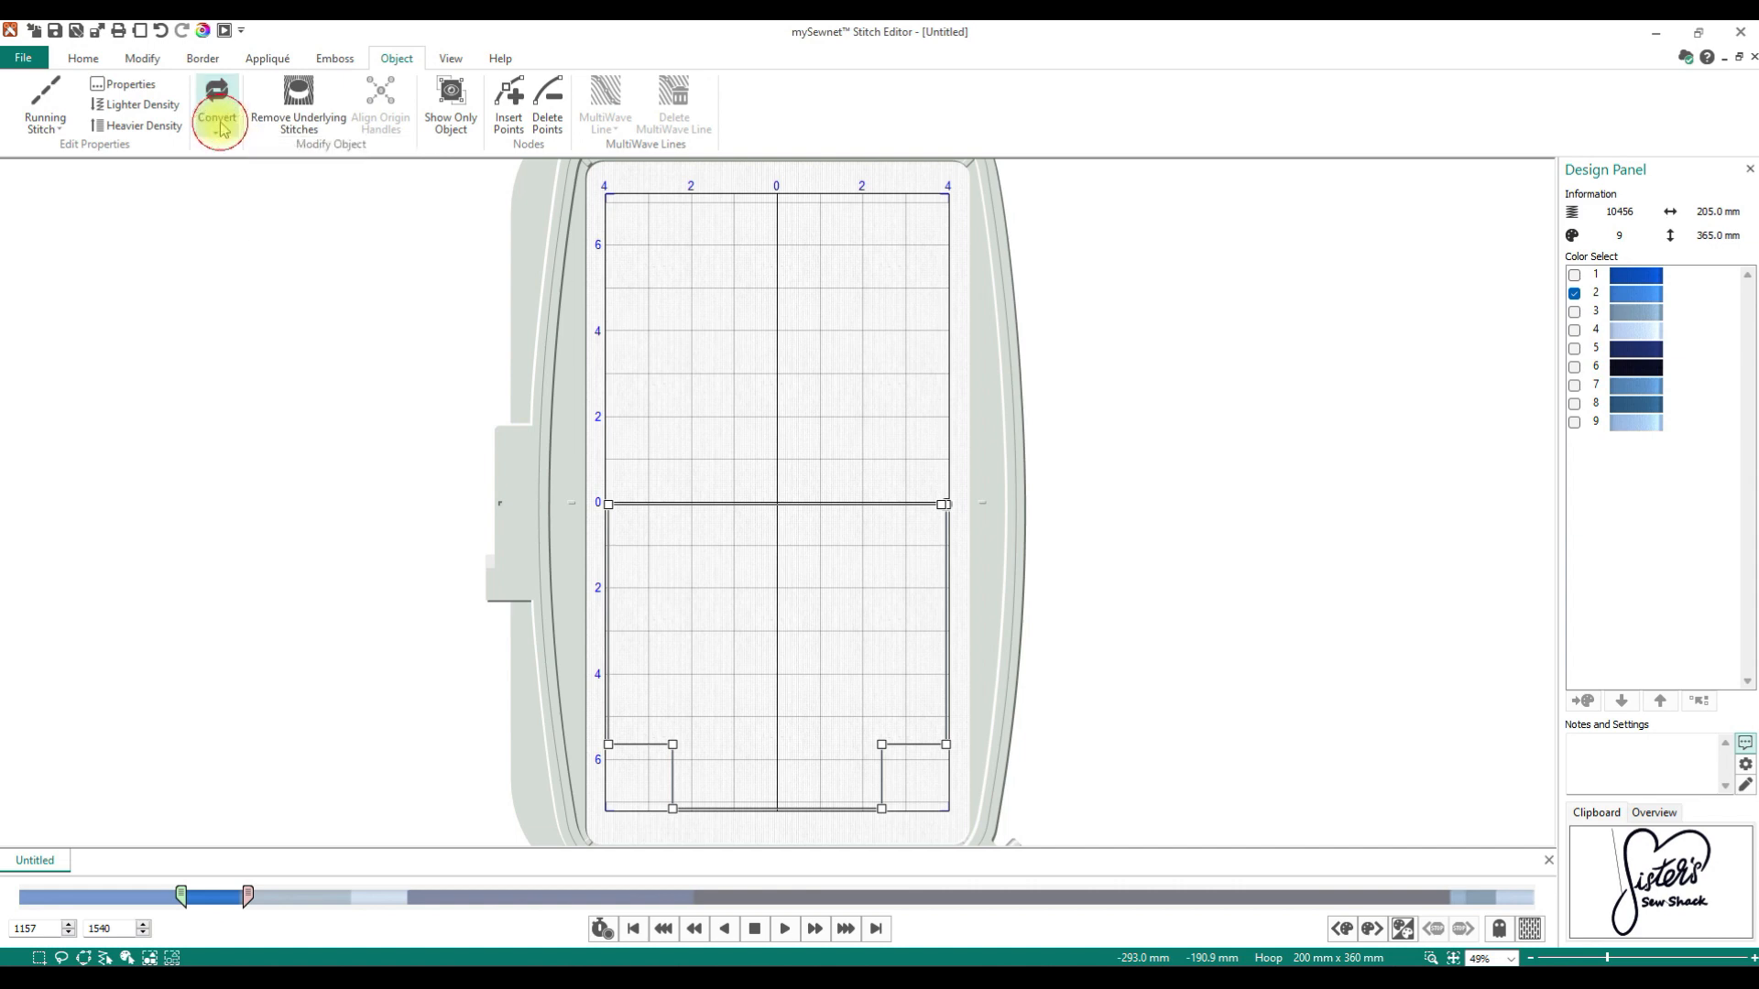
pyautogui.click(126, 83)
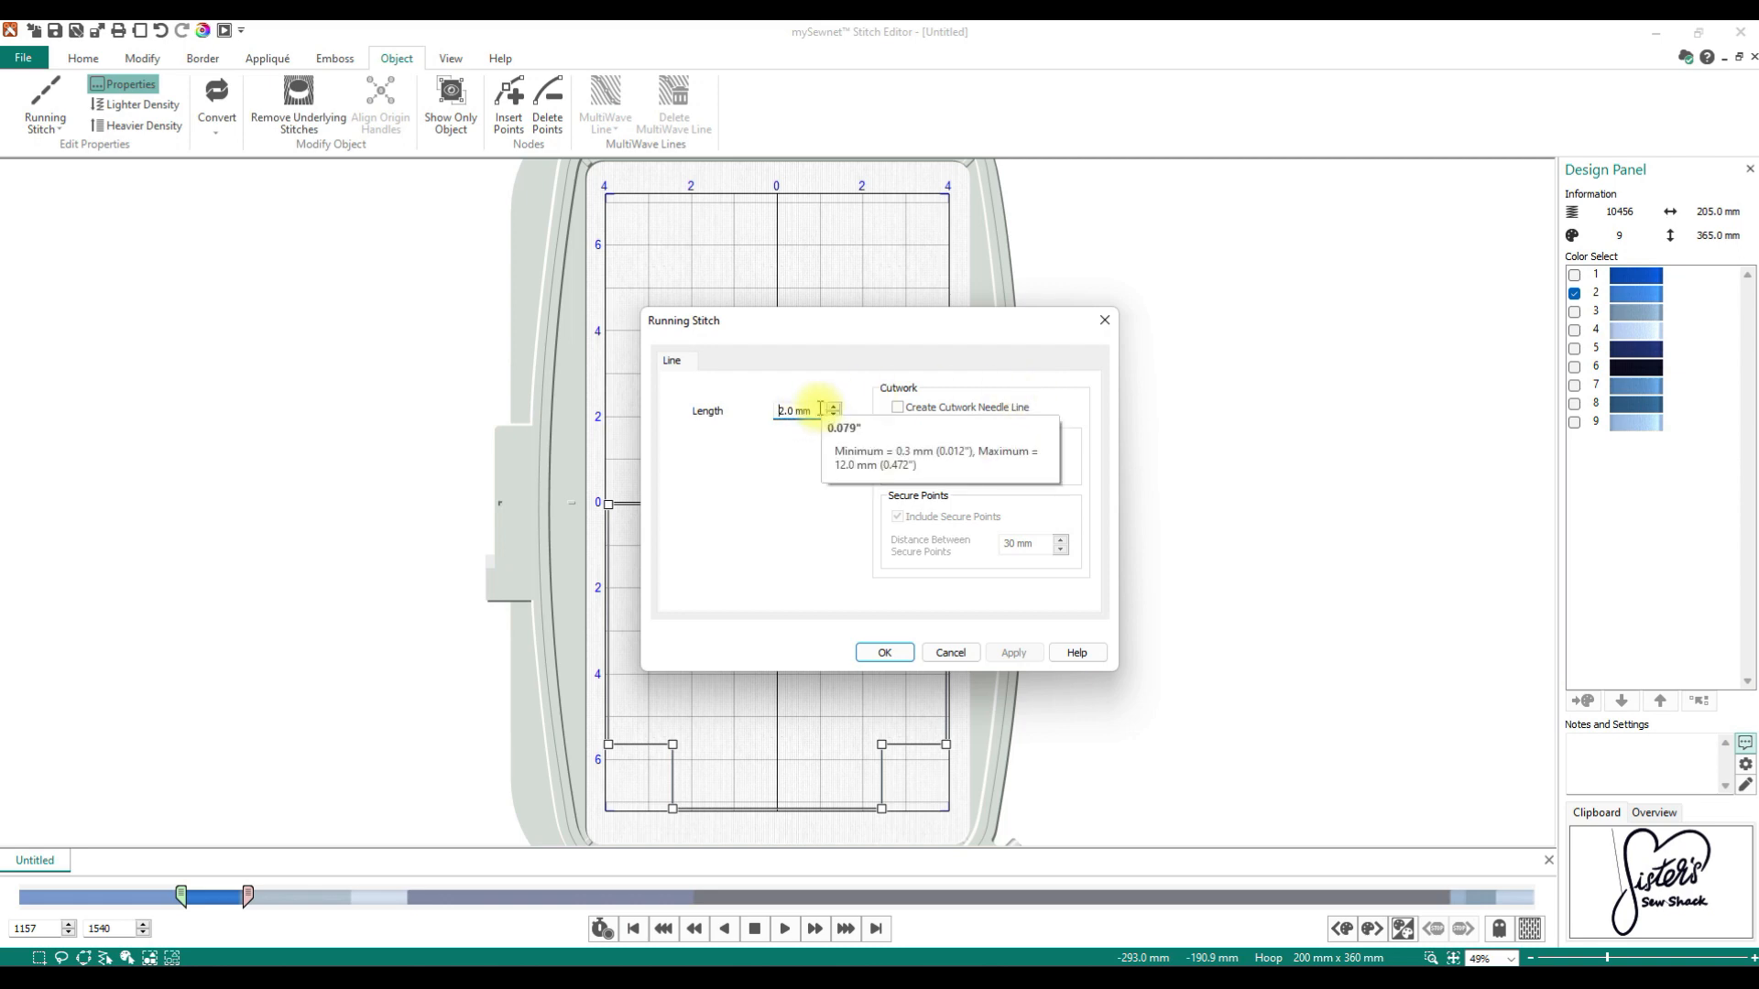
pyautogui.moveTo(806, 410); pyautogui.dragTo(653, 412)
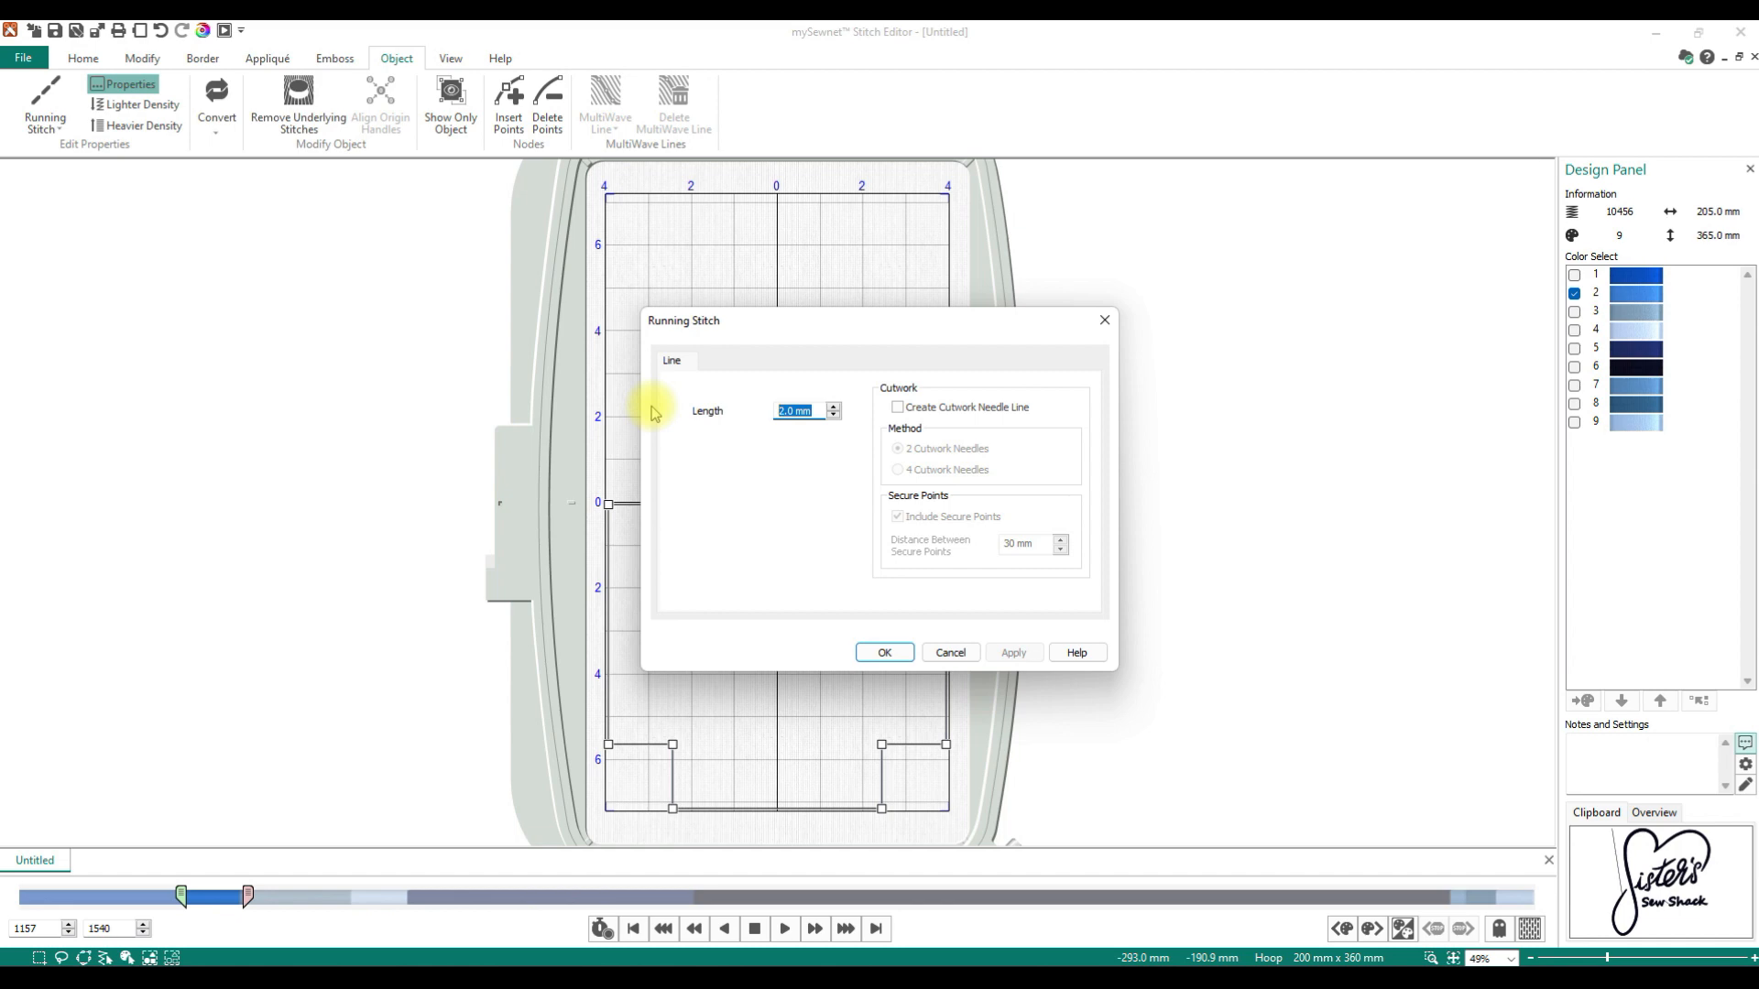
pyautogui.write('4')
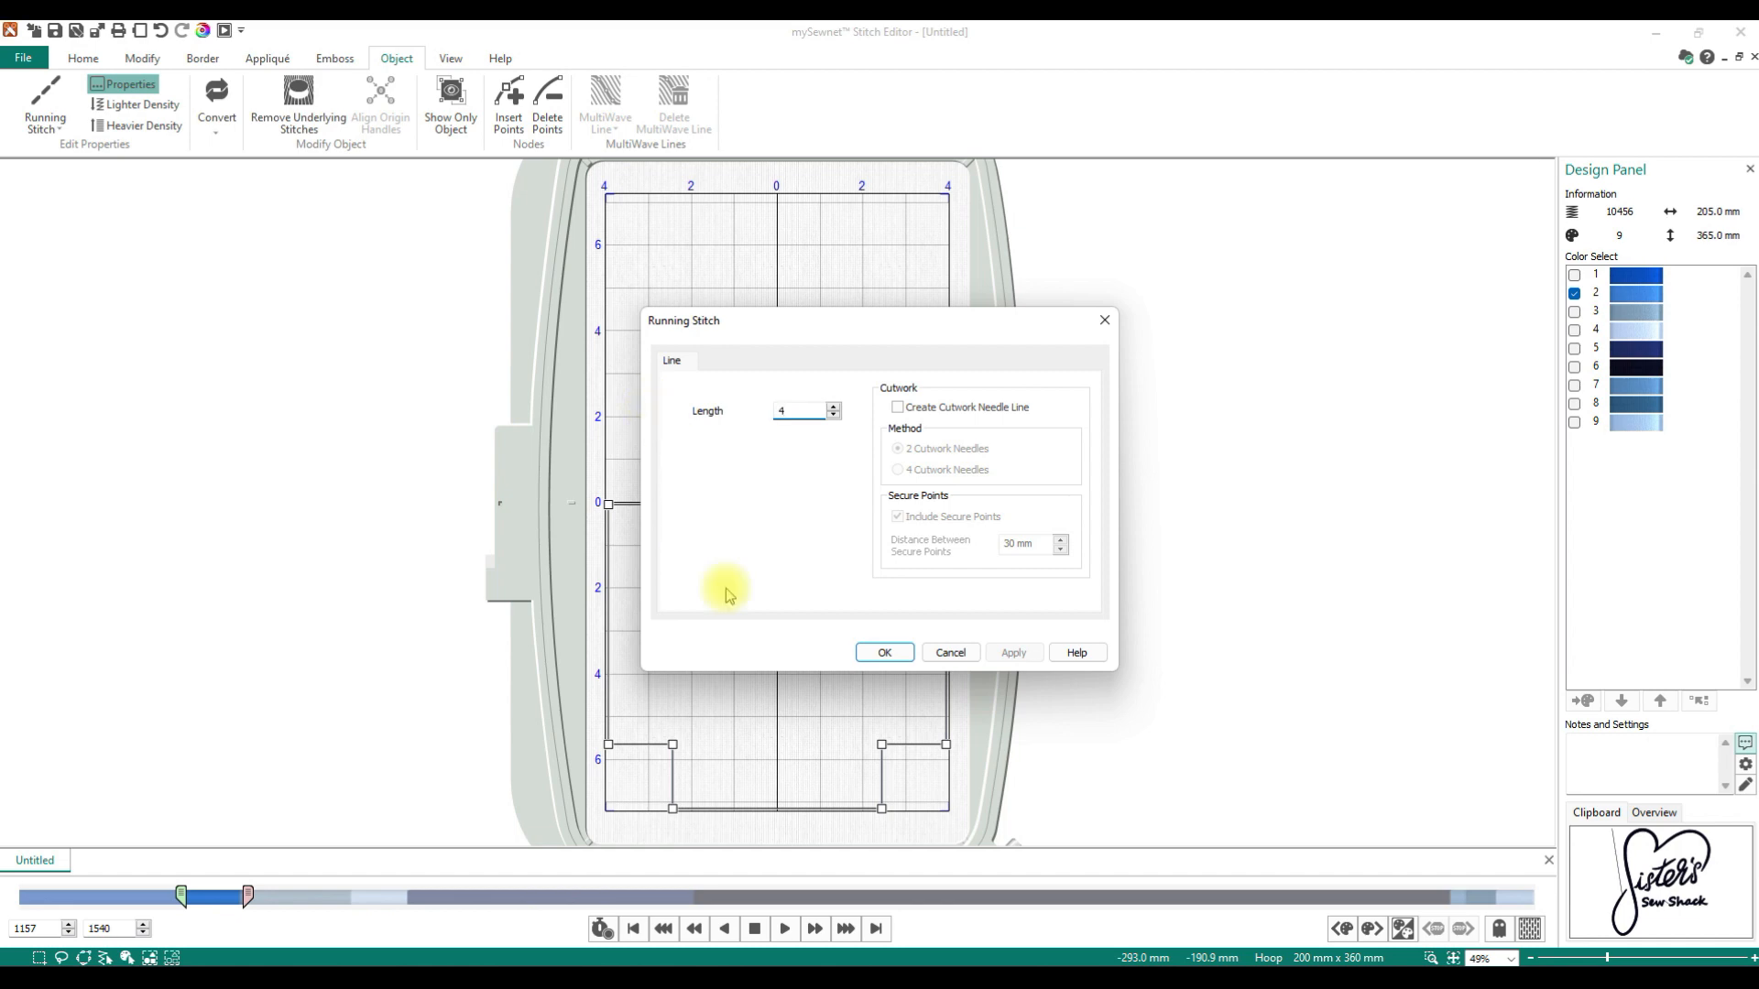
pyautogui.click(879, 653)
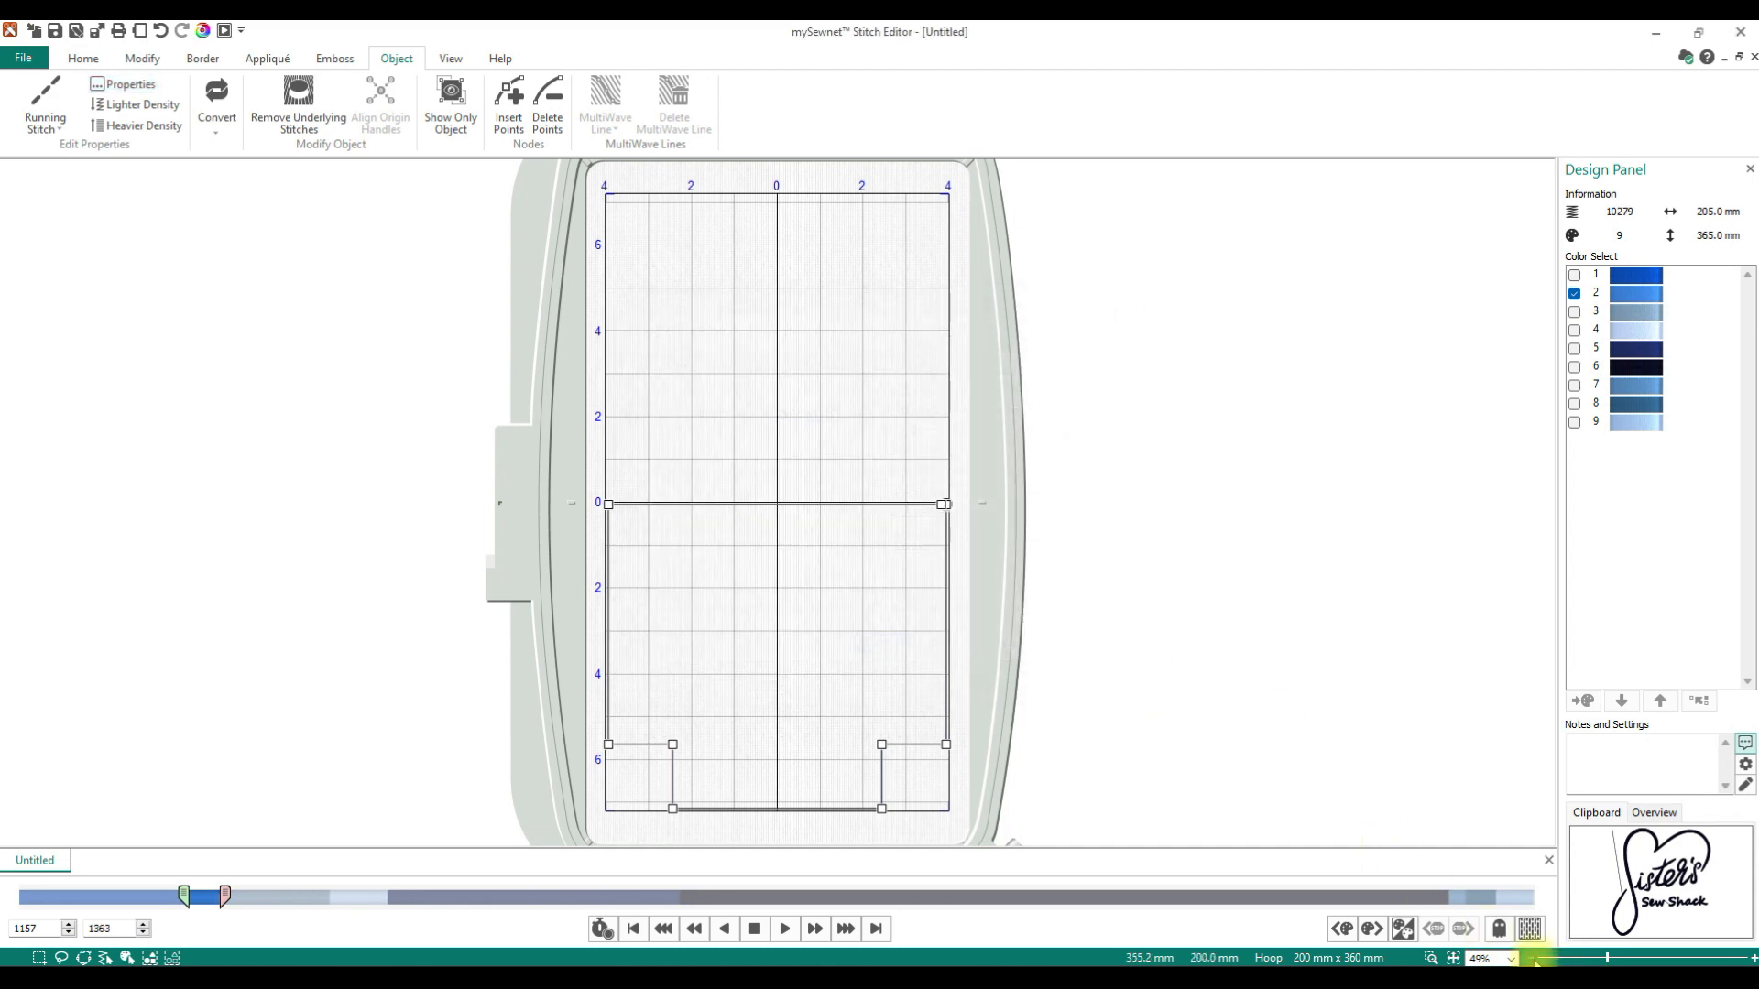
pyautogui.click(1431, 957)
pyautogui.moveTo(687, 471); pyautogui.dragTo(1065, 569)
pyautogui.click(997, 266)
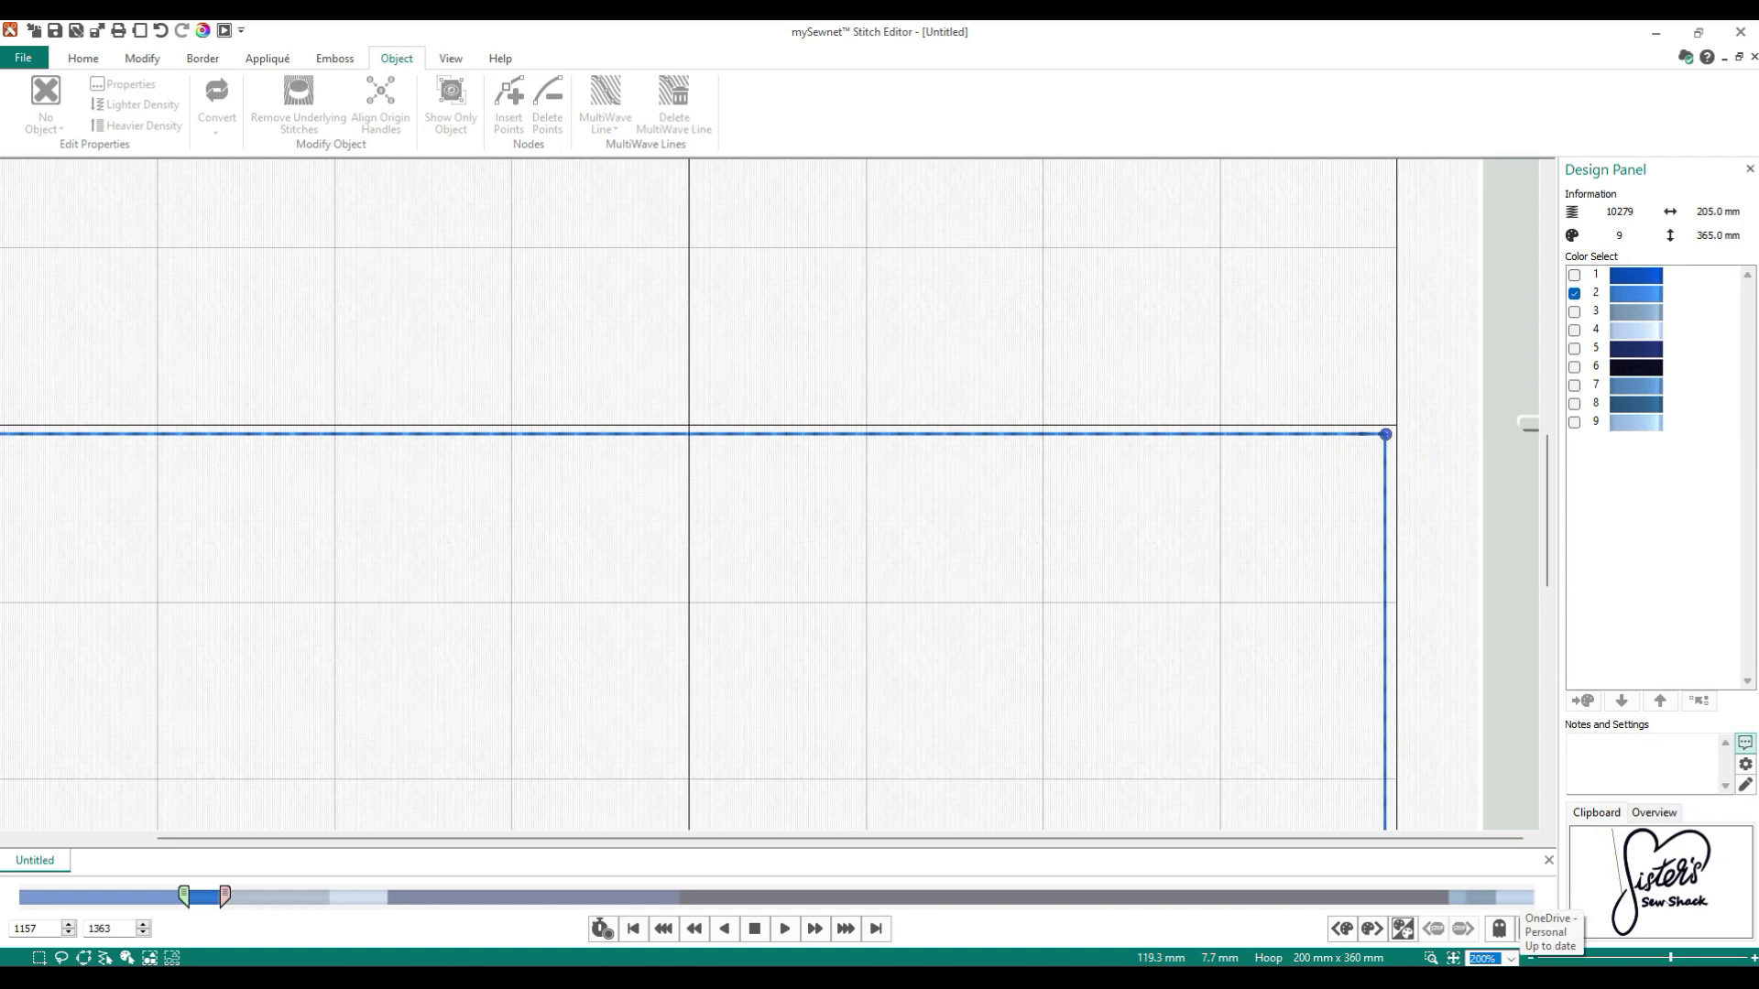
pyautogui.click(1454, 958)
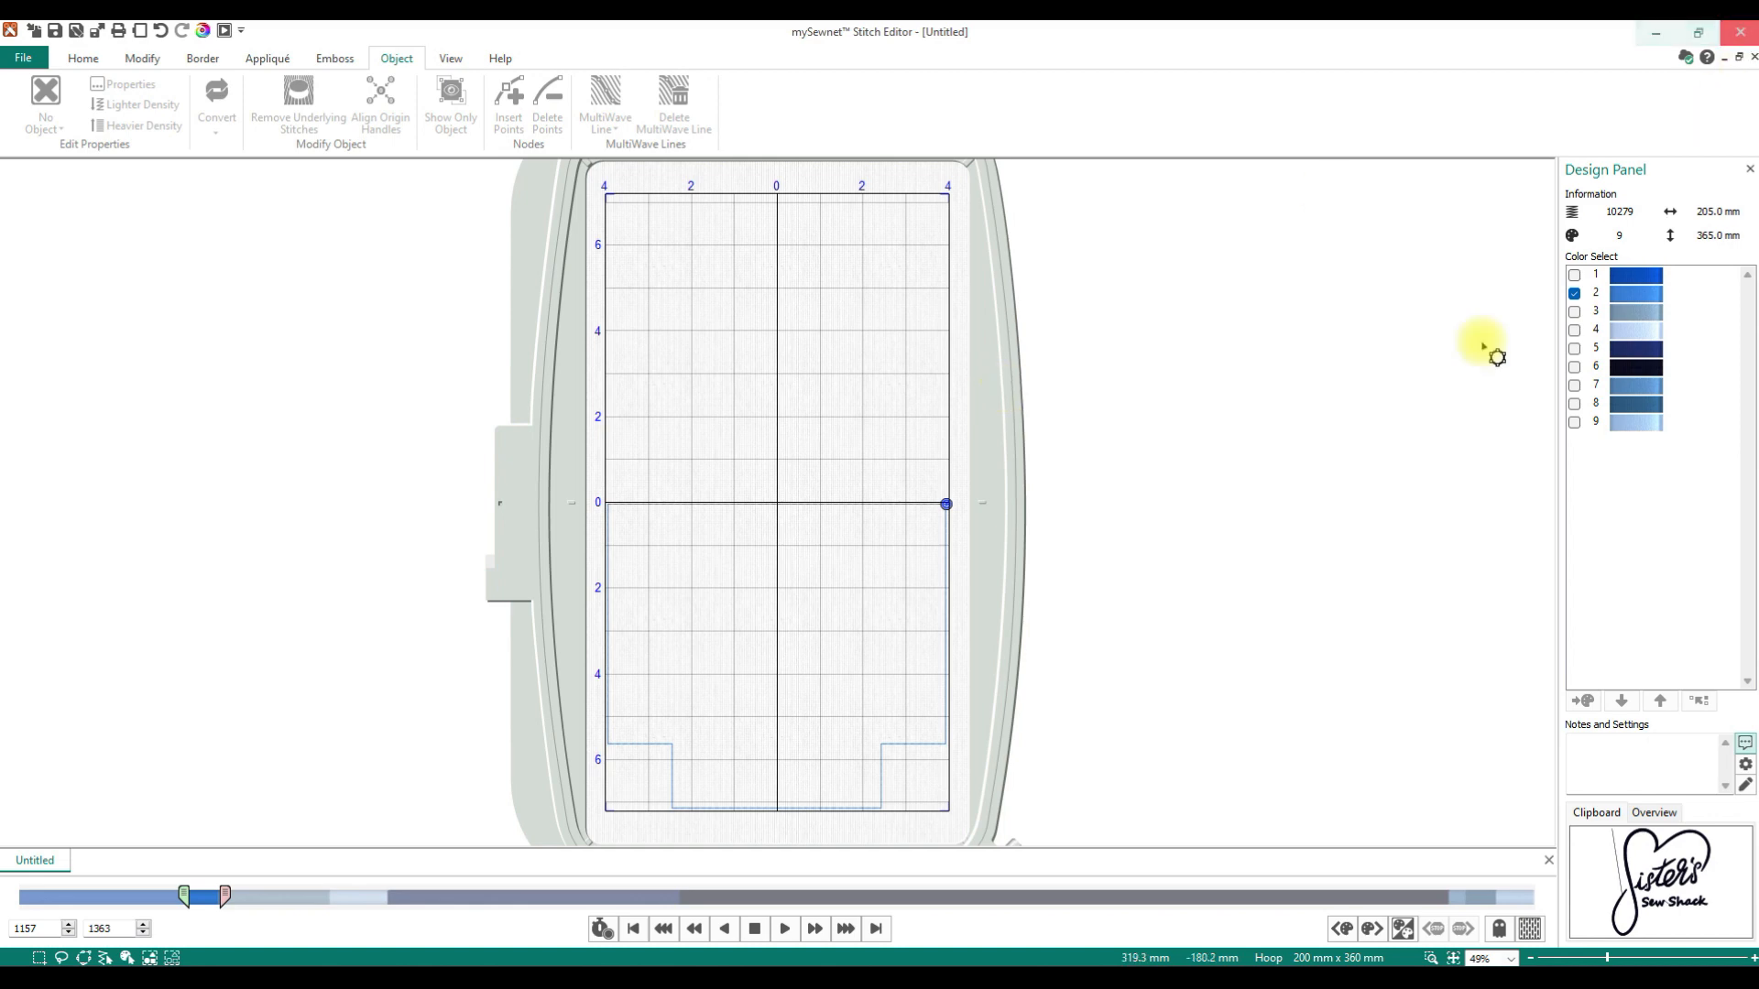
# Step: Show color 6 as well and set the density of the satin column forming the logo's large S to 2
pyautogui.click(1574, 367)
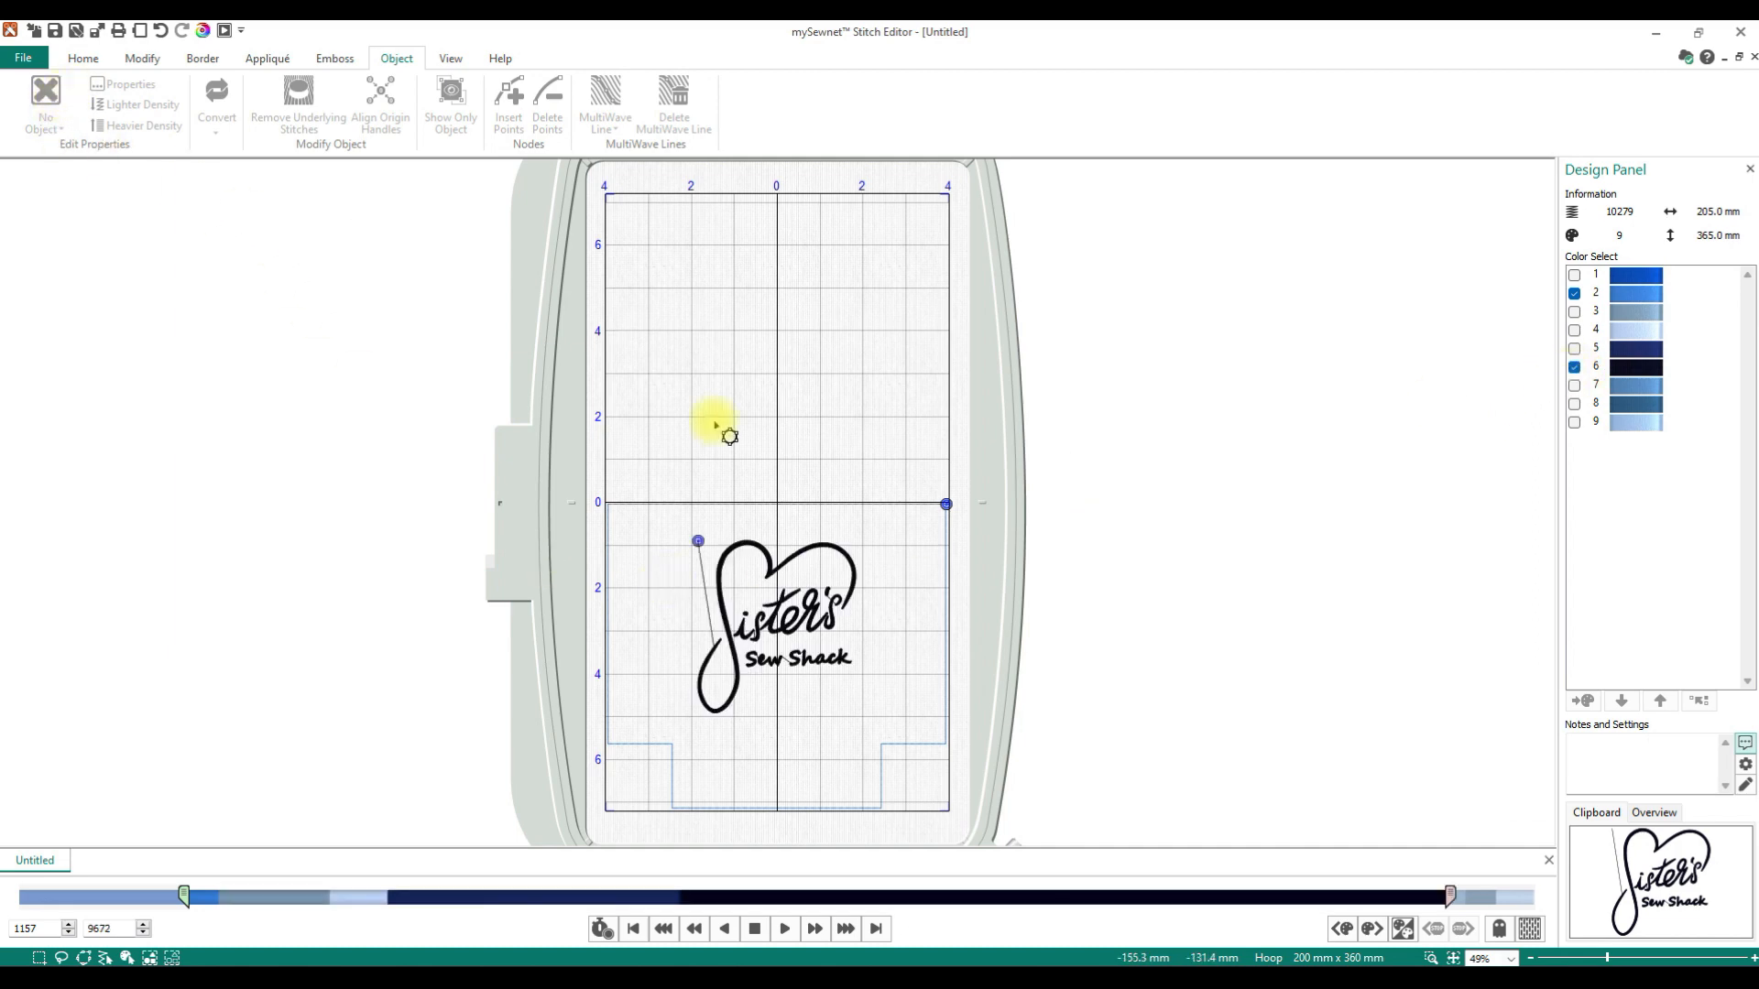
pyautogui.click(762, 560)
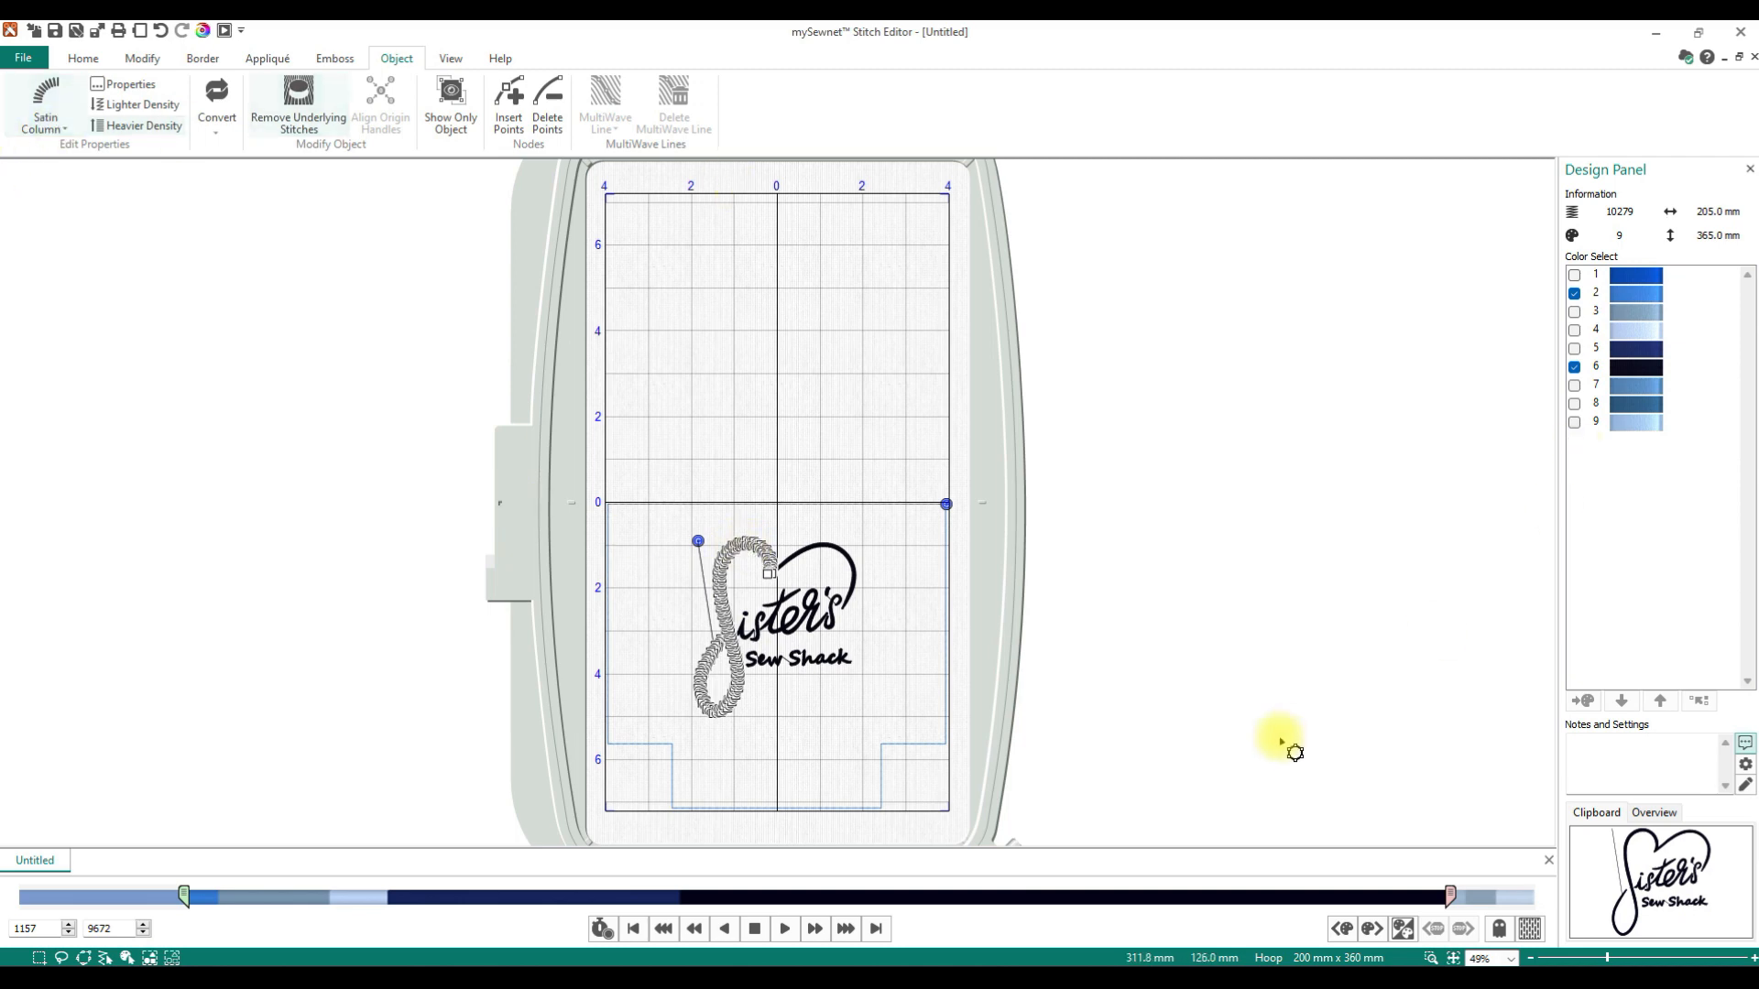
pyautogui.click(1430, 958)
pyautogui.moveTo(659, 516); pyautogui.dragTo(885, 738)
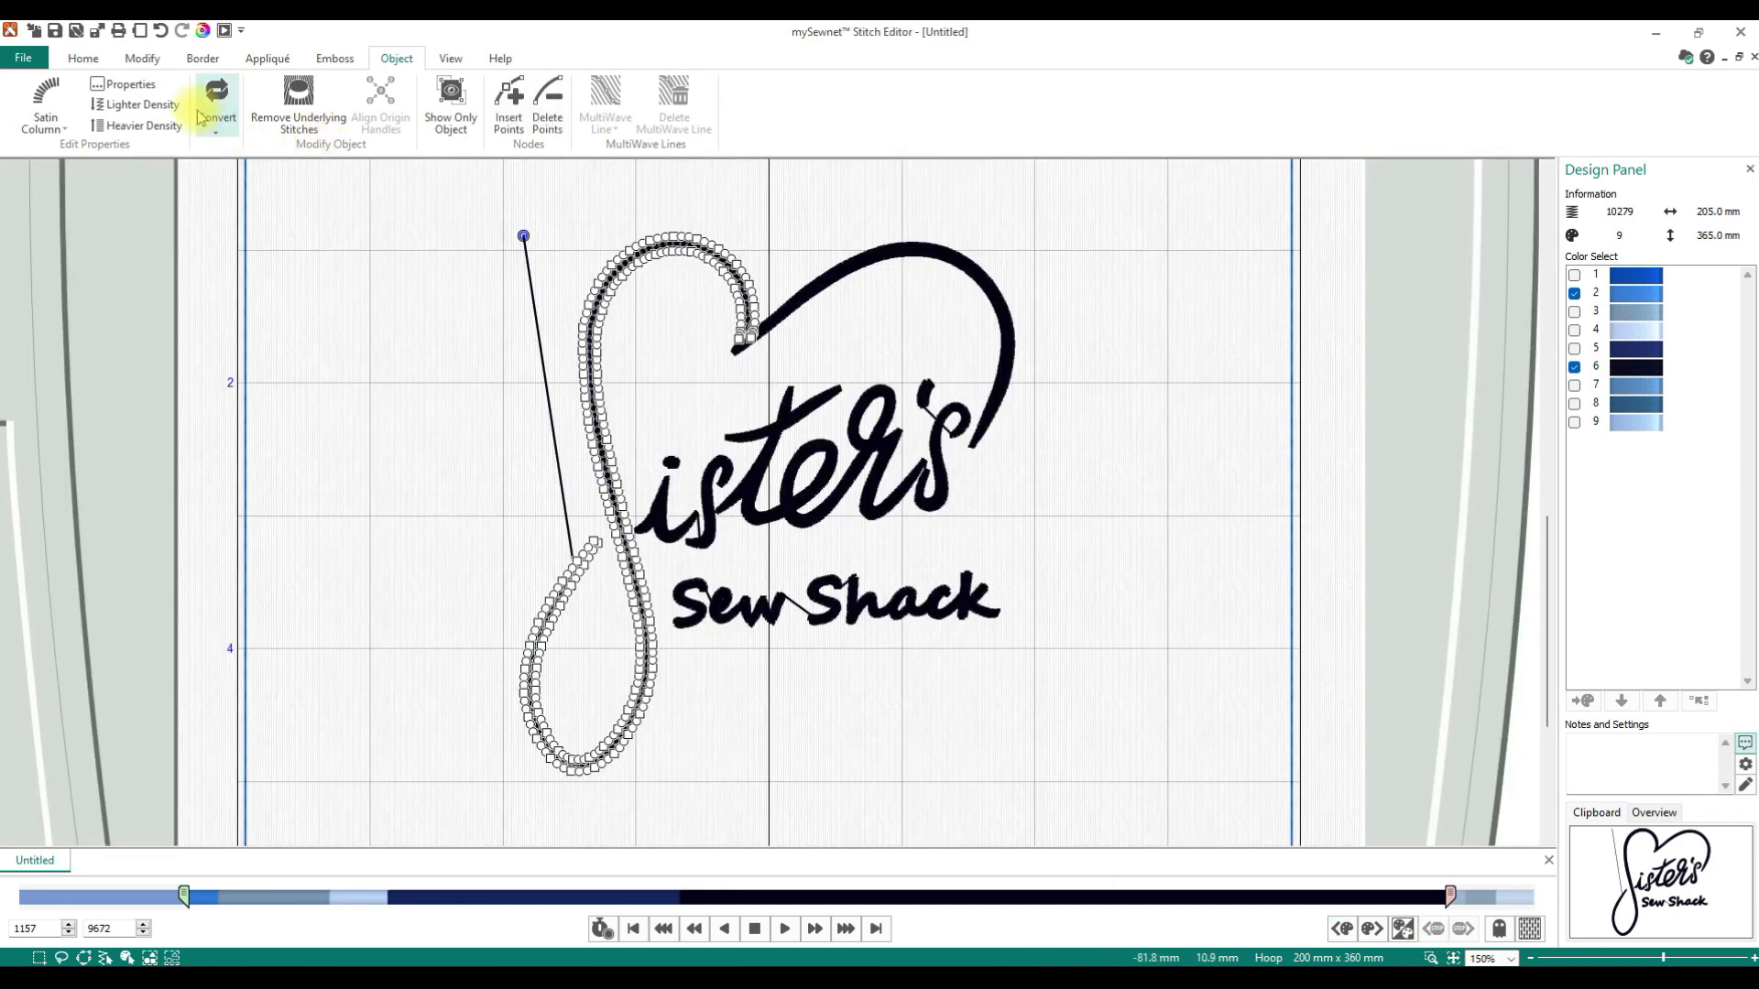
pyautogui.click(144, 91)
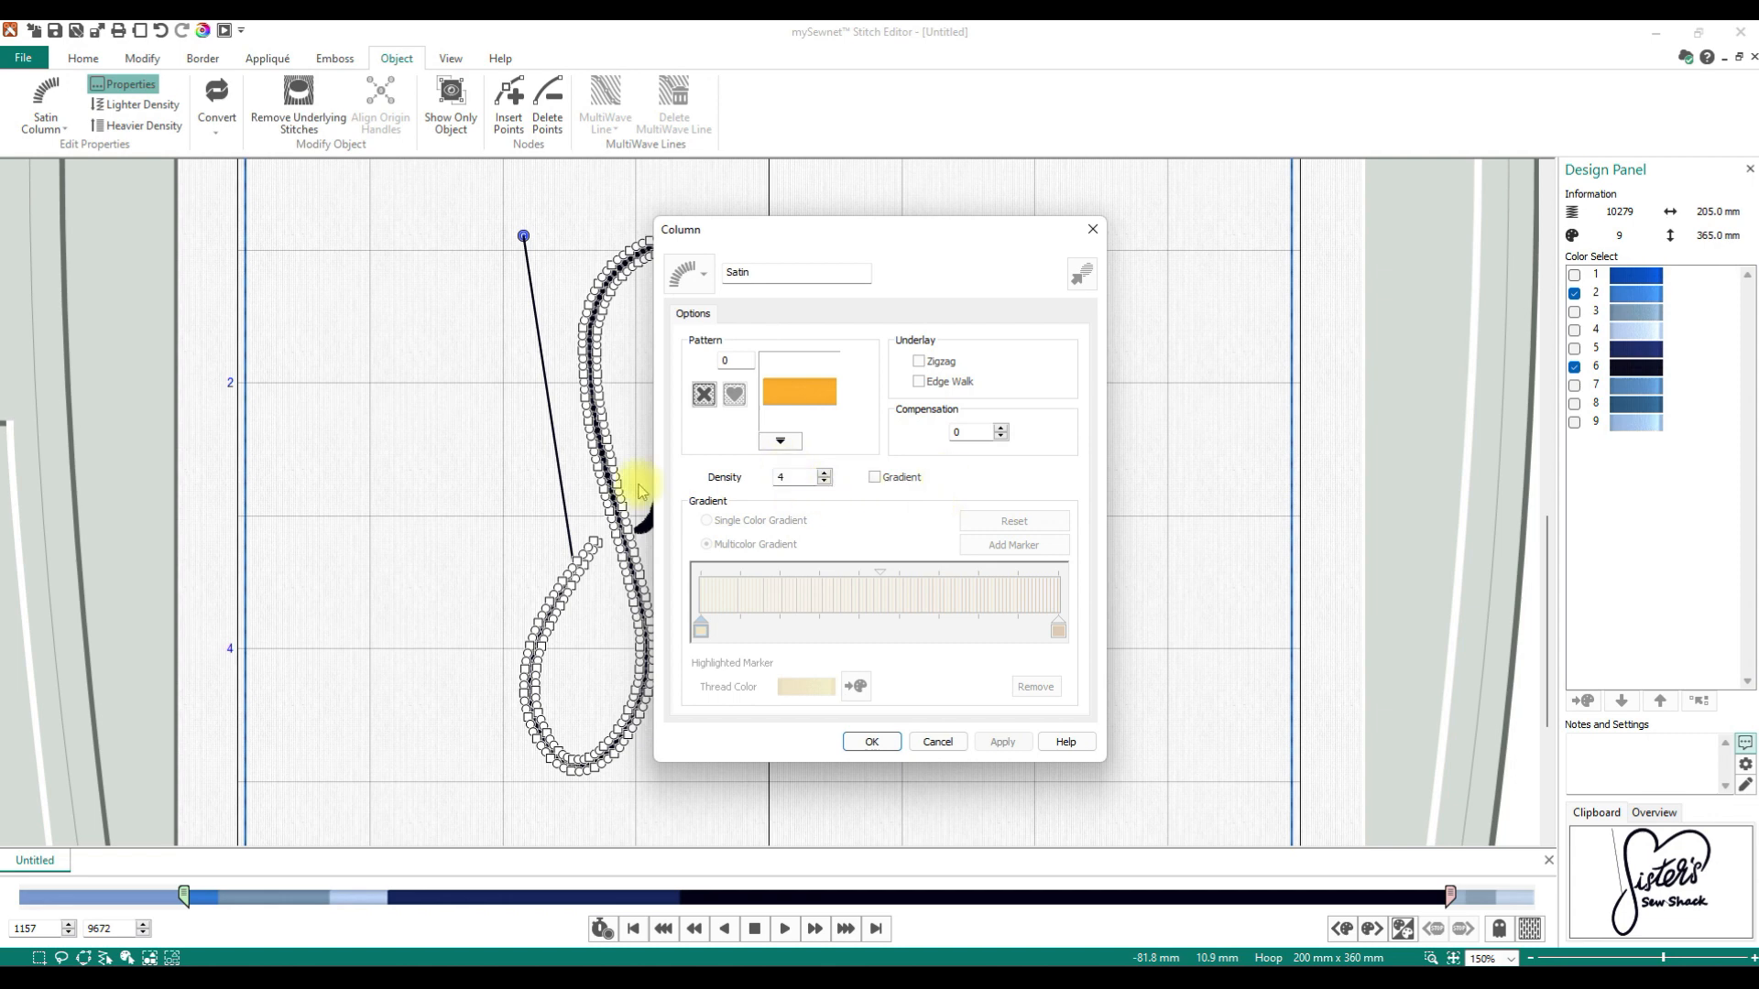
pyautogui.click(825, 481)
pyautogui.click(825, 481)
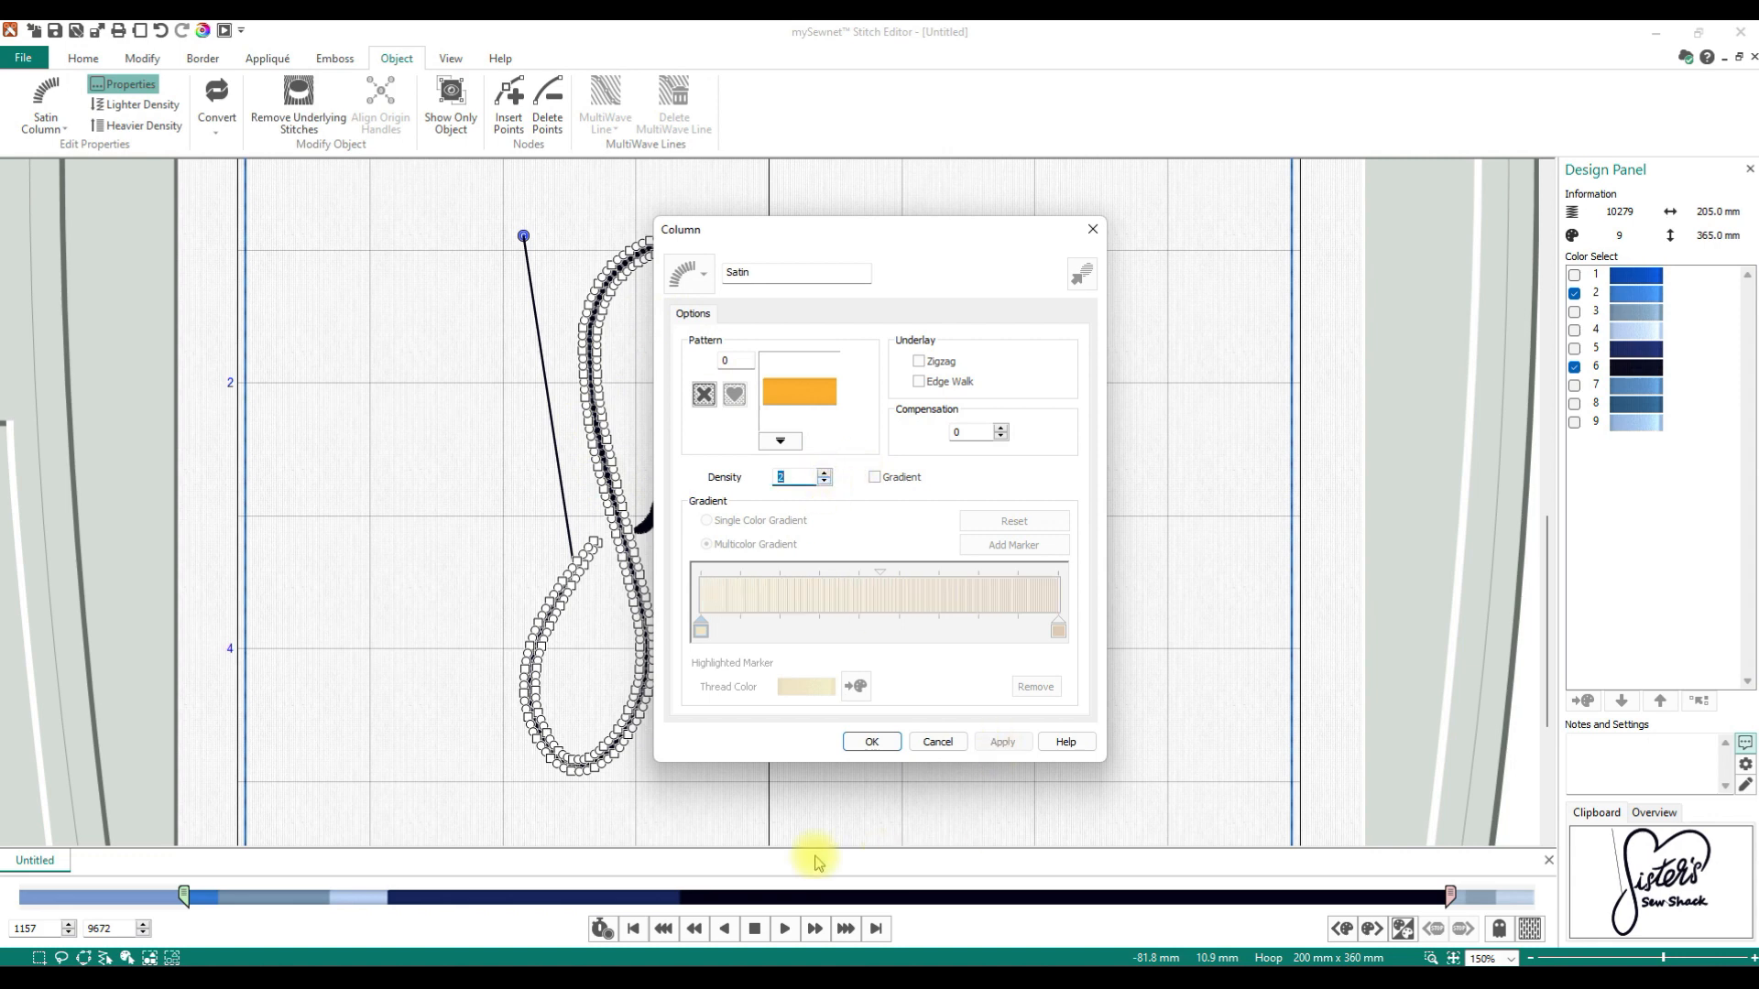
pyautogui.click(870, 742)
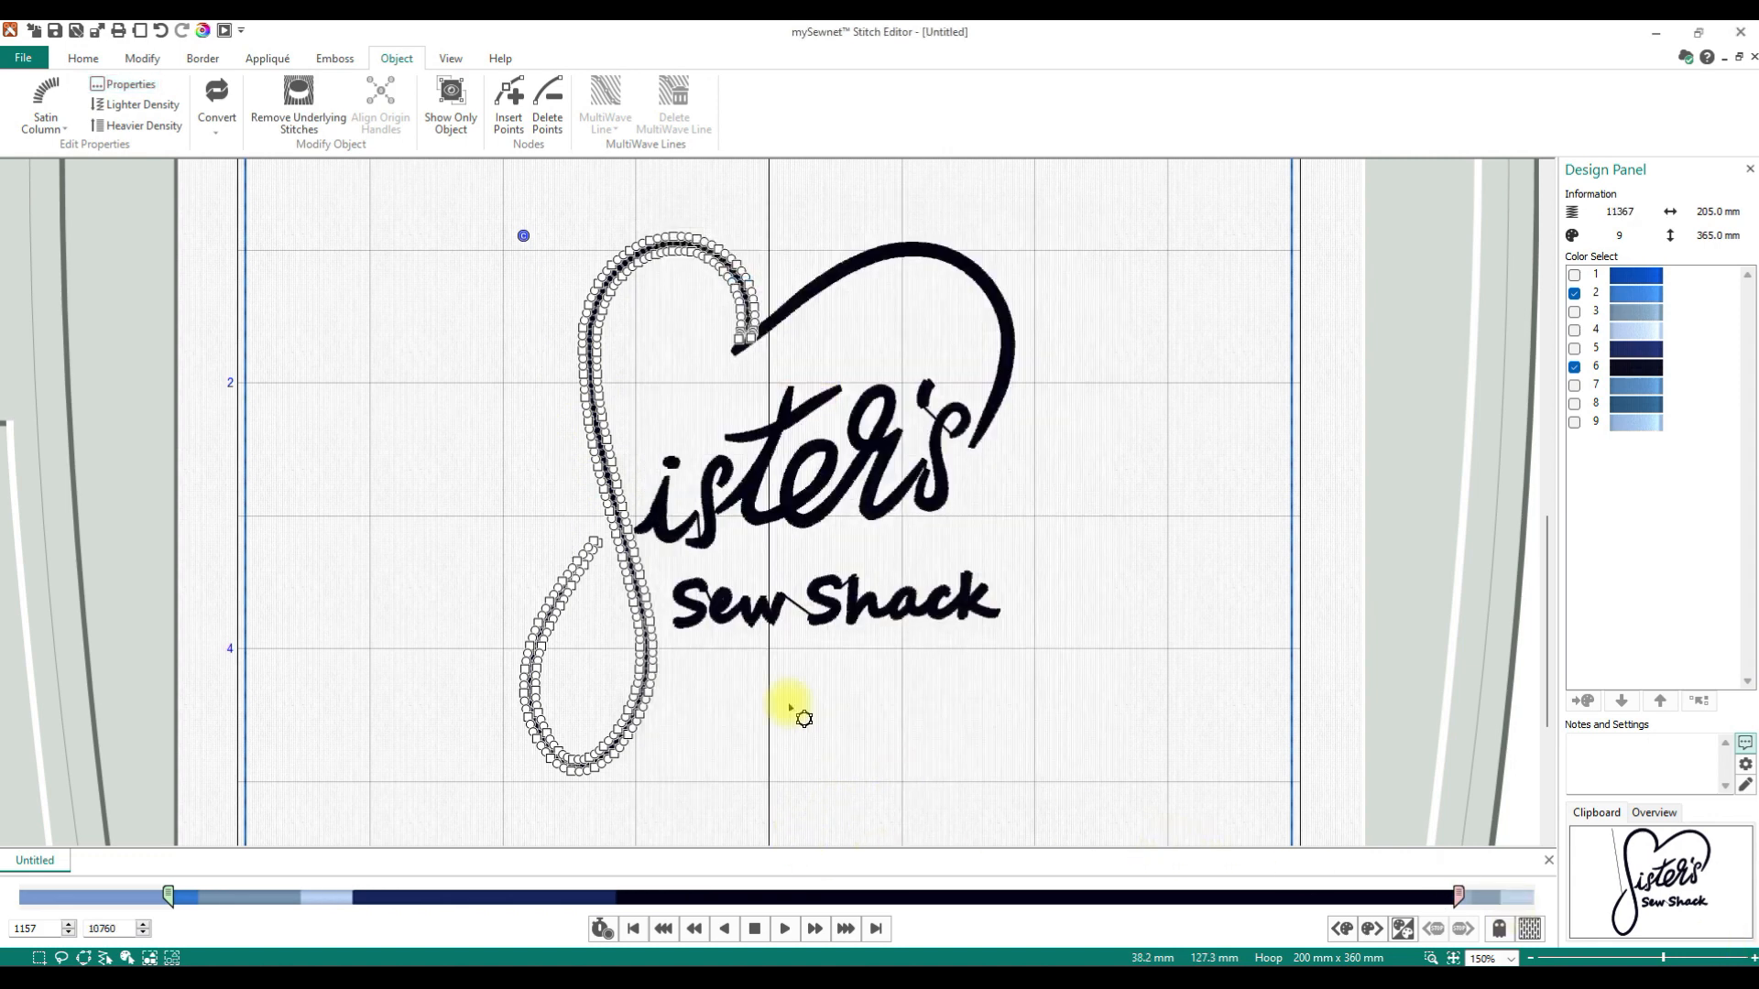
pyautogui.click(505, 117)
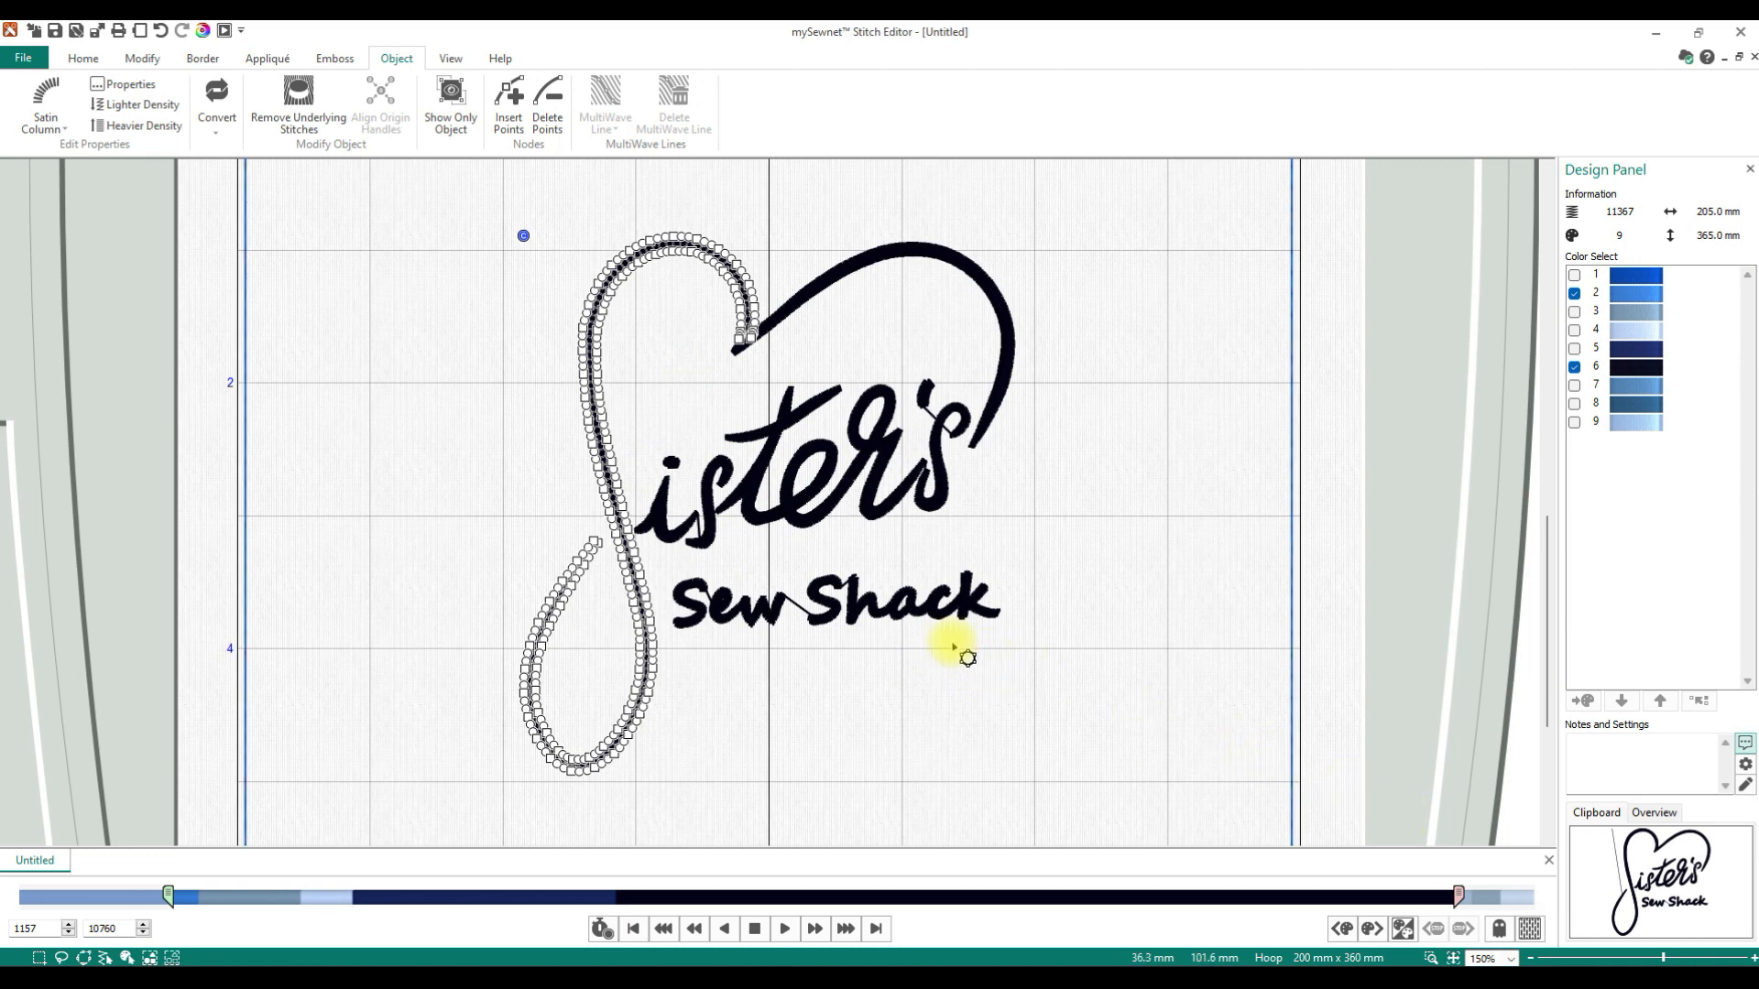
# Step: Convert the satin column stem of the i in Sister's to Richelieu bars with a 2.0 mm width and 6 mm minimum gap size
pyautogui.click(924, 613)
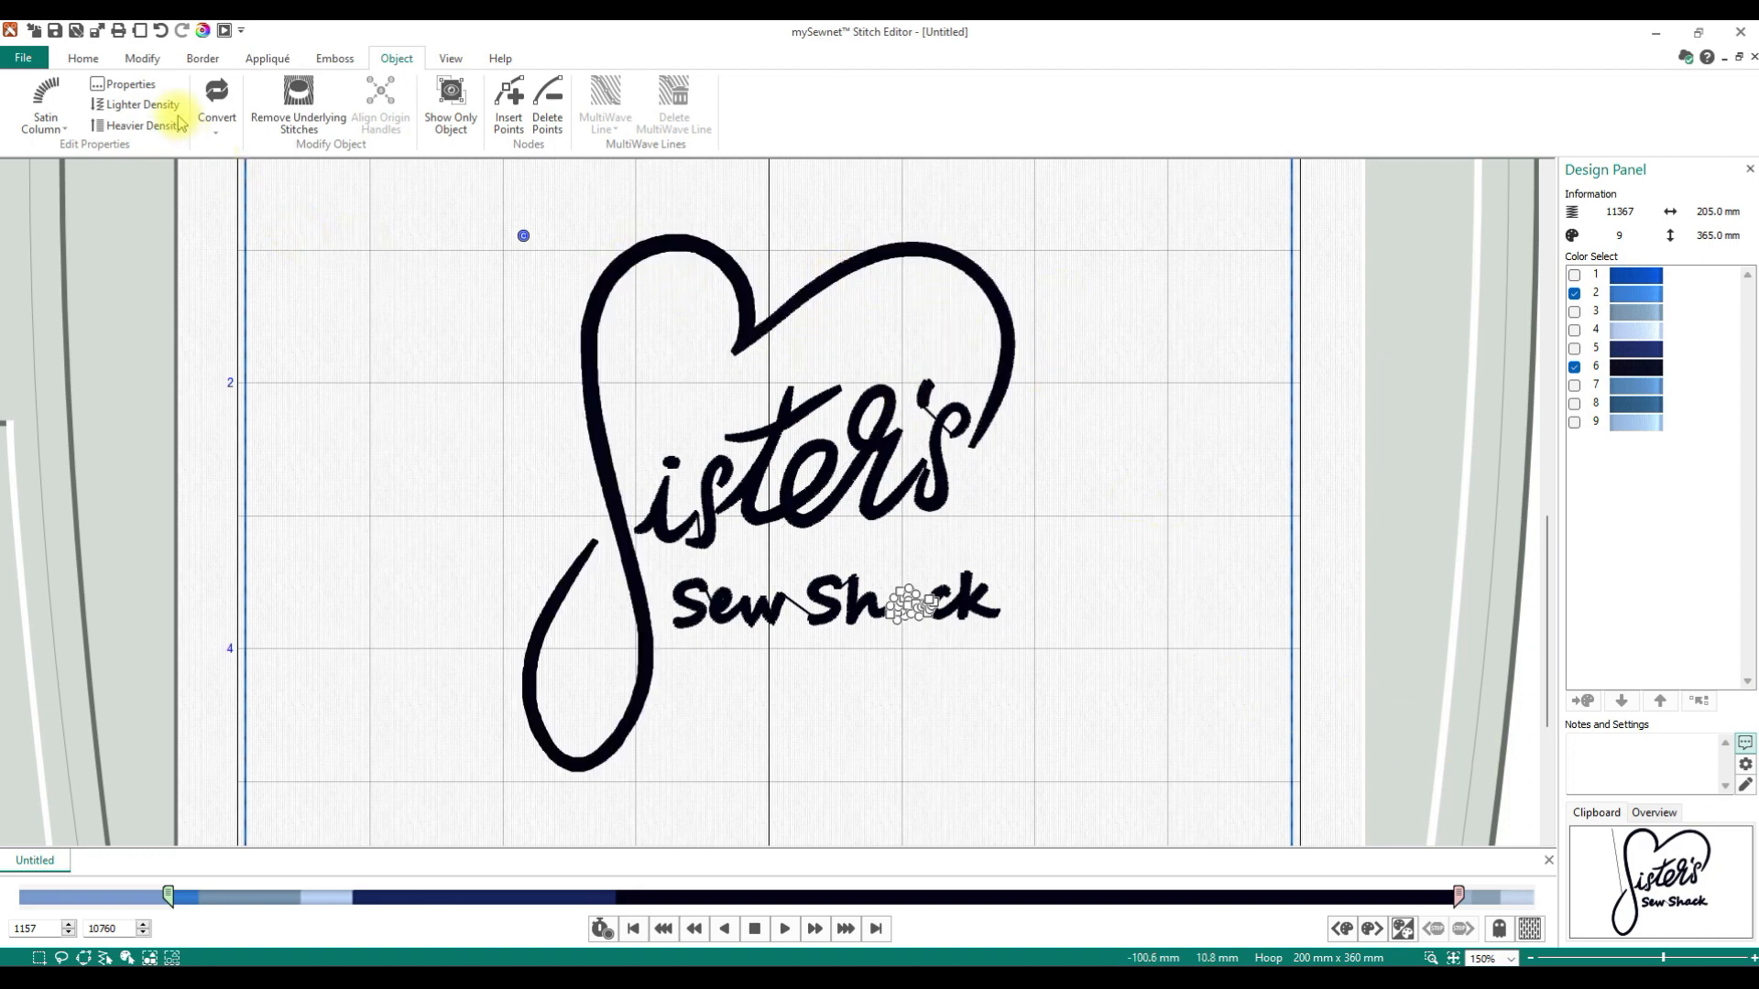
pyautogui.click(694, 513)
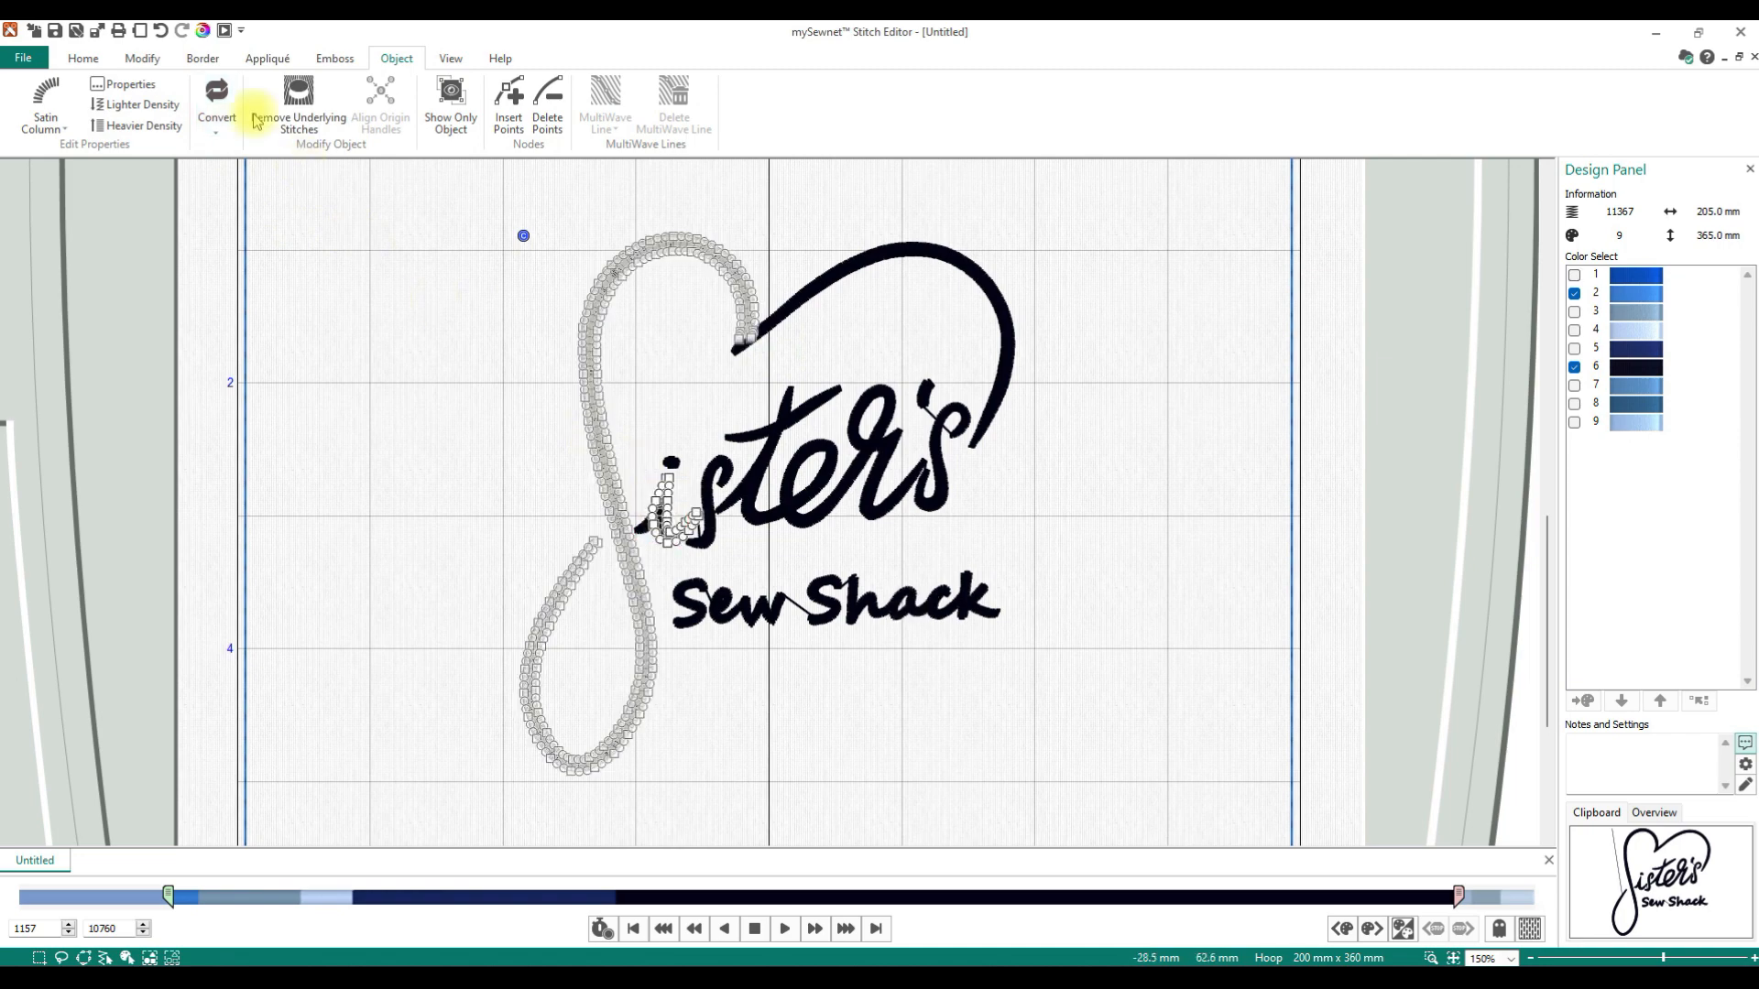
pyautogui.click(203, 133)
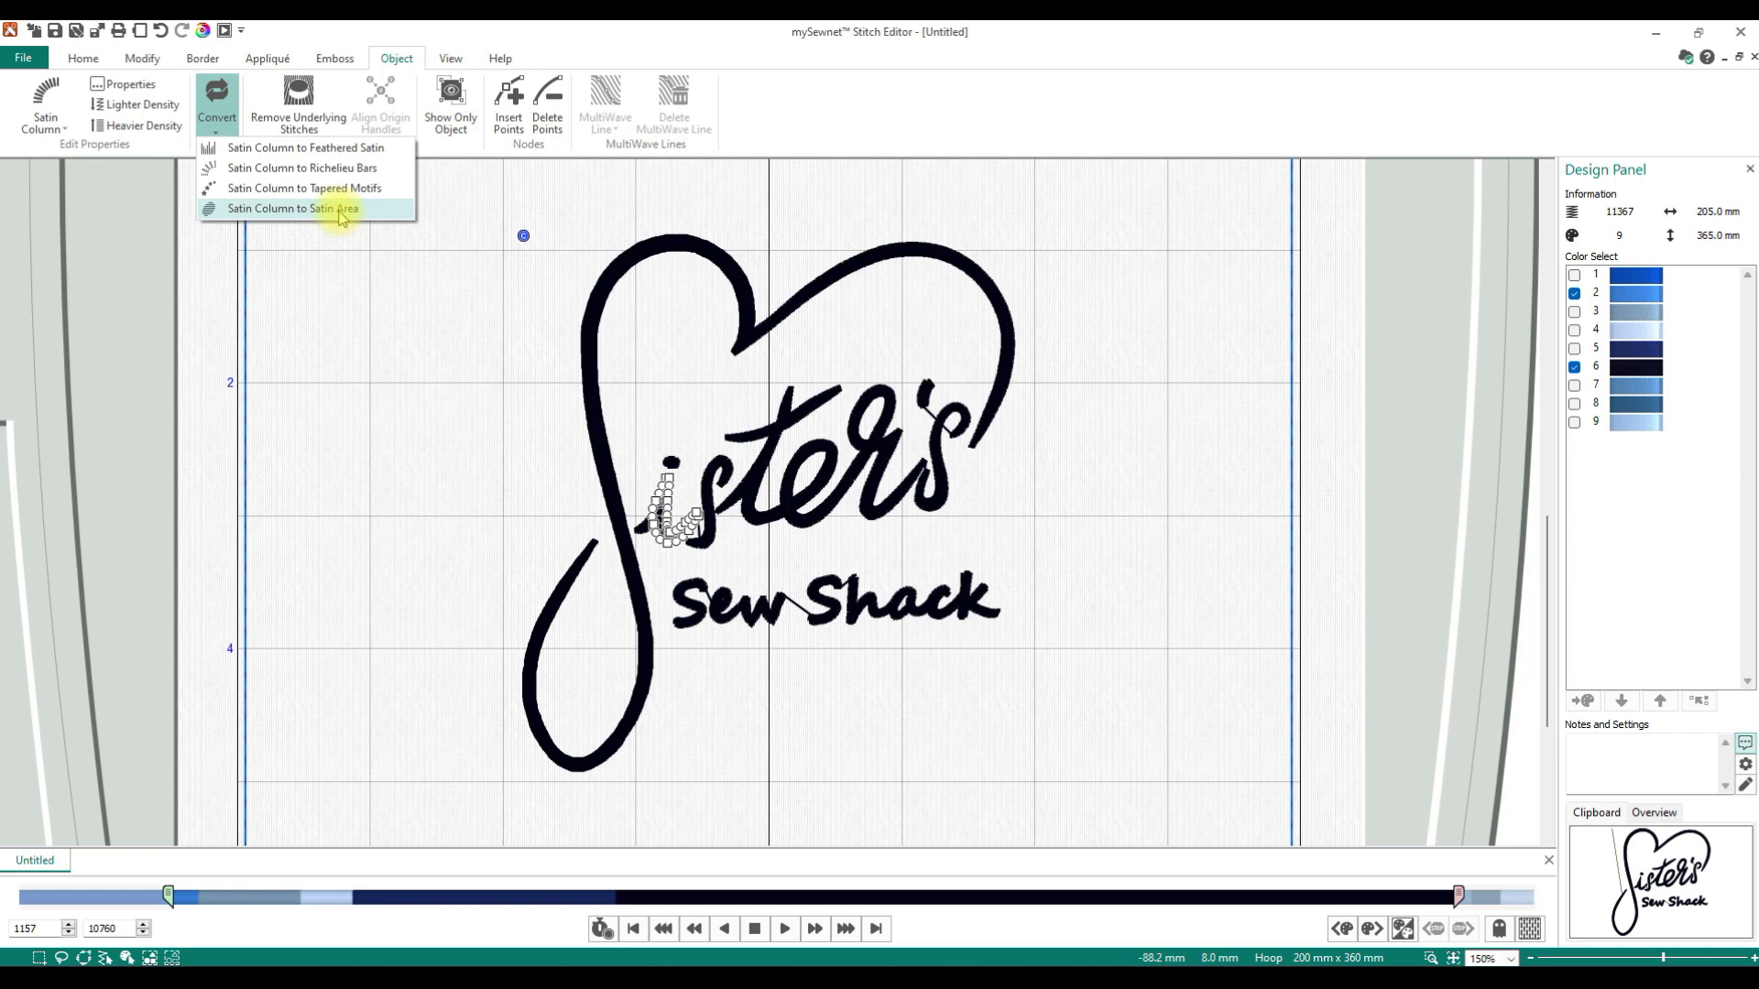
pyautogui.click(302, 168)
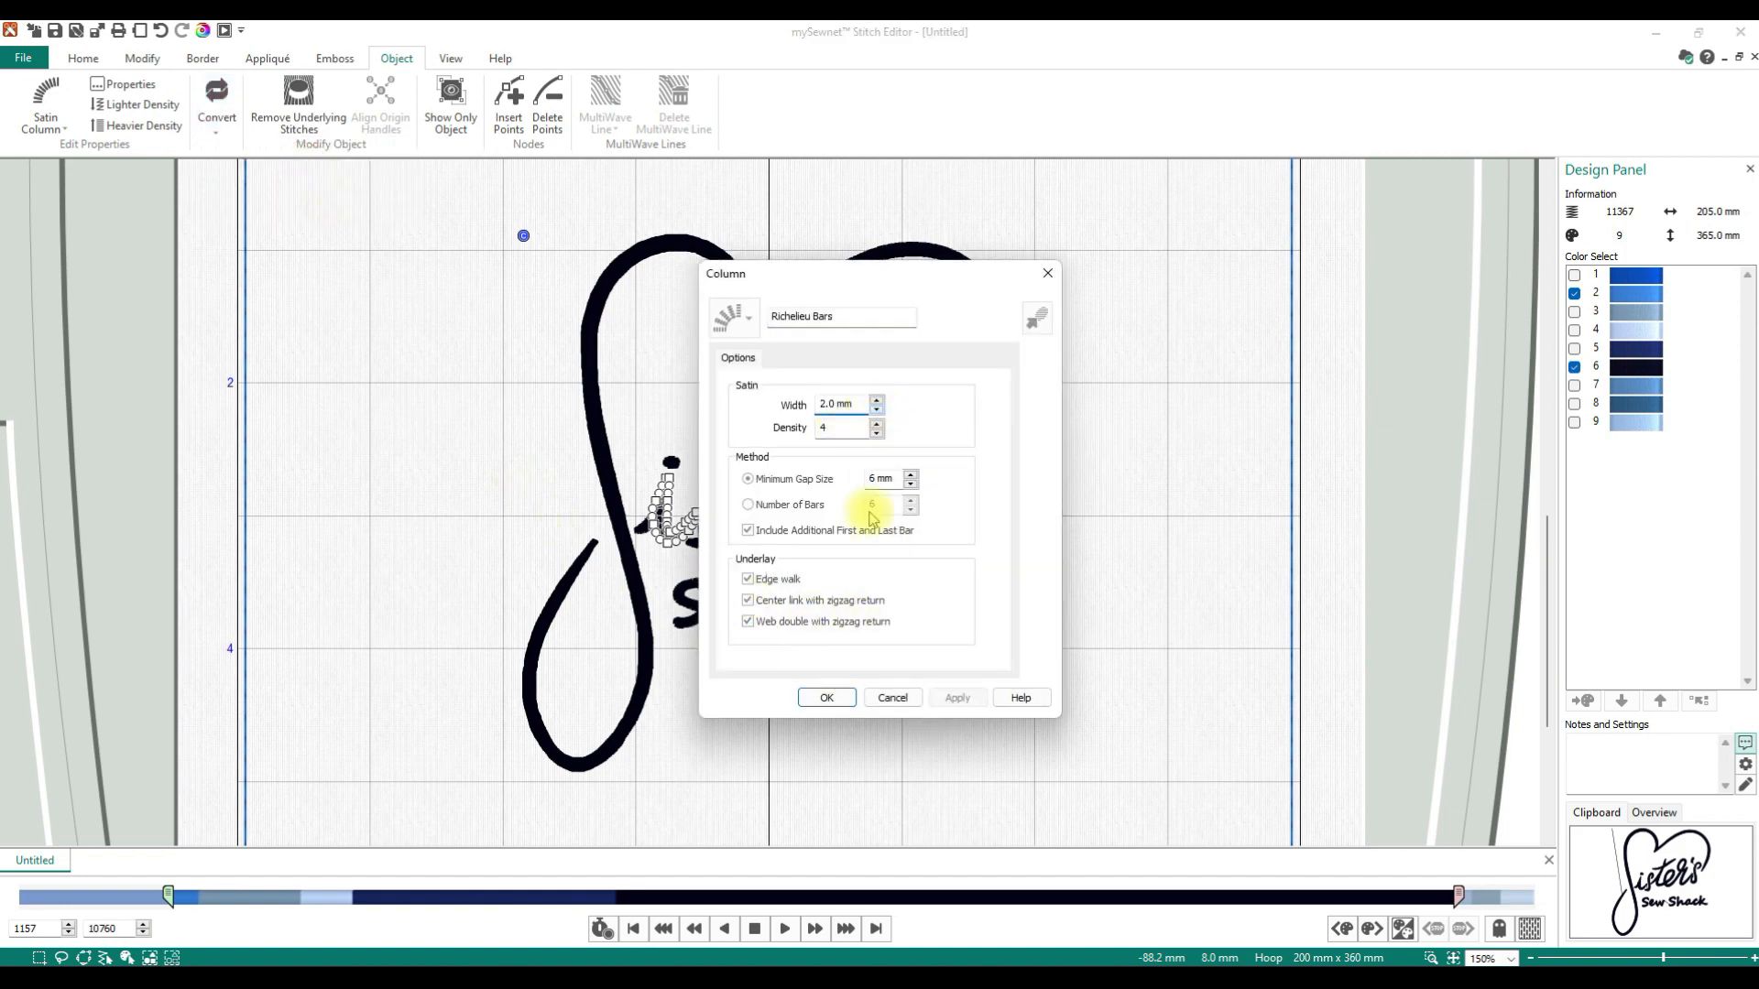
pyautogui.click(827, 698)
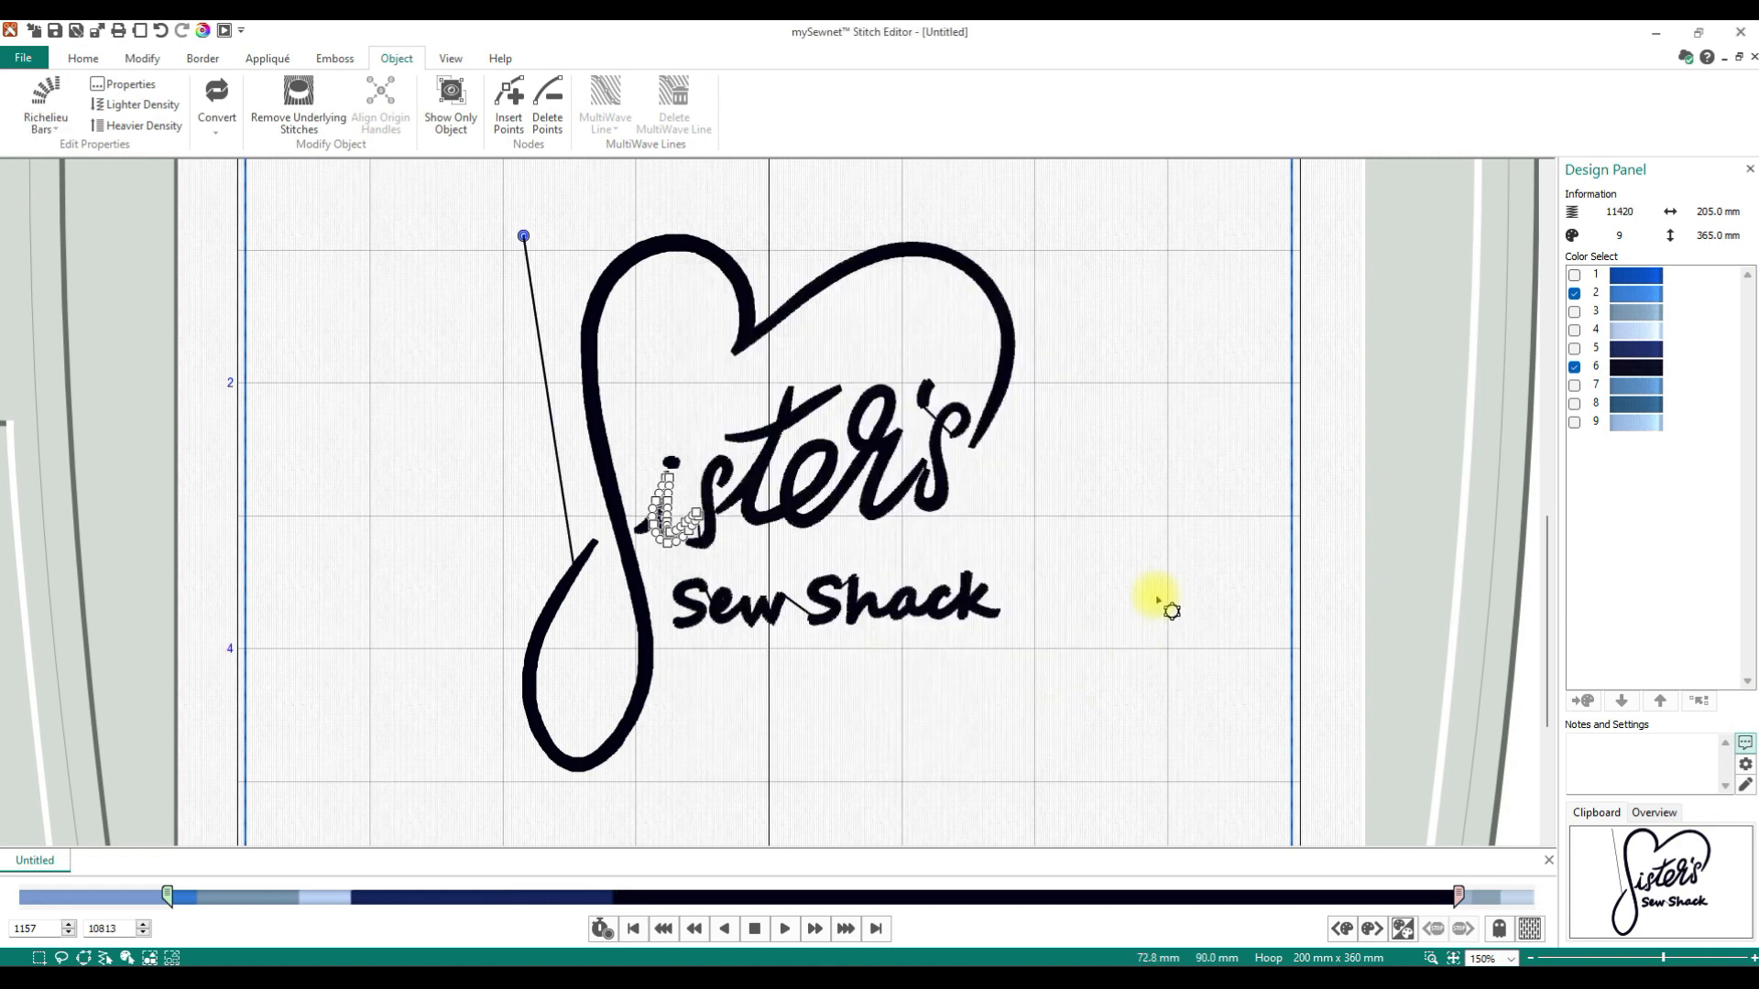
pyautogui.click(1169, 457)
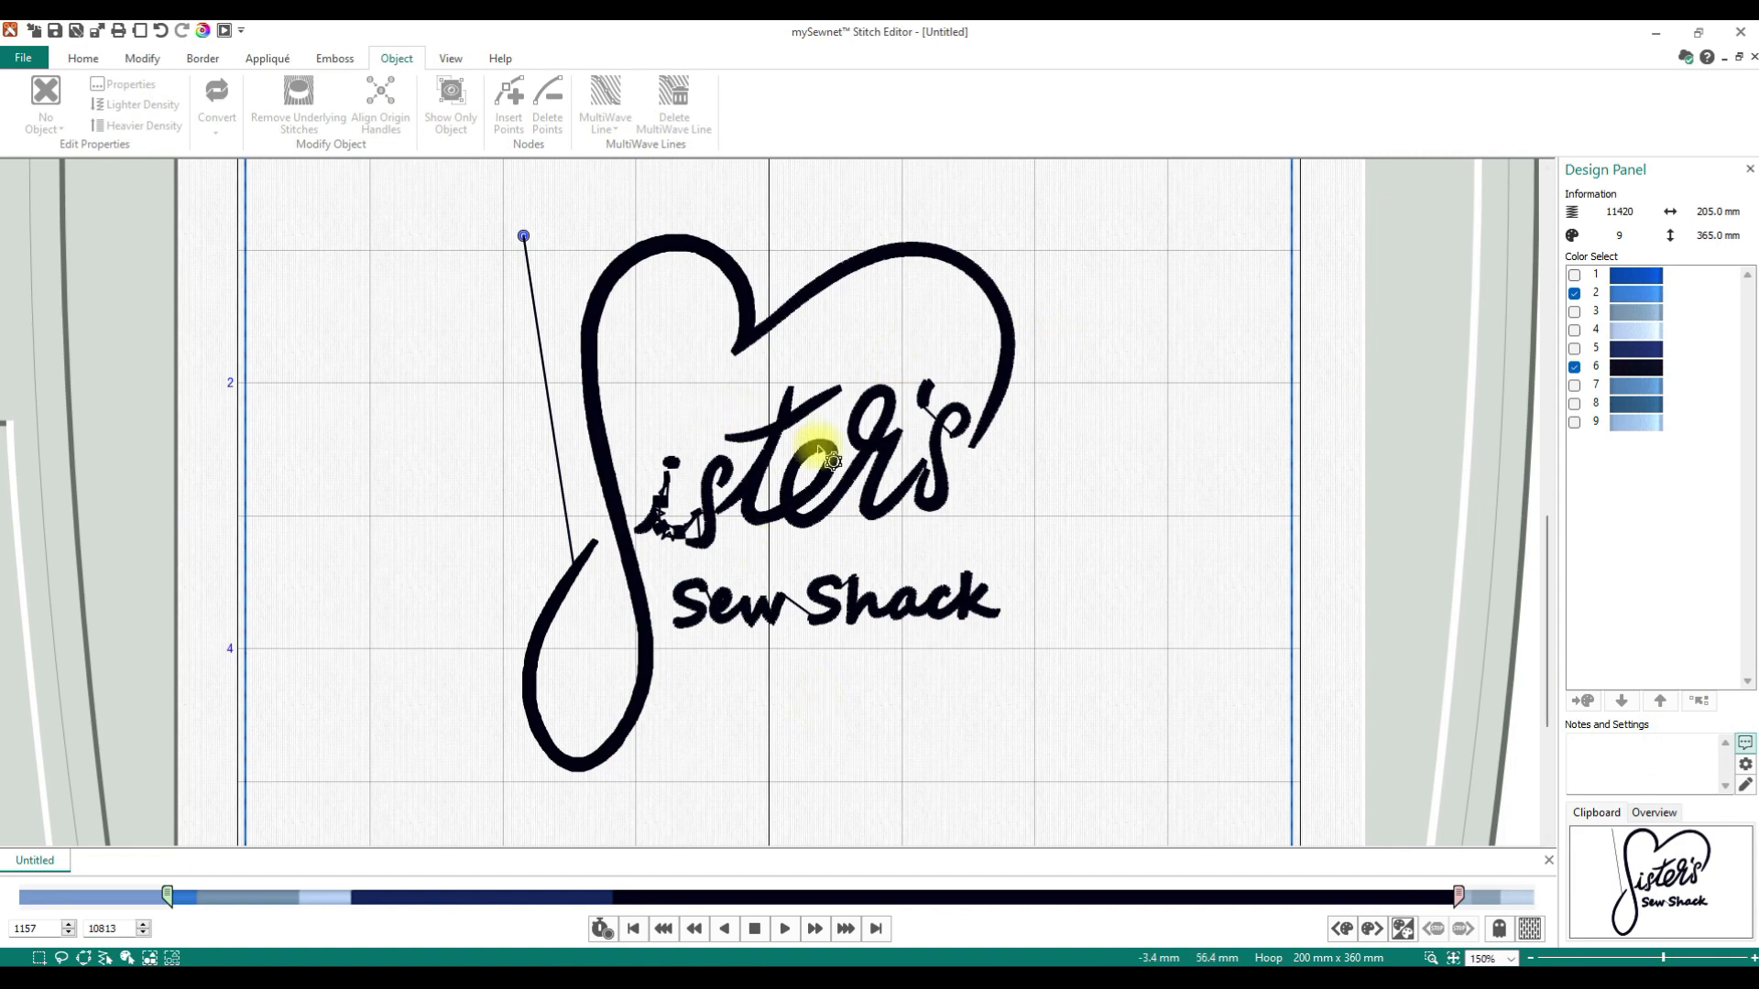
# Step: Convert the satin column loop of the r in Sister's to feathered satin with a density of 24, feathered on both sides
pyautogui.click(870, 458)
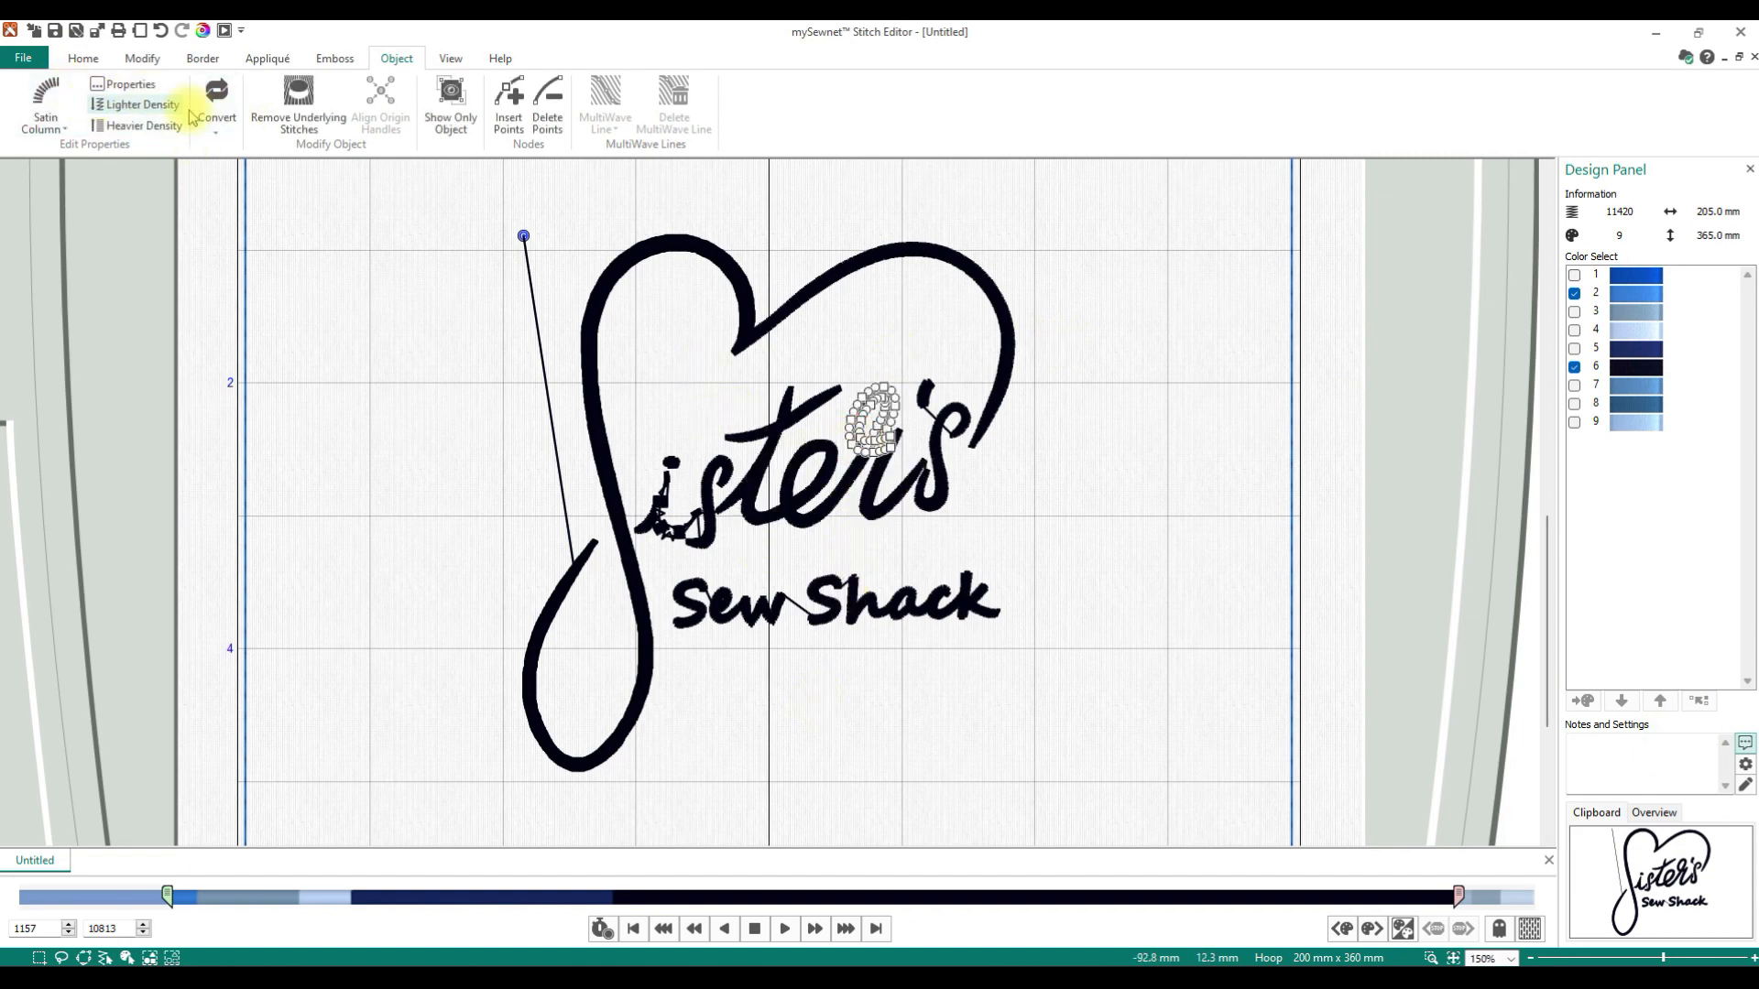
pyautogui.click(217, 126)
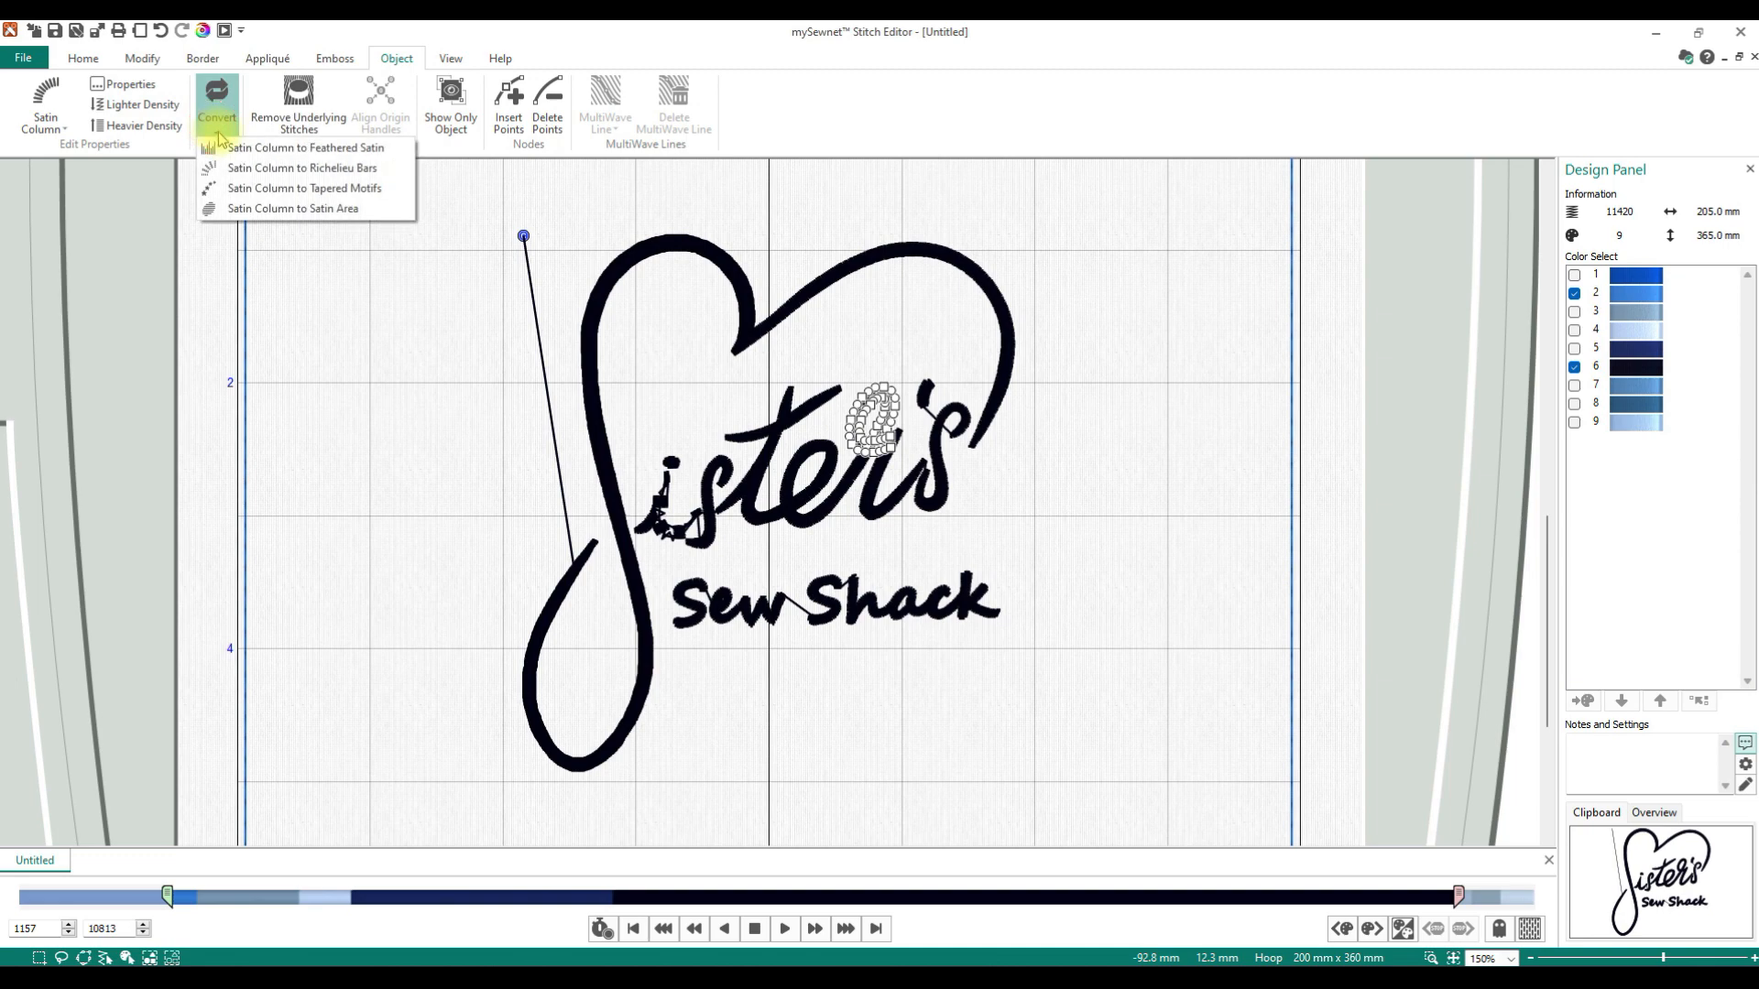
pyautogui.click(286, 148)
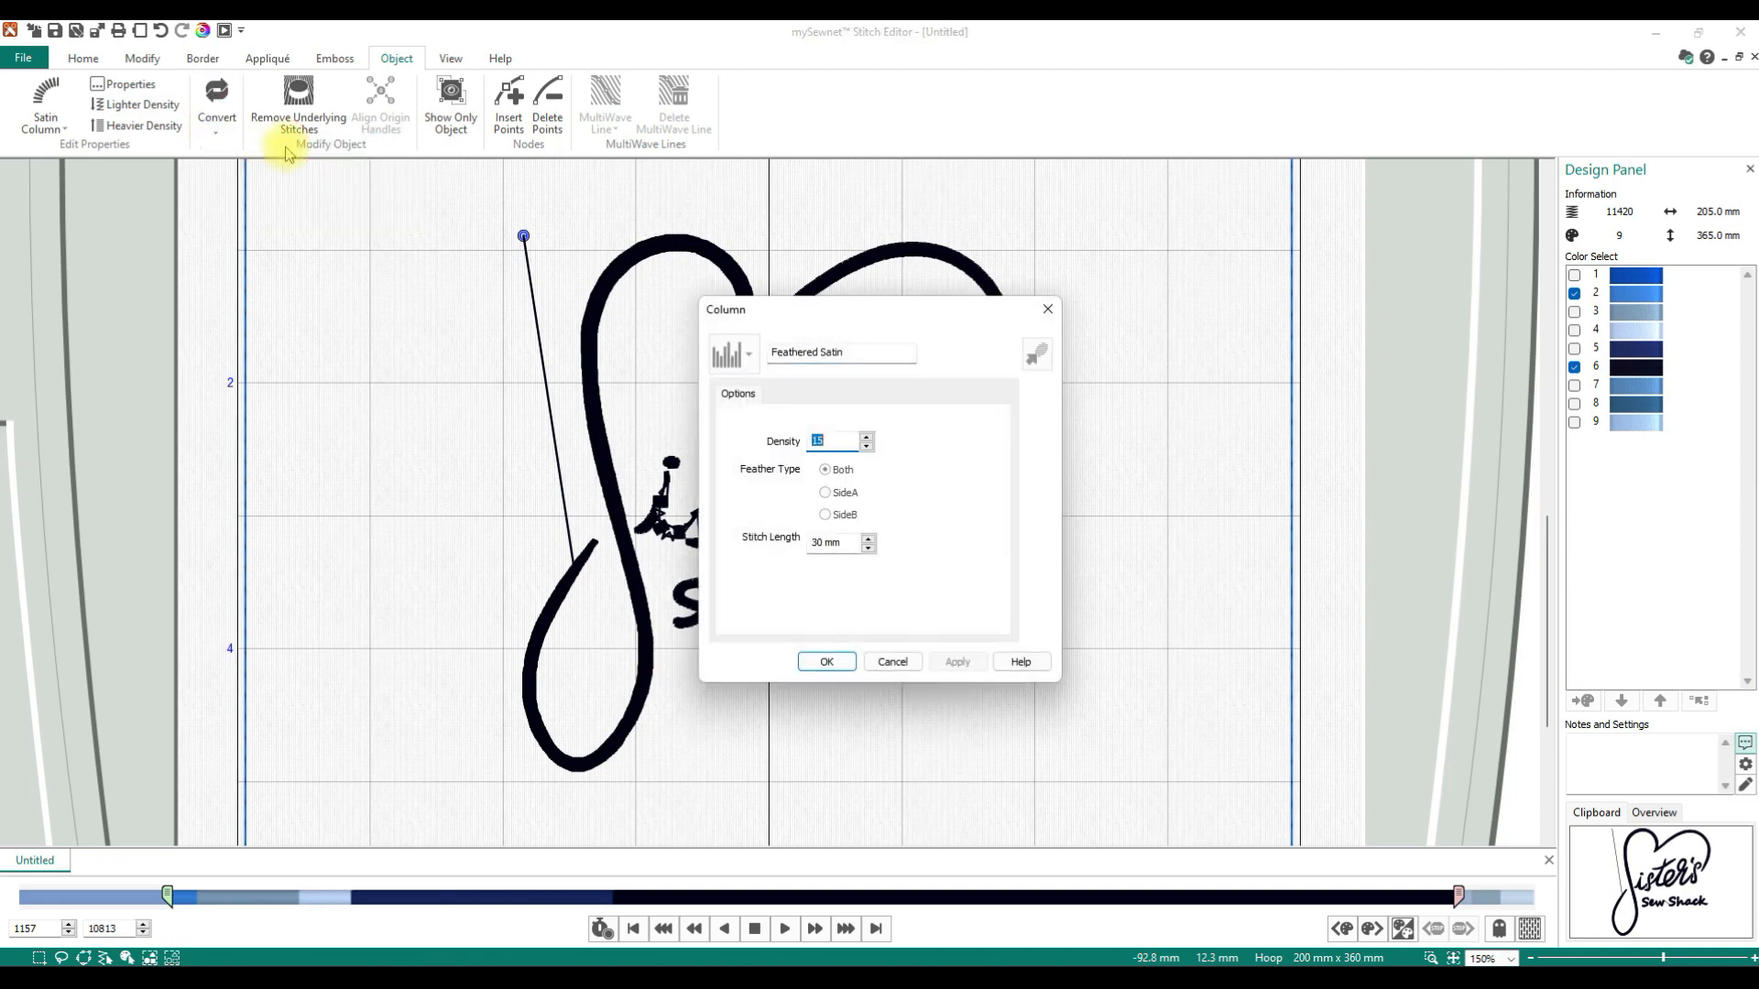
pyautogui.click(869, 448)
pyautogui.click(867, 437)
pyautogui.click(867, 437)
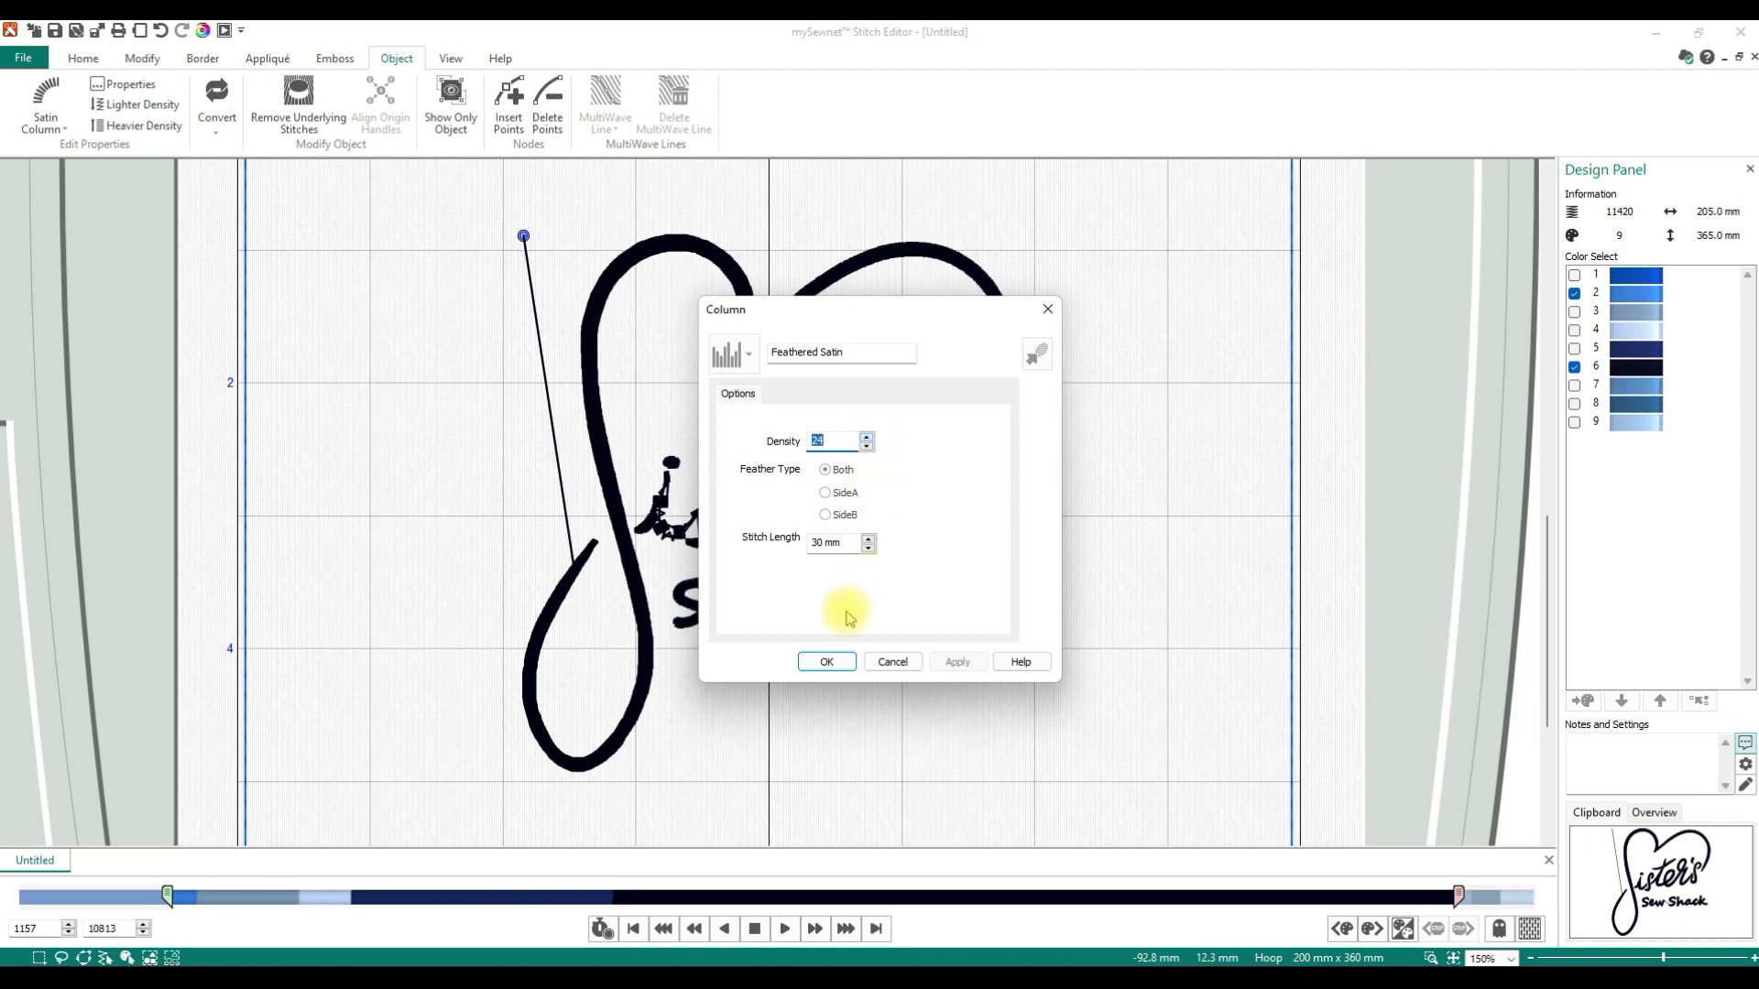
pyautogui.click(826, 661)
pyautogui.click(1097, 573)
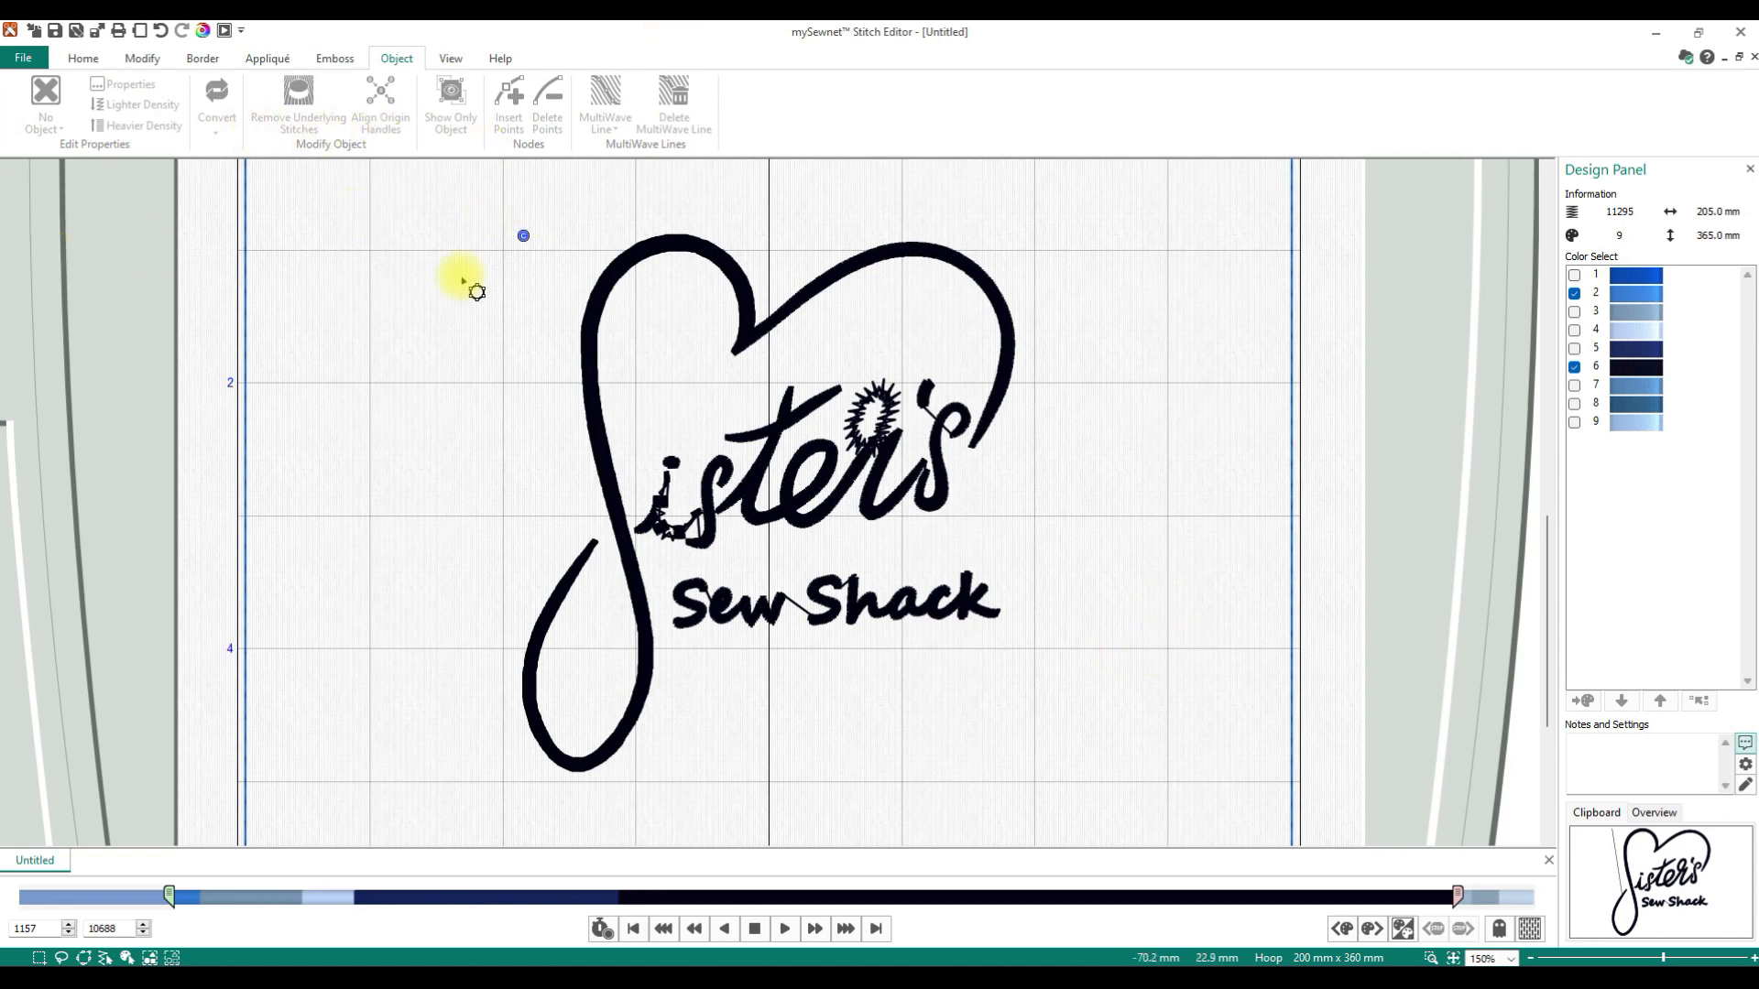
# Step: Convert the dot of the i in Sister's from satin column to satin area with a density of 4
pyautogui.click(596, 318)
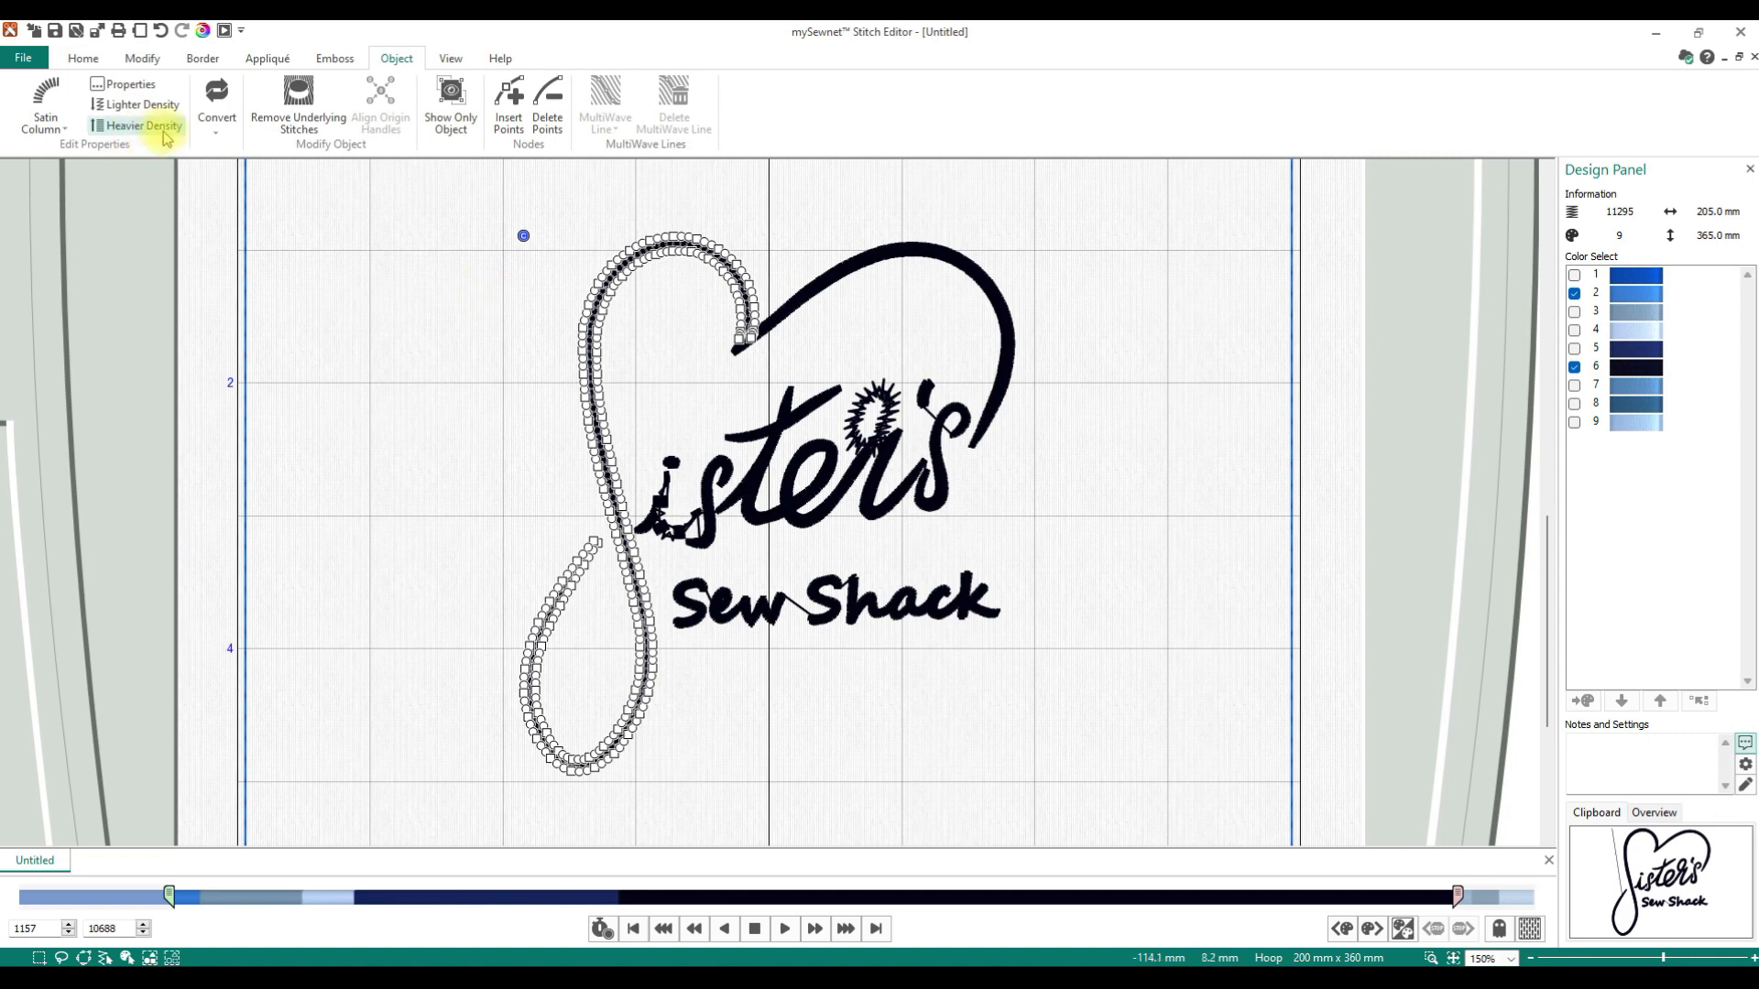
pyautogui.scroll(5, 1008, 630)
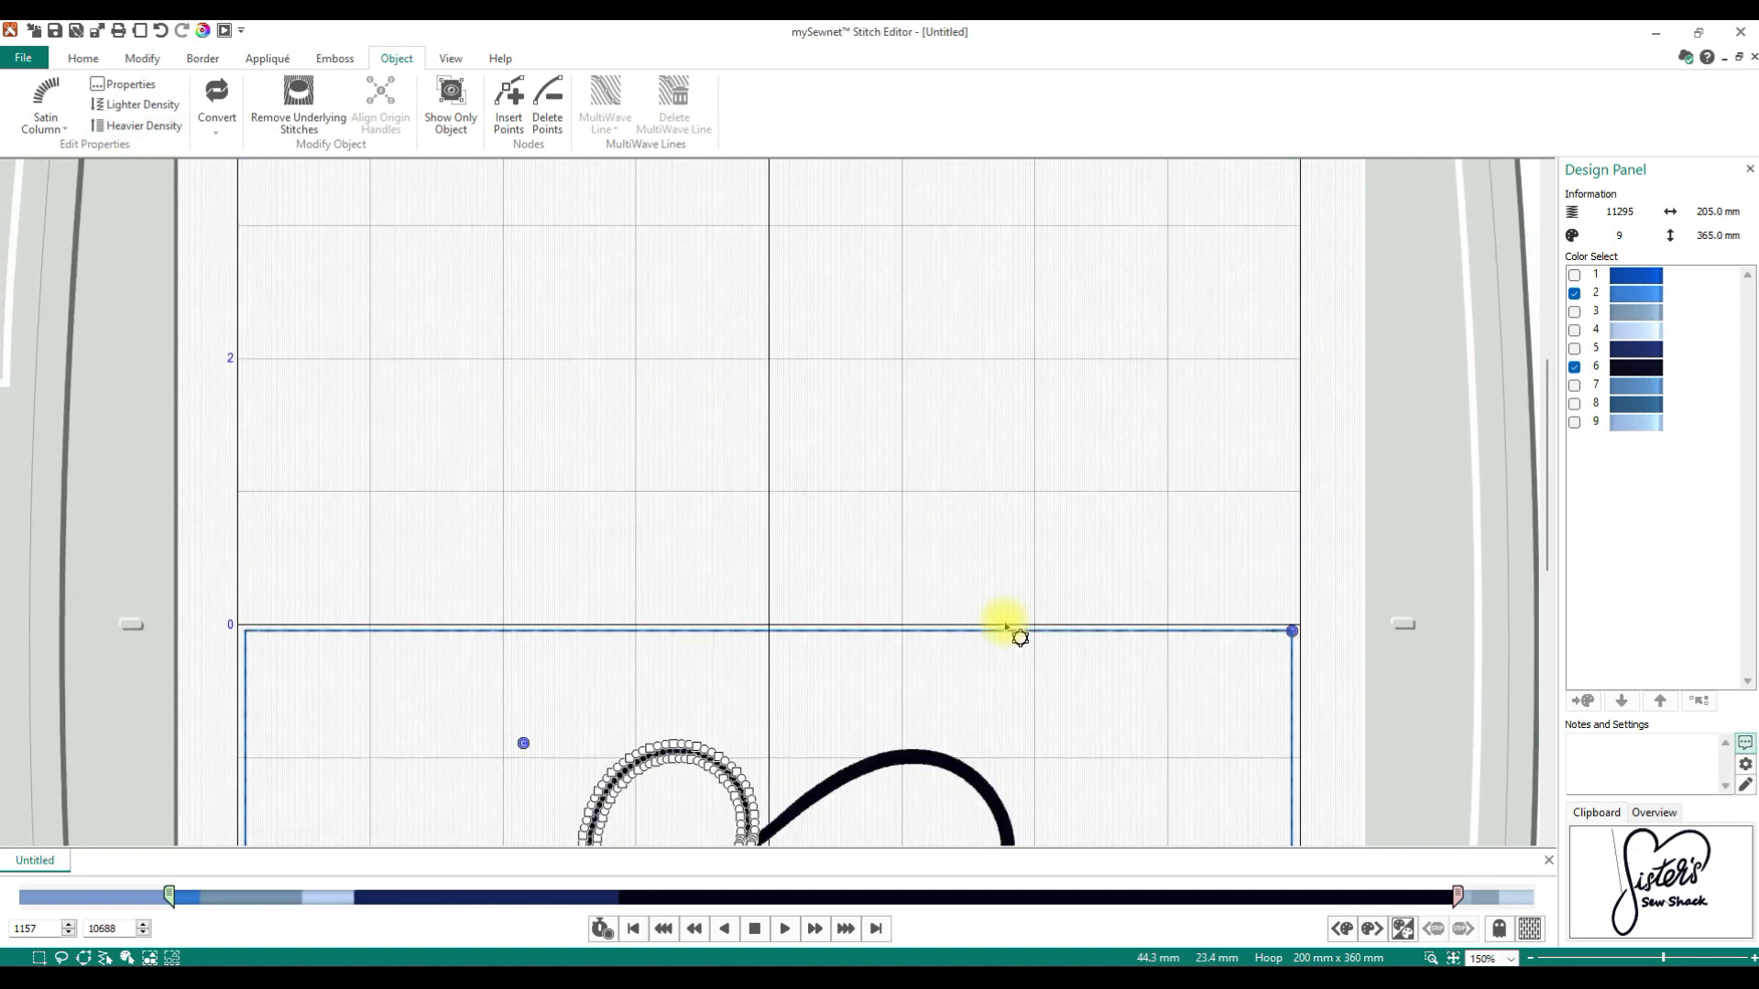
pyautogui.scroll(-5, 1008, 622)
pyautogui.click(670, 462)
pyautogui.click(209, 134)
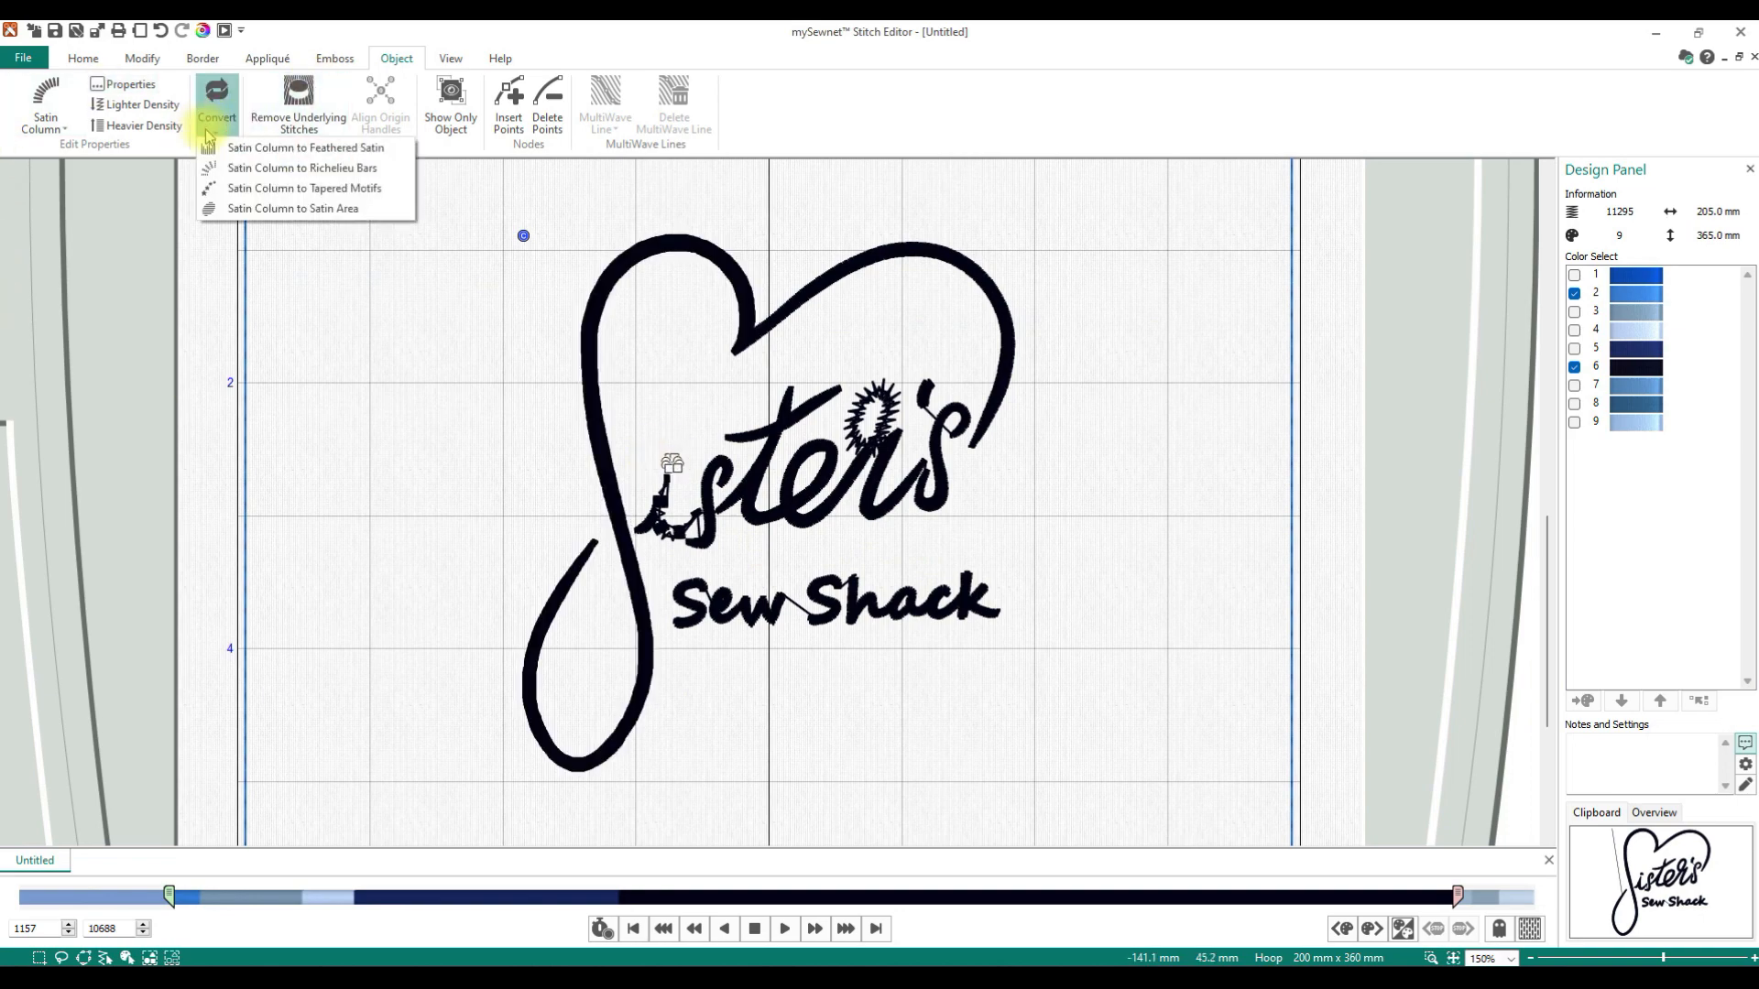
pyautogui.click(293, 209)
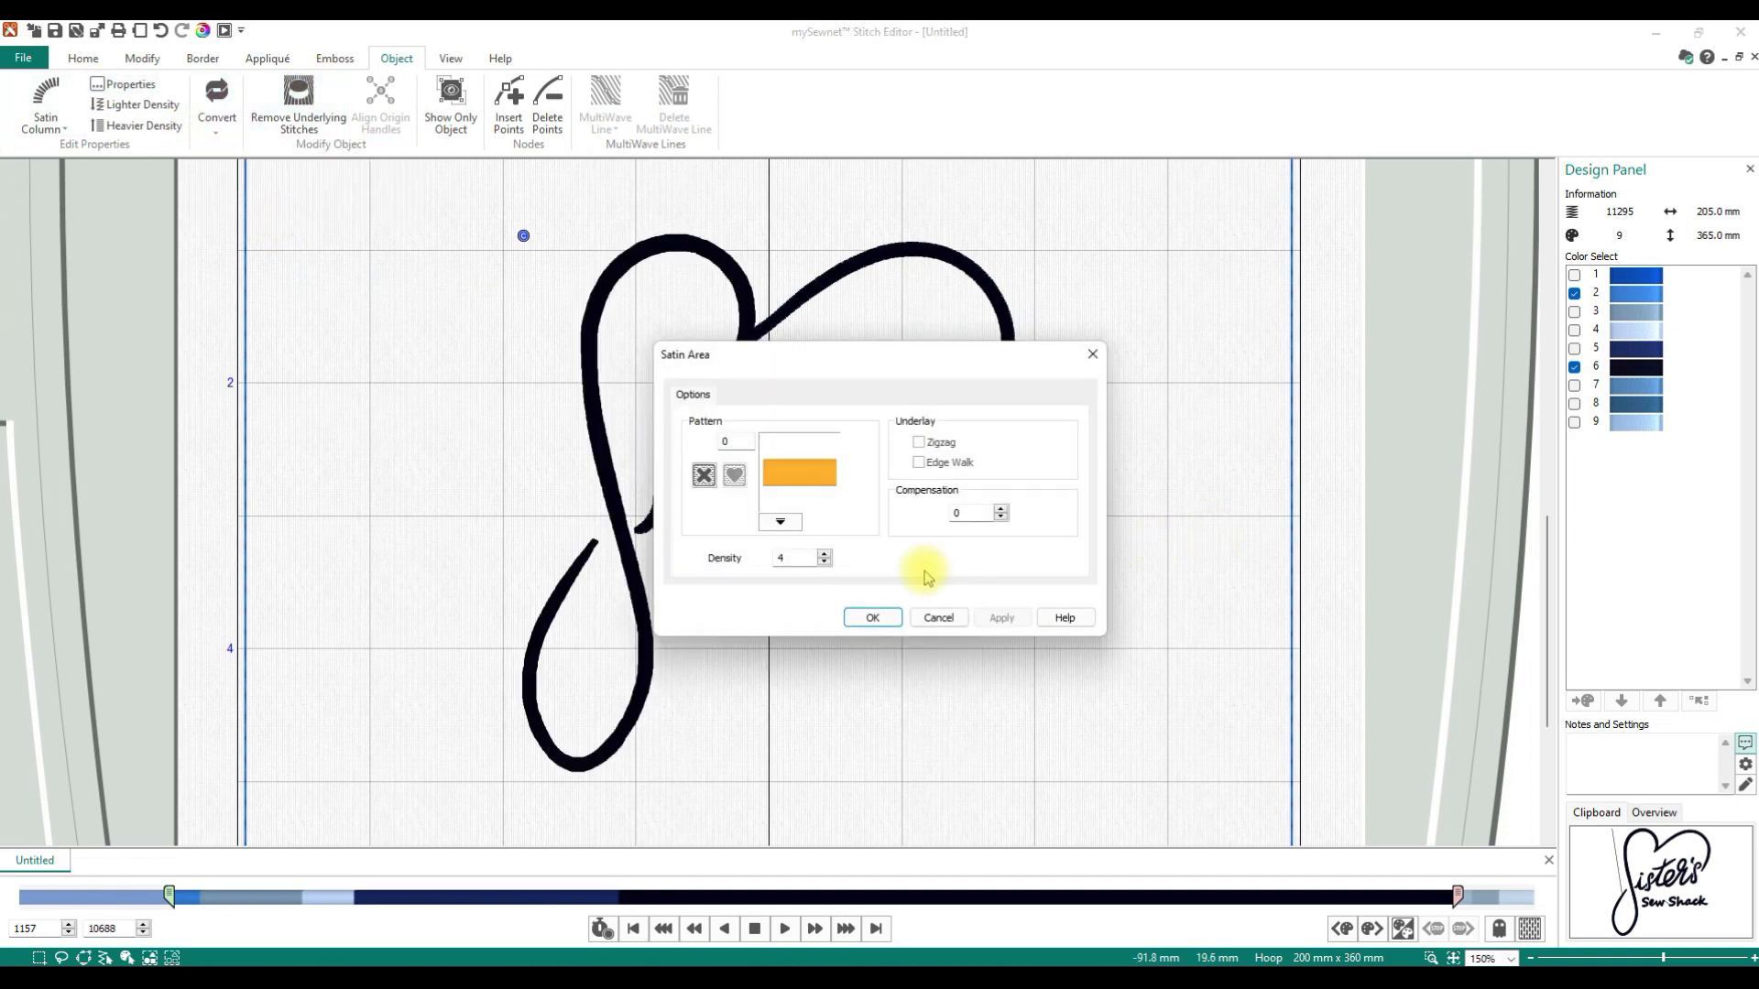
pyautogui.click(884, 617)
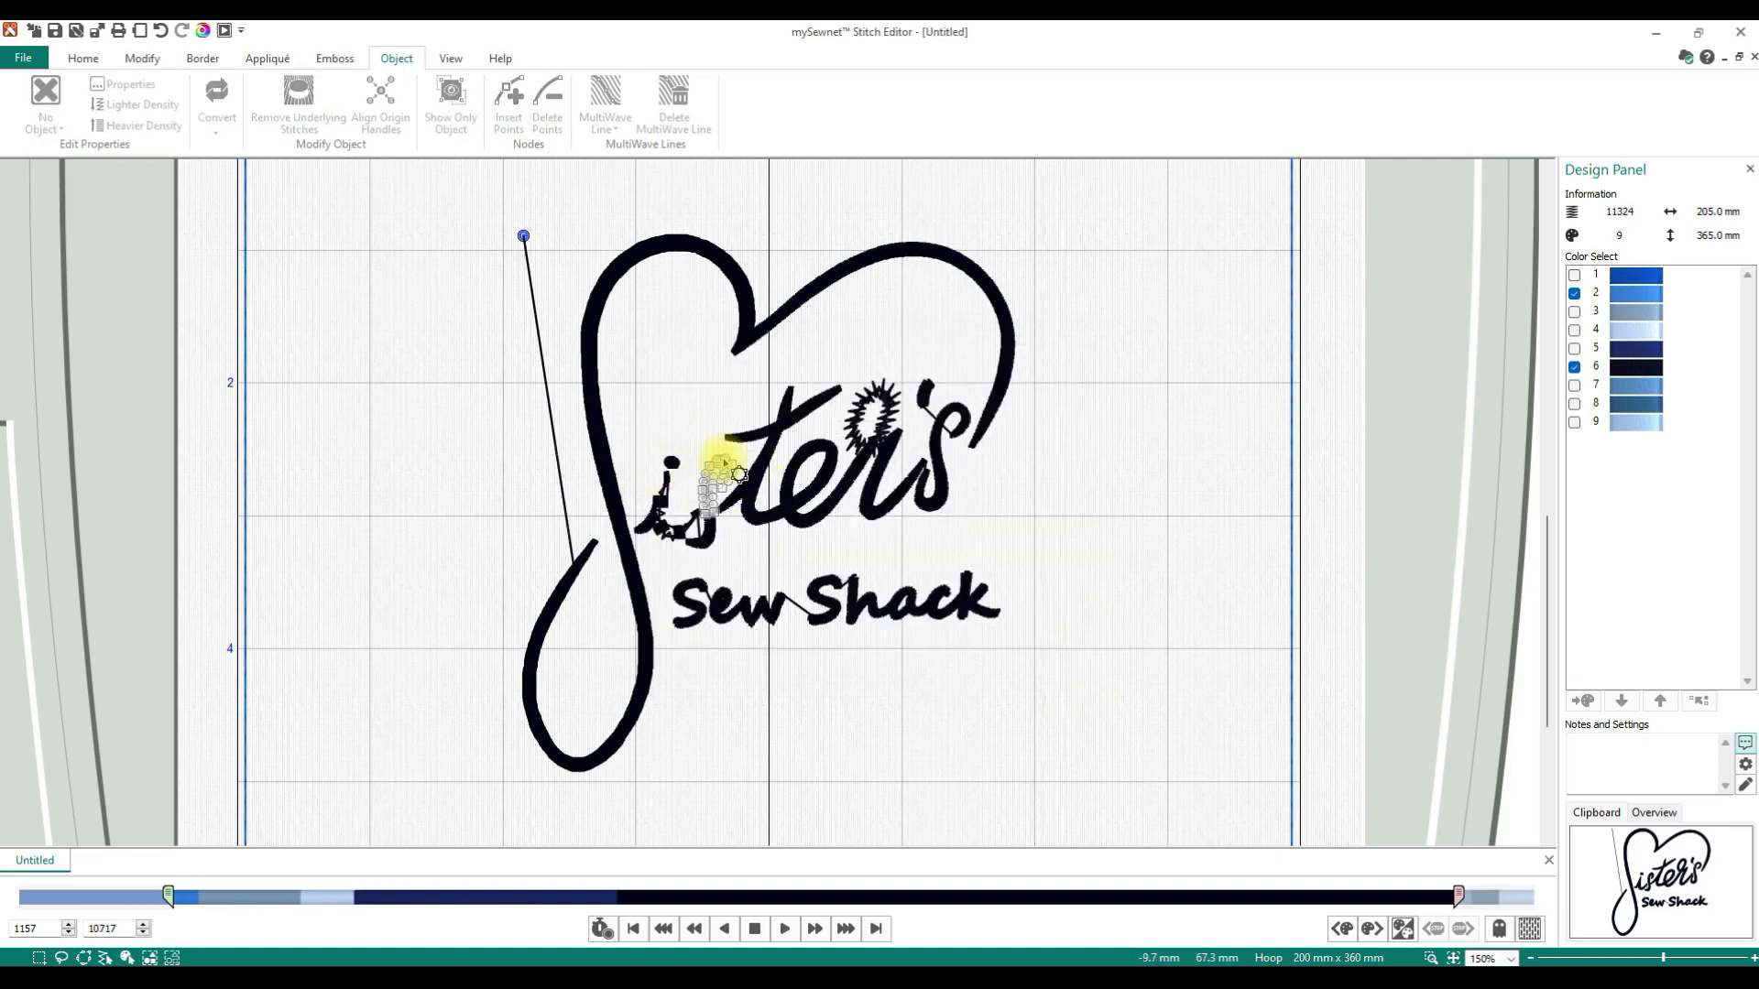
# Step: Select the logo's large S and the feathered loop of the r in turn to examine their stitch types
pyautogui.click(962, 417)
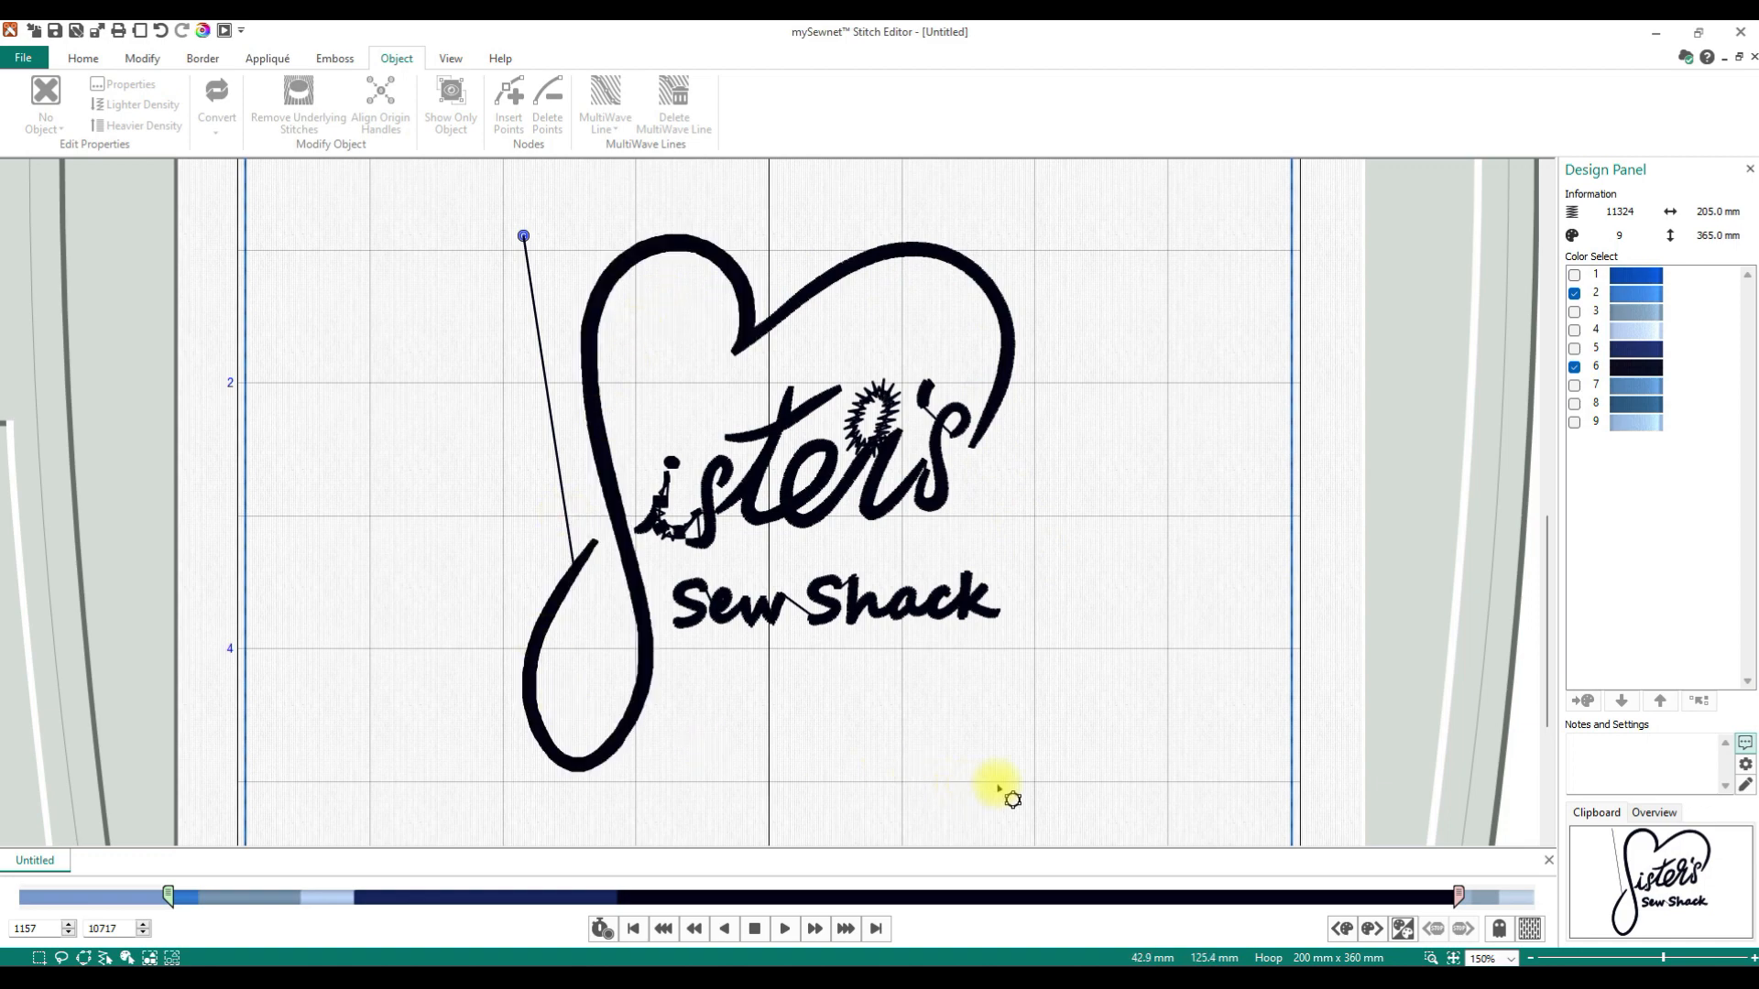
pyautogui.click(531, 657)
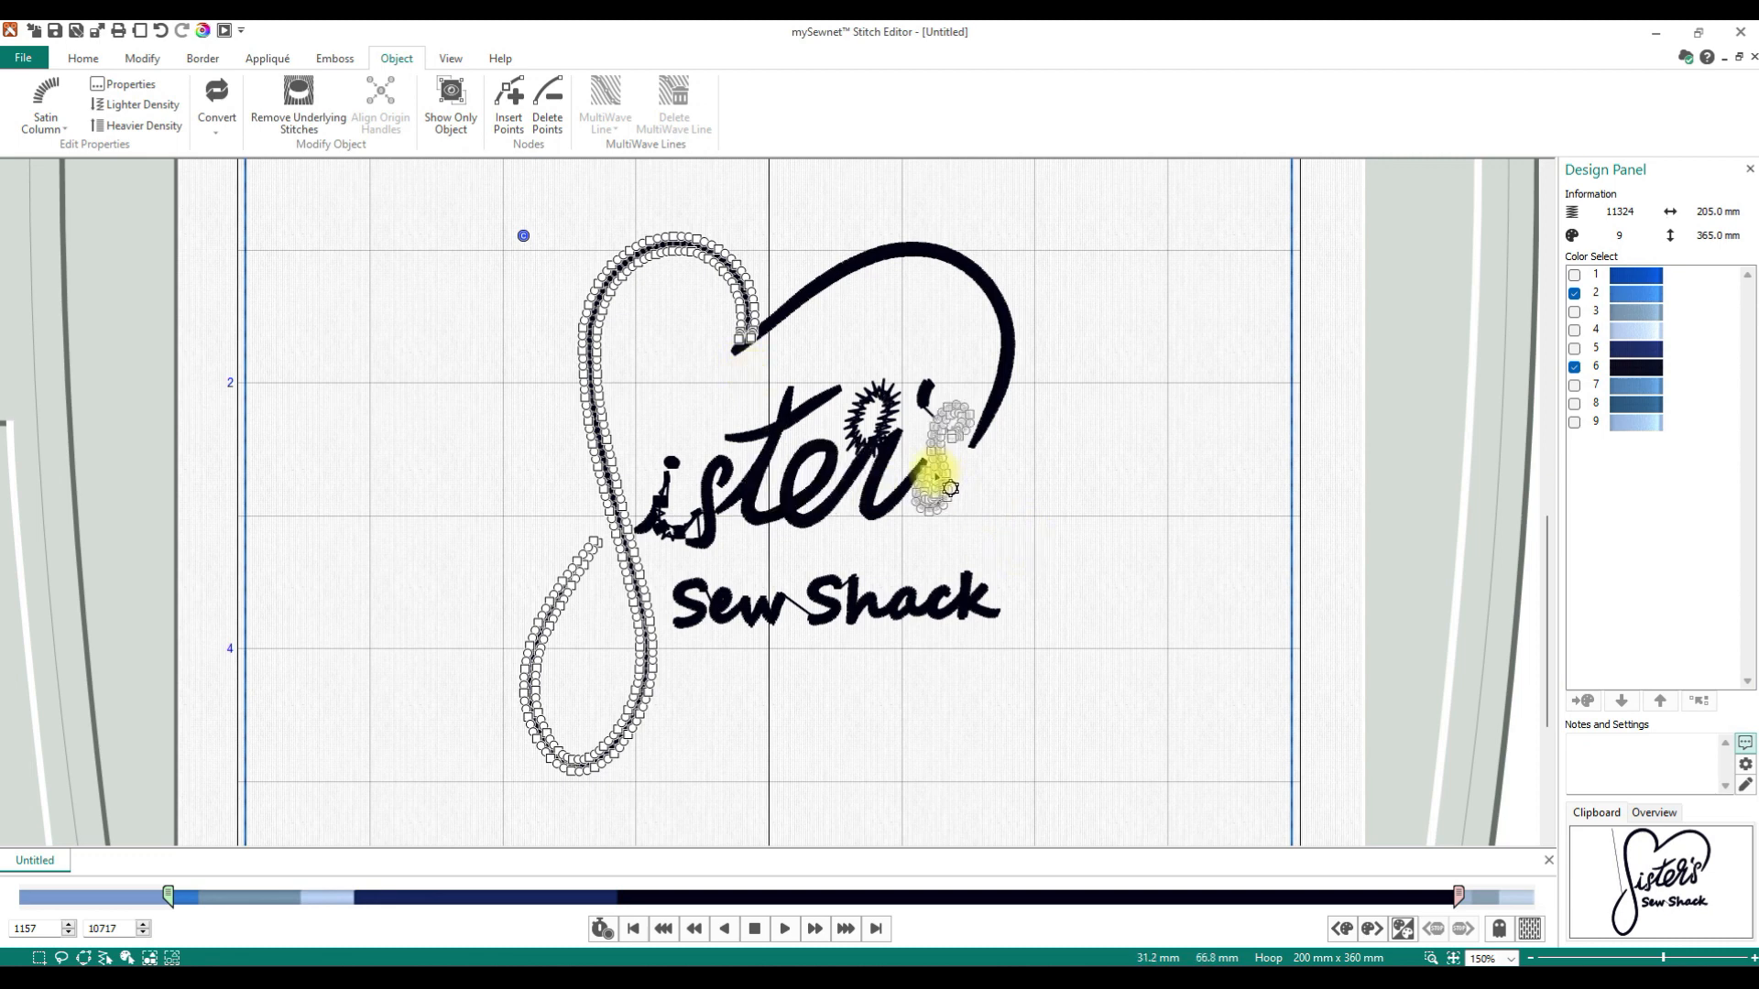
pyautogui.click(870, 422)
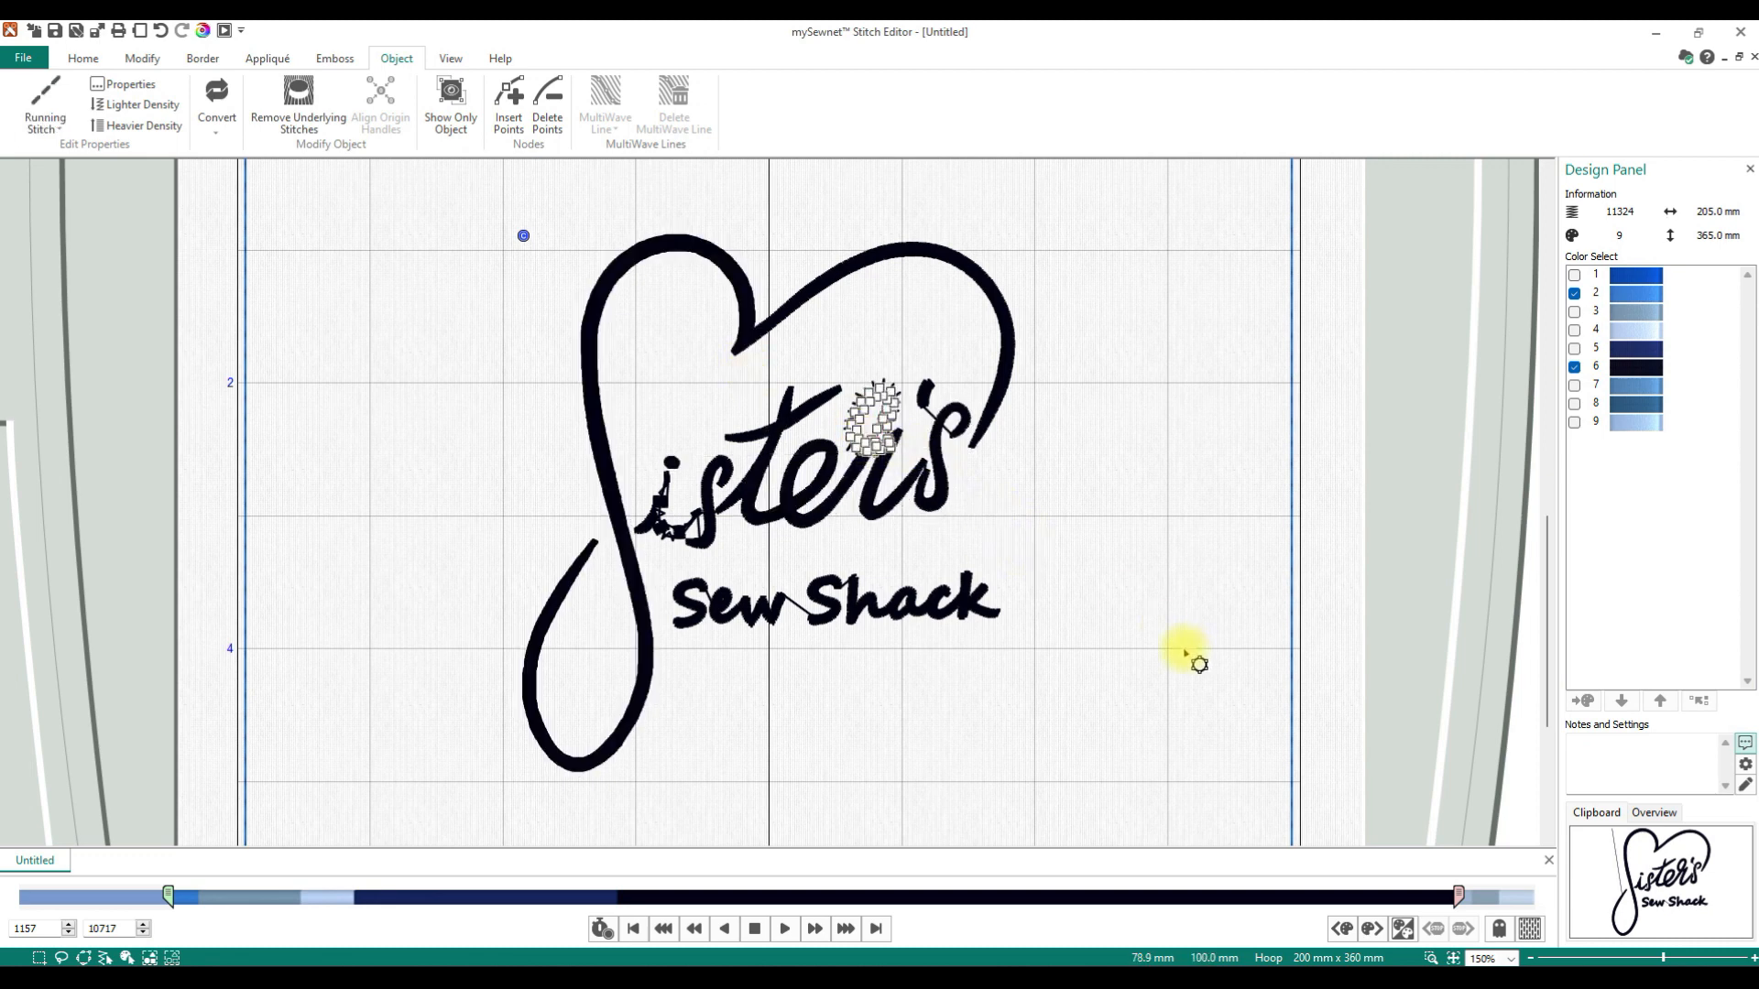
# Step: Reshape the underlying running stitch of the r's feathered loop by moving one of its upper-right nodes outward
pyautogui.click(934, 428)
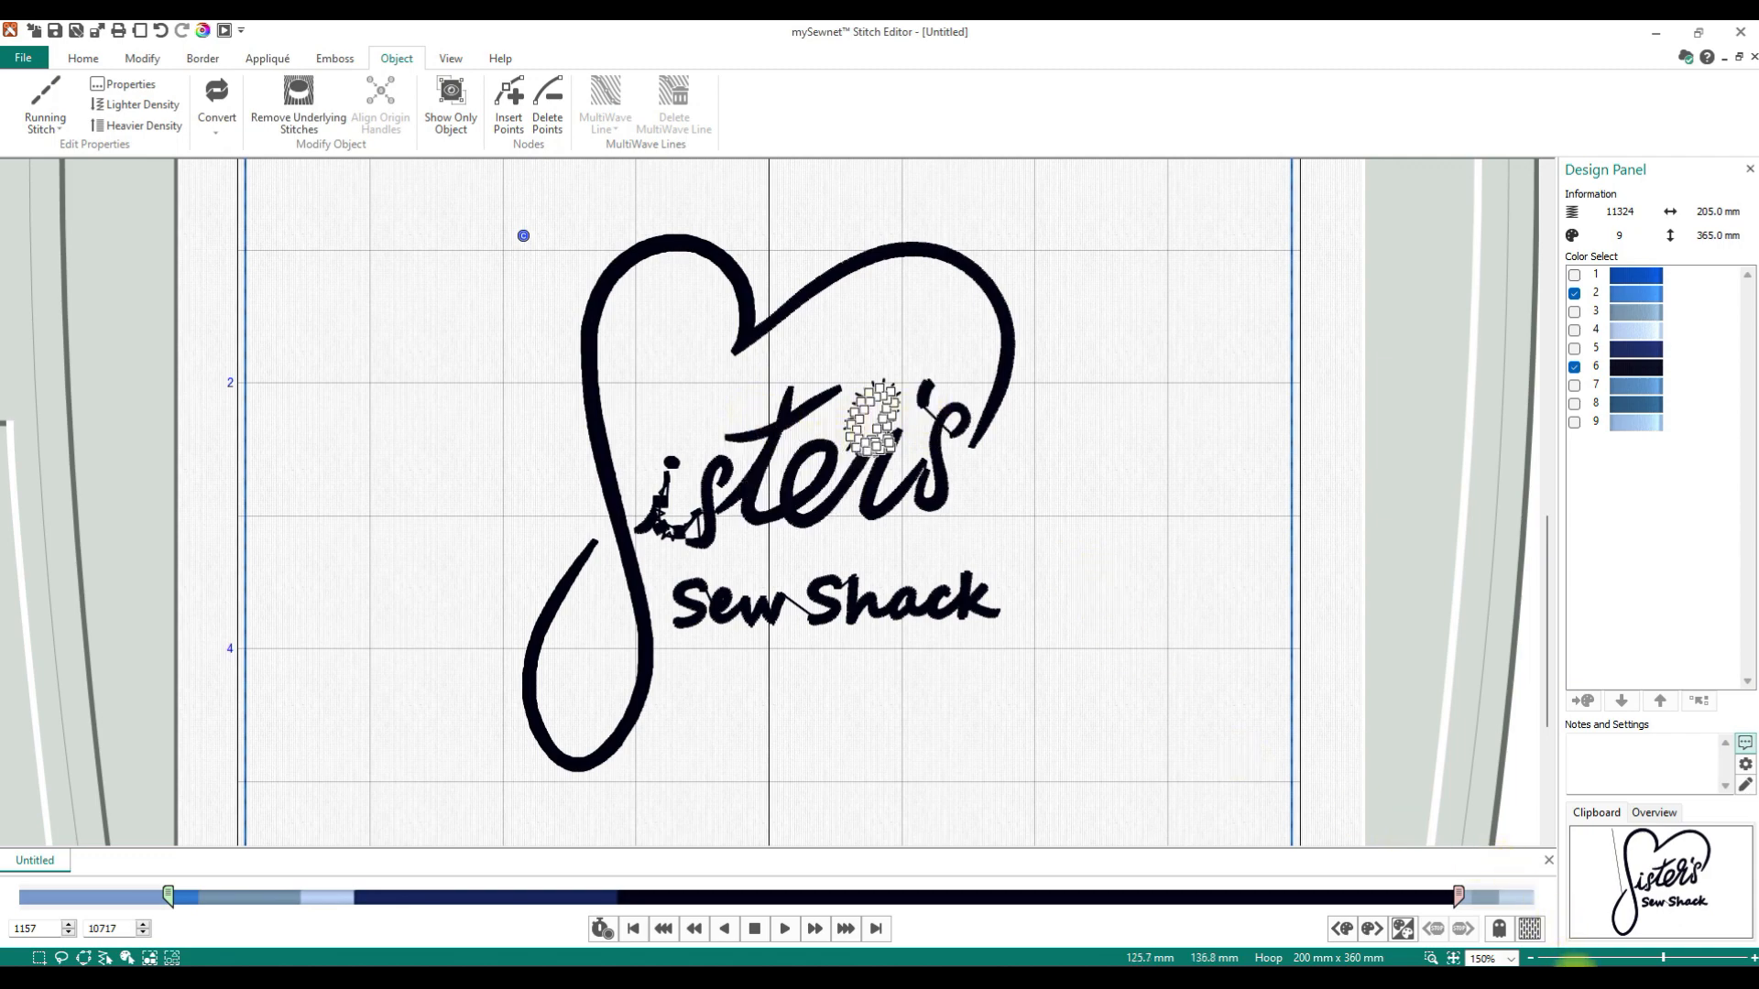
pyautogui.click(1430, 958)
pyautogui.moveTo(841, 364); pyautogui.dragTo(931, 489)
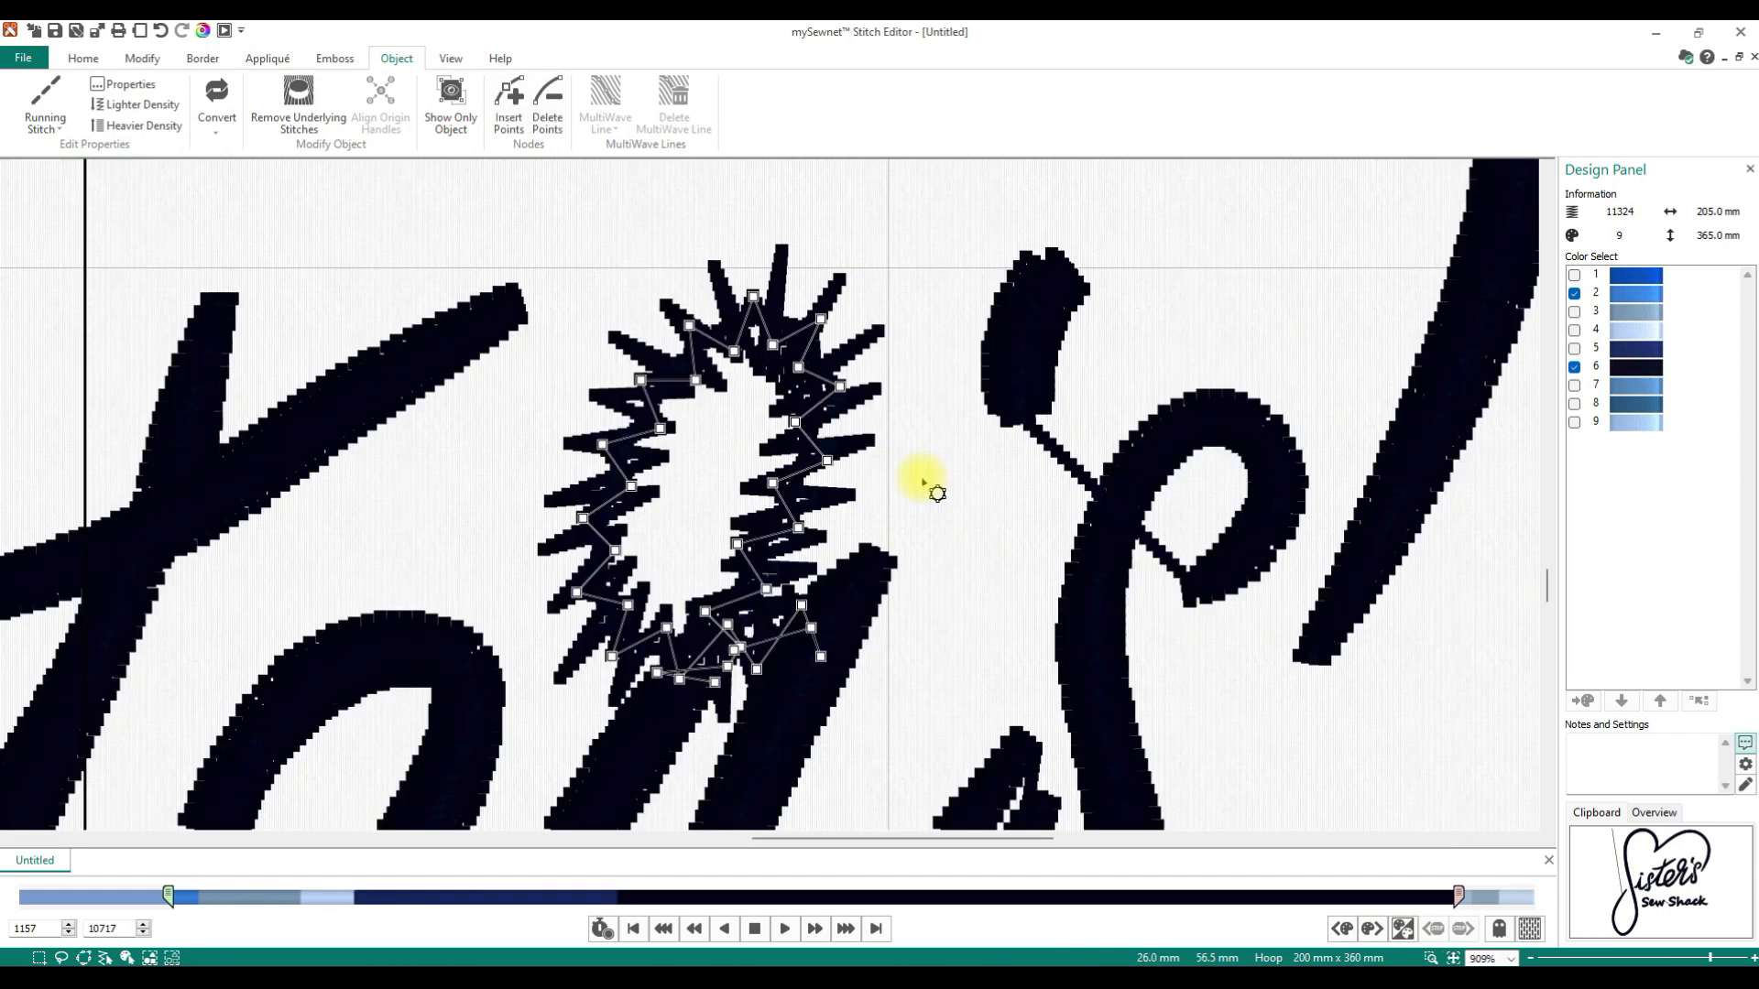
pyautogui.moveTo(821, 318); pyautogui.dragTo(861, 339)
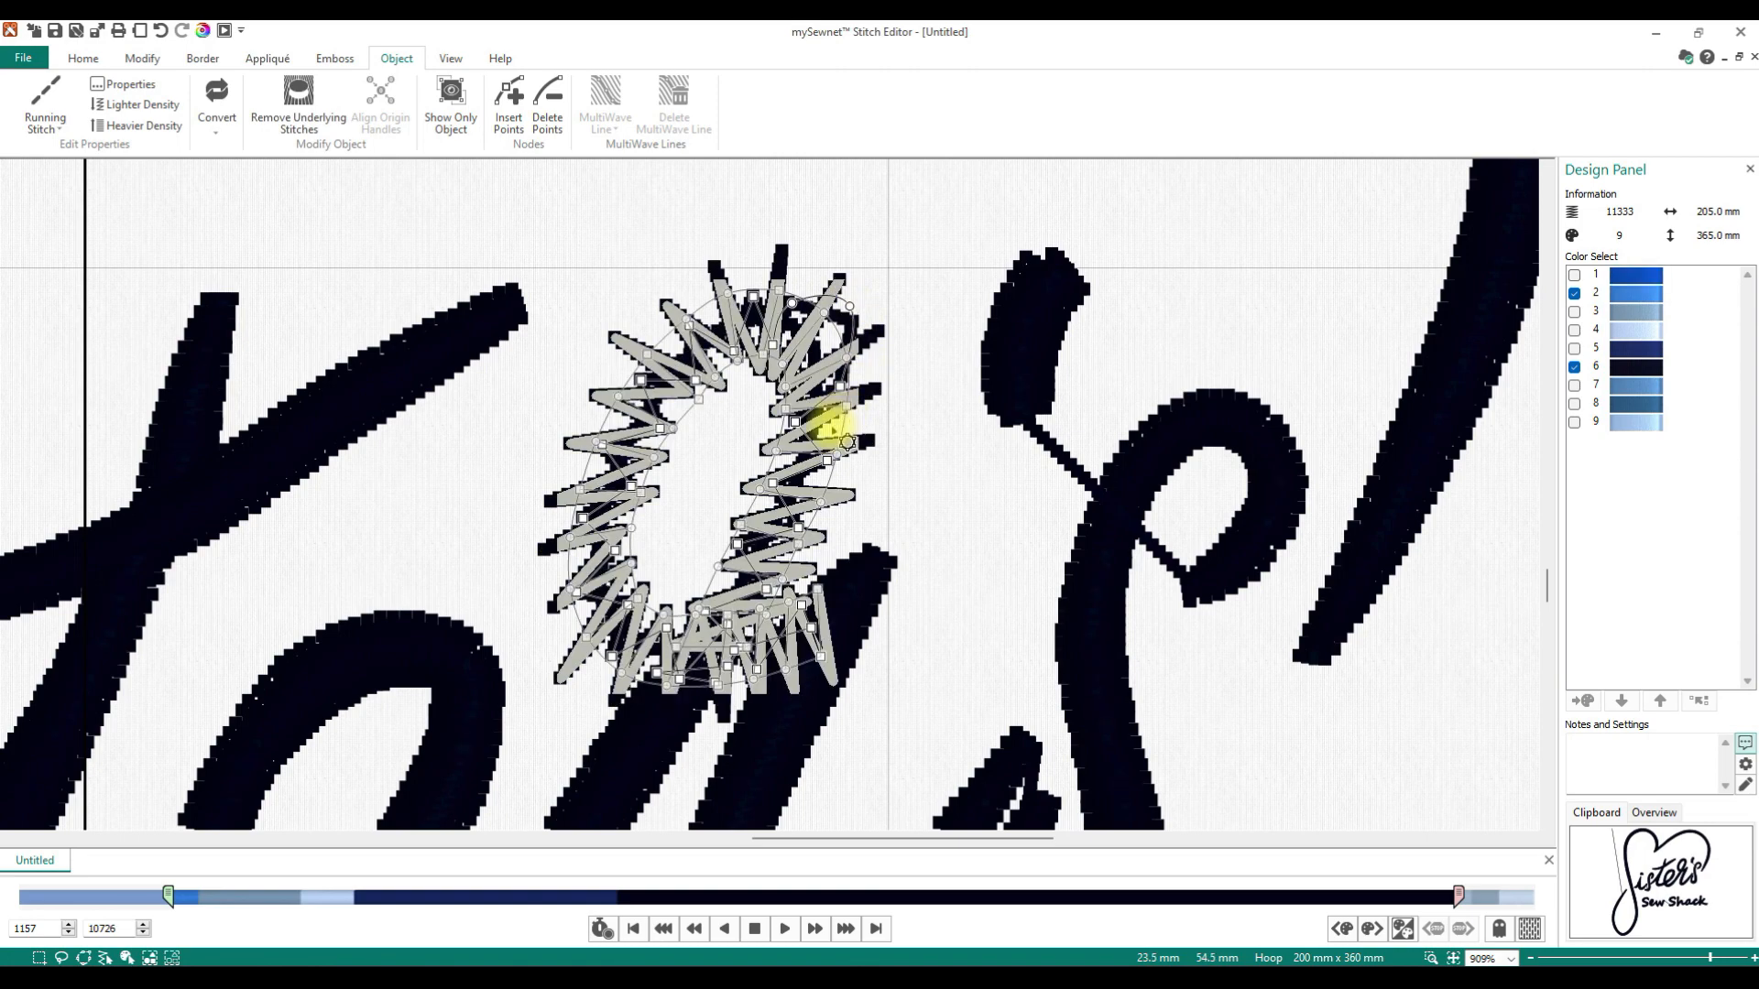
# Step: Try to stretch the r's feathered satin loop by pulling a right-side node outward, and undo that move
pyautogui.click(795, 421)
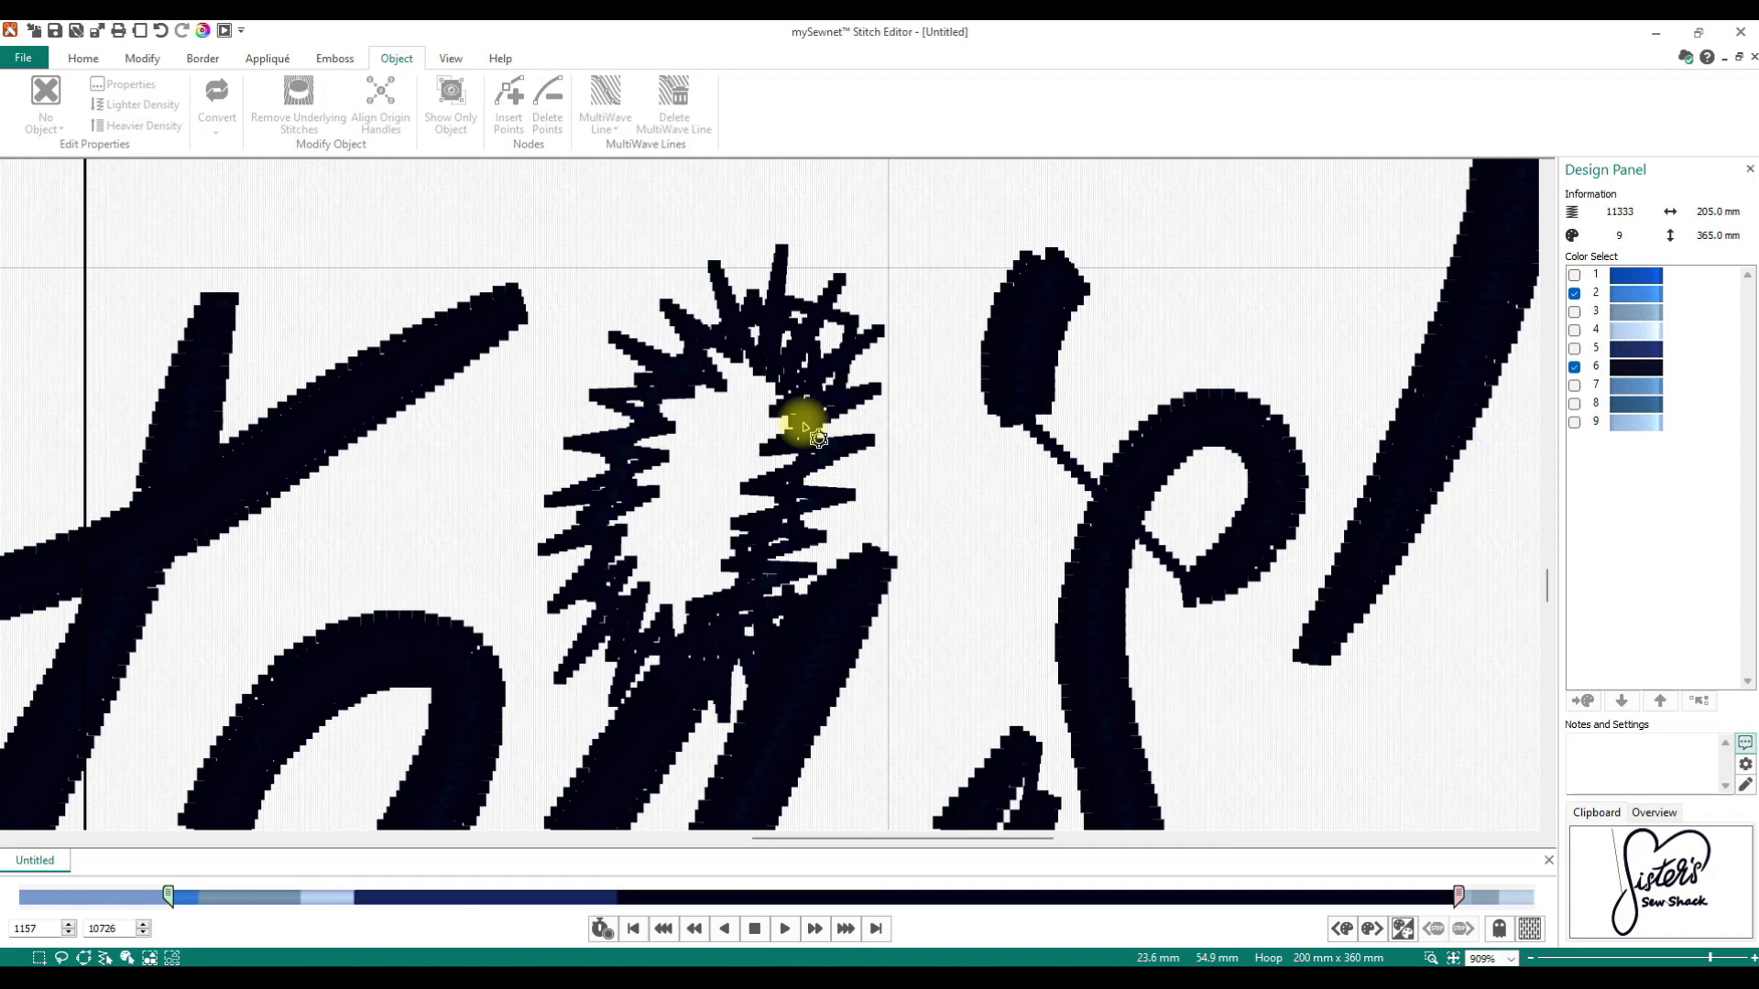
pyautogui.click(783, 416)
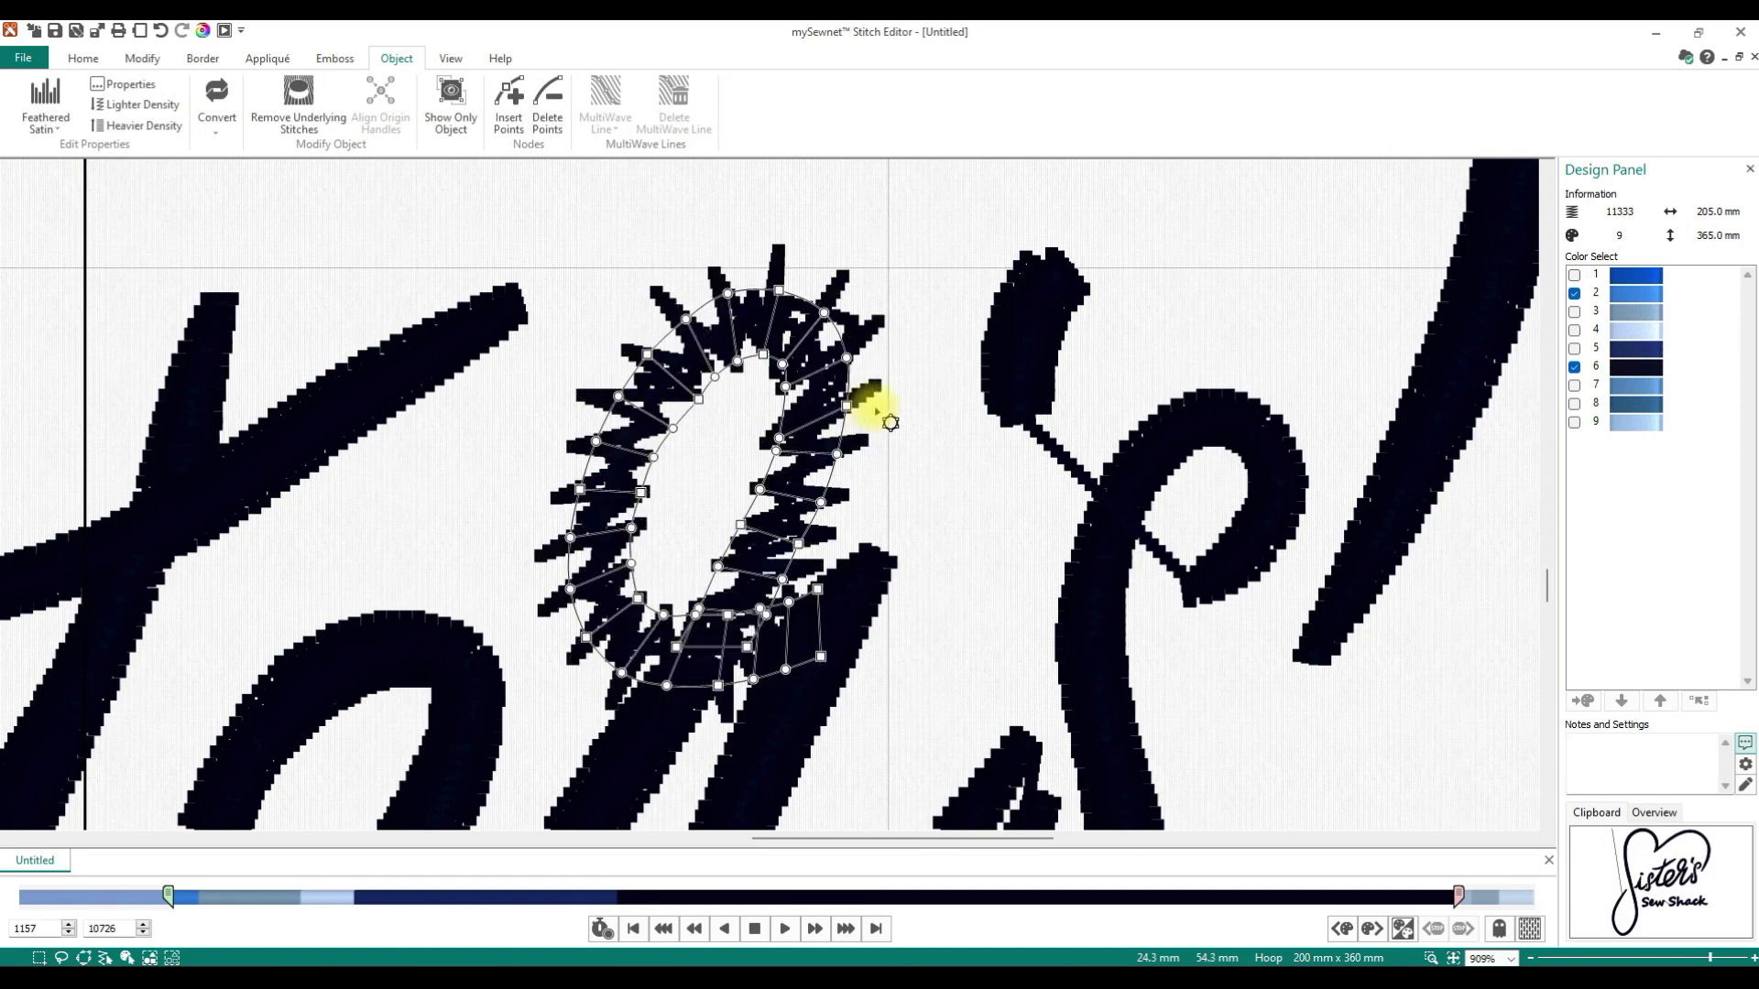
pyautogui.moveTo(849, 403); pyautogui.dragTo(895, 422)
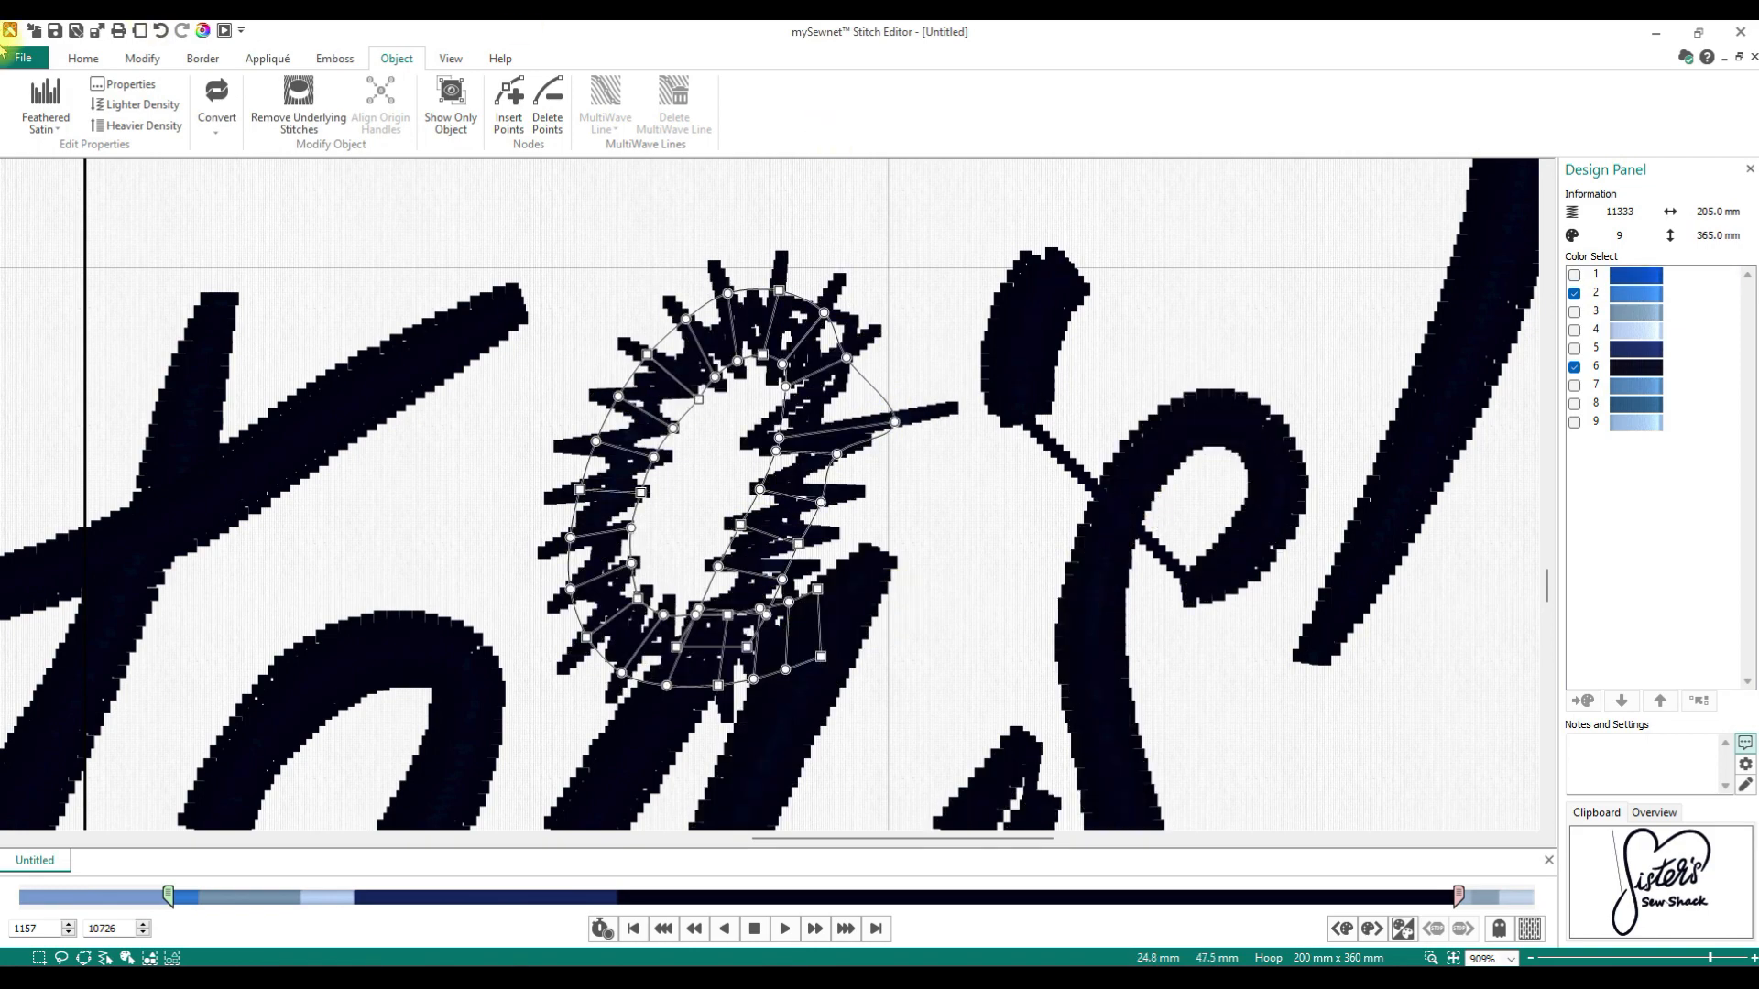
pyautogui.click(159, 32)
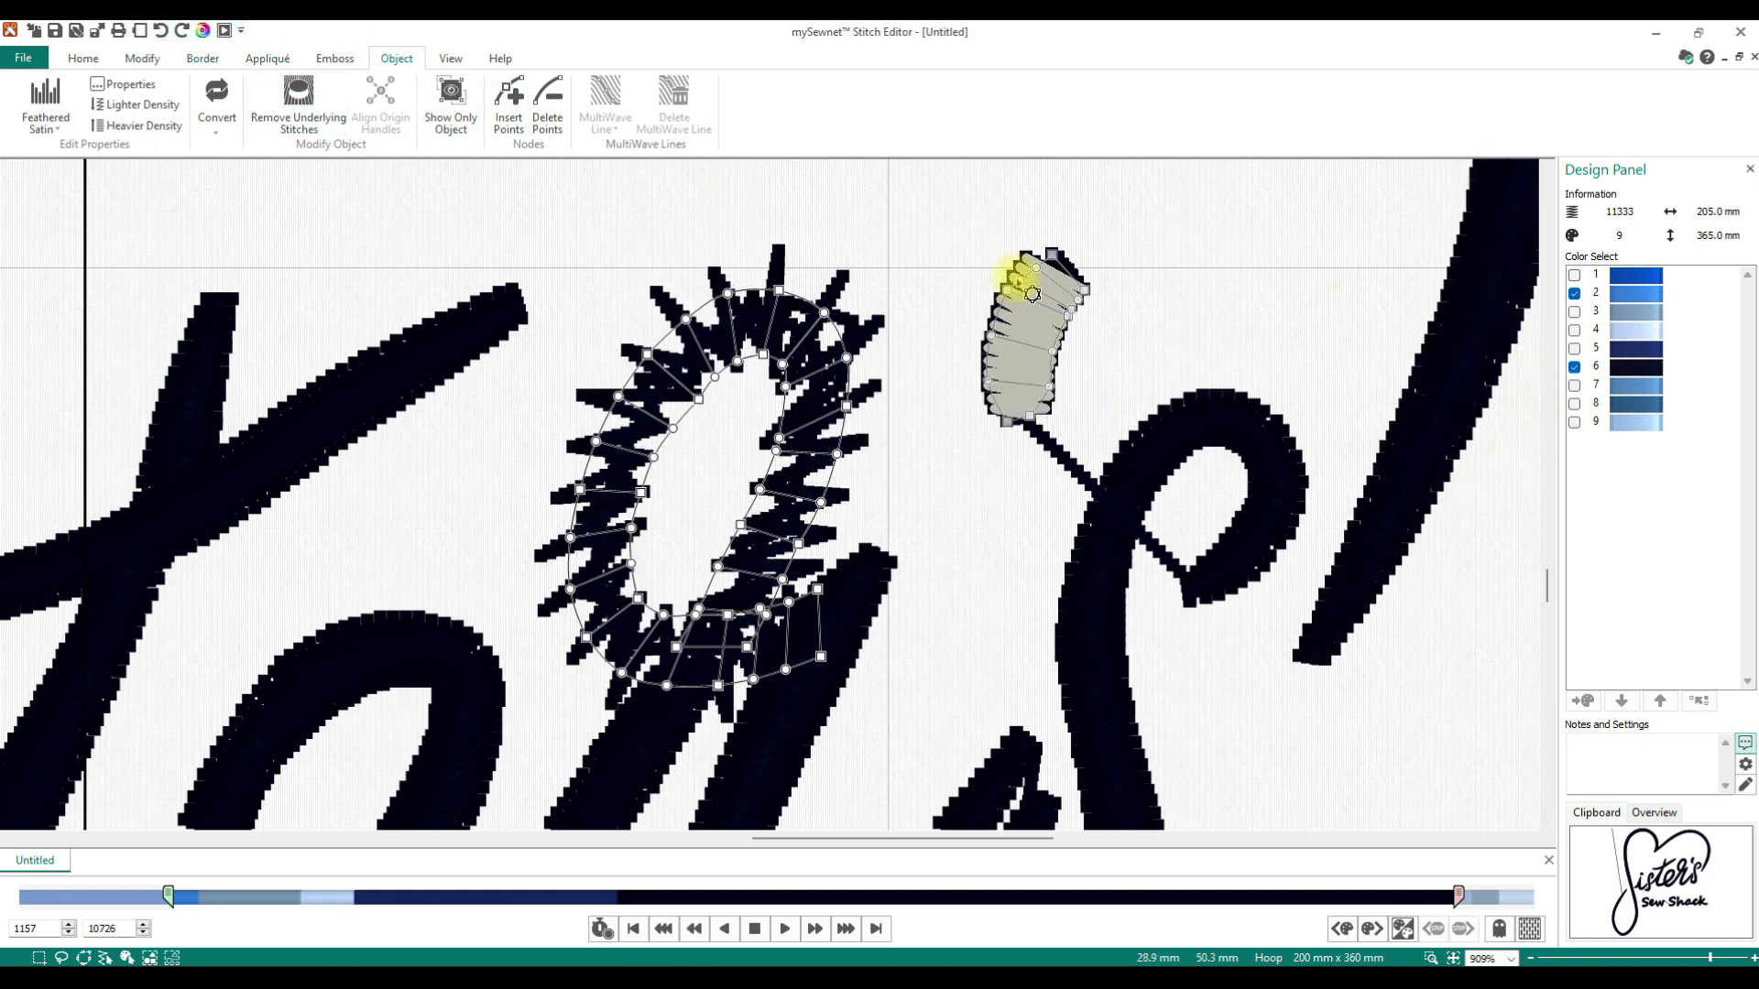
# Step: Reshape the apostrophe in Sister's by moving its underlying running stitch's top node up and widening both ends of its satin column
pyautogui.click(1063, 266)
pyautogui.moveTo(1050, 255); pyautogui.dragTo(1045, 238)
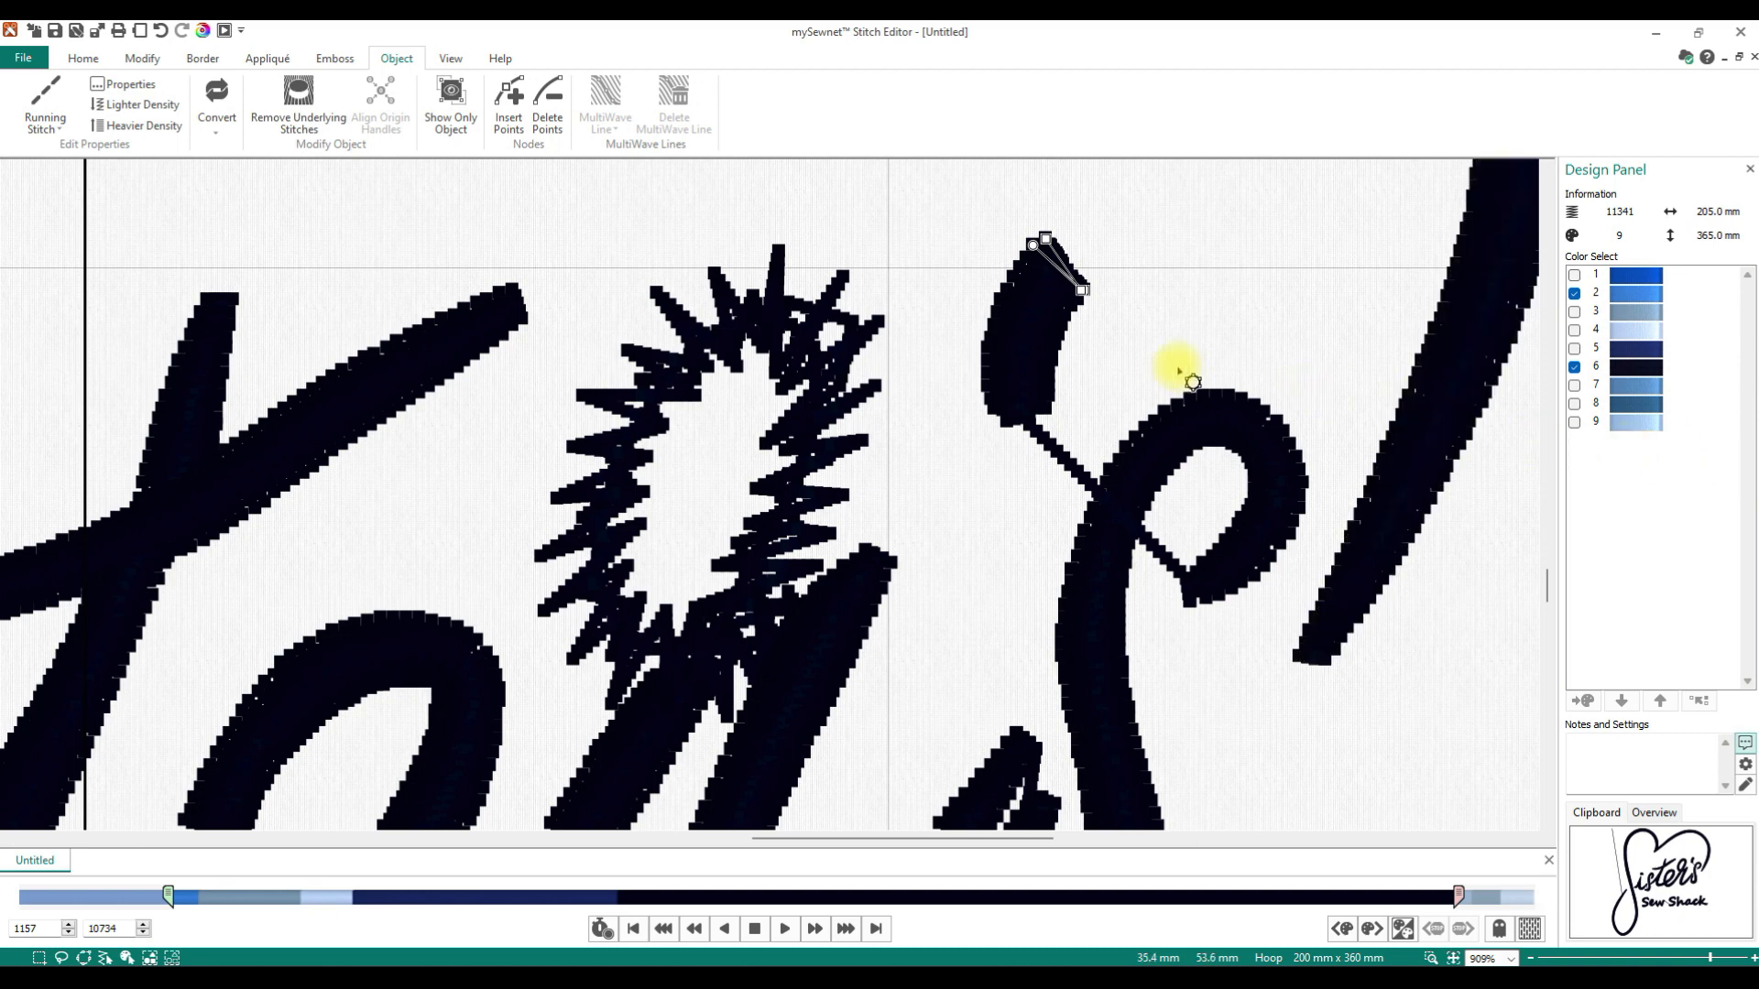
pyautogui.click(1031, 297)
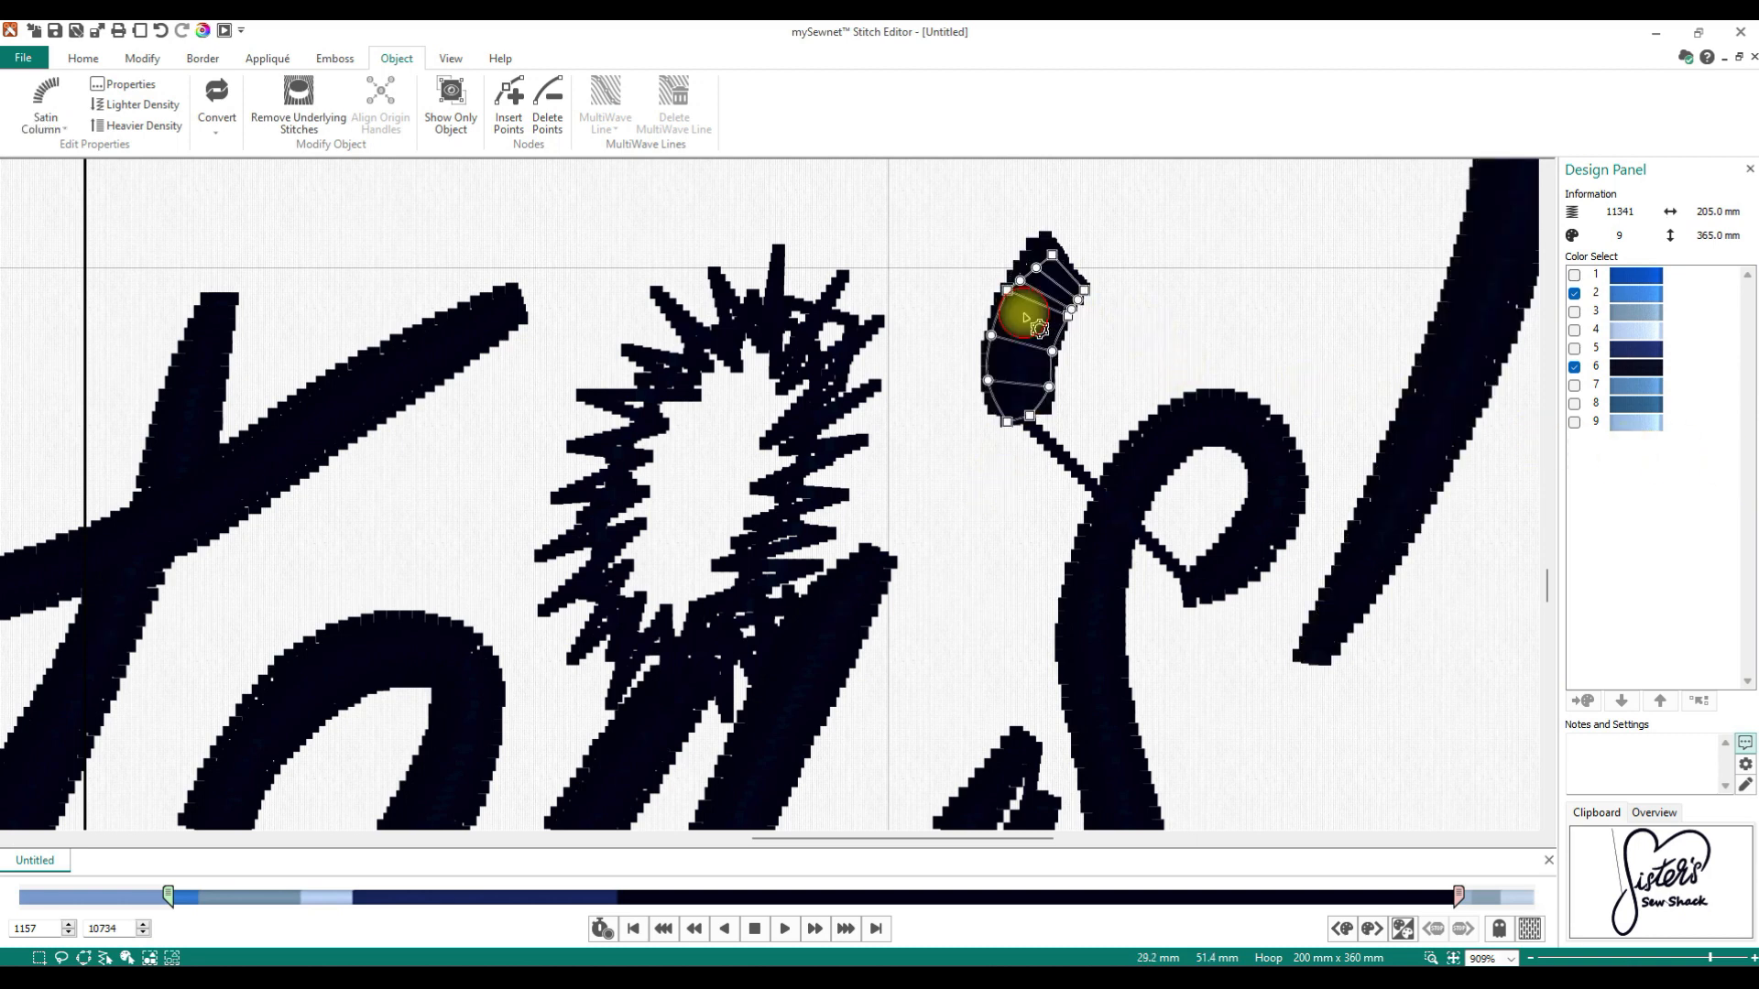
pyautogui.moveTo(1036, 267); pyautogui.dragTo(1094, 280)
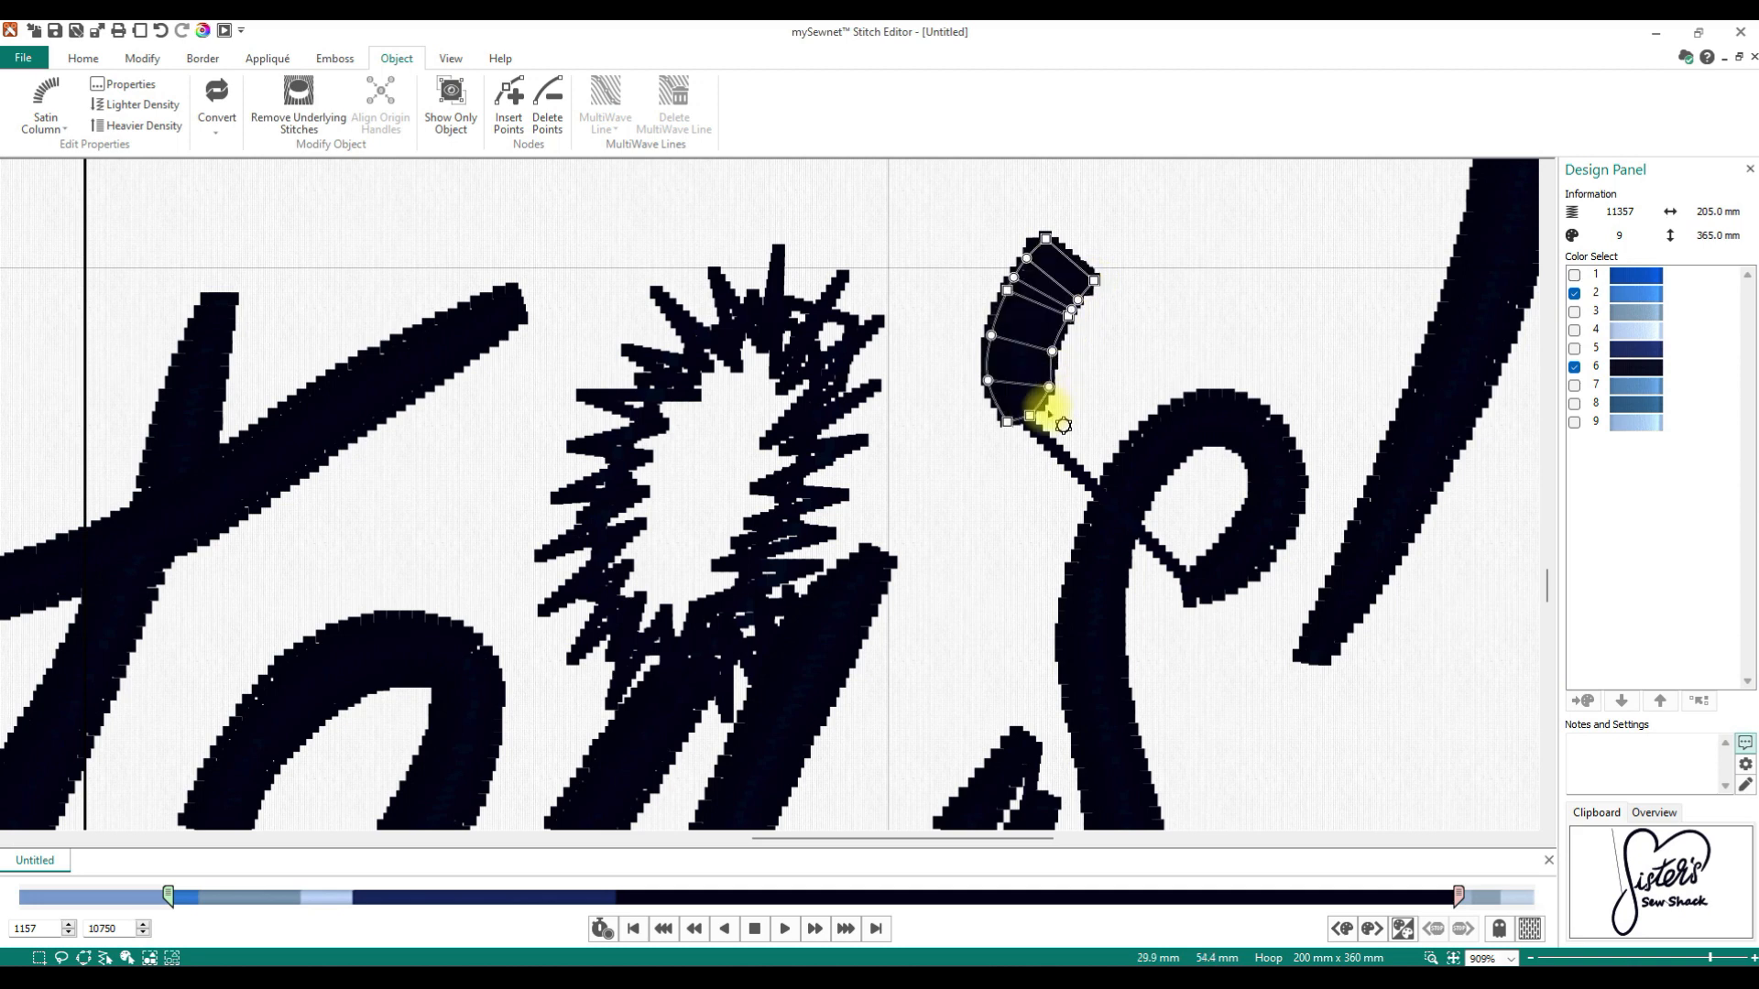
pyautogui.moveTo(1031, 416); pyautogui.dragTo(1045, 412)
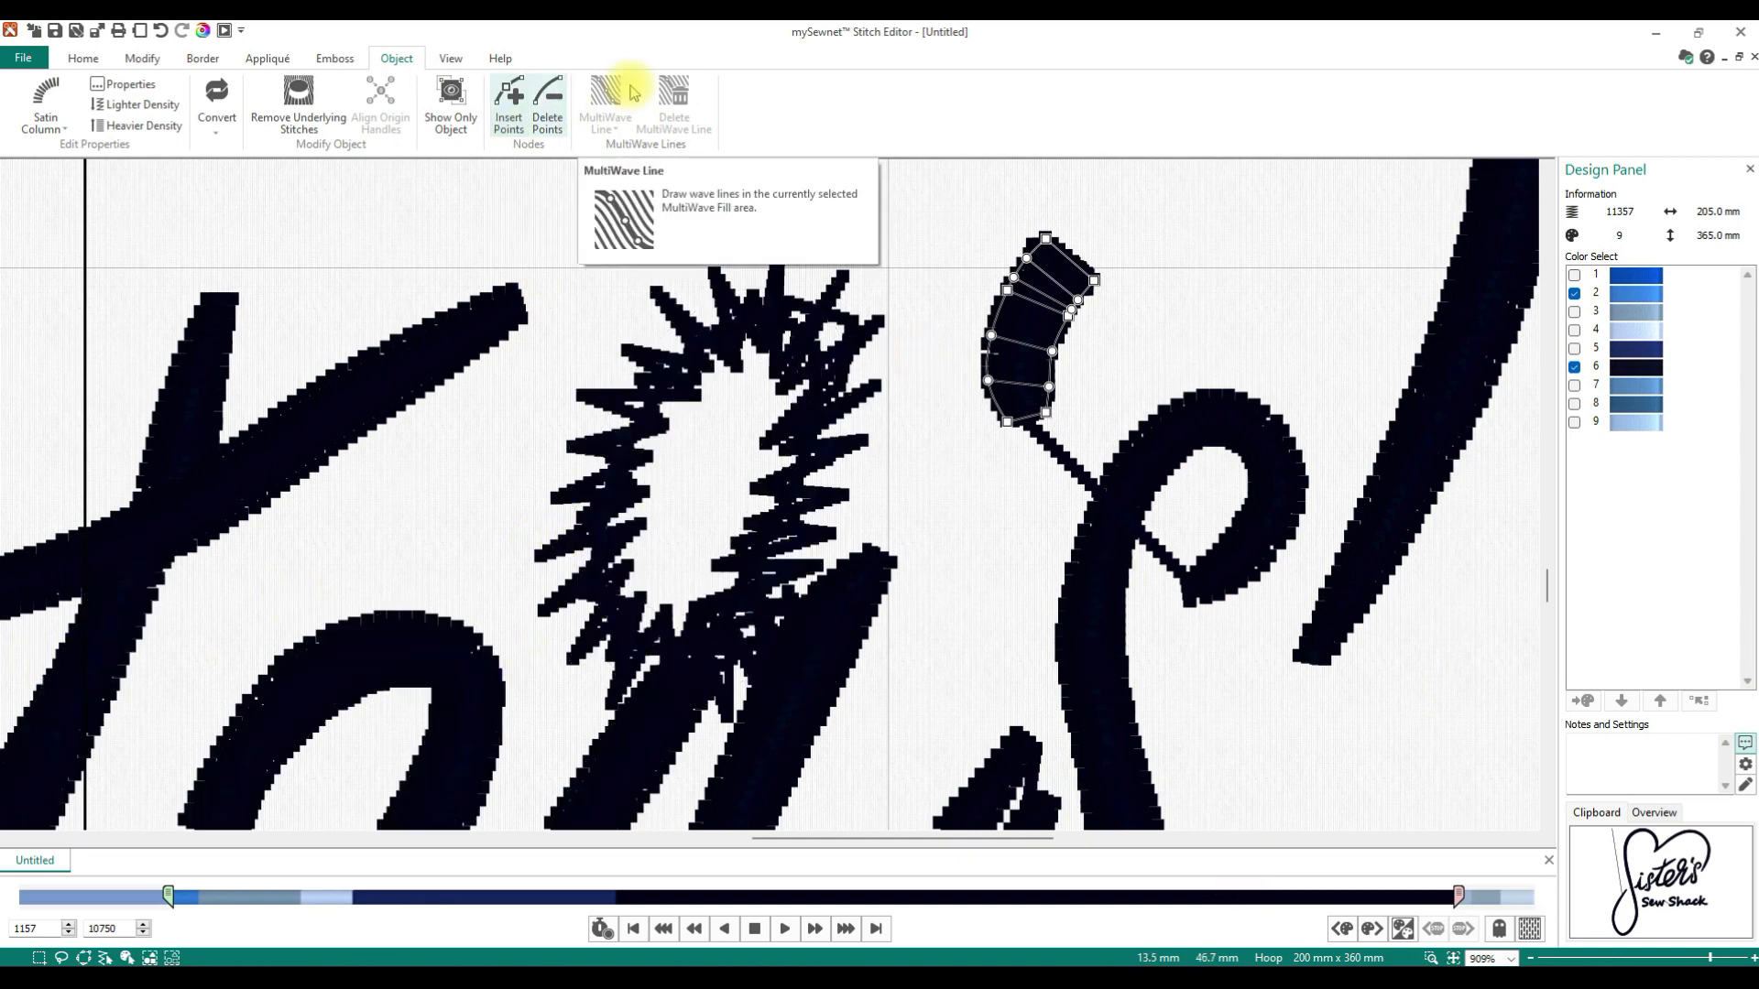
# Step: Delete several points along the apostrophe's satin column to simplify its outline
pyautogui.click(548, 114)
pyautogui.click(988, 379)
pyautogui.click(1052, 352)
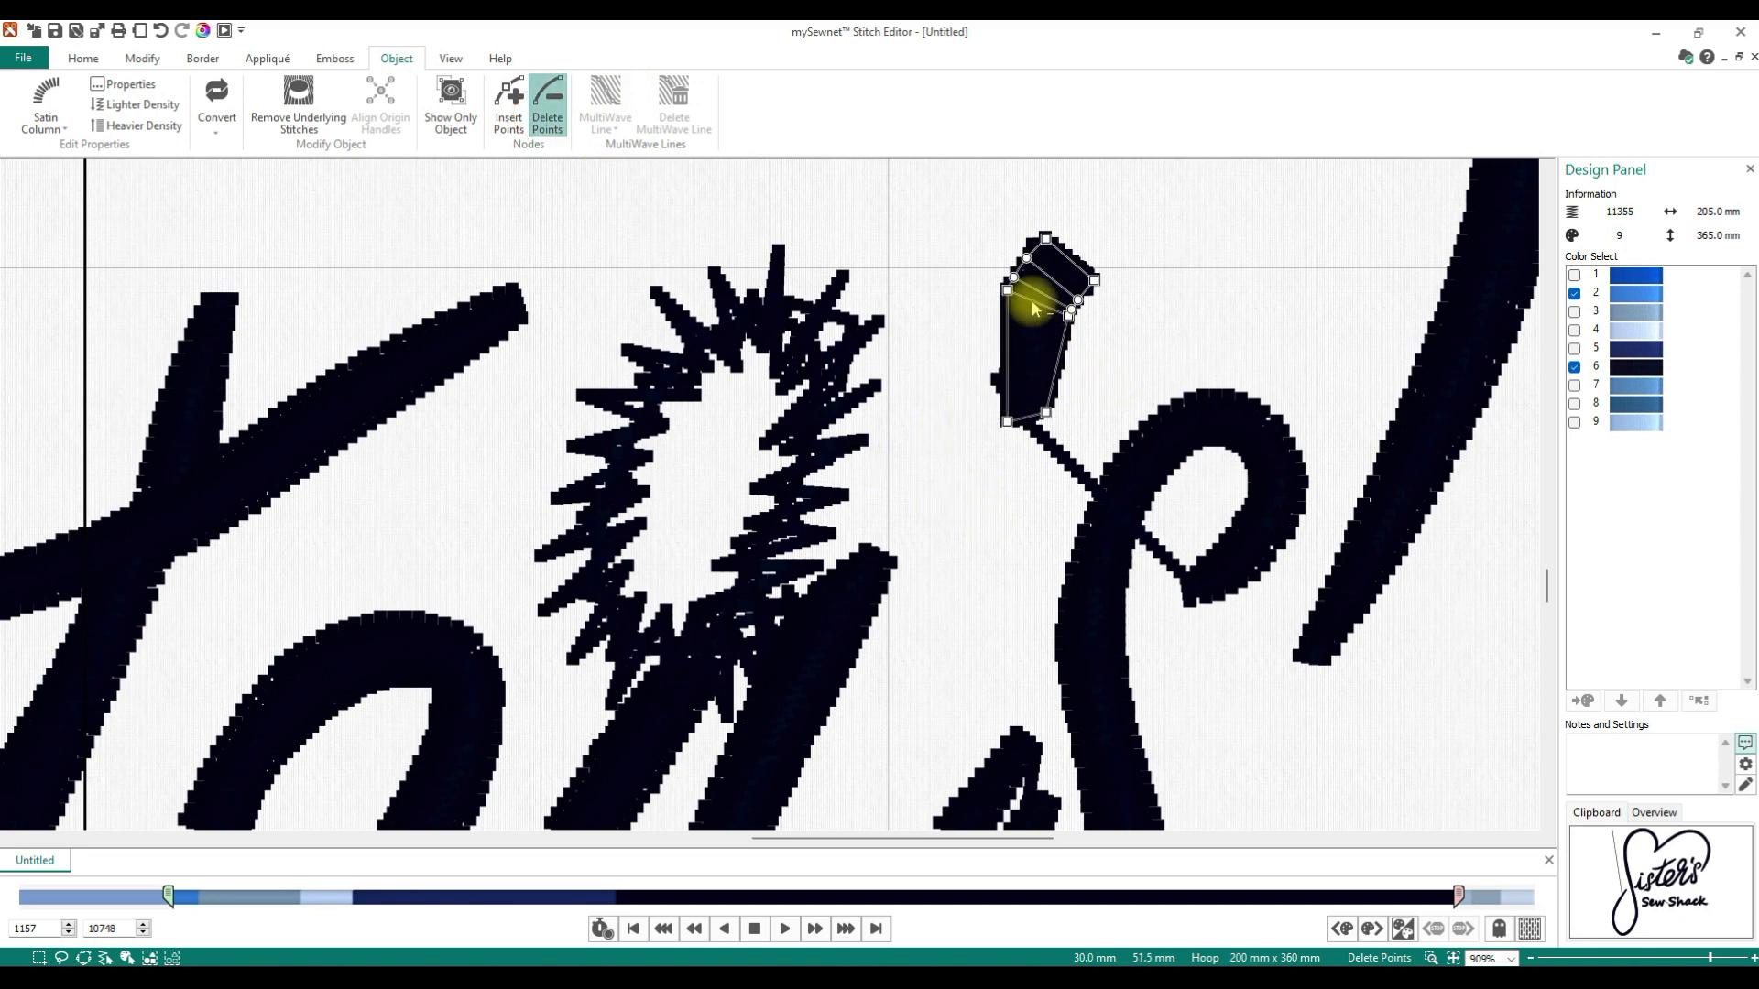
pyautogui.click(1026, 259)
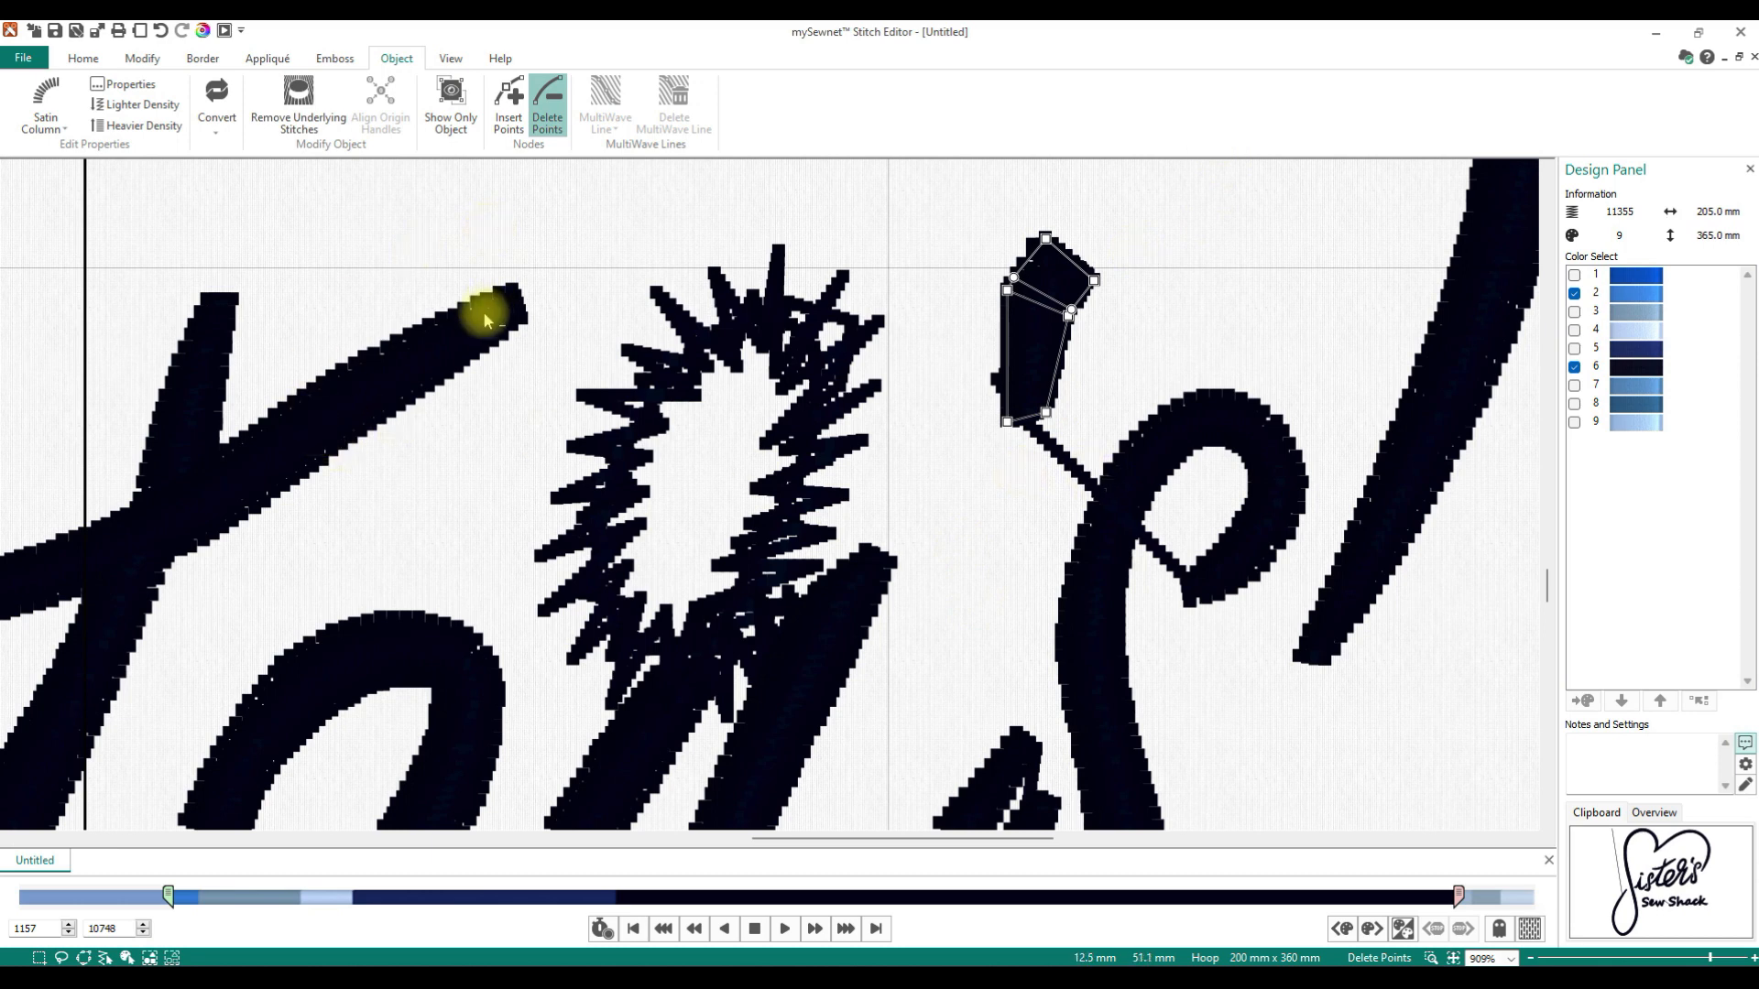
# Step: Insert three new pairs of points along the apostrophe's satin column, two in the lower part and one near the upper end
pyautogui.click(508, 103)
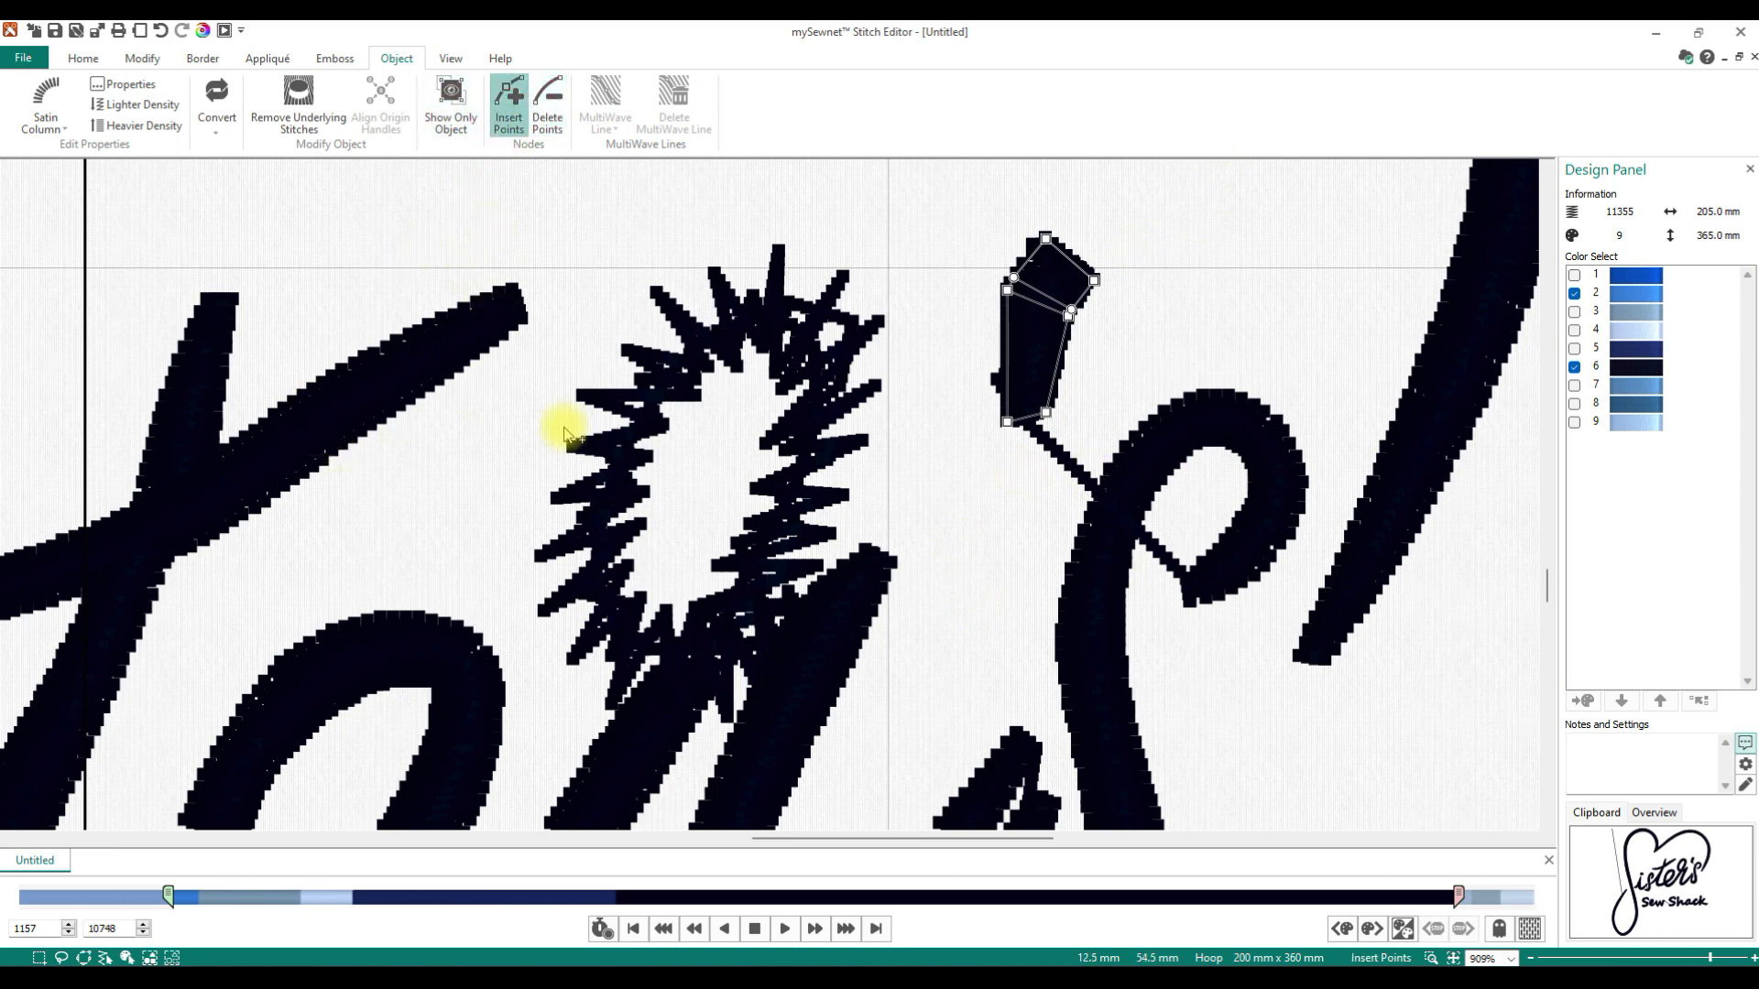
pyautogui.click(1038, 382)
pyautogui.click(1053, 348)
pyautogui.click(1083, 292)
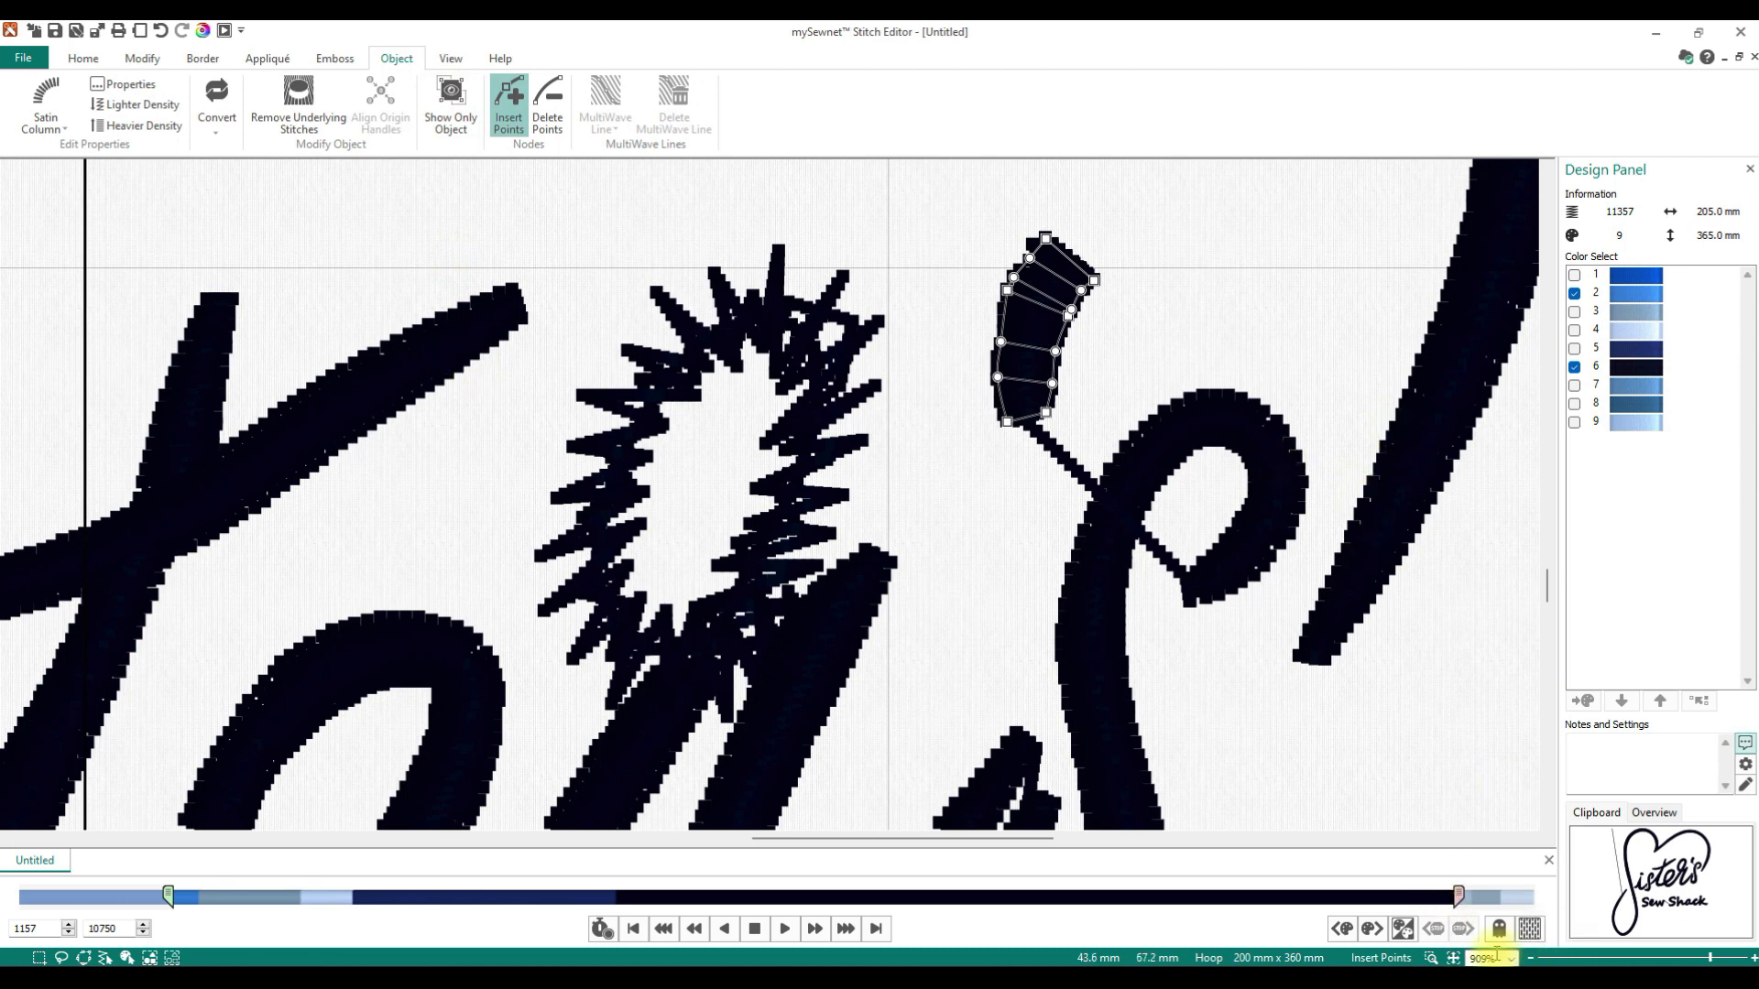
# Step: Make the hidden color blocks 1, 3, 4, 5, 7, 8 and 9 visible and fit the whole design in view
pyautogui.click(1452, 958)
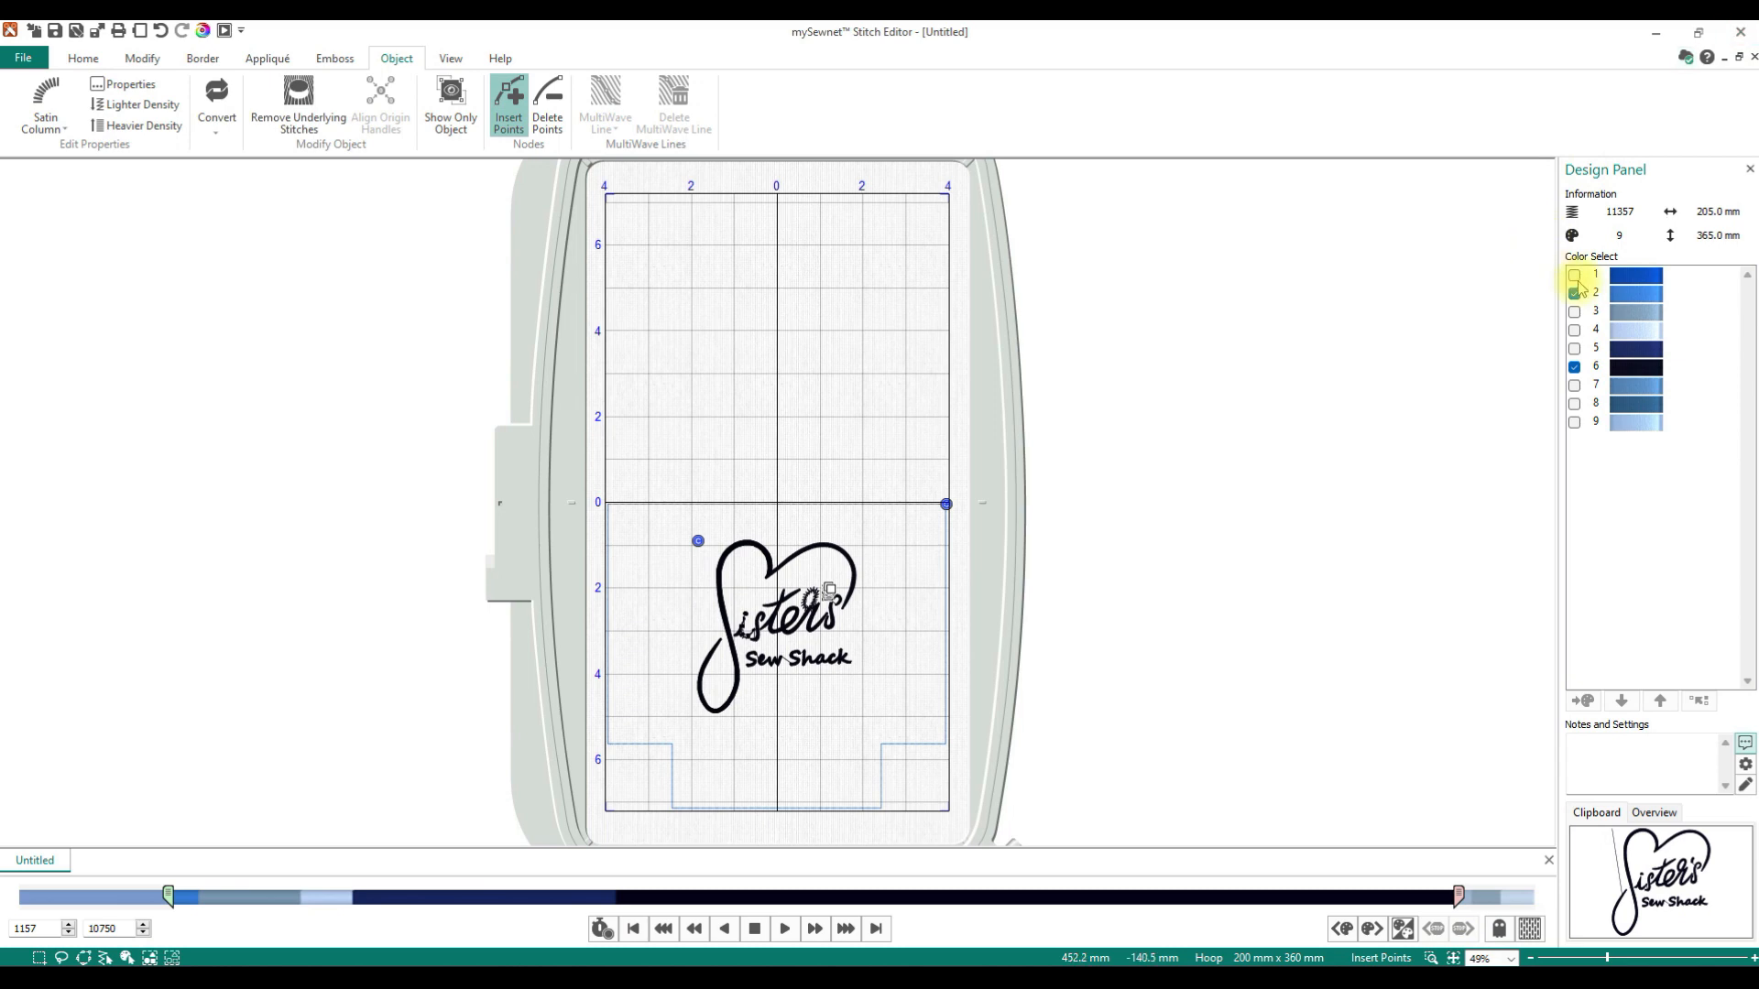
pyautogui.click(1574, 275)
pyautogui.click(1574, 311)
pyautogui.click(1574, 330)
pyautogui.click(1573, 348)
pyautogui.click(1574, 385)
pyautogui.click(1573, 422)
pyautogui.click(1574, 403)
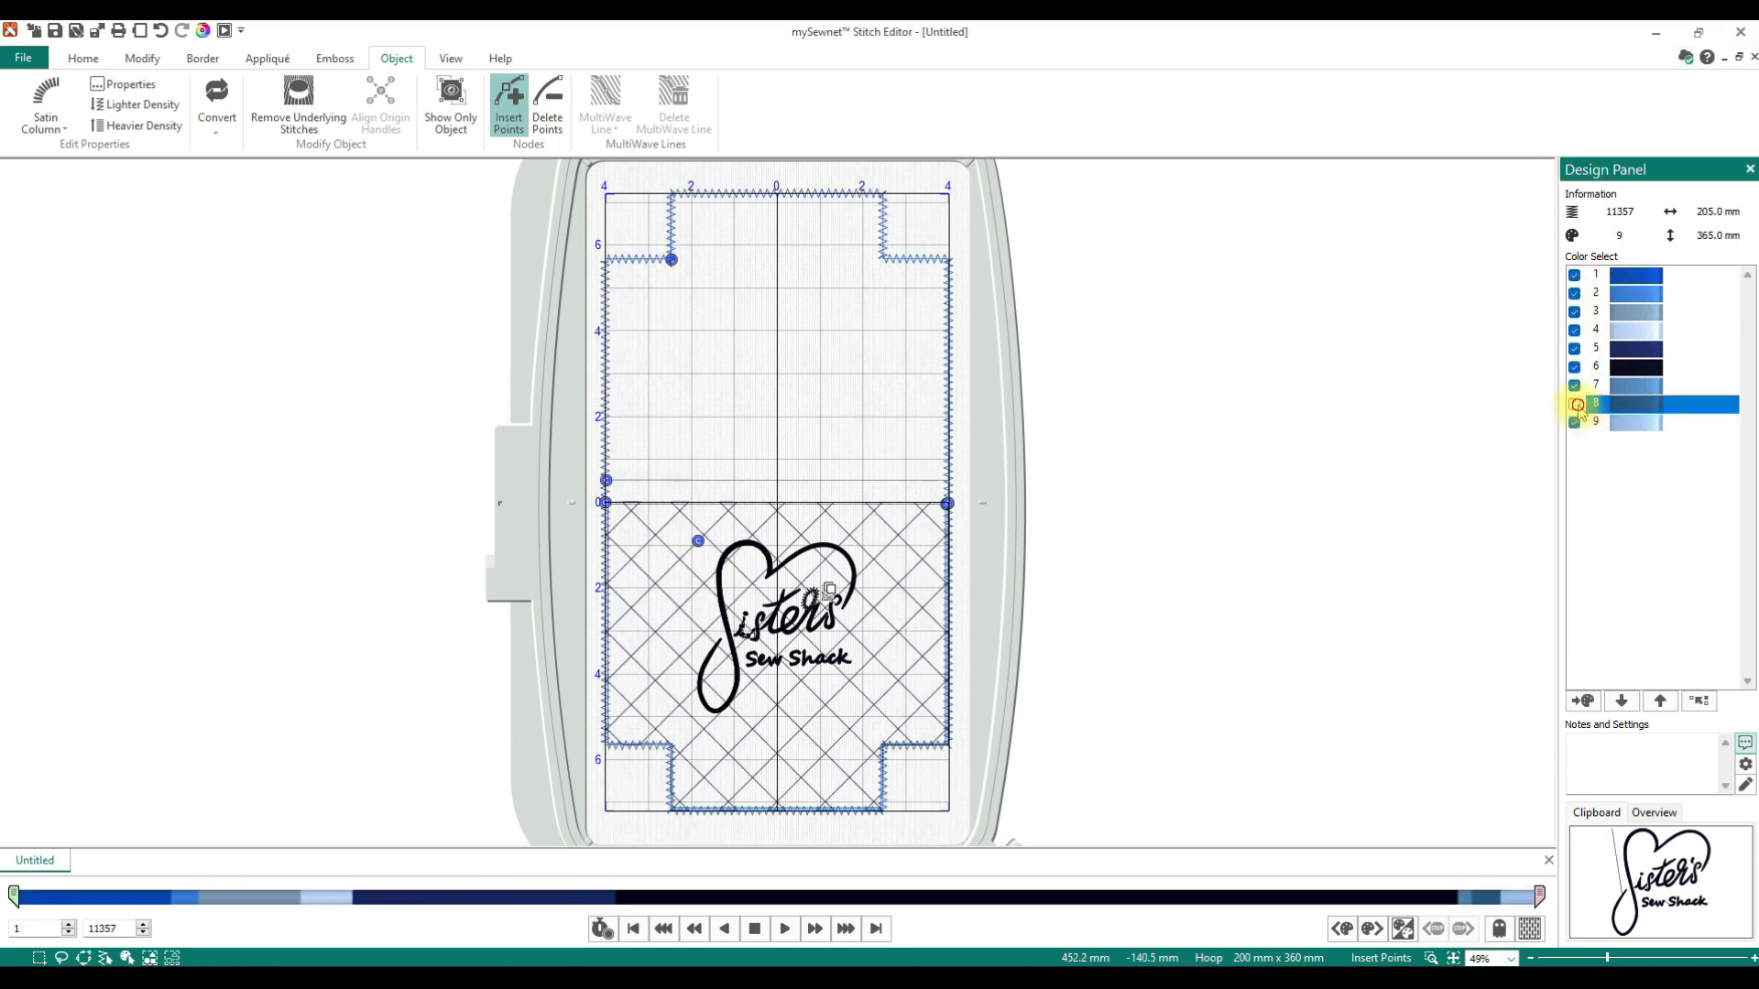
pyautogui.click(1640, 349)
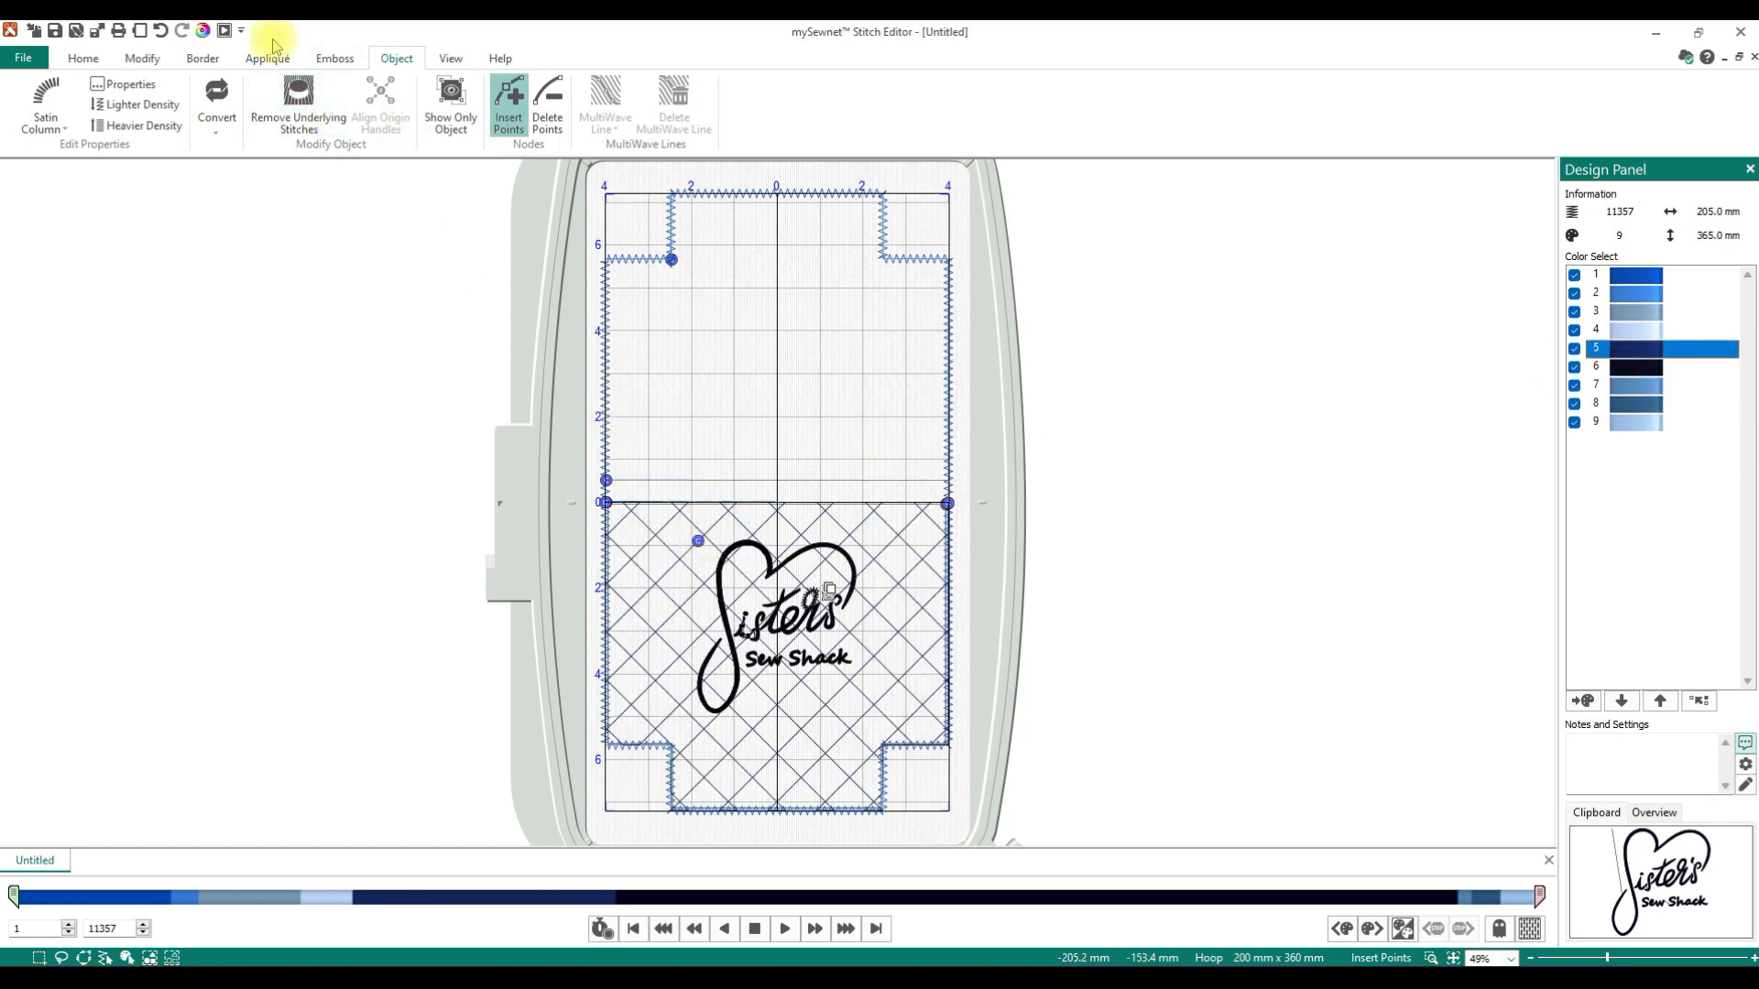
pyautogui.click(711, 527)
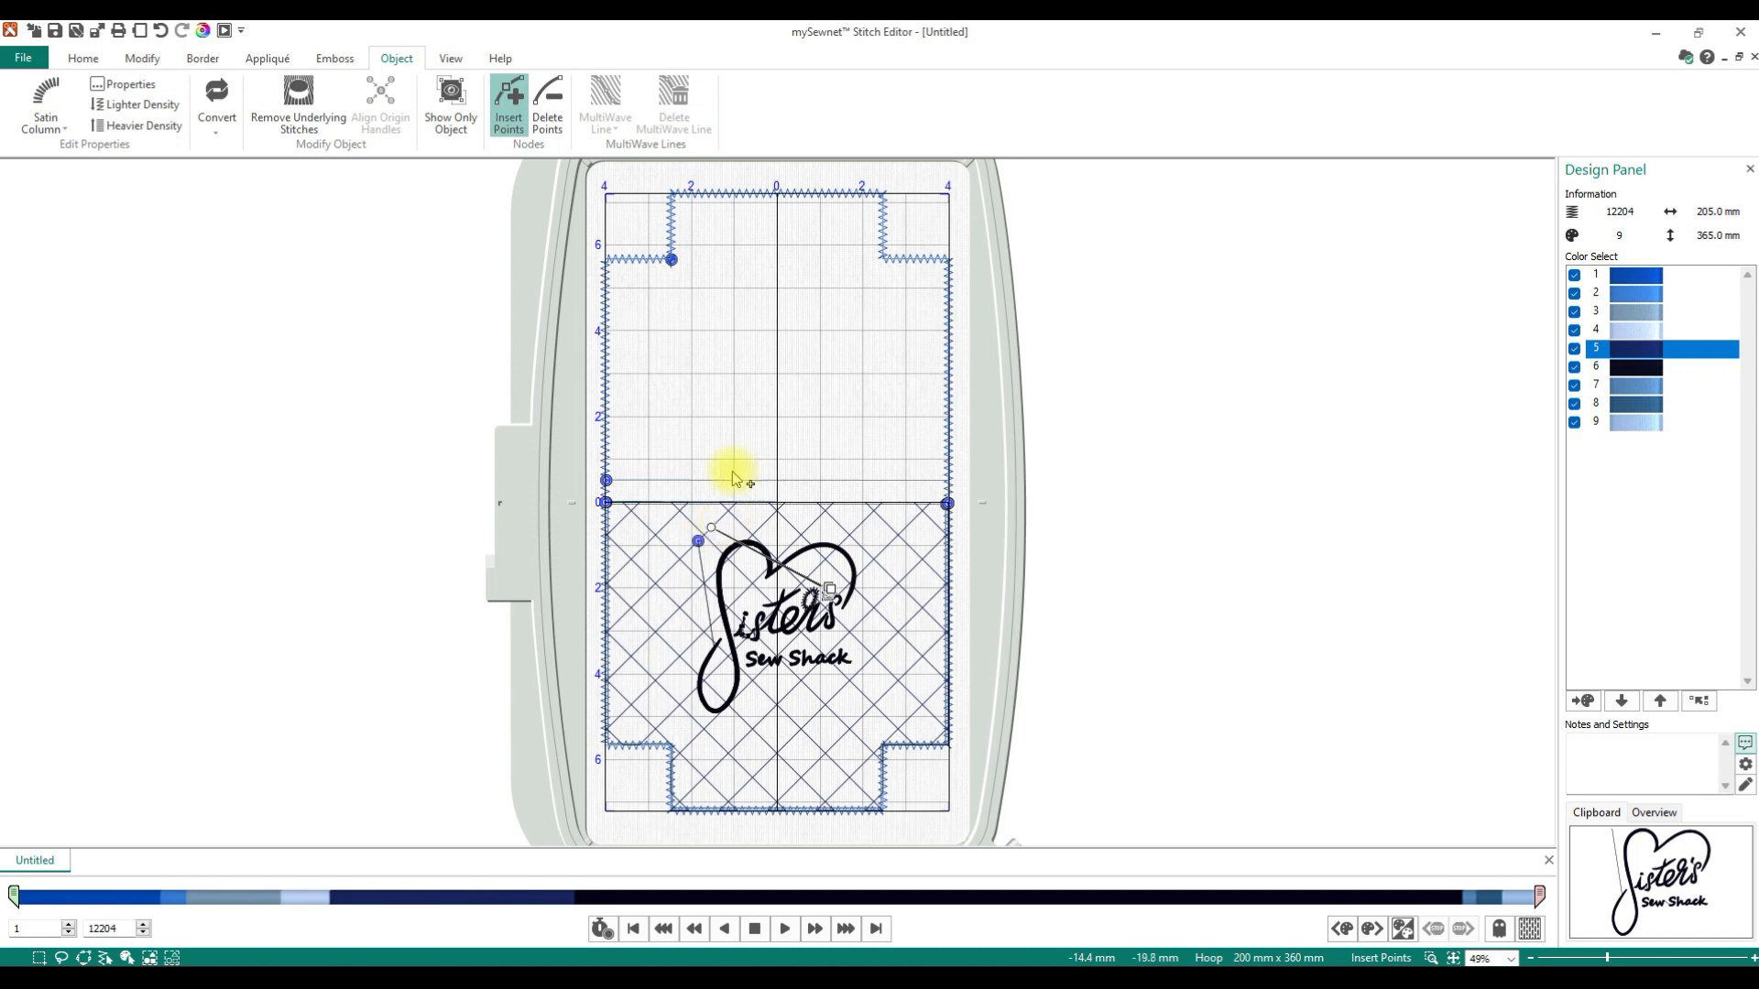
pyautogui.click(160, 31)
# Step: Convert the straight diagonal running stitch across the crosshatch background to a motif line with Universal, General Motifs 1, star pattern 5
pyautogui.rightClick(306, 295)
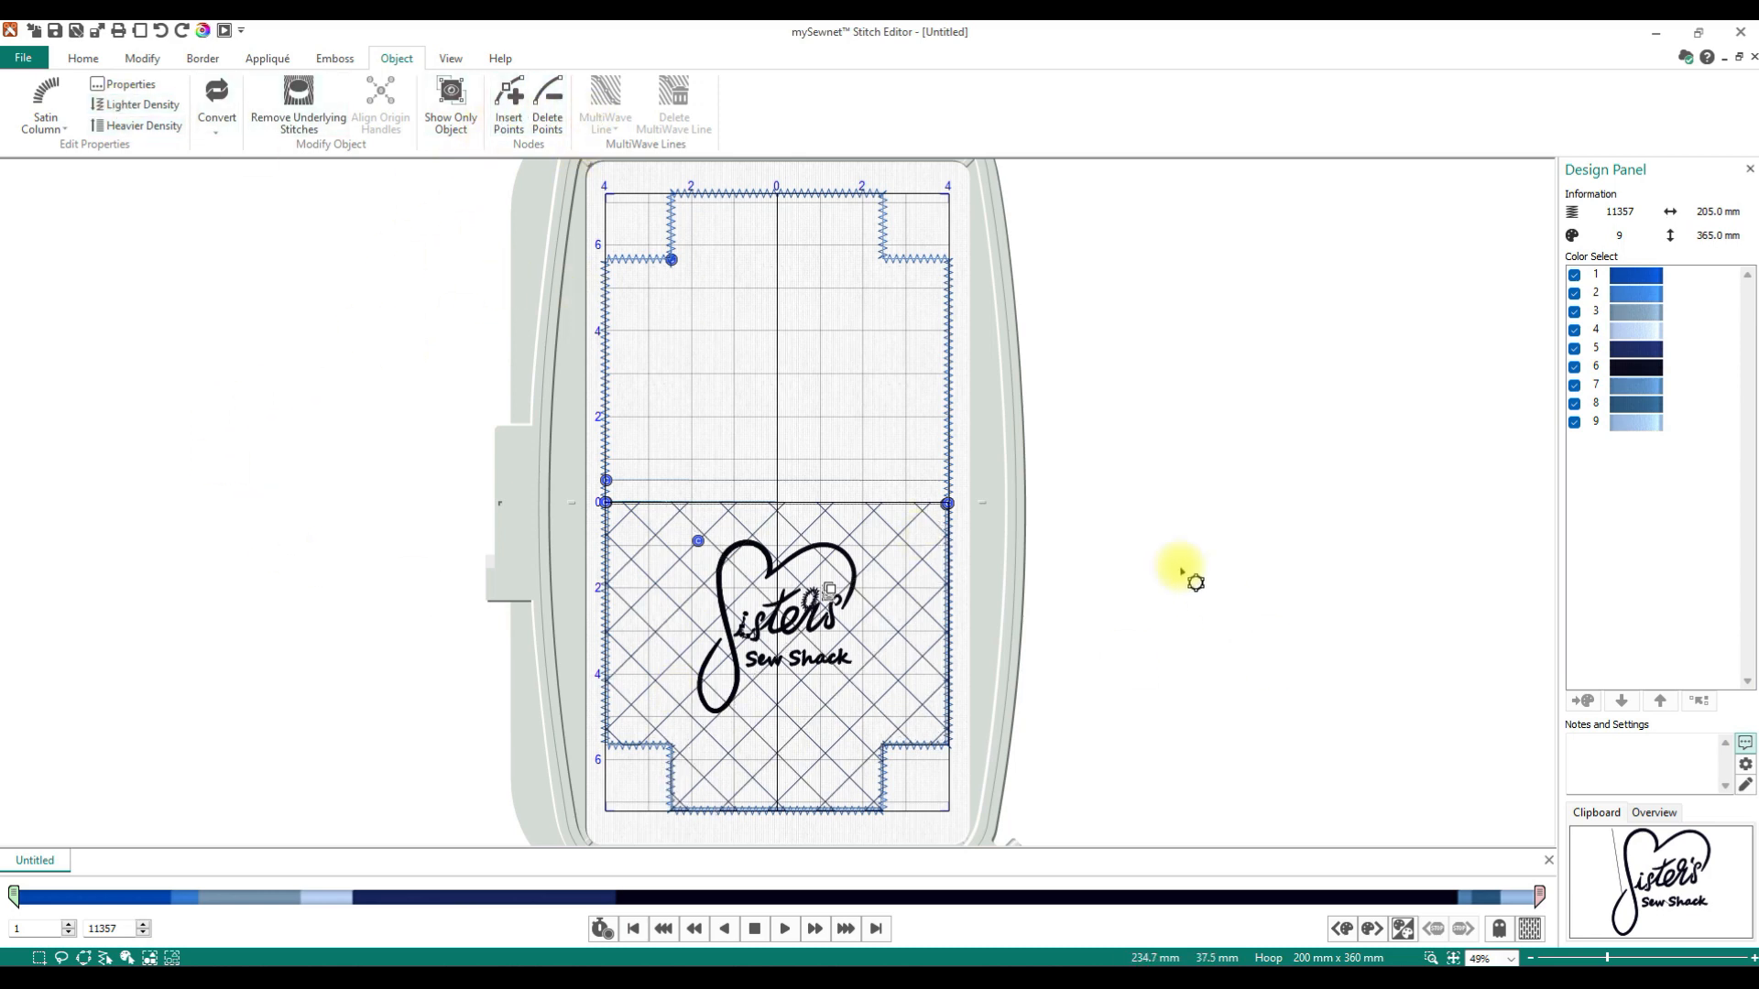
pyautogui.click(911, 537)
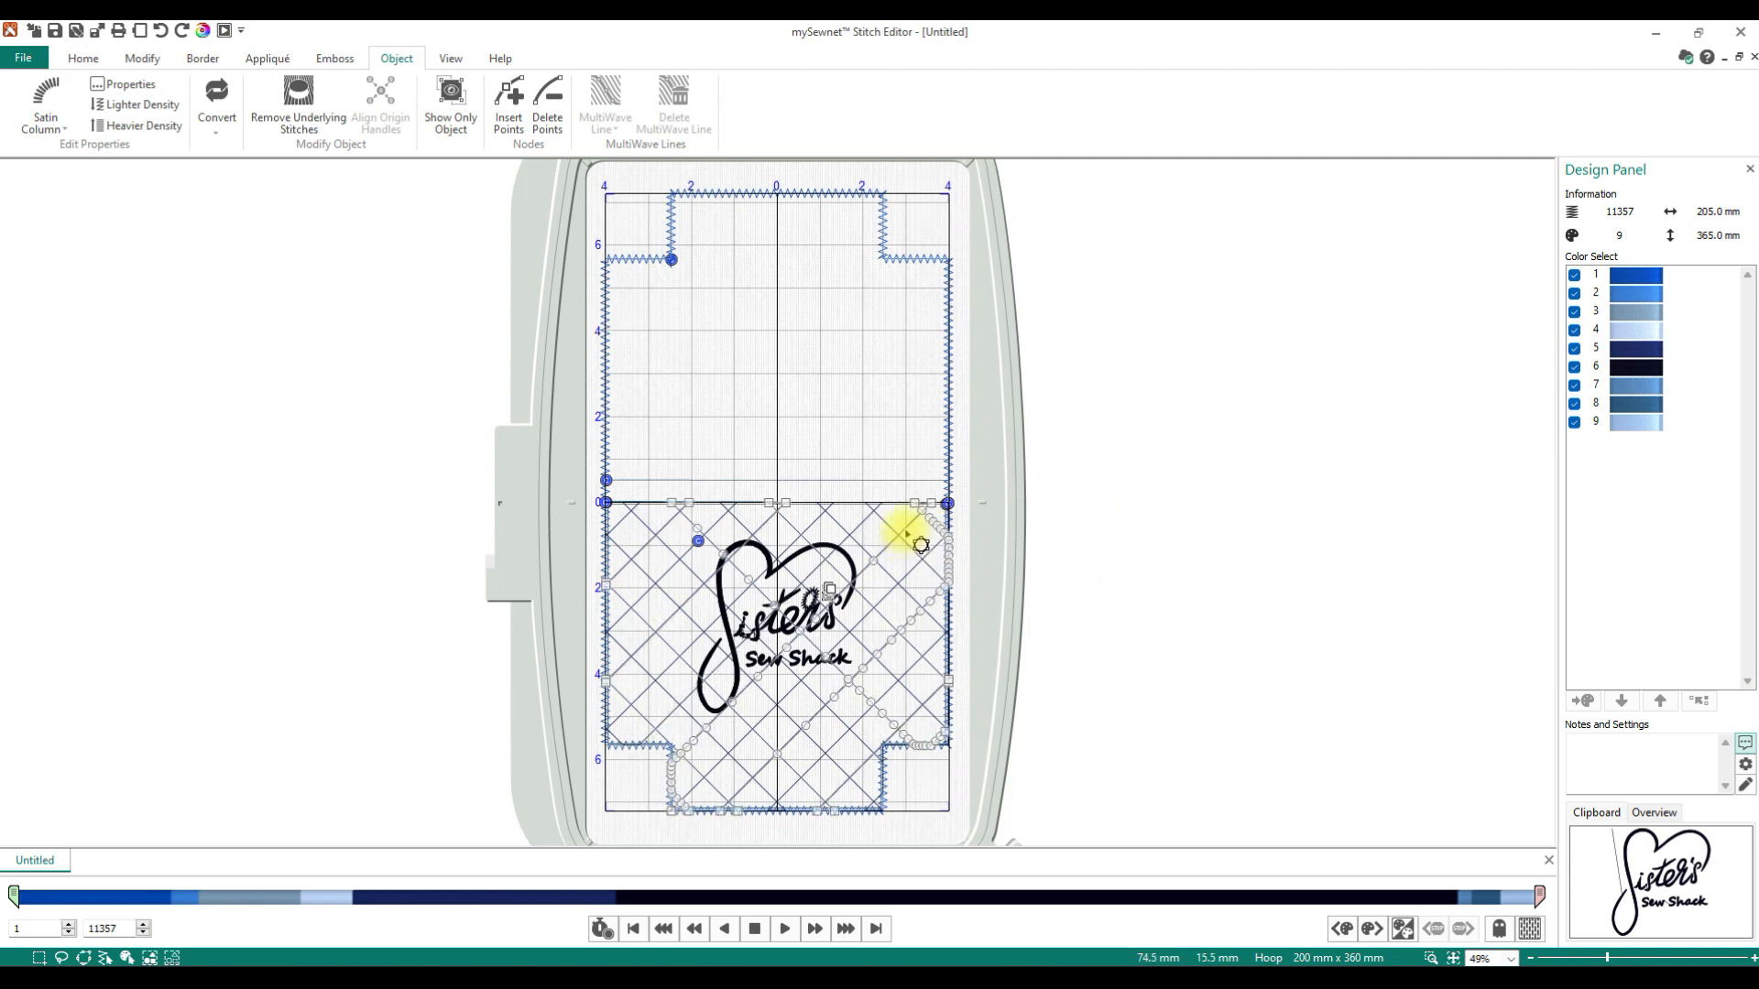
pyautogui.click(859, 530)
pyautogui.click(694, 571)
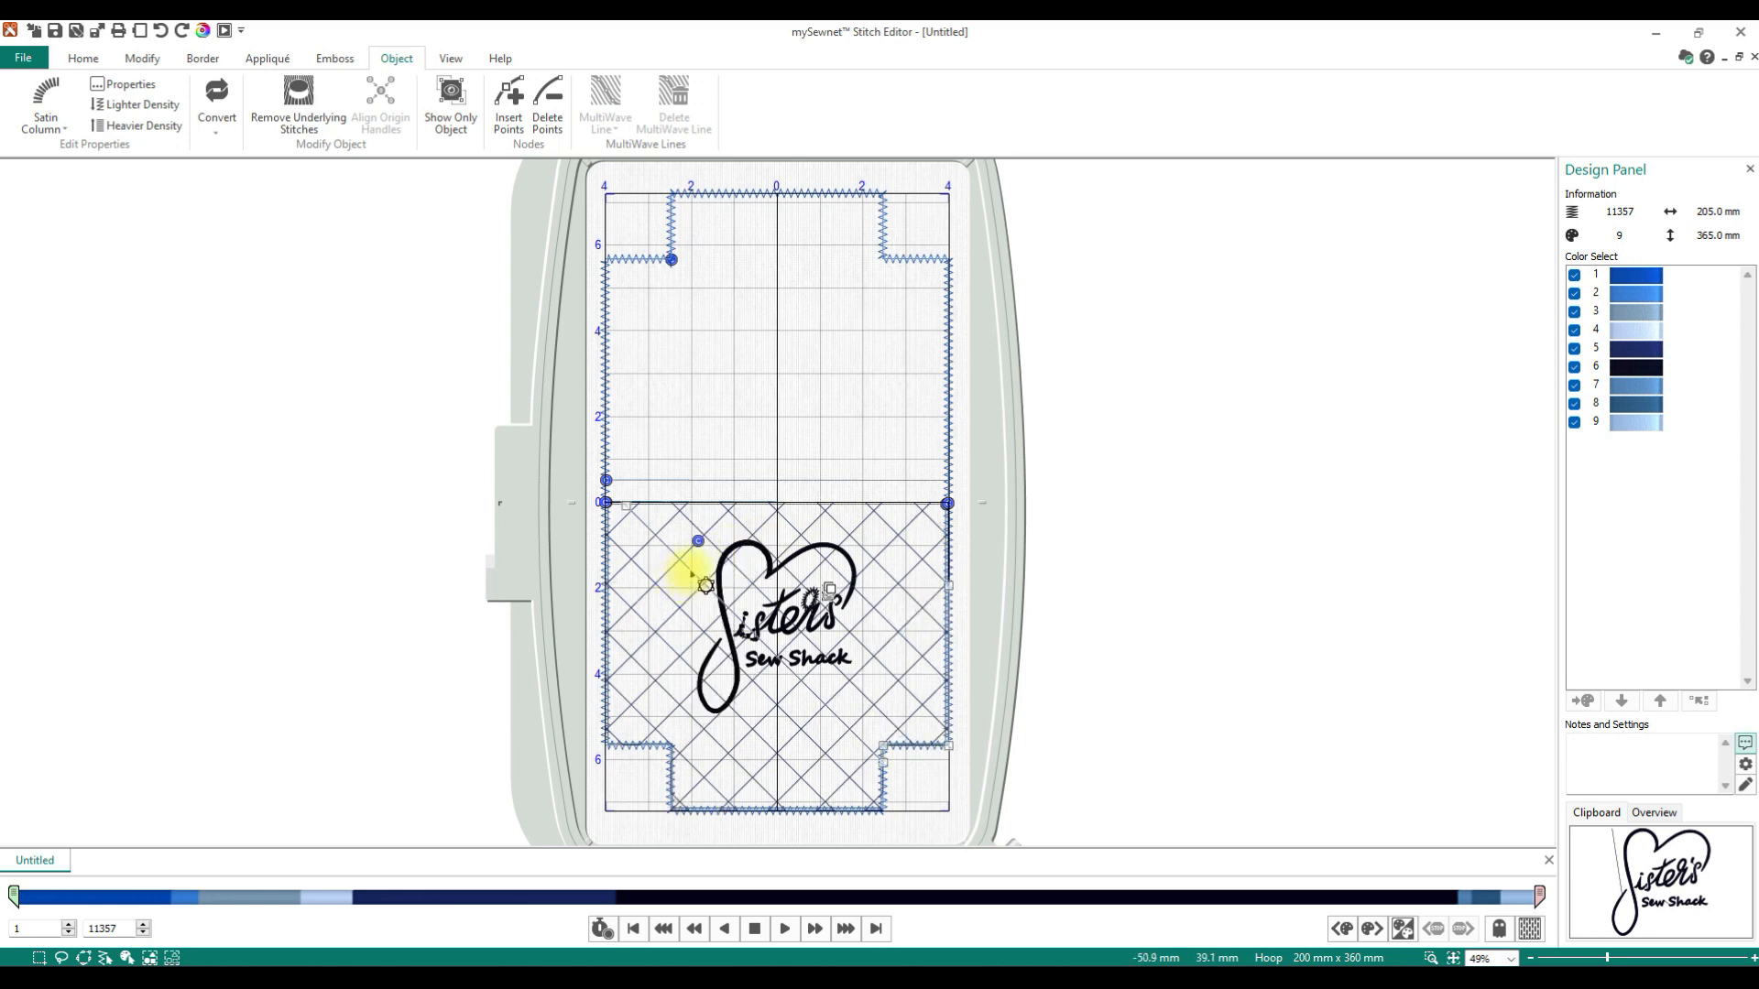
pyautogui.click(671, 630)
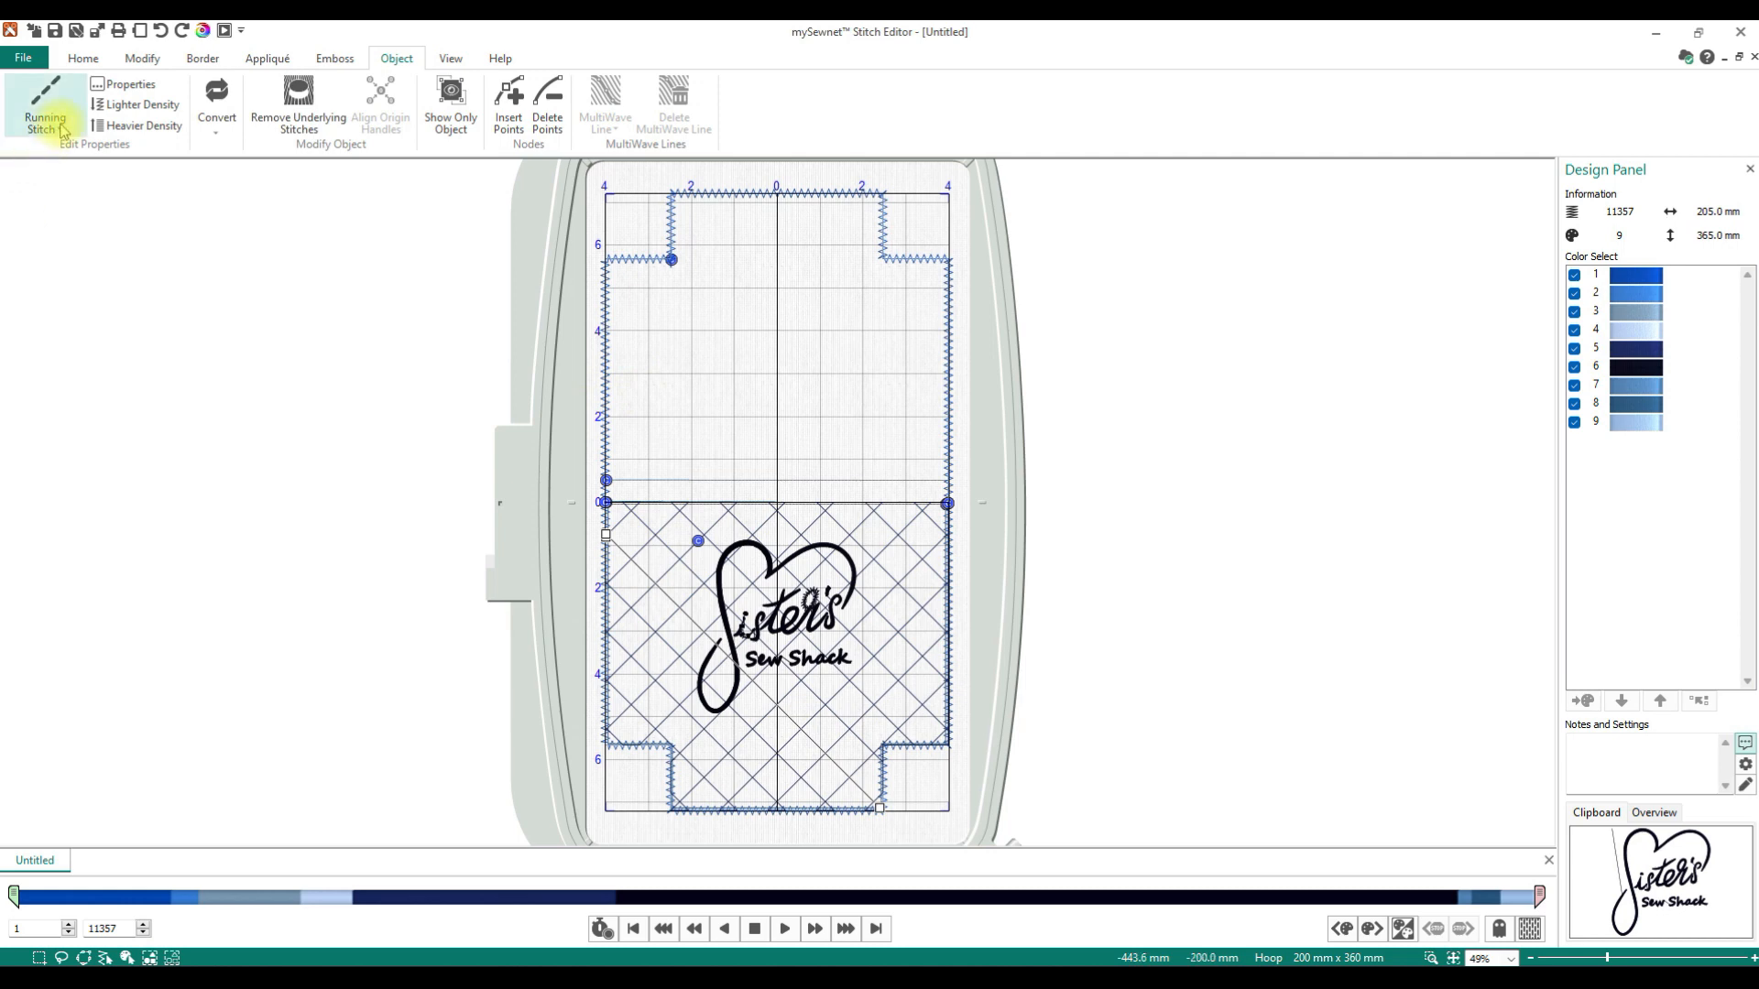
pyautogui.click(217, 108)
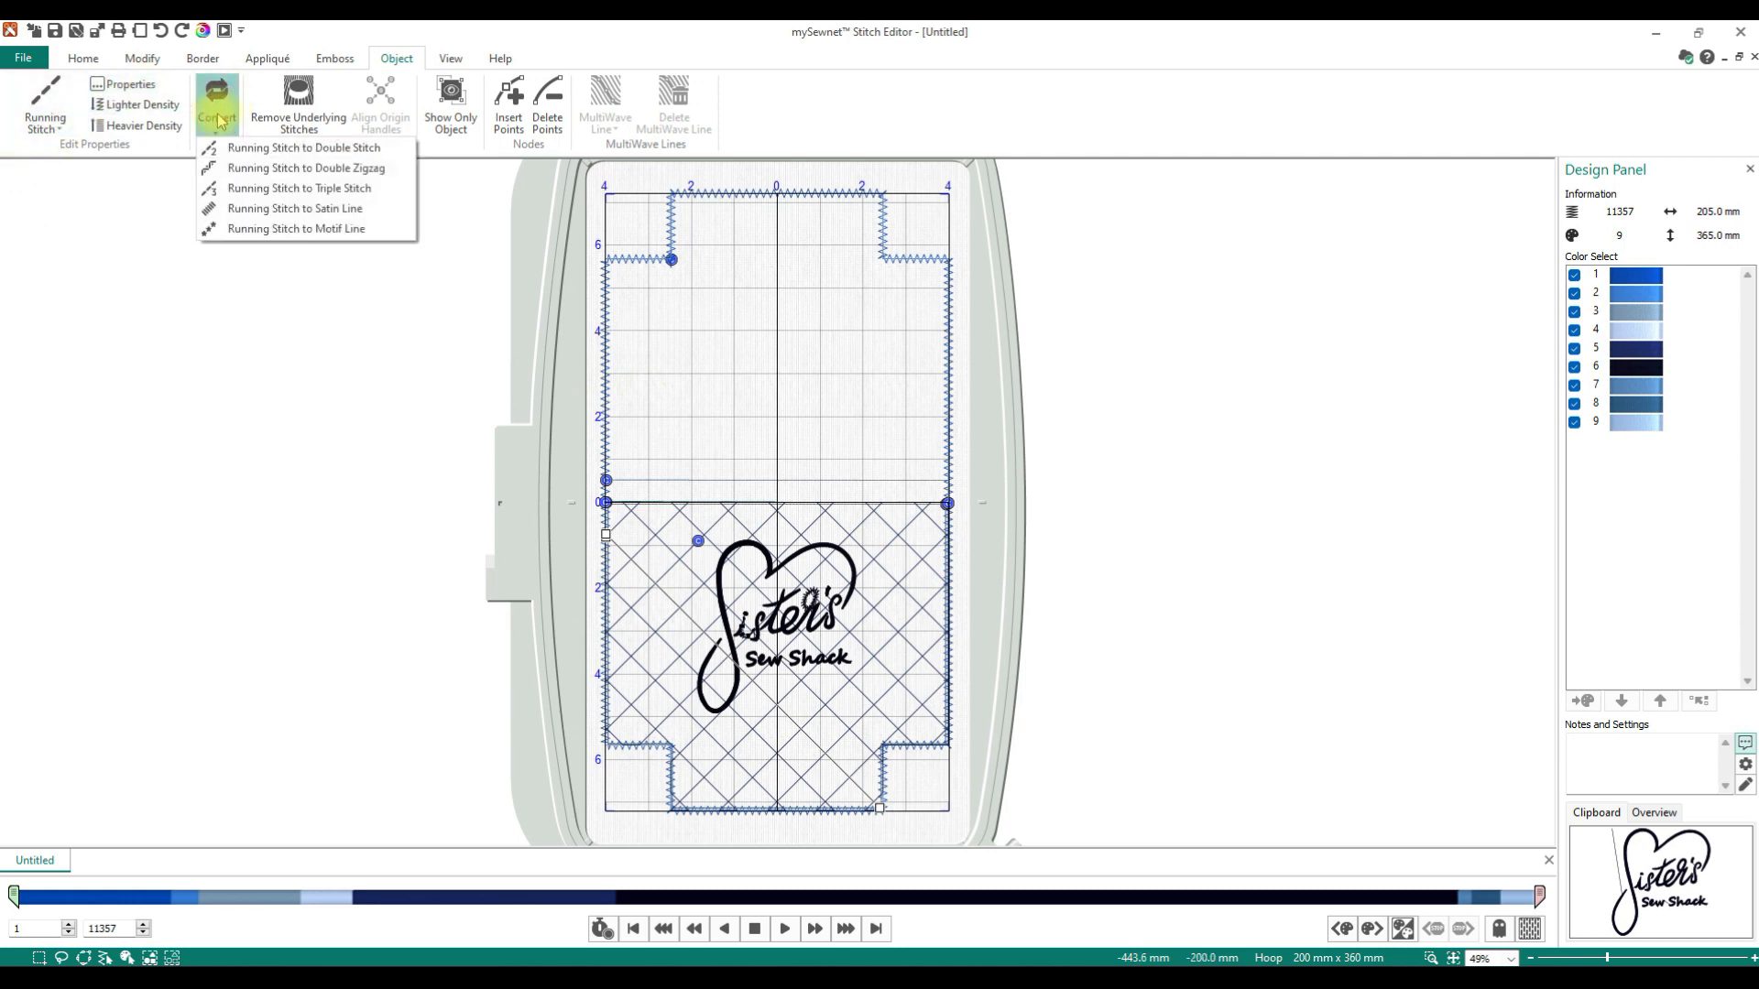
pyautogui.click(320, 211)
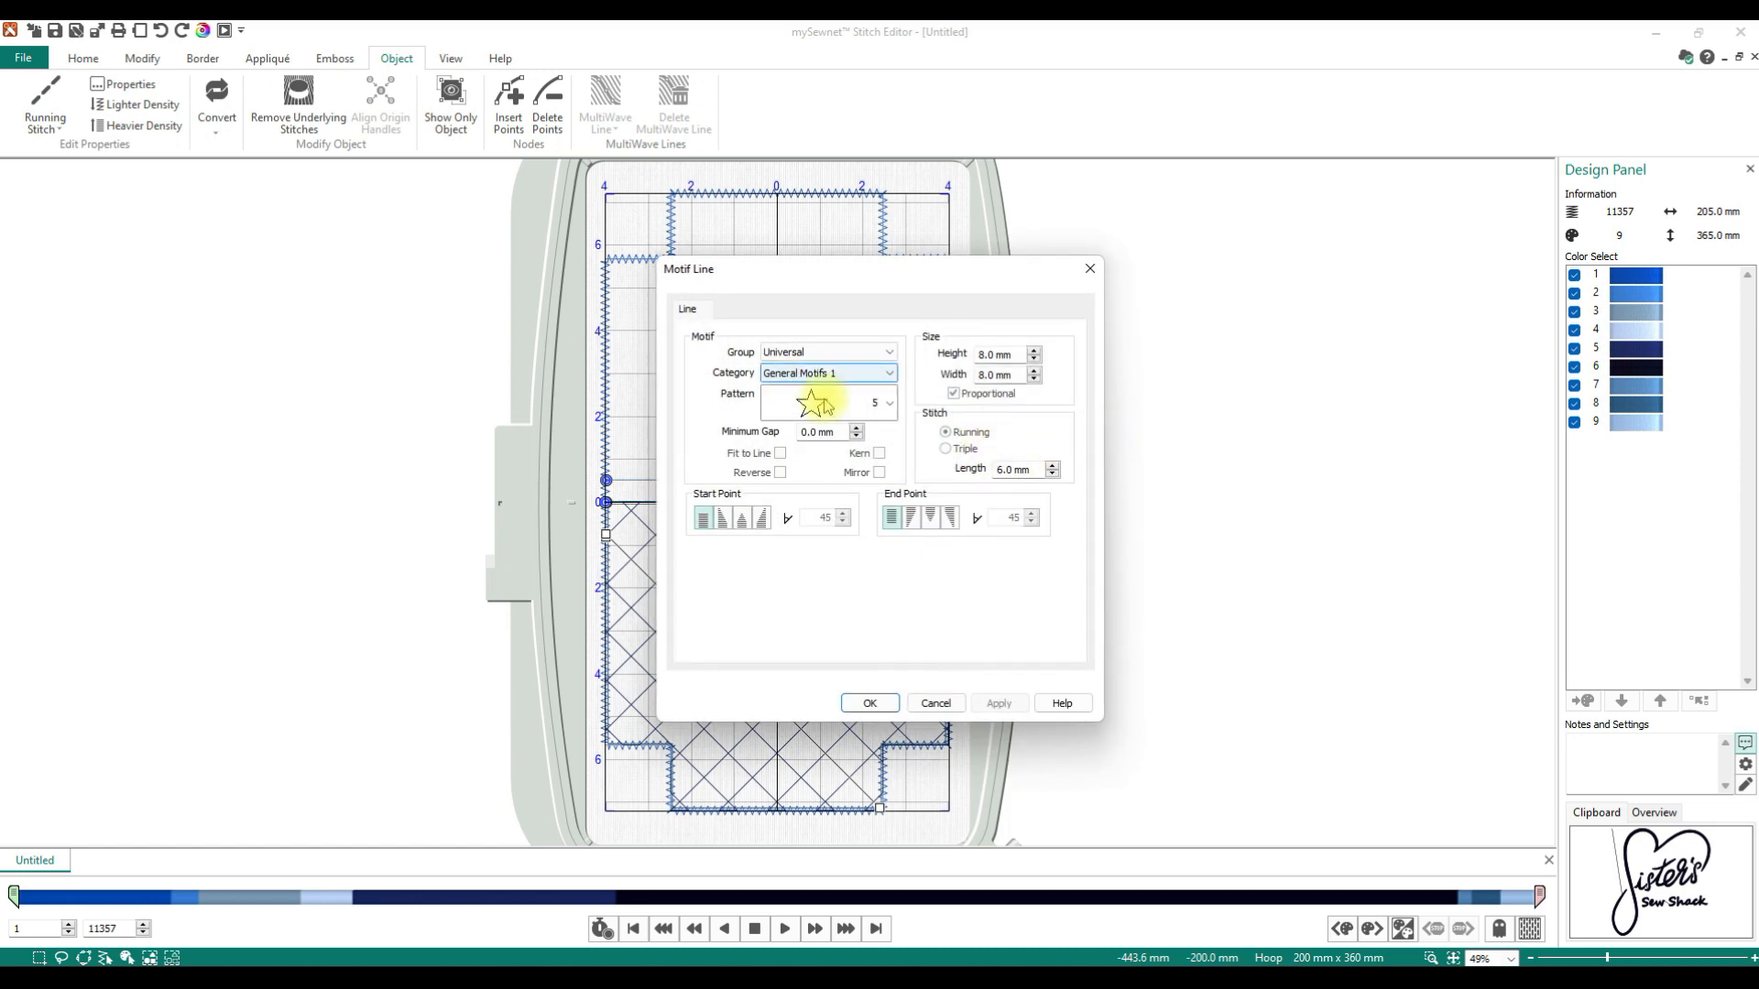
pyautogui.click(885, 704)
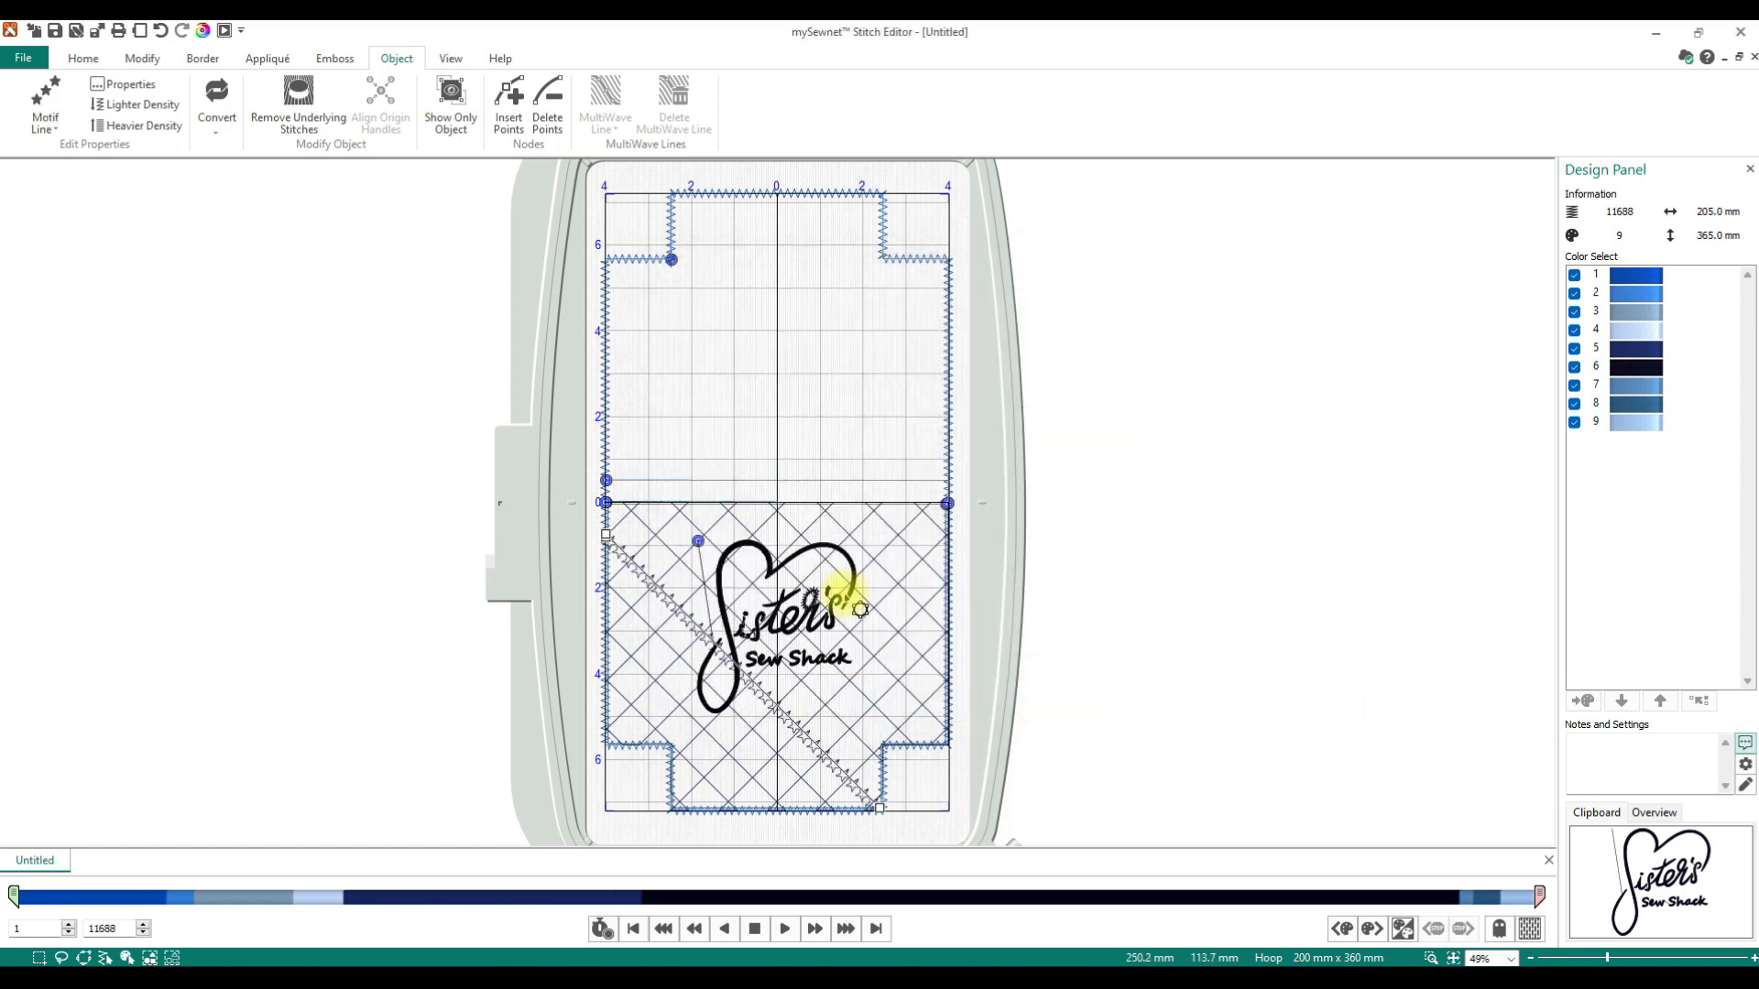
# Step: Convert the zigzagging crosshatch running stitch that meets the bottom edge at its center to the same star motif line
pyautogui.click(885, 725)
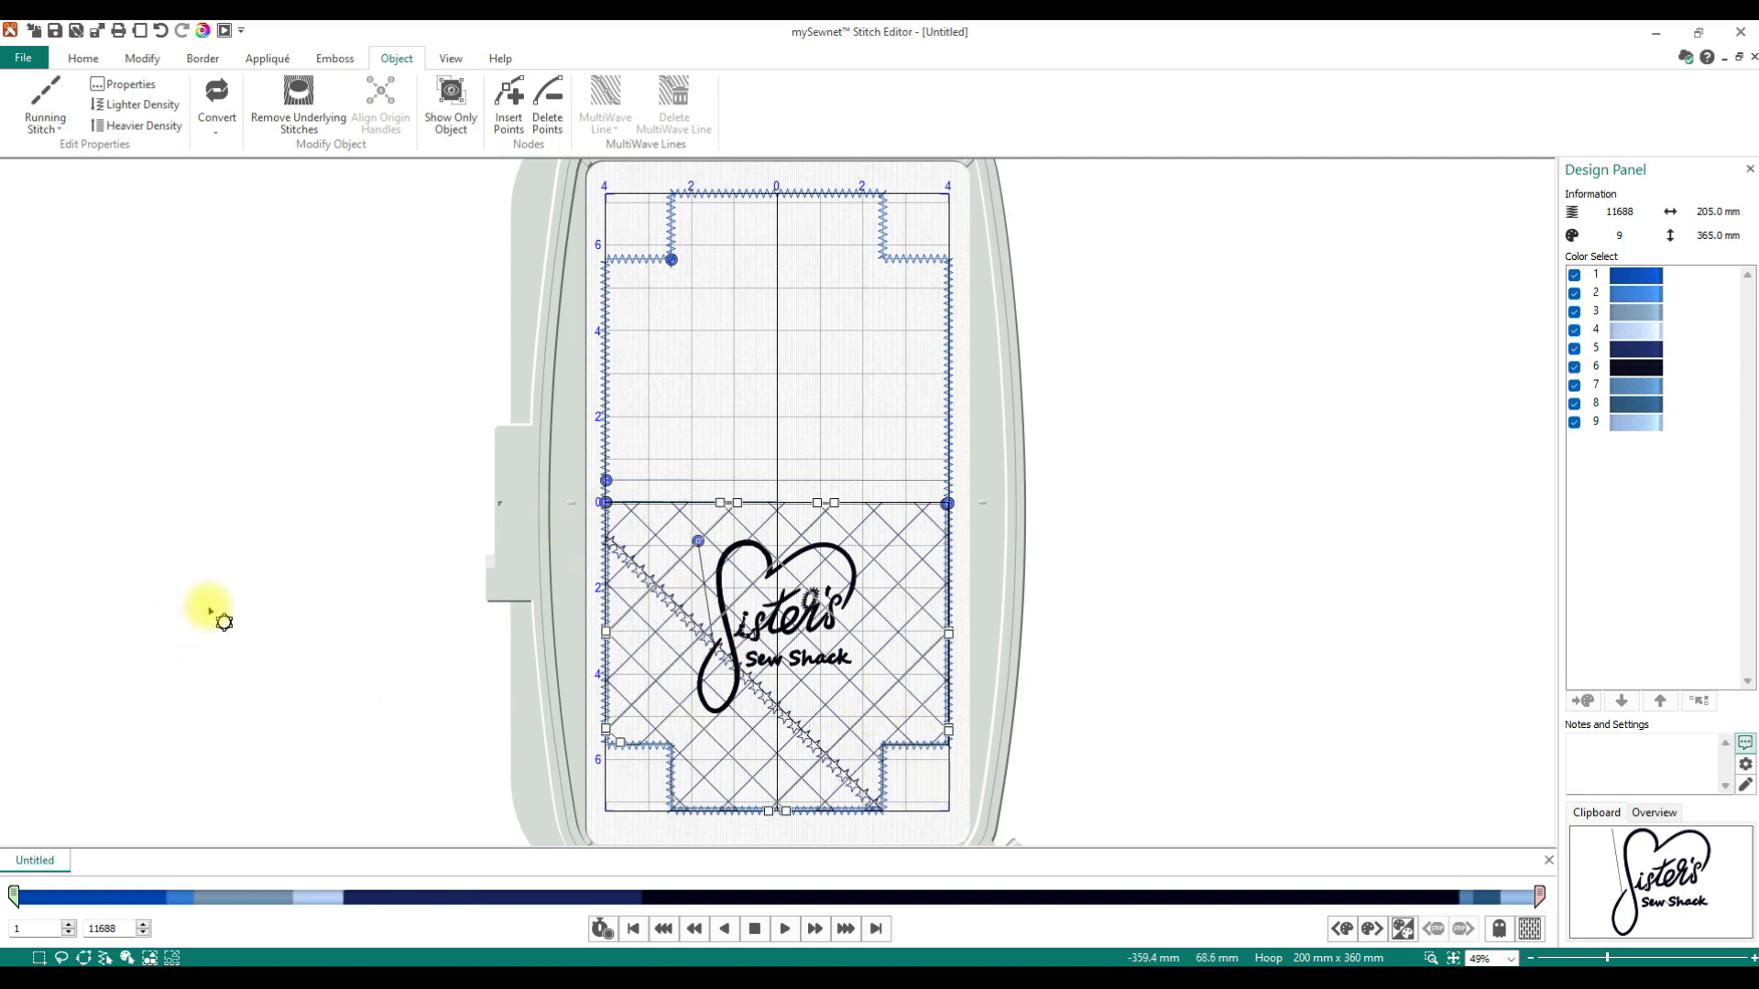
pyautogui.click(216, 119)
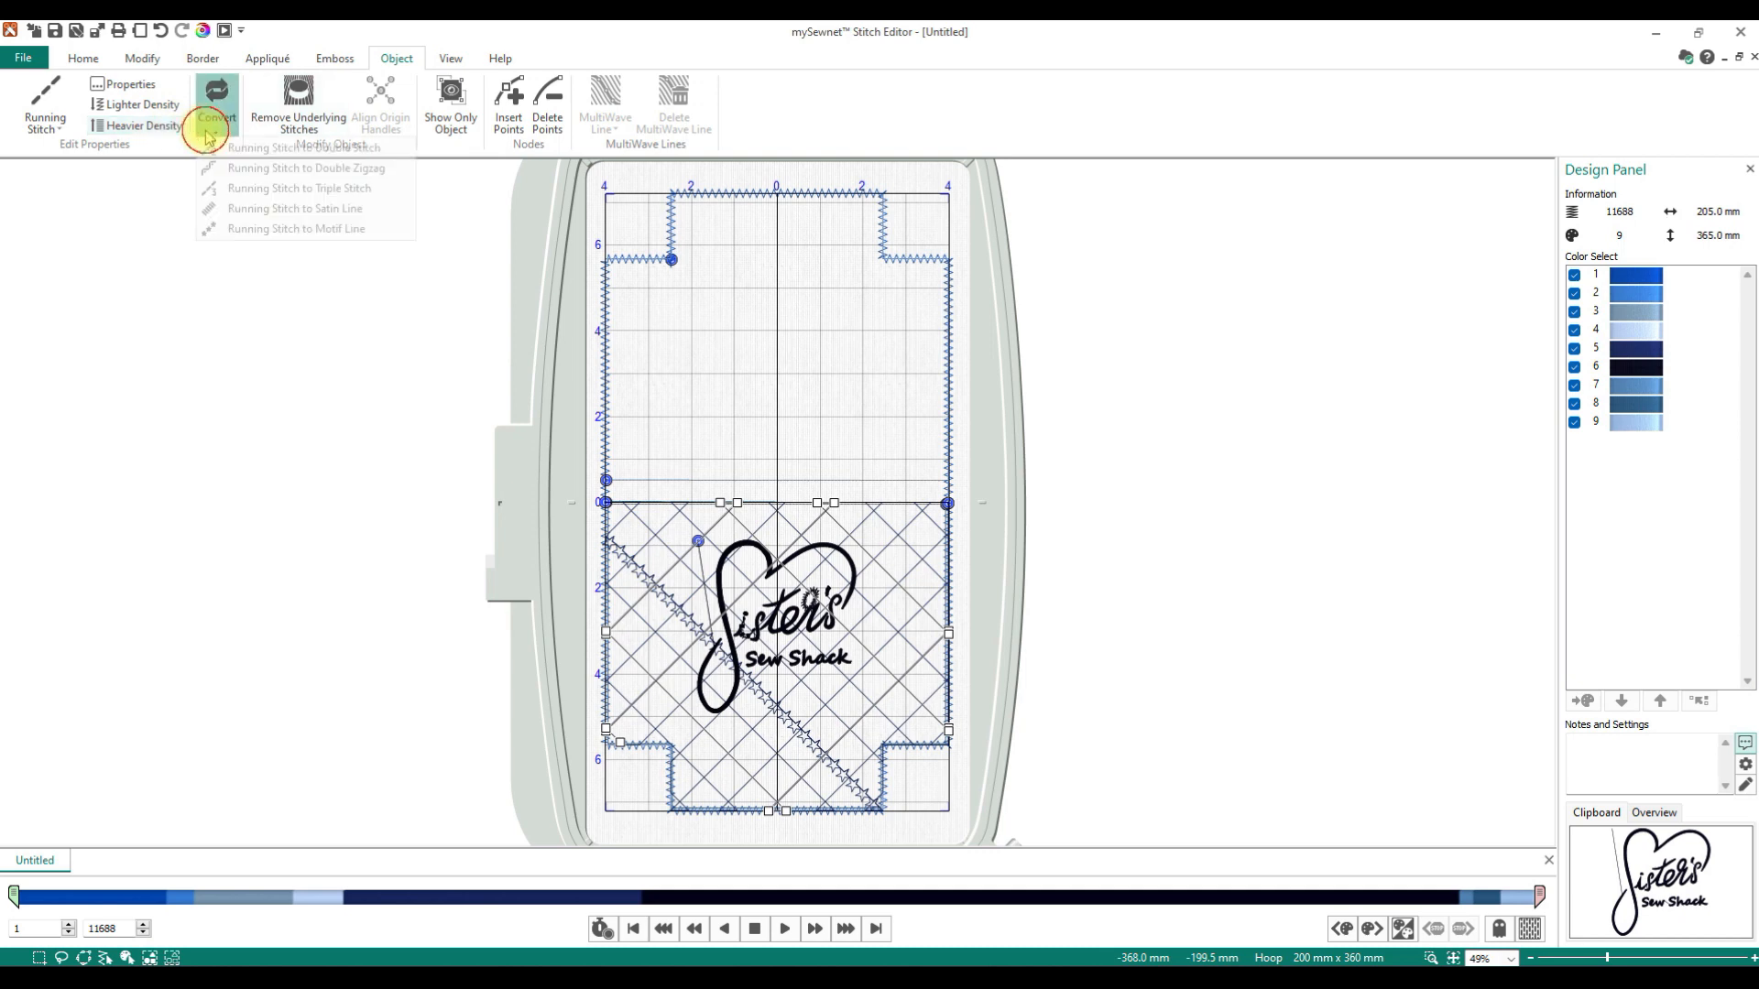
pyautogui.click(256, 228)
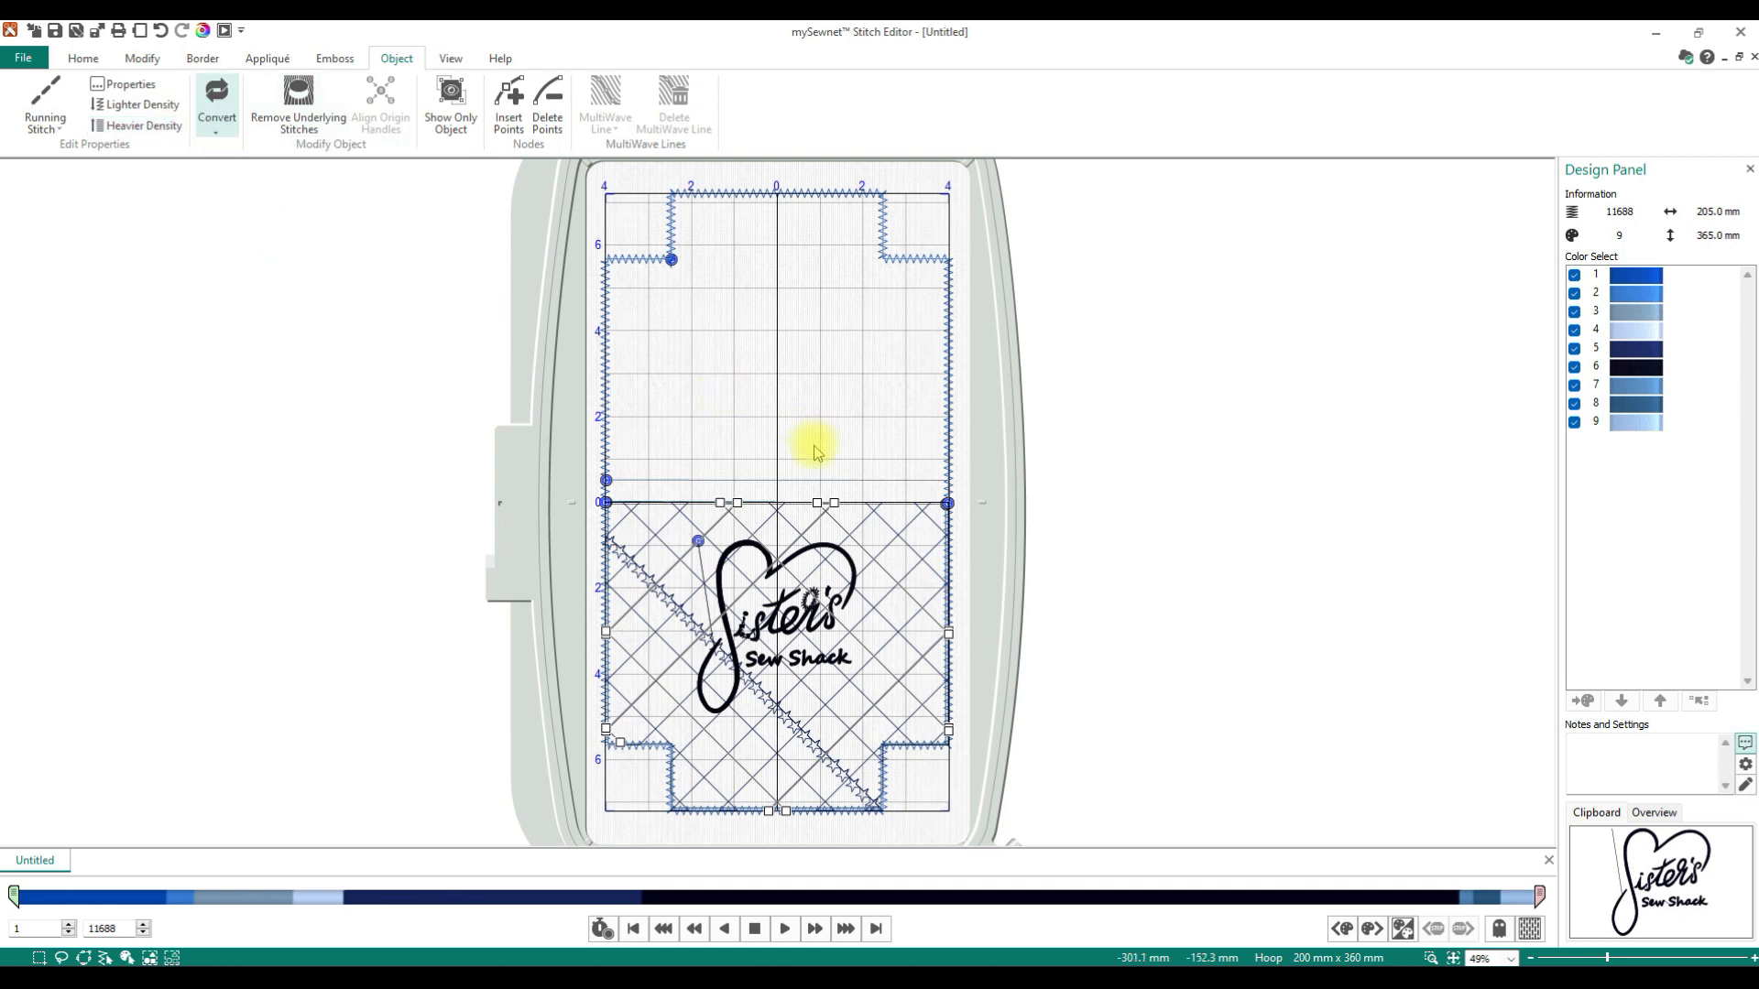
pyautogui.click(872, 704)
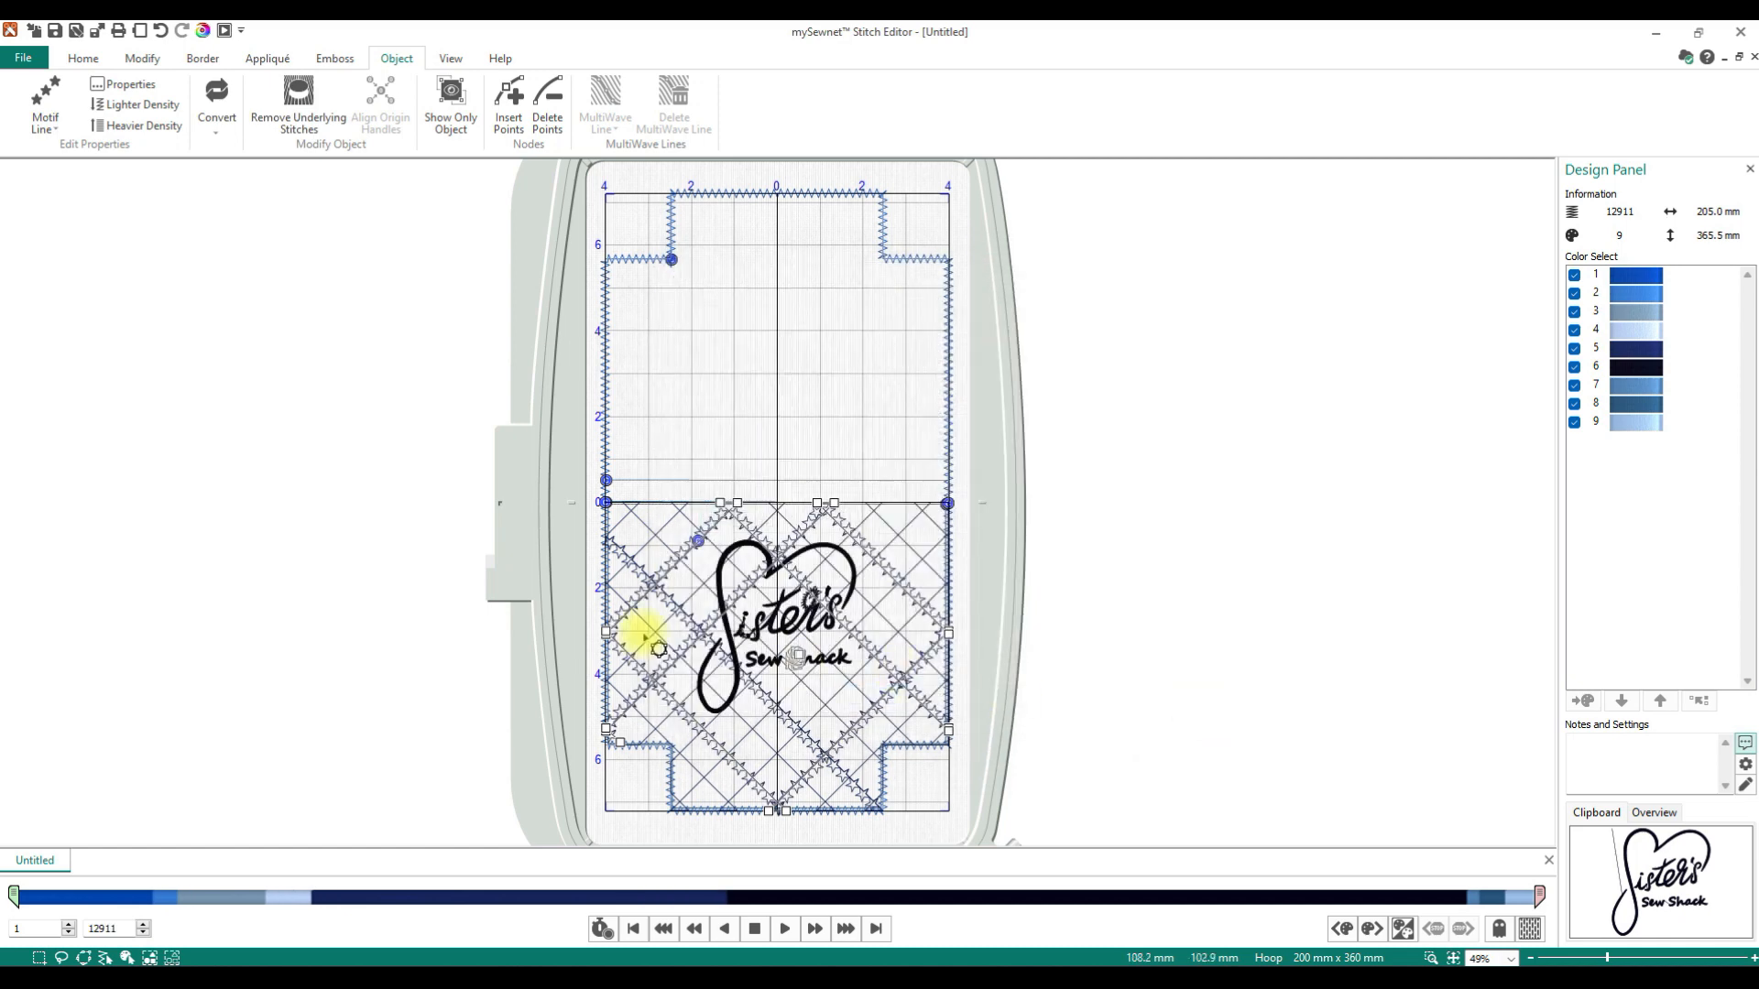
# Step: Convert the long crosshatch running stitch that turns at the top center and runs along the right edge to the star motif line
pyautogui.click(649, 618)
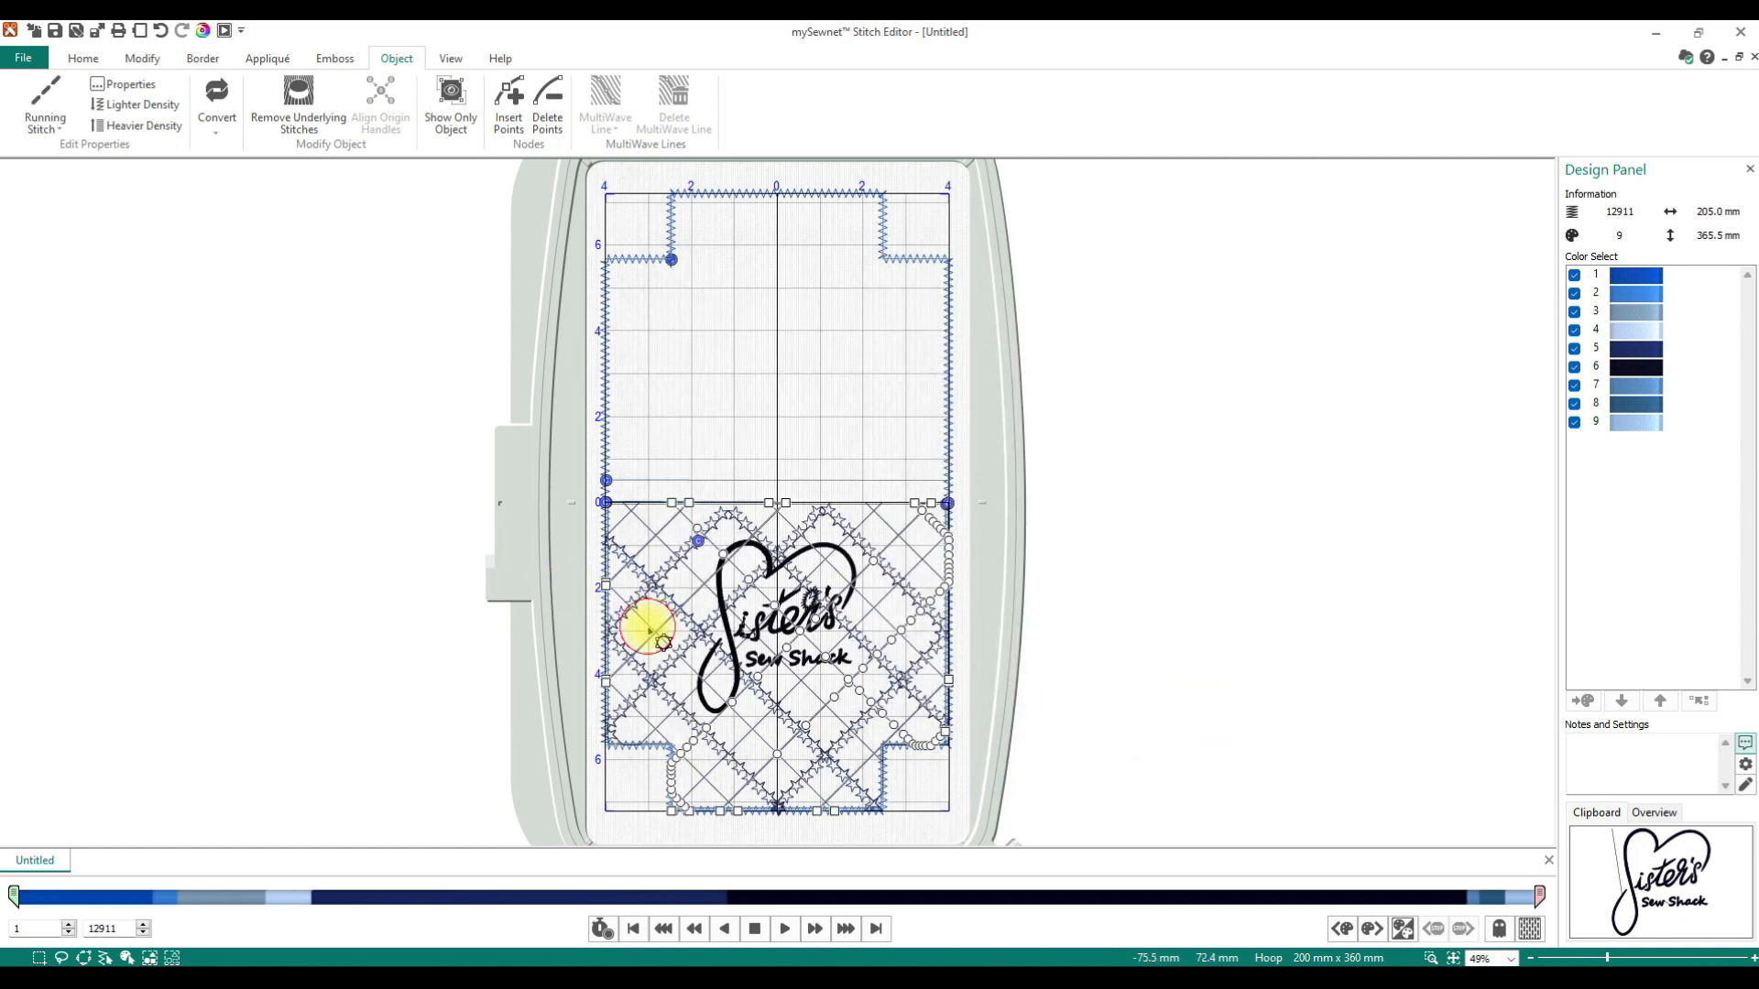
pyautogui.click(217, 103)
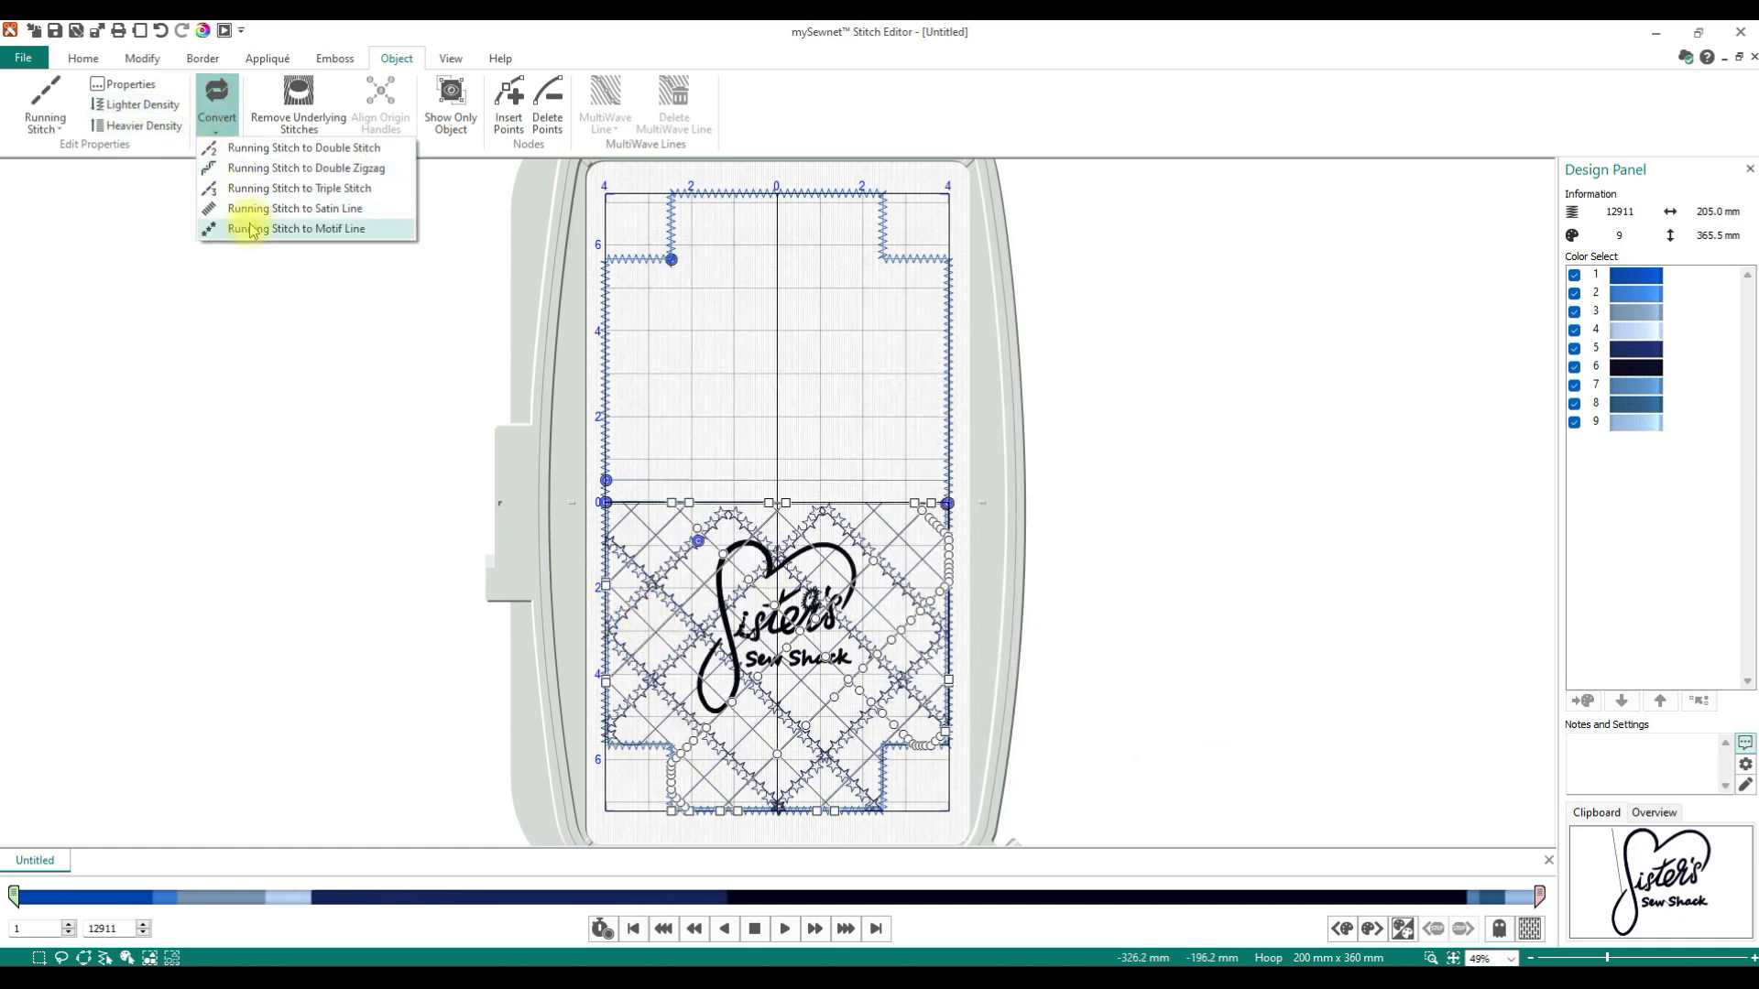
pyautogui.click(250, 227)
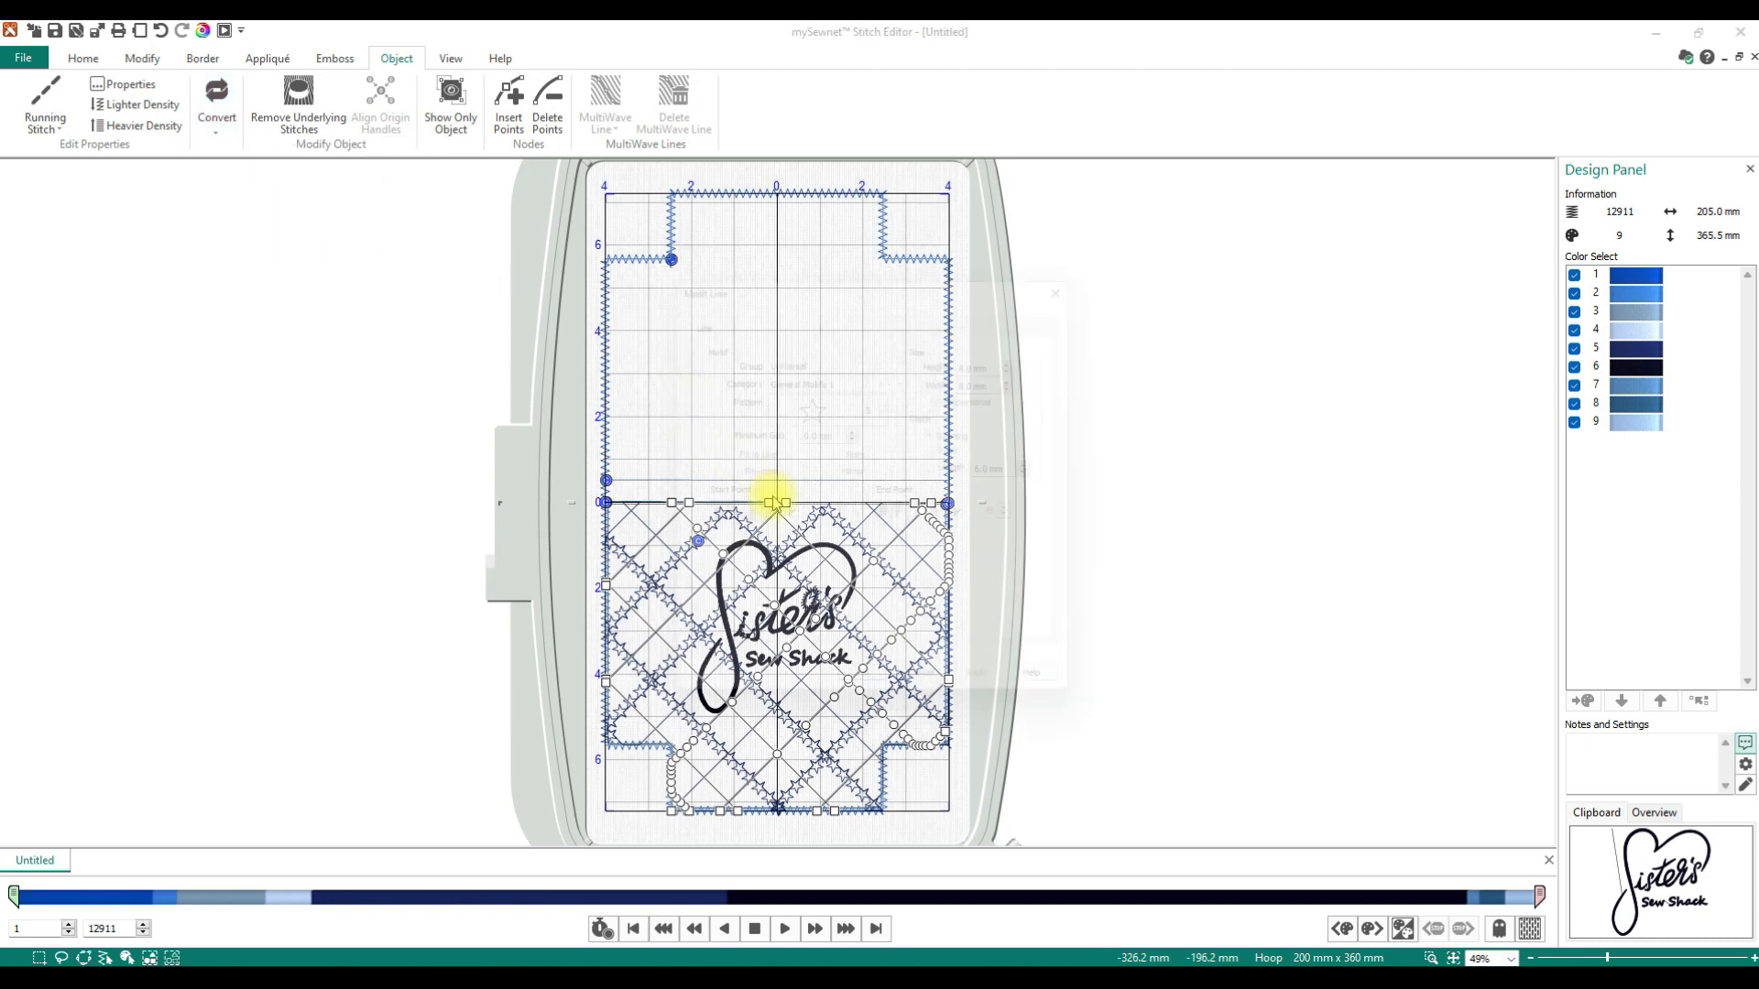
pyautogui.click(872, 701)
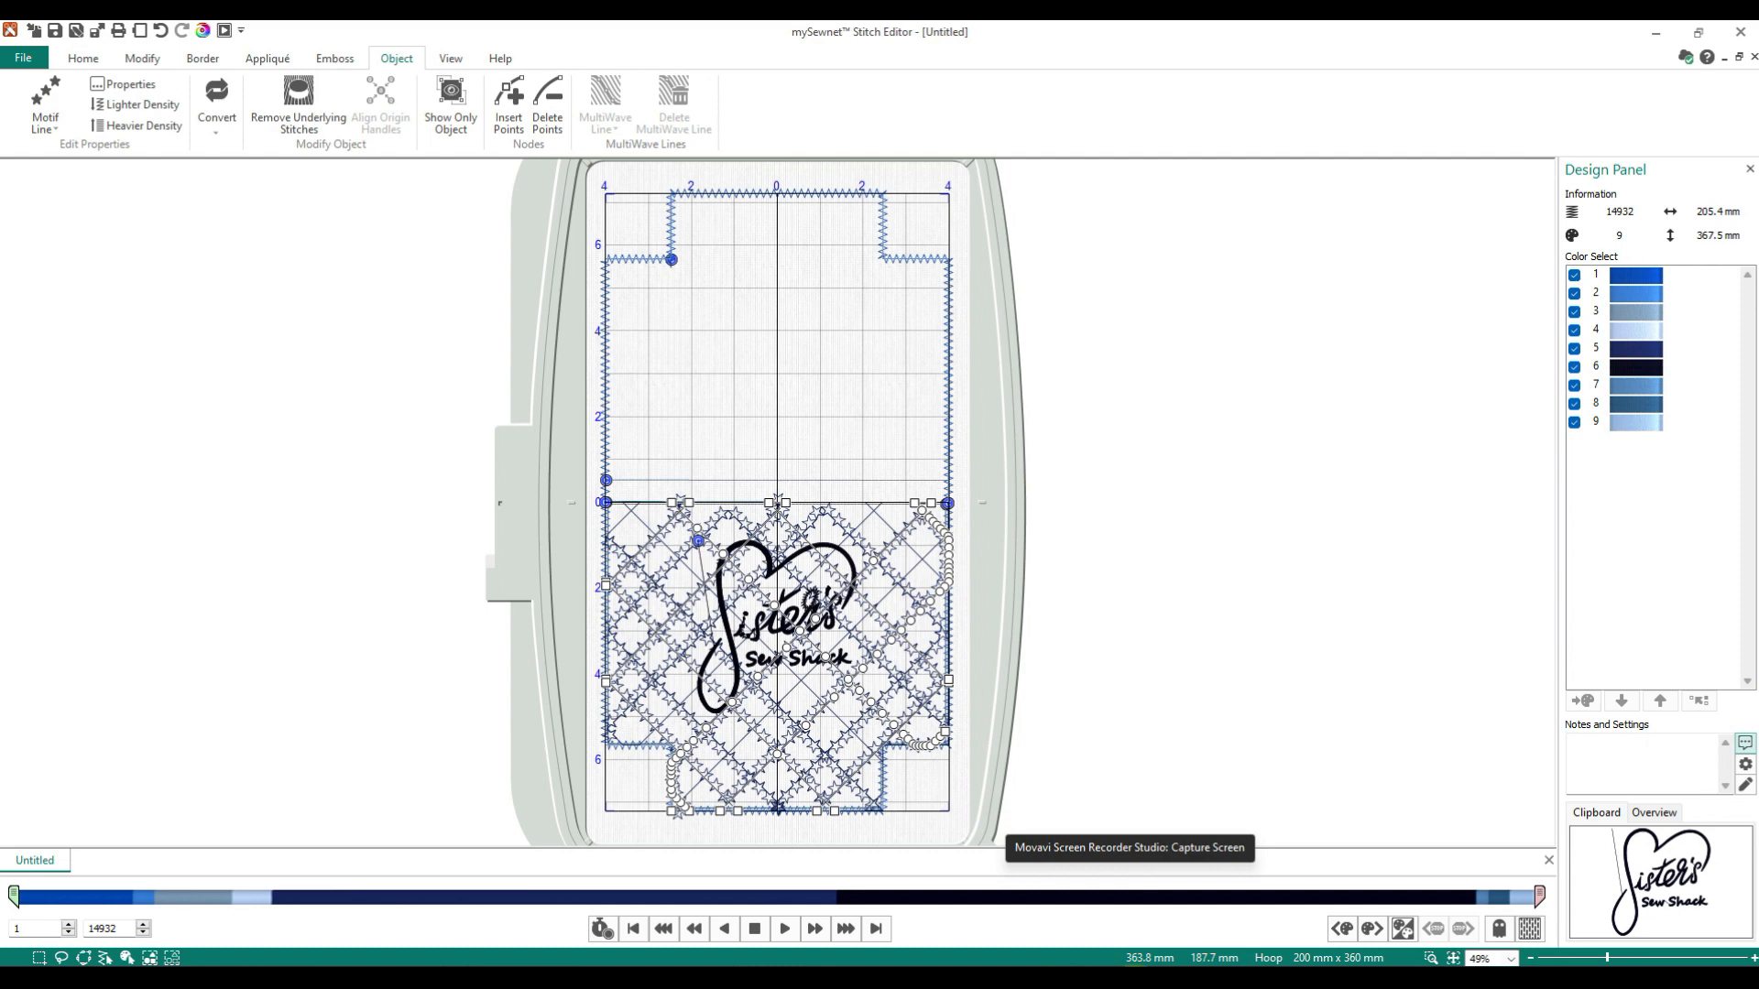
pyautogui.click(1130, 978)
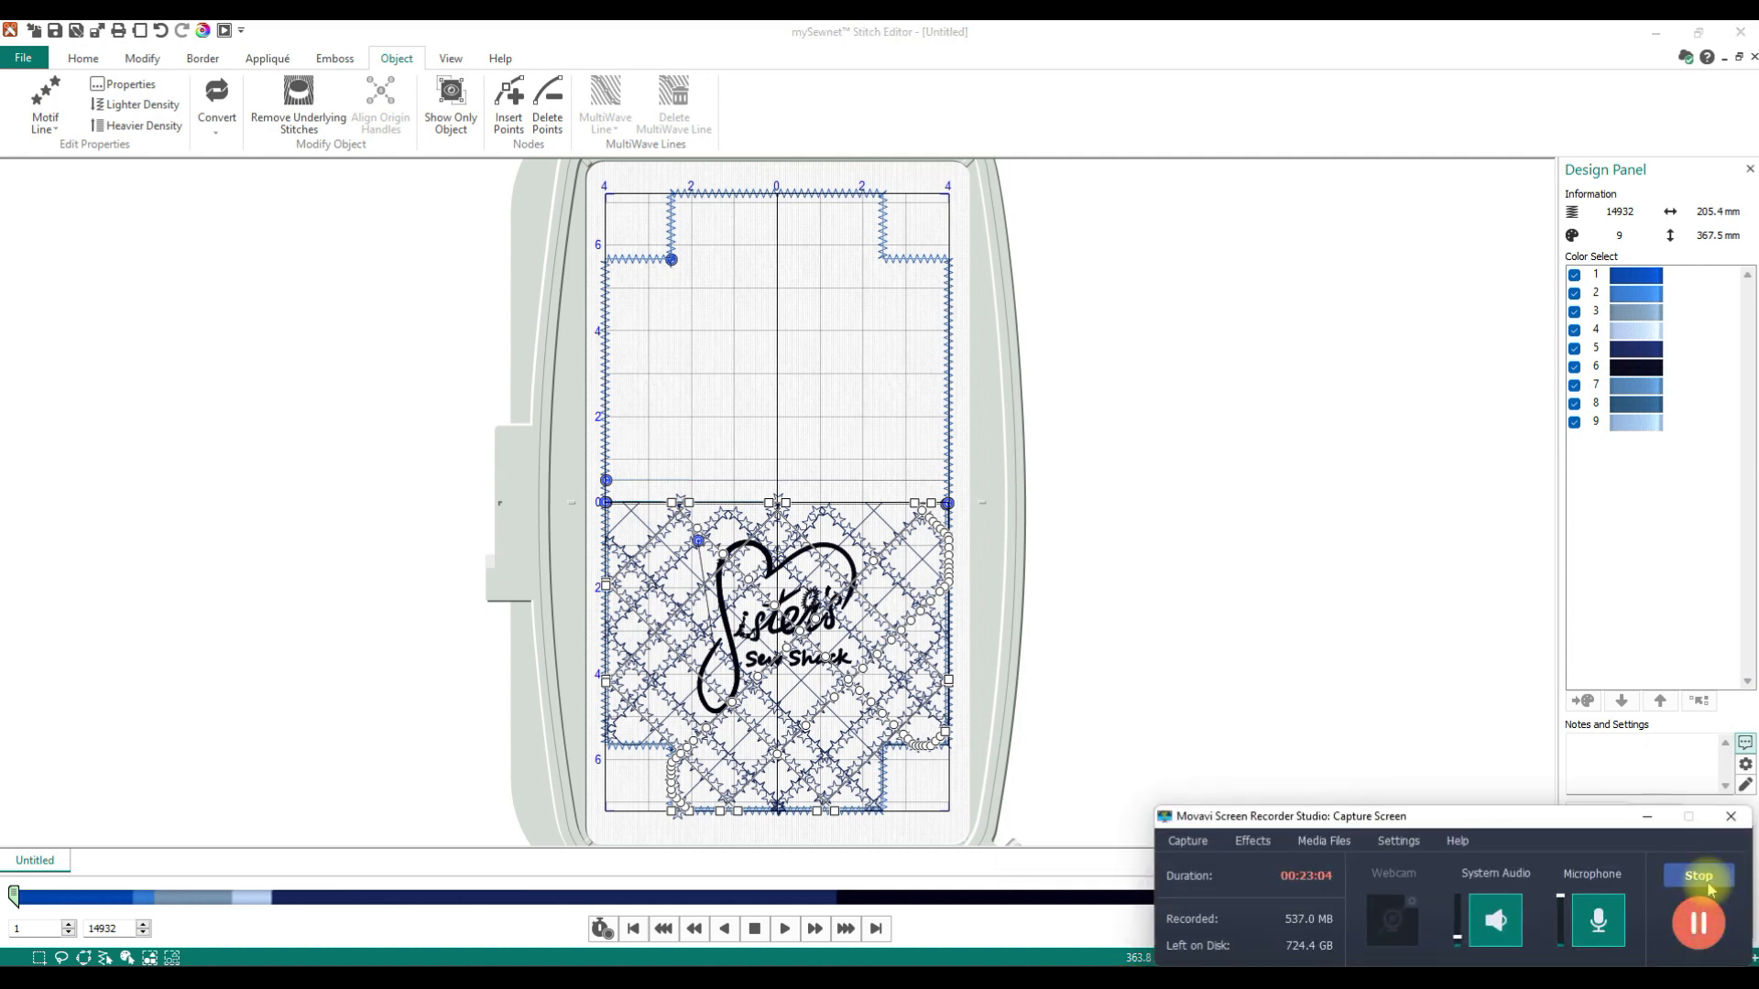